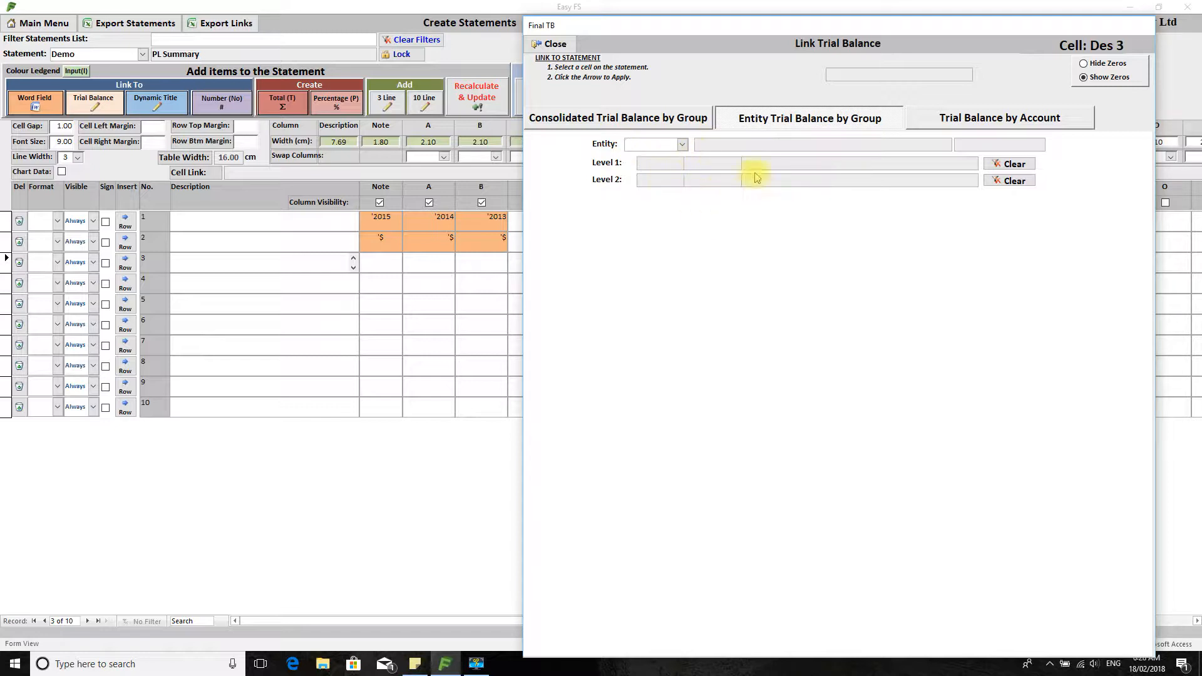
Show the trial balance by account, try the ABC entity filter, and settle on entity AAA
{"action": "left_click", "coordinate": [967, 118]}
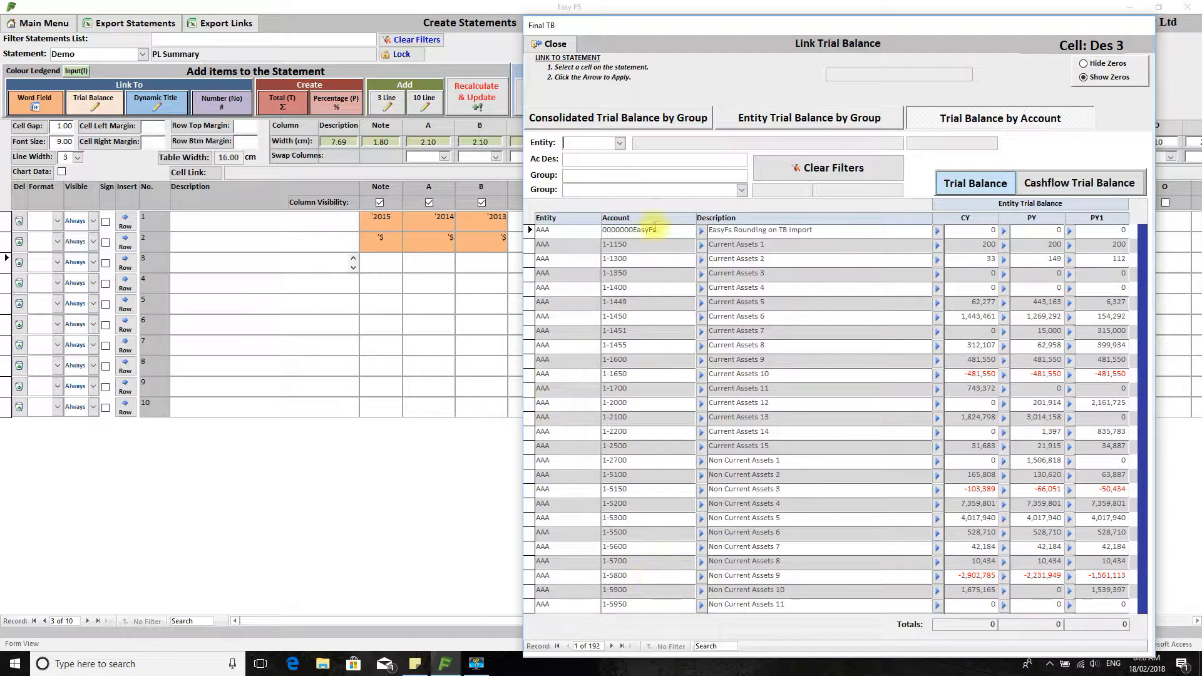
{"action": "left_click", "coordinate": [620, 144]}
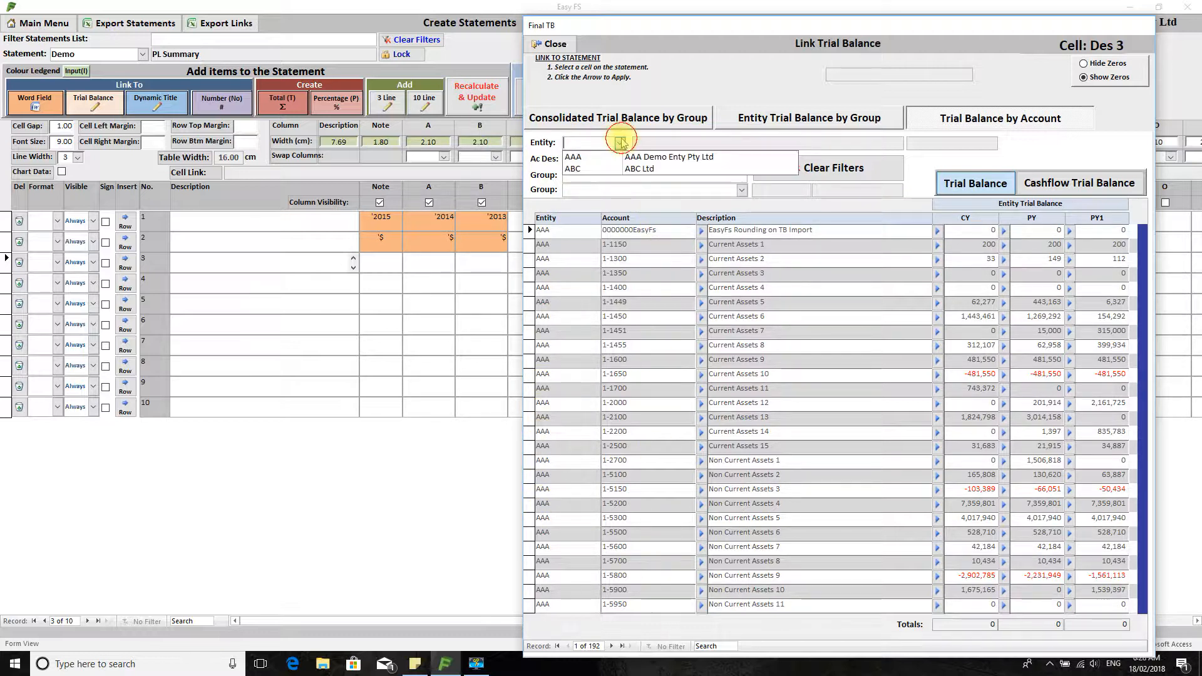
{"action": "left_click", "coordinate": [611, 169]}
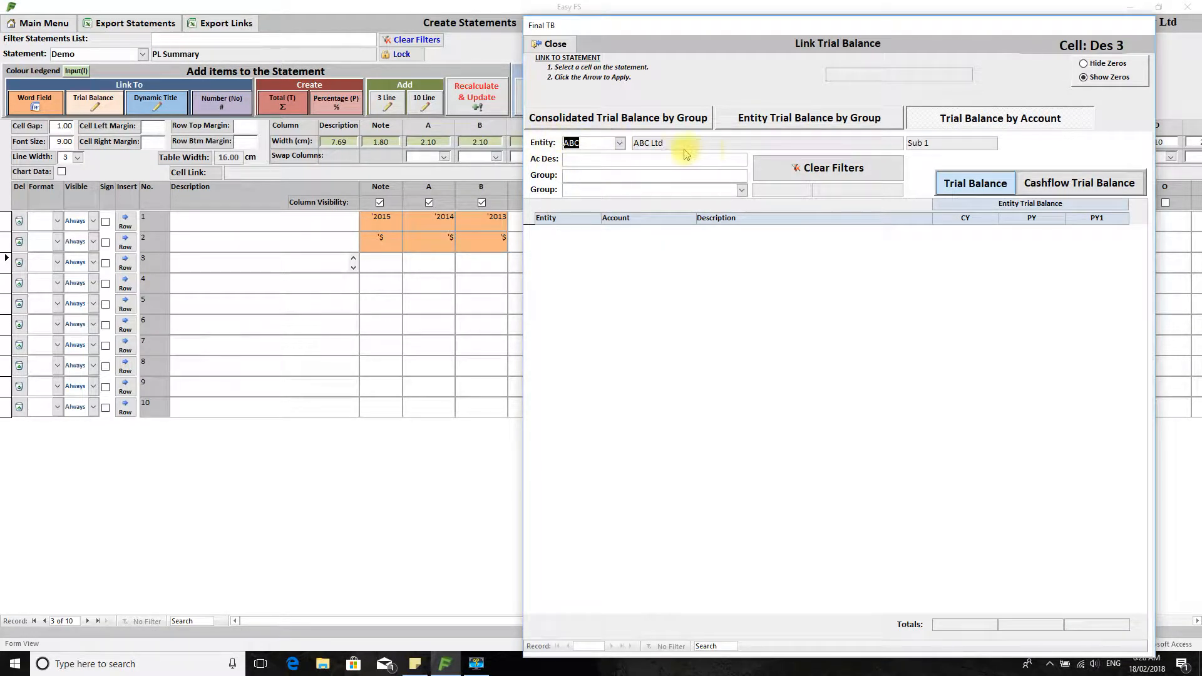
{"action": "left_click", "coordinate": [620, 144]}
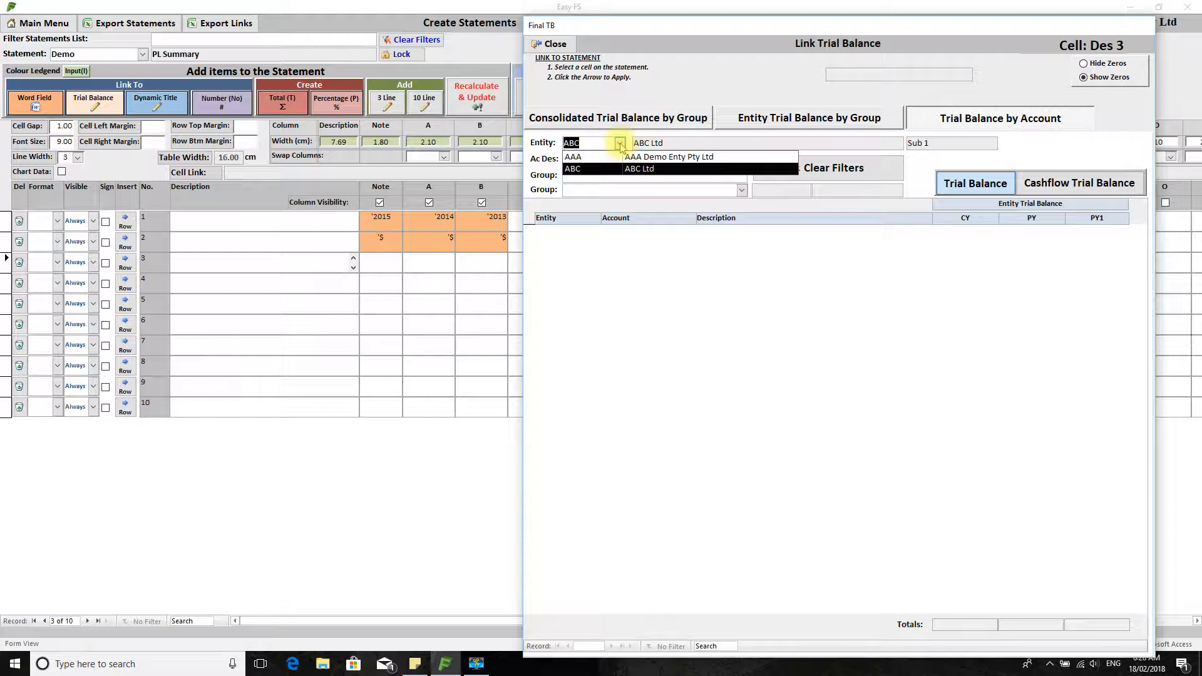
{"action": "left_click", "coordinate": [613, 157]}
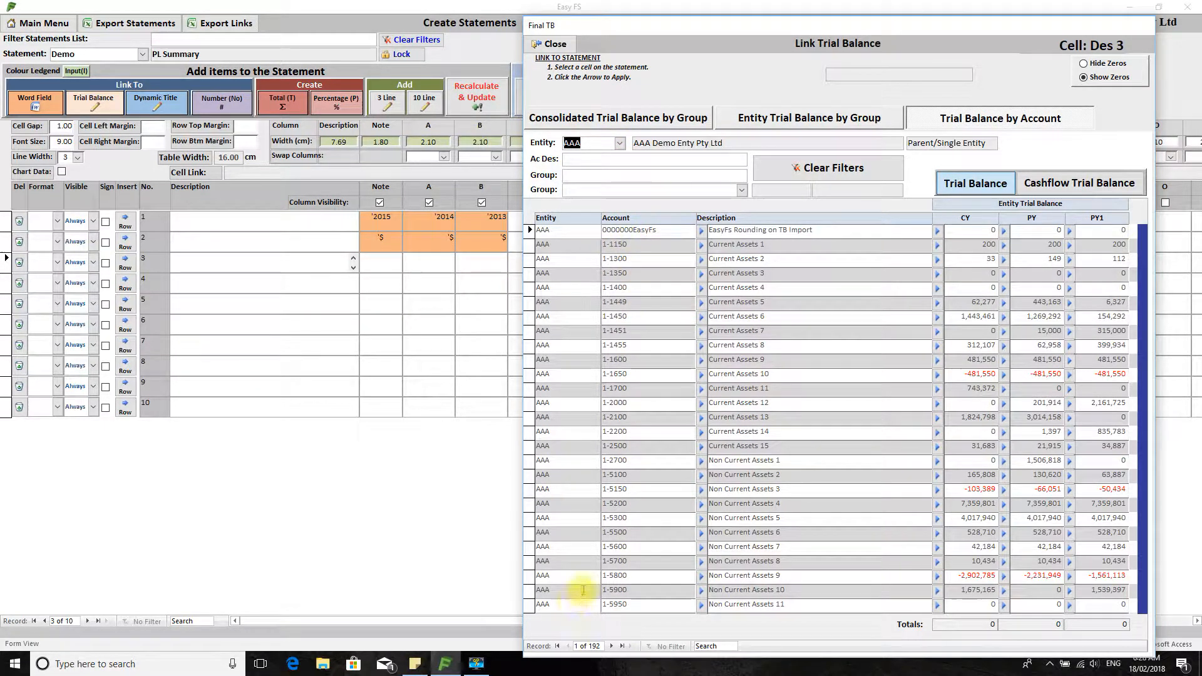
Look through the AAA account list from the current assets down to the equity accounts and return to the first record
{"action": "left_click", "coordinate": [774, 344]}
{"action": "key", "text": "Down"}
{"action": "key", "text": "Down"}
{"action": "key", "text": "Down"}
{"action": "key", "text": "Down"}
{"action": "key", "text": "Down"}
{"action": "key", "text": "Down"}
{"action": "key", "text": "Down"}
{"action": "key", "text": "Down"}
{"action": "key", "text": "Down"}
{"action": "key", "text": "Down"}
{"action": "key", "text": "Down"}
{"action": "key", "text": "Down"}
{"action": "key", "text": "Down"}
{"action": "key", "text": "Down"}
{"action": "key", "text": "Down"}
{"action": "key", "text": "Down"}
{"action": "key", "text": "Down"}
{"action": "key", "text": "Down"}
{"action": "key", "text": "Down"}
{"action": "key", "text": "Down"}
{"action": "key", "text": "Down"}
{"action": "key", "text": "Down"}
{"action": "key", "text": "Down"}
{"action": "key", "text": "Down"}
{"action": "key", "text": "Down"}
{"action": "key", "text": "Down"}
{"action": "key", "text": "Down"}
{"action": "key", "text": "Down"}
{"action": "key", "text": "Down"}
{"action": "key", "text": "Down"}
{"action": "key", "text": "Down"}
{"action": "key", "text": "Down"}
{"action": "key", "text": "Down"}
{"action": "key", "text": "Down"}
{"action": "key", "text": "Down"}
{"action": "key", "text": "Down"}
{"action": "key", "text": "Down"}
{"action": "key", "text": "Down"}
{"action": "key", "text": "Down"}
{"action": "key", "text": "Down"}
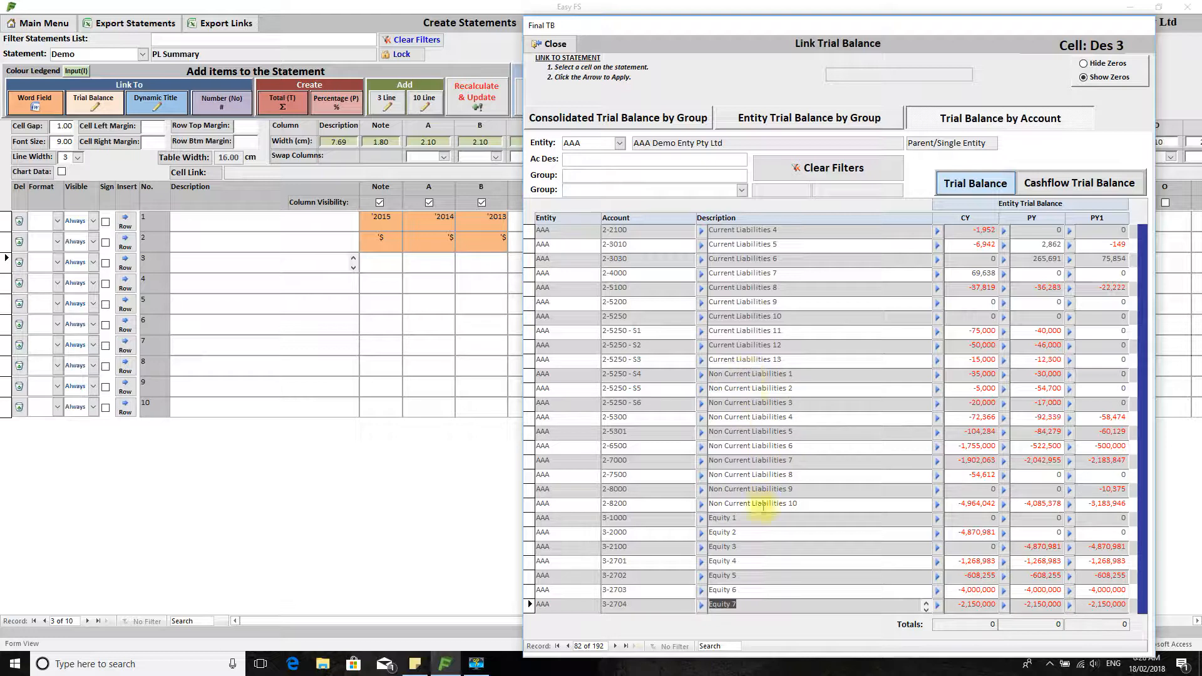
{"action": "key", "text": "ctrl+Home"}
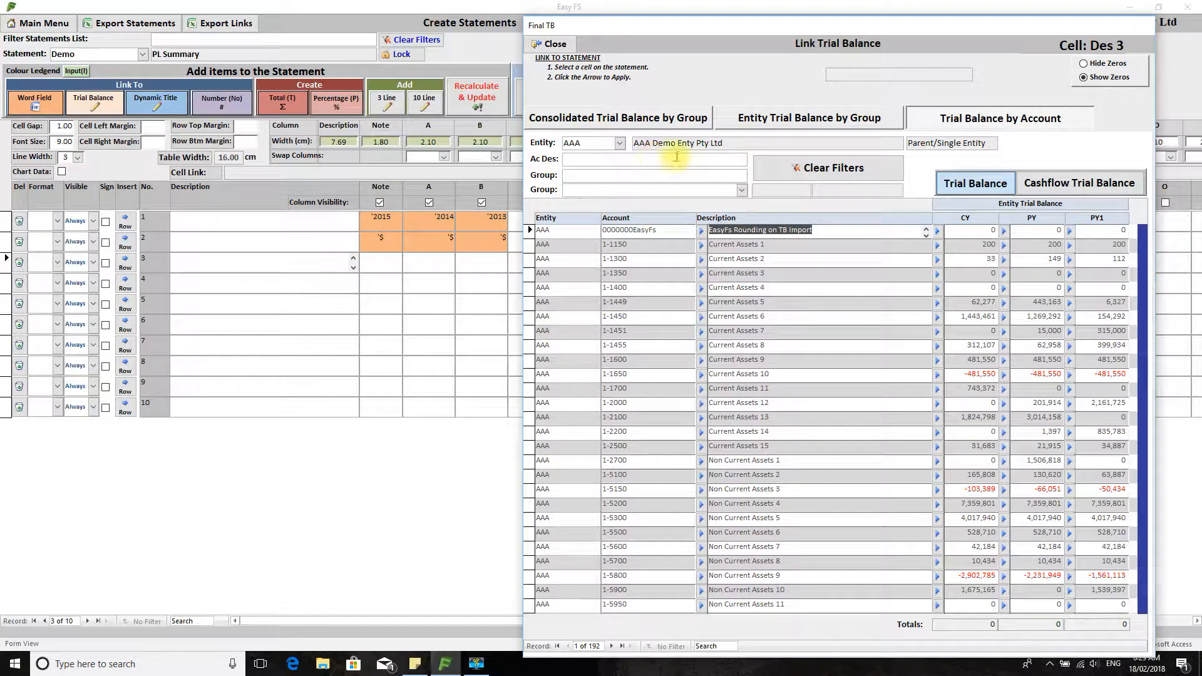
Filter the AAA accounts by the Revenue group, switch the filter to Expenses, and look over the expense accounts
{"action": "left_click", "coordinate": [742, 190]}
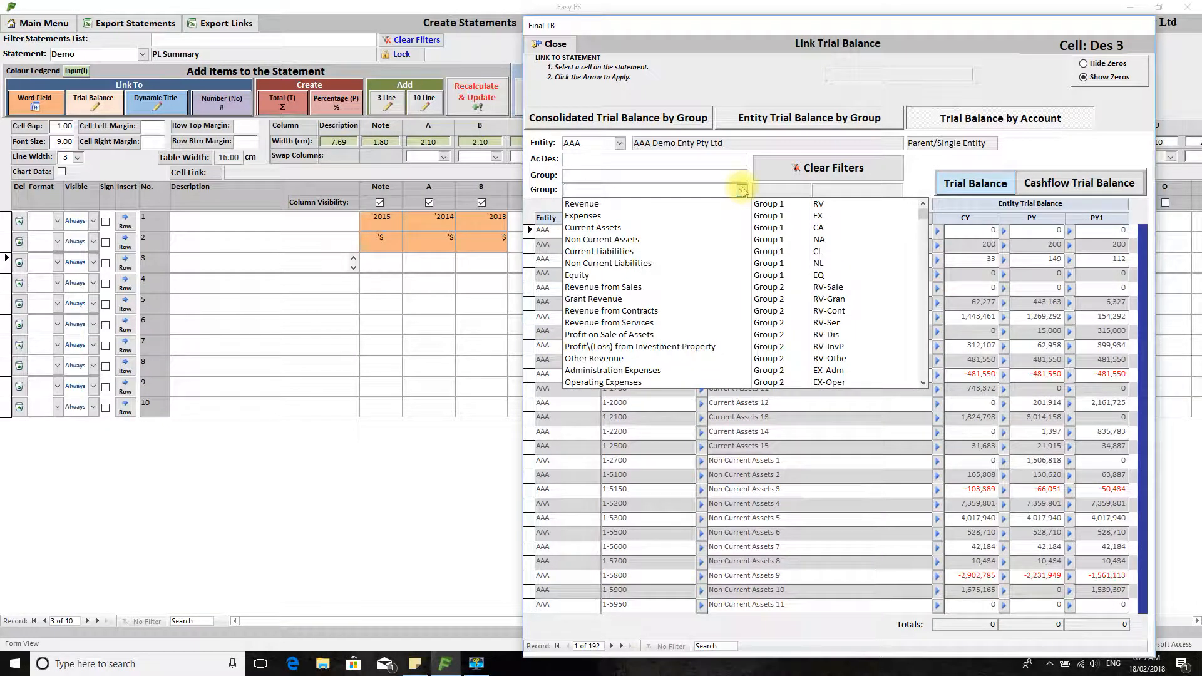
{"action": "left_click", "coordinate": [706, 209]}
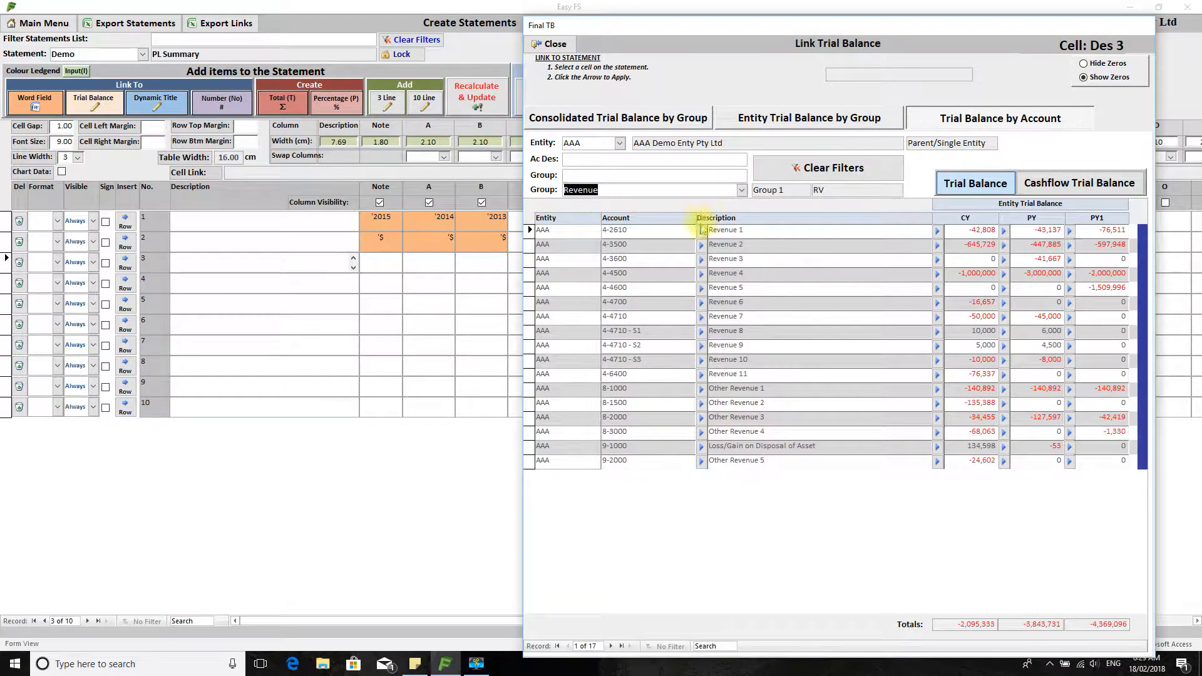
{"action": "left_click", "coordinate": [741, 191]}
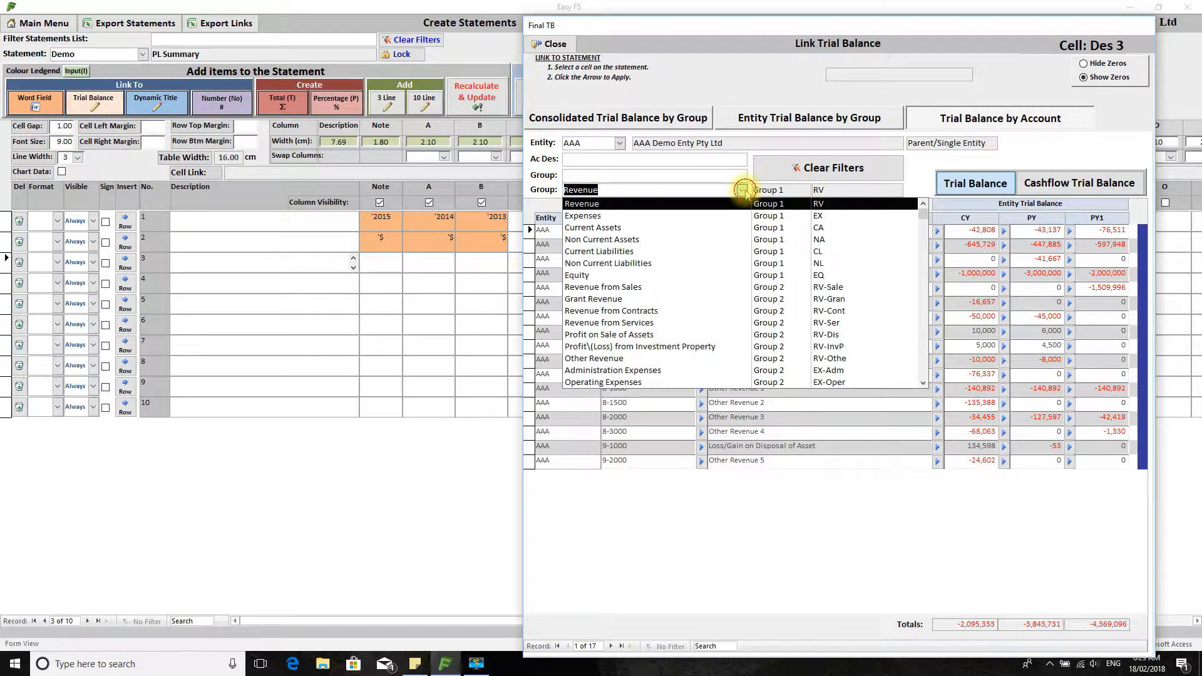
{"action": "left_click", "coordinate": [702, 211]}
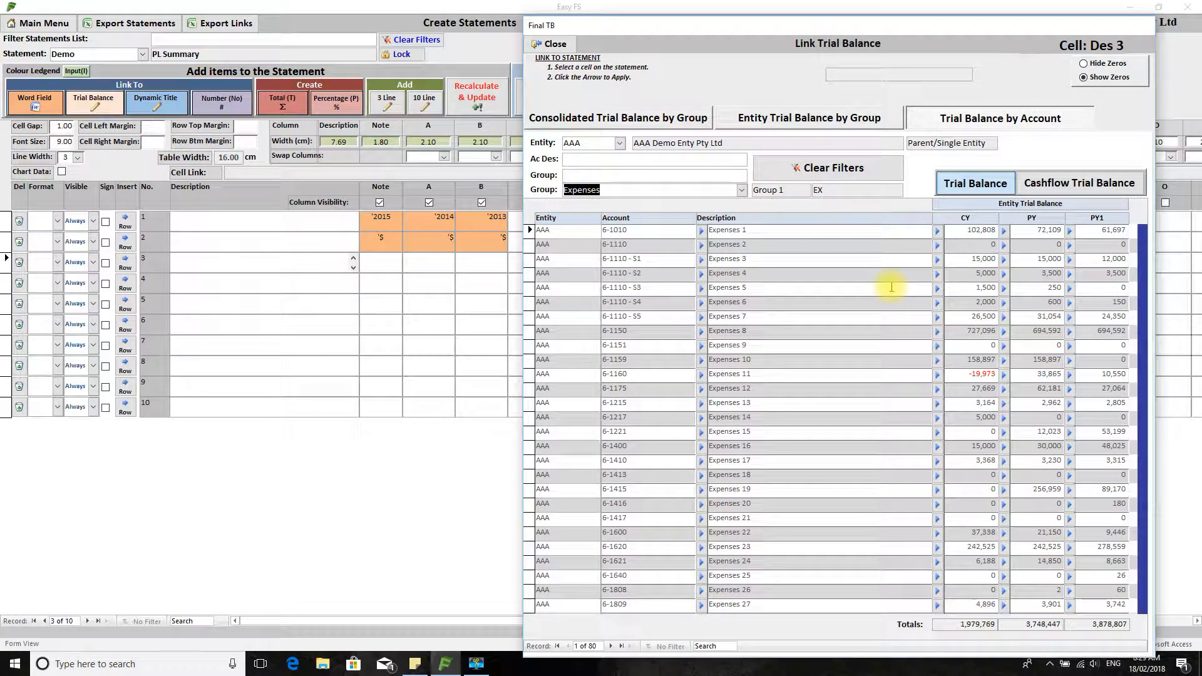
{"action": "left_click", "coordinate": [676, 175]}
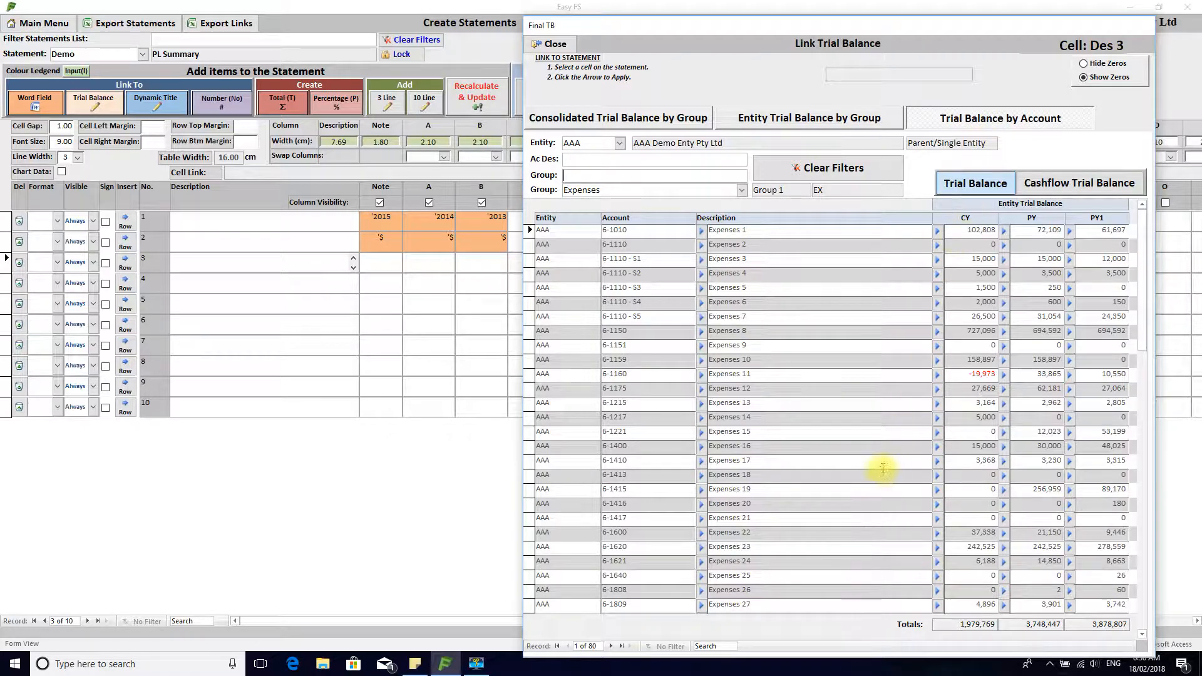
{"action": "left_click", "coordinate": [759, 331]}
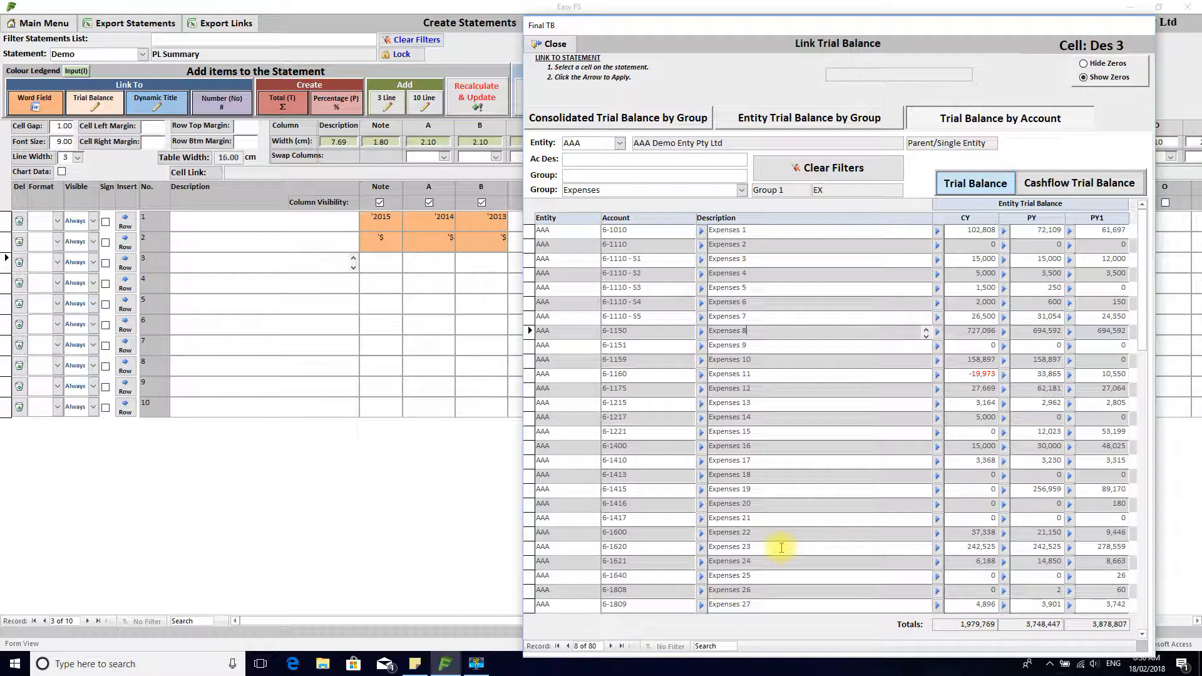
{"action": "key", "text": "Up"}
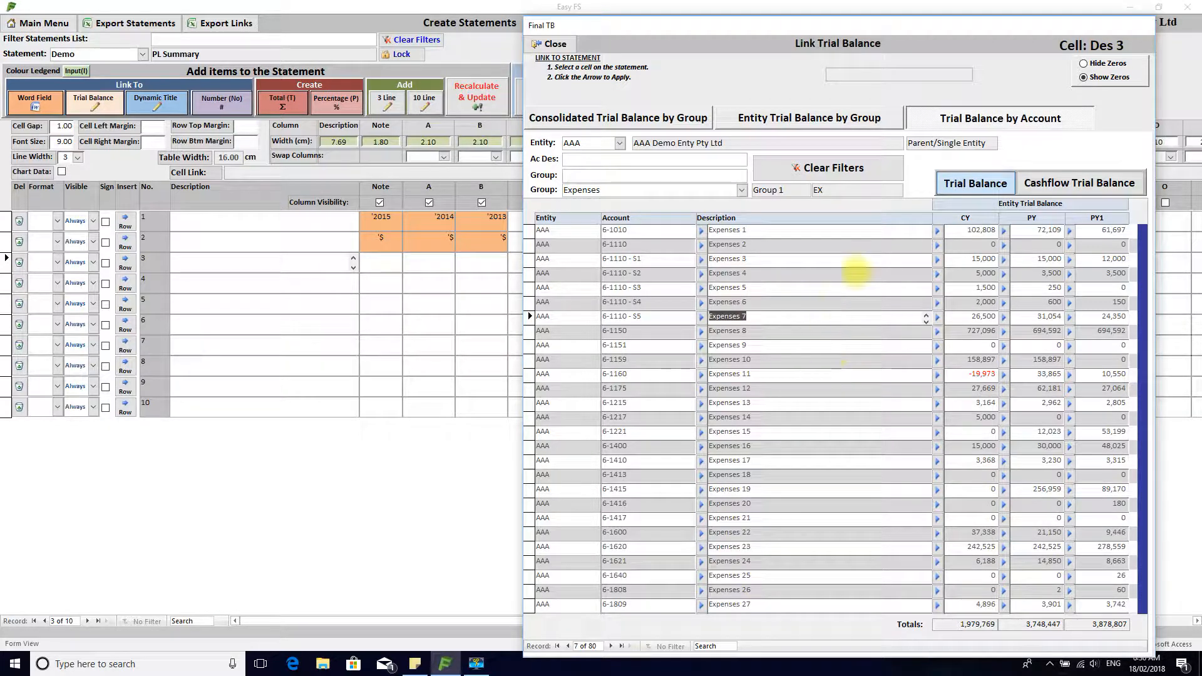
Check the consolidated and entity trial balance by group views, and return to the trial balance by account
{"action": "left_click", "coordinate": [689, 118]}
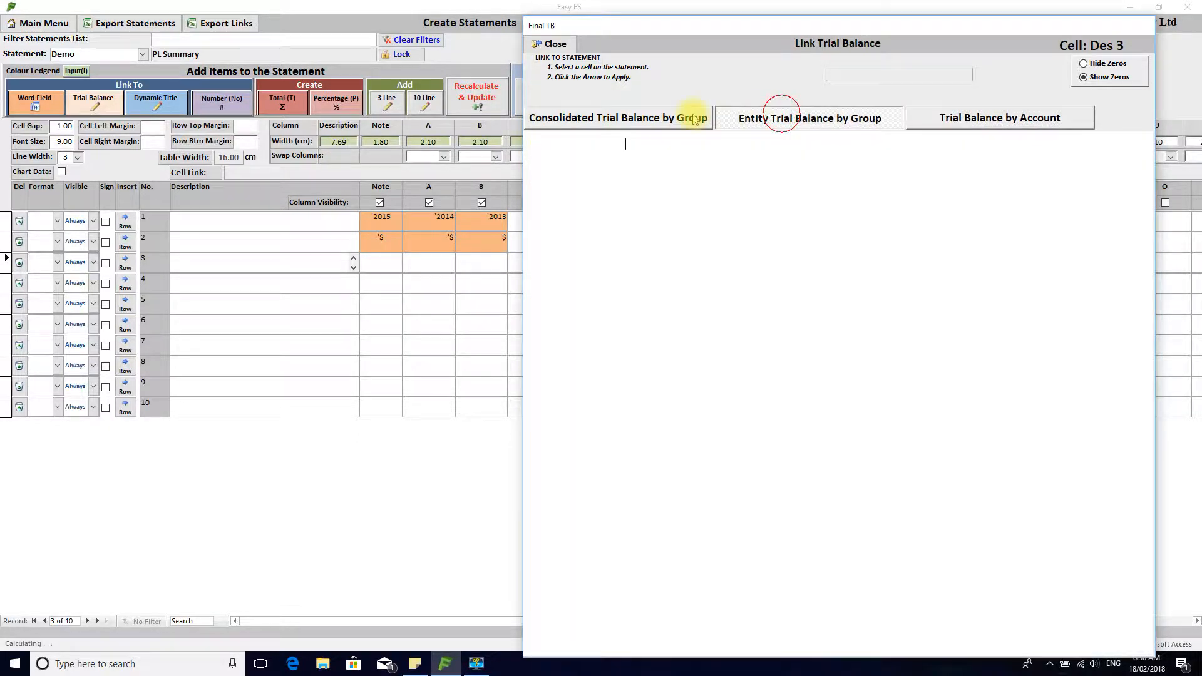
{"action": "left_click", "coordinate": [756, 118]}
{"action": "left_click", "coordinate": [1000, 119]}
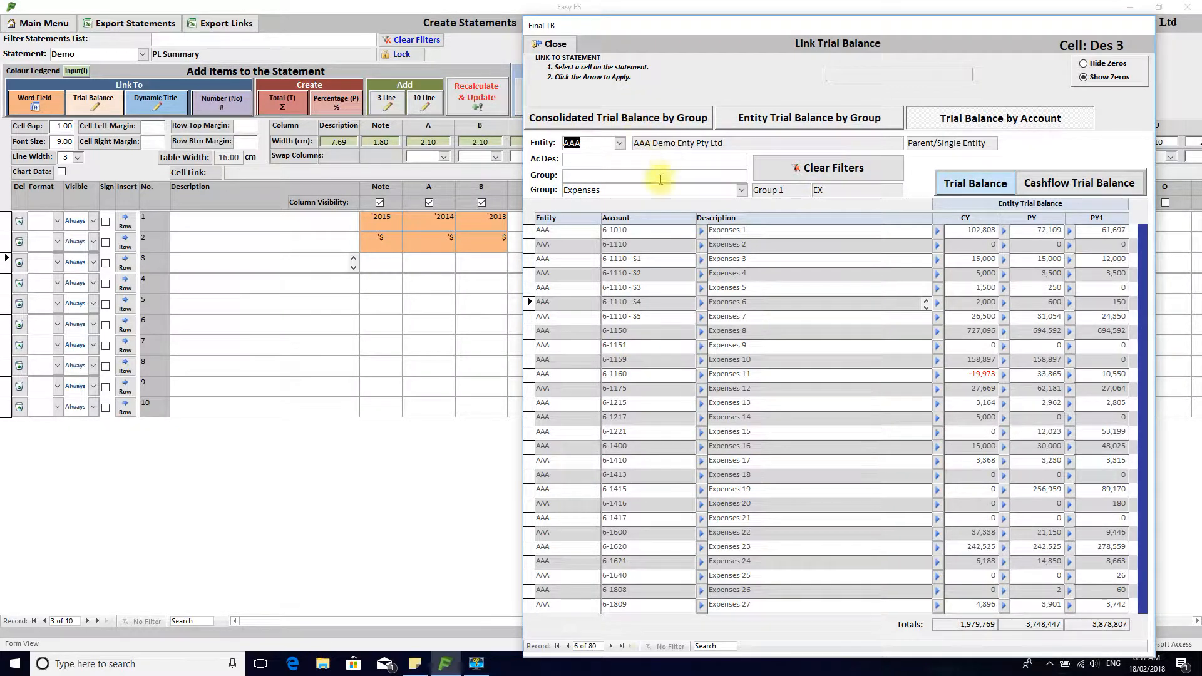
Change the AAA account list's group filter from Expenses to Revenue
{"action": "left_click", "coordinate": [742, 191]}
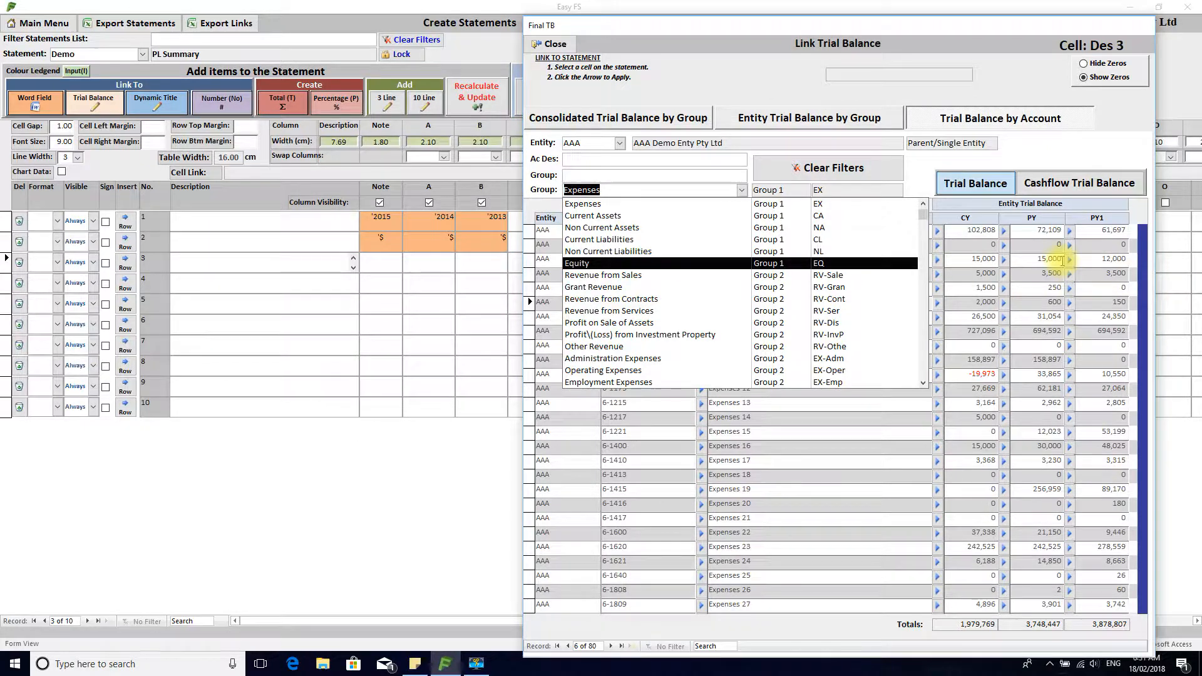
{"action": "left_click", "coordinate": [643, 204]}
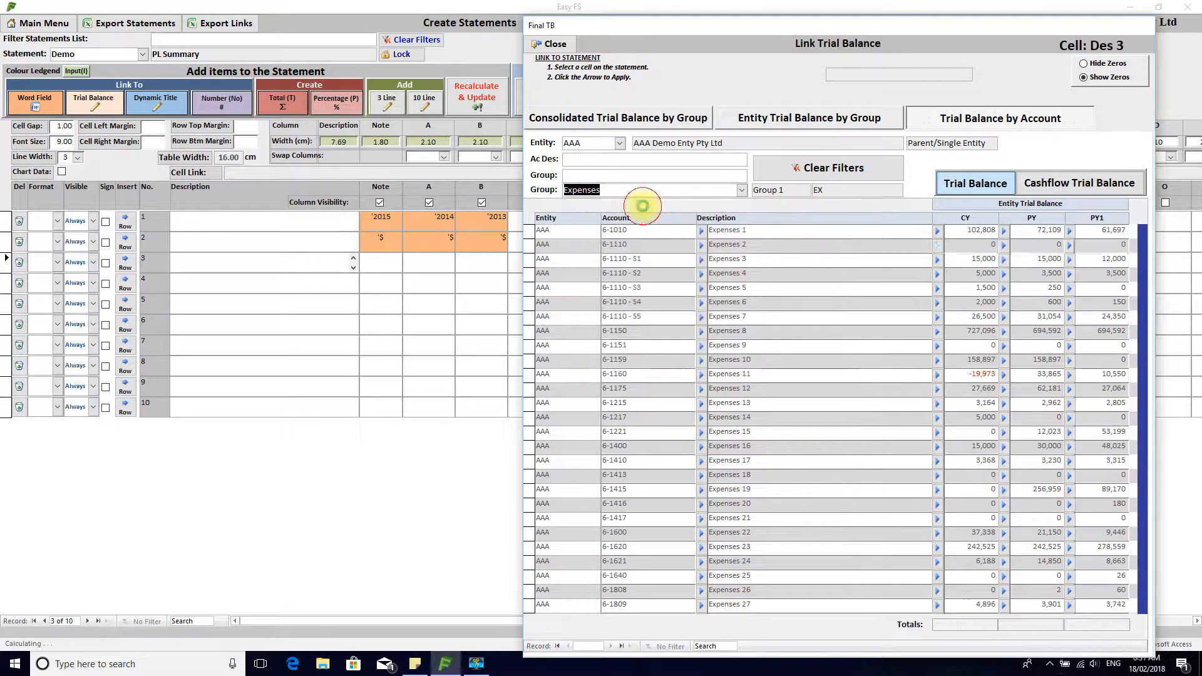
{"action": "left_click", "coordinate": [742, 190]}
{"action": "scroll", "coordinate": [683, 230], "scroll_direction": "up", "scroll_amount": 1}
{"action": "left_click", "coordinate": [675, 204]}
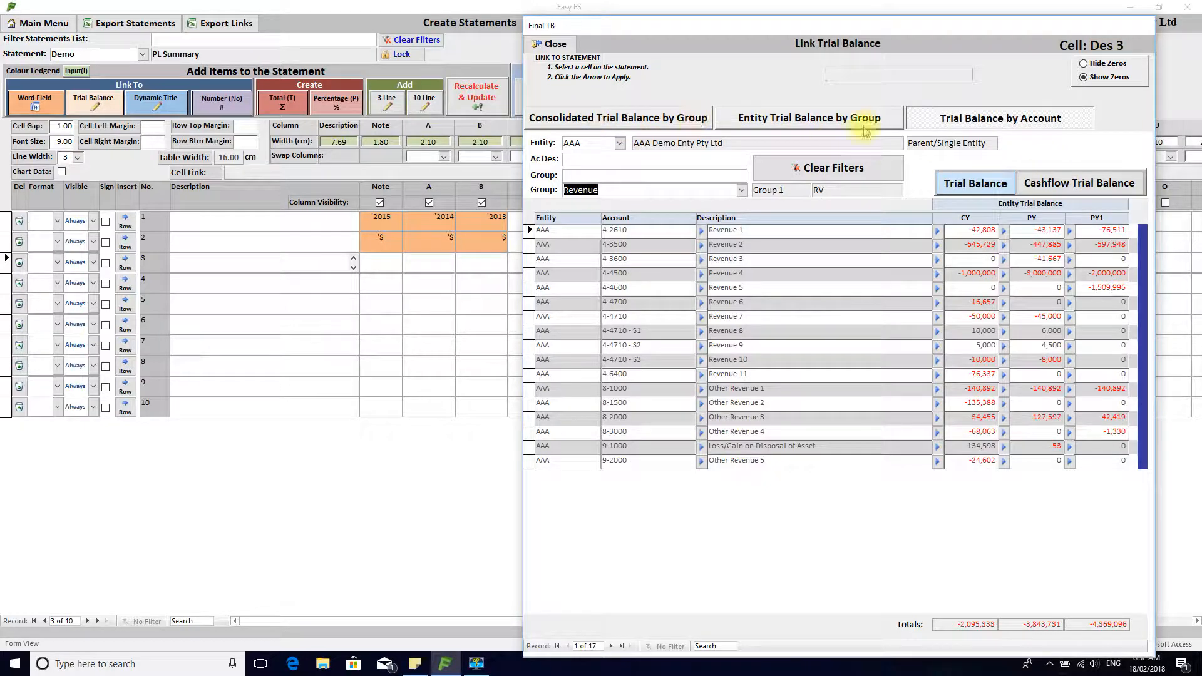
Revisit the group-level views, and compare the regular and cashflow trial balances of the AAA revenue accounts
{"action": "left_click", "coordinate": [832, 121]}
{"action": "left_click", "coordinate": [714, 121]}
{"action": "left_click", "coordinate": [831, 118]}
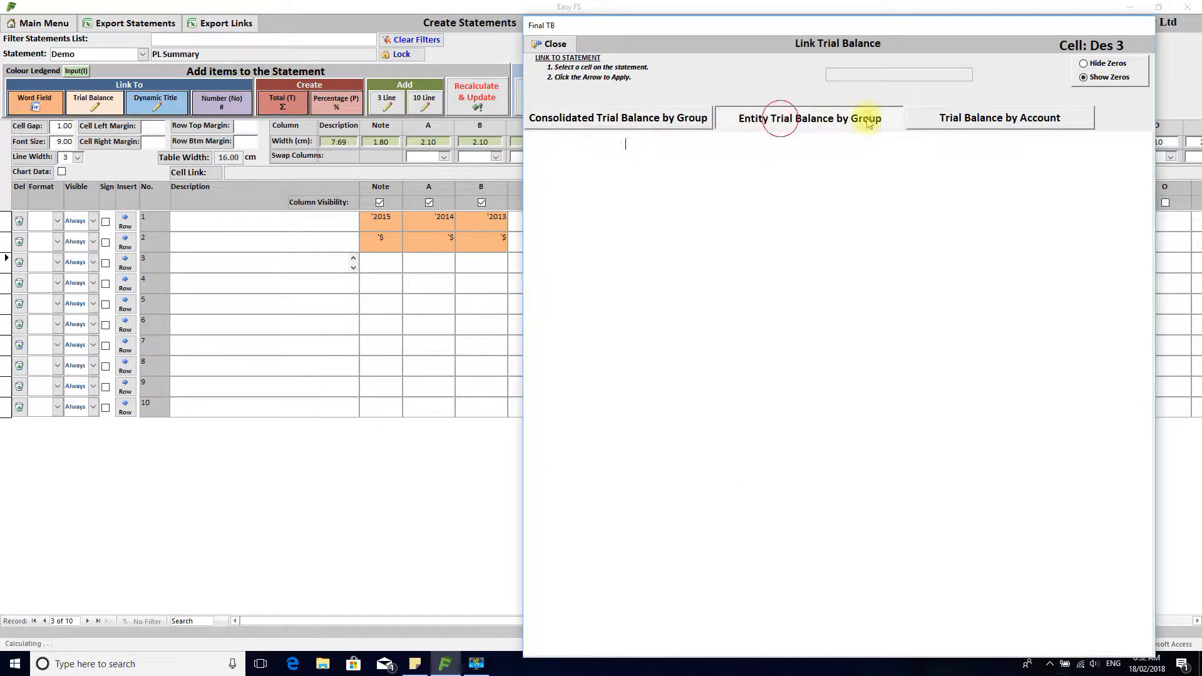
{"action": "left_click", "coordinate": [955, 118]}
{"action": "left_click", "coordinate": [974, 186]}
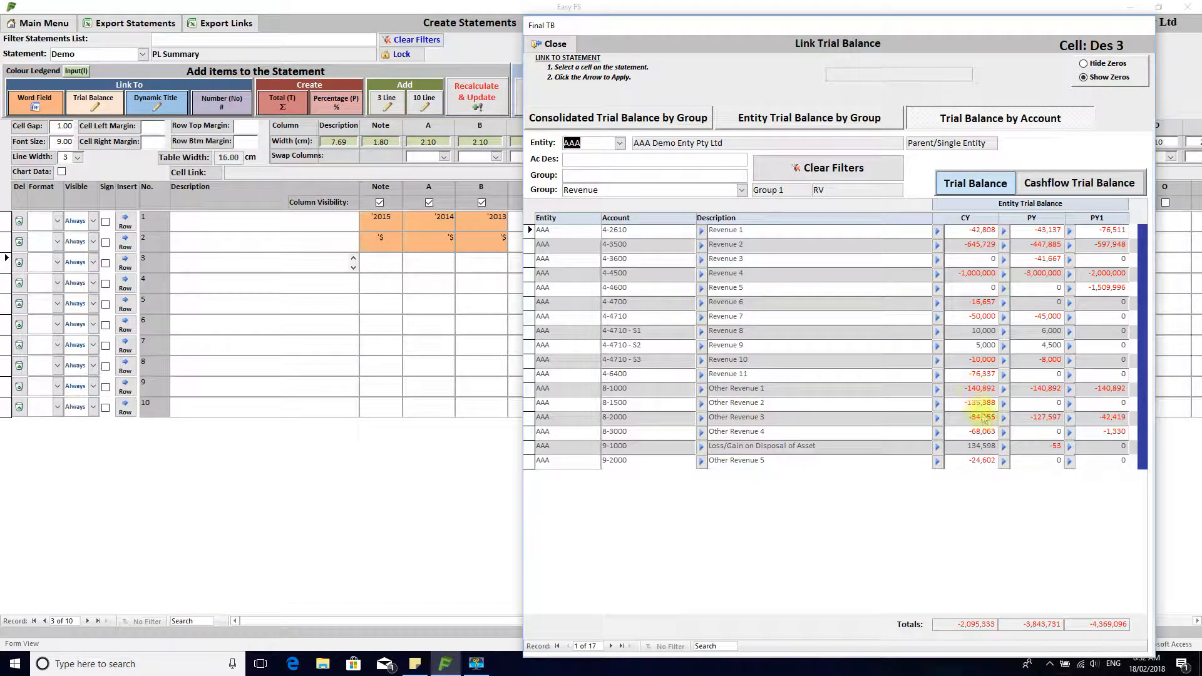
{"action": "left_click", "coordinate": [1085, 188]}
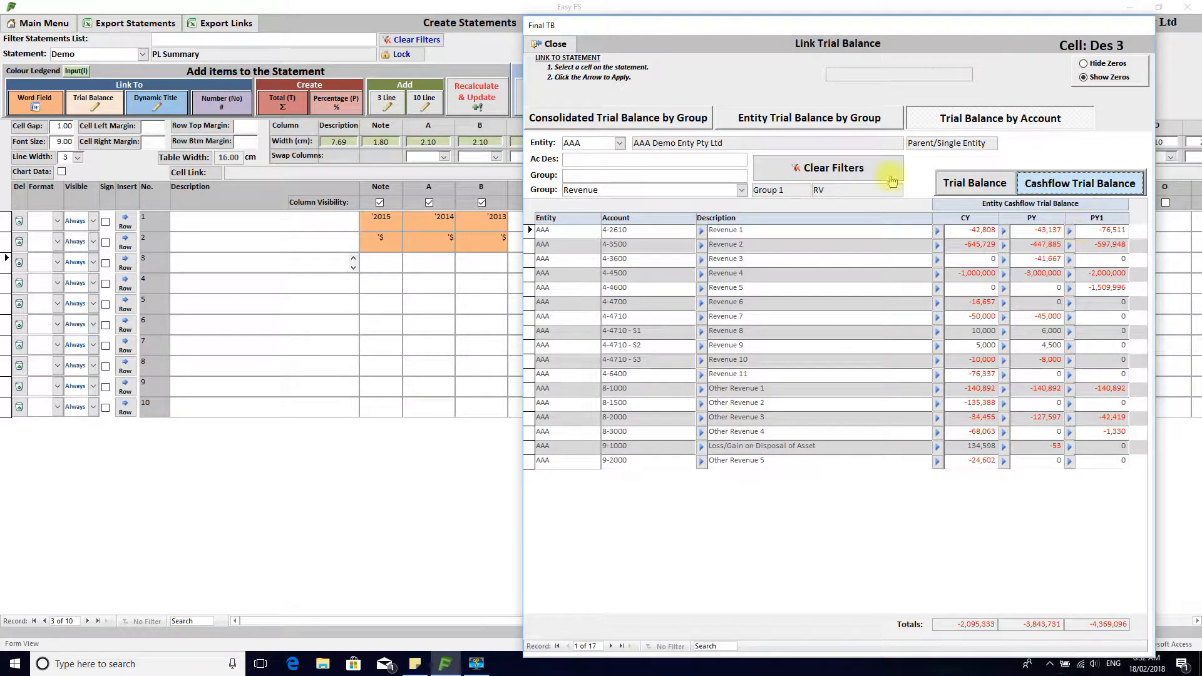
Display the consolidated trial balance by group at the Group 1 level
{"action": "left_click", "coordinate": [810, 119]}
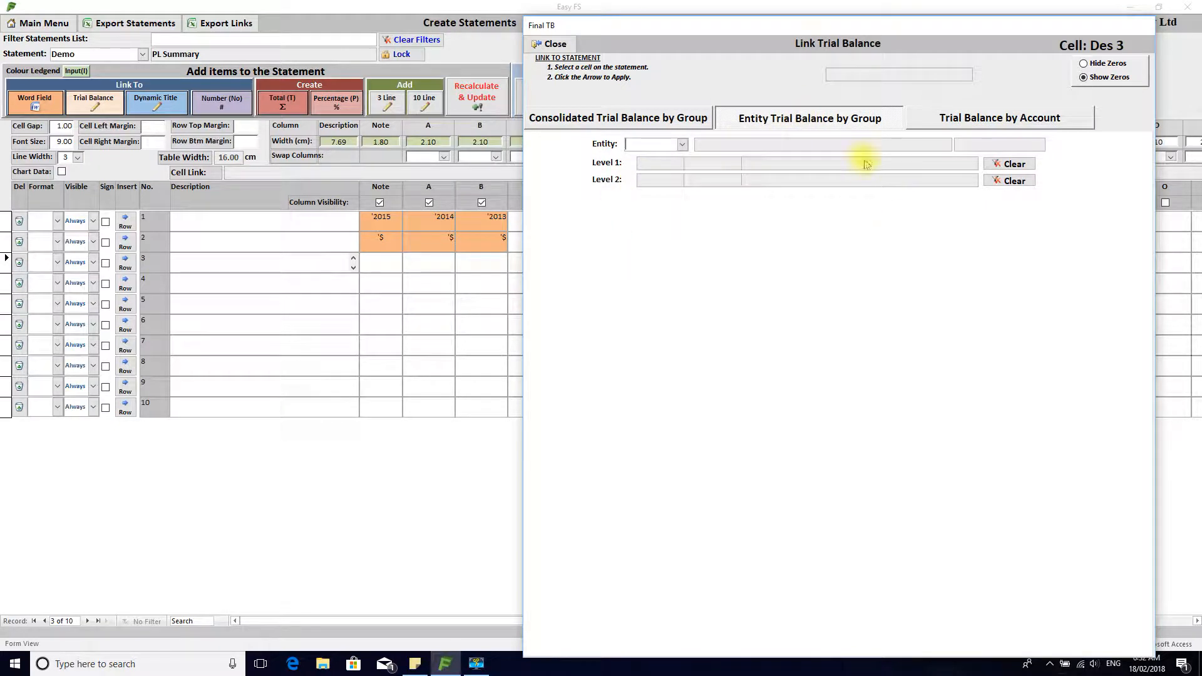
{"action": "left_click", "coordinate": [631, 122]}
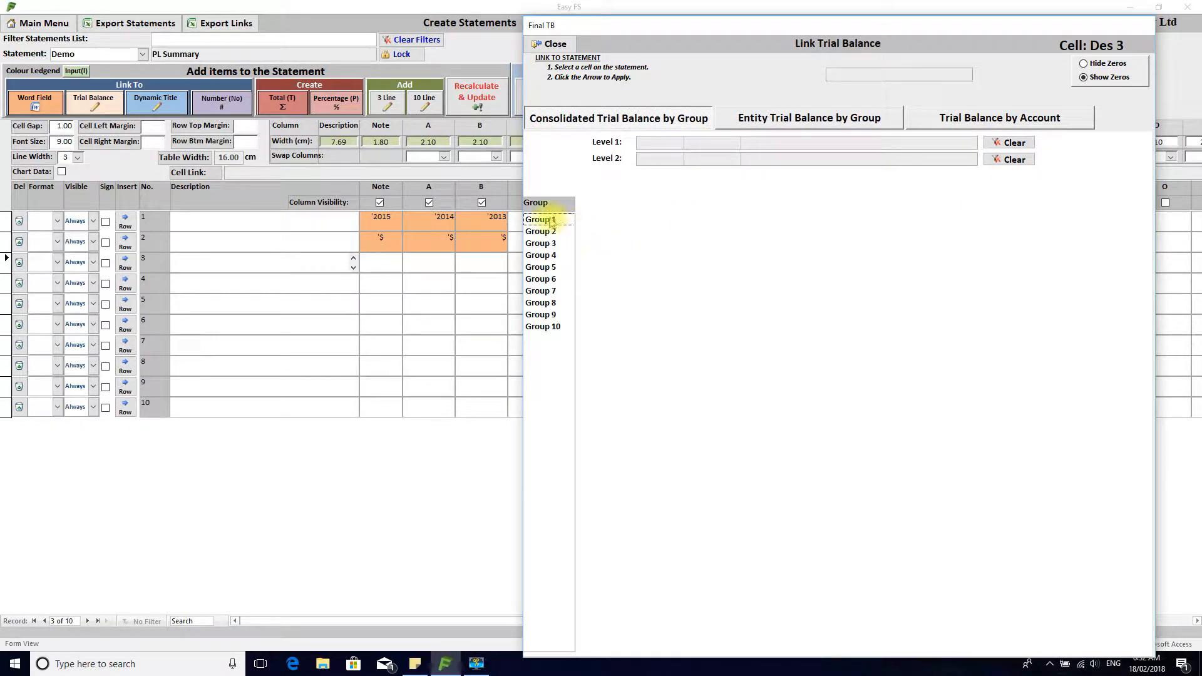
{"action": "left_click", "coordinate": [542, 220]}
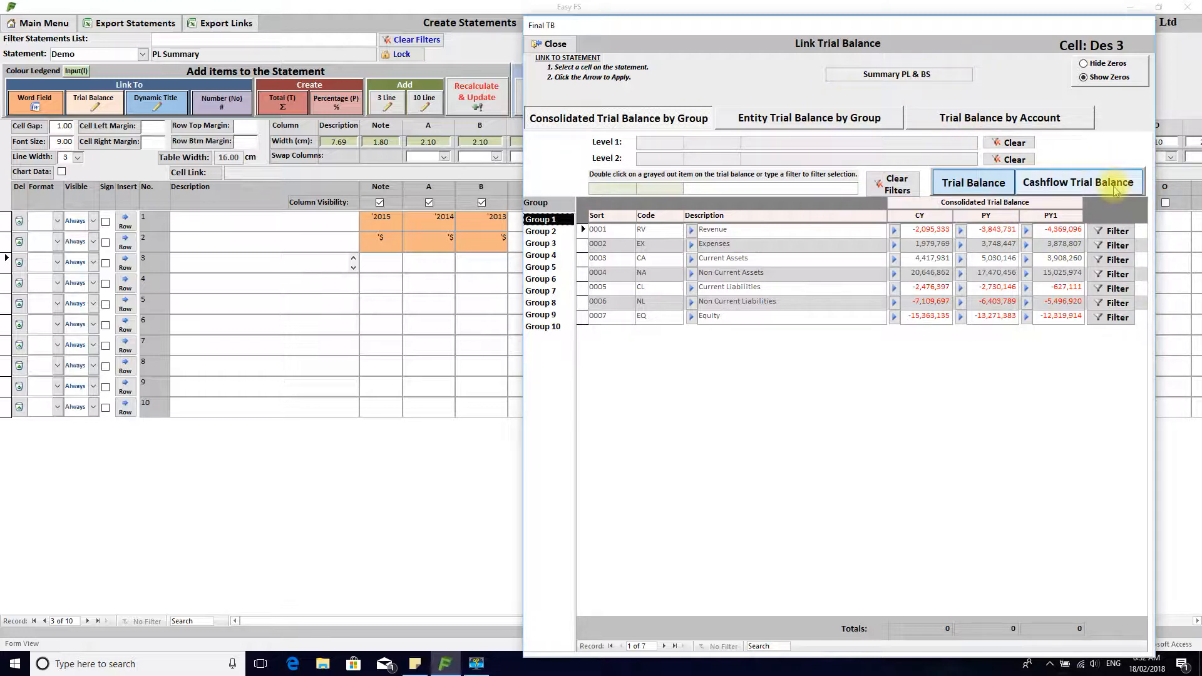
Display entity AAA's trial balance at the Group 1 level and compare its cashflow and regular versions
{"action": "left_click", "coordinate": [825, 119]}
{"action": "left_click", "coordinate": [682, 145]}
{"action": "left_click", "coordinate": [677, 160]}
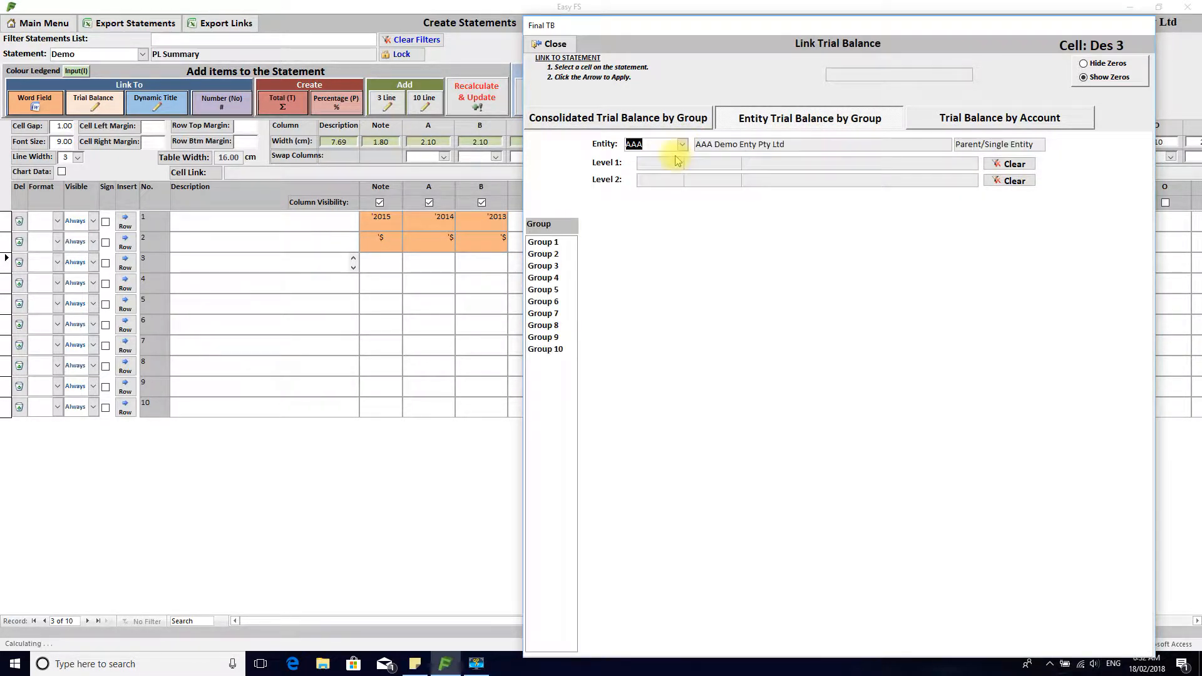
{"action": "left_click", "coordinate": [555, 242]}
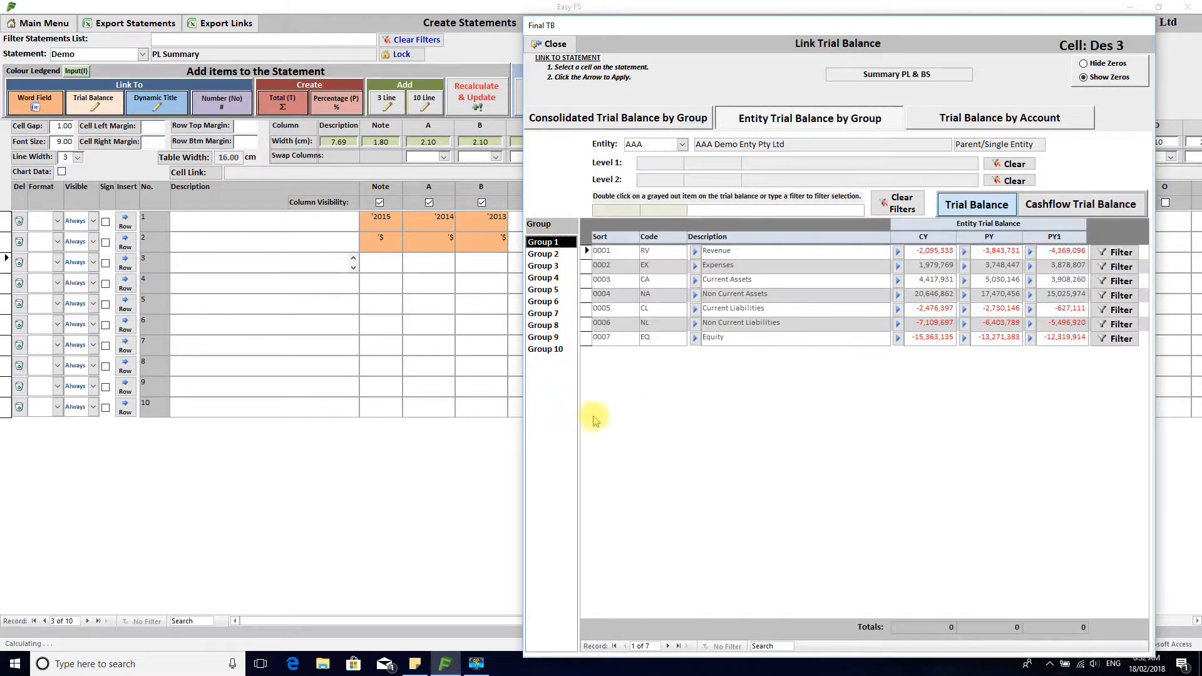
{"action": "left_click", "coordinate": [1083, 210]}
{"action": "left_click", "coordinate": [977, 204]}
Return to the consolidated trial balance by group and examine the more detailed Group 2 and Group 3 levels
{"action": "left_click", "coordinate": [679, 119]}
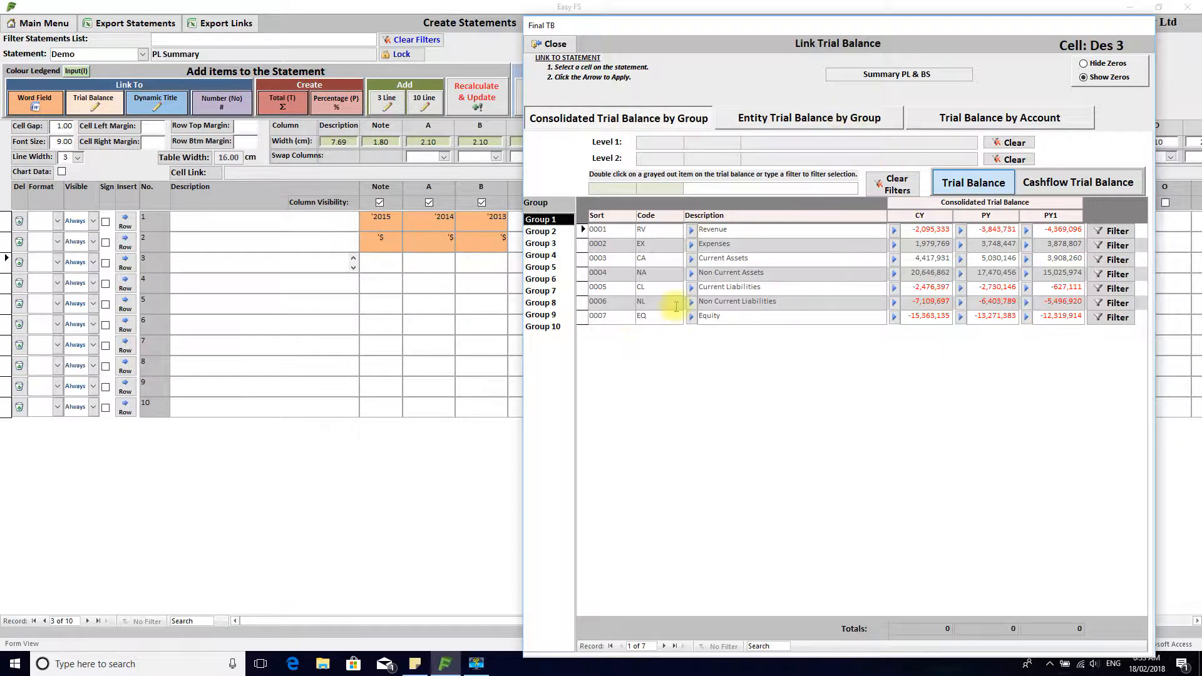
{"action": "left_click", "coordinate": [540, 231]}
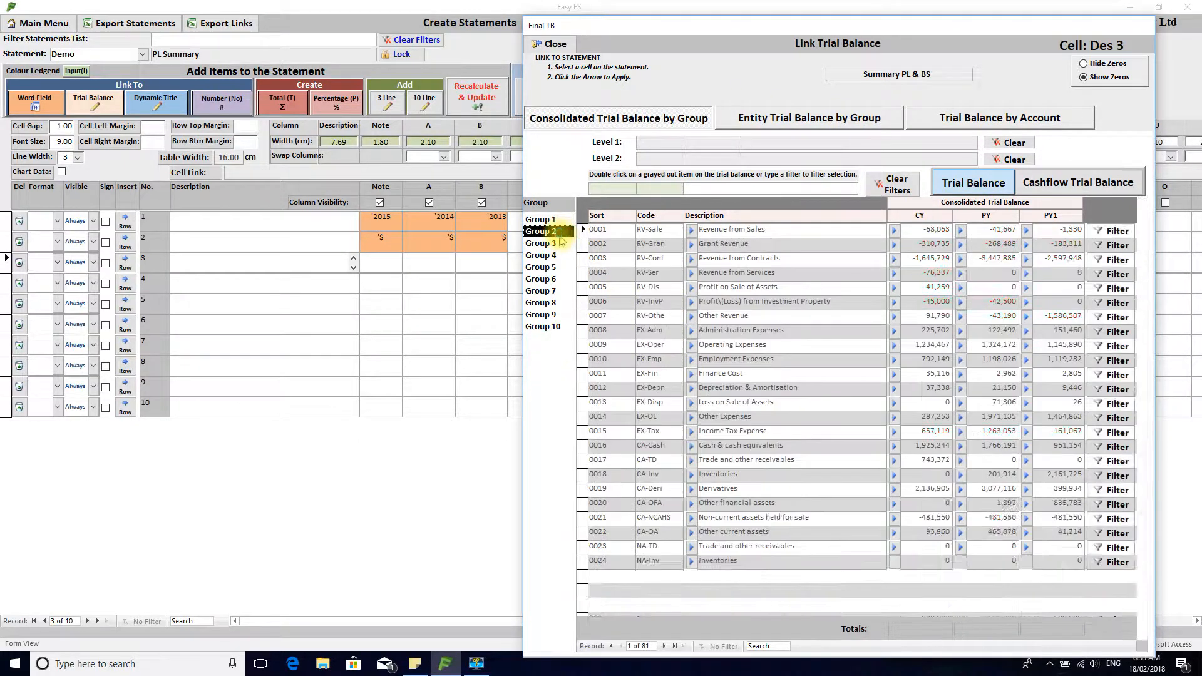
{"action": "left_click", "coordinate": [551, 244]}
{"action": "left_click", "coordinate": [549, 255]}
{"action": "left_click", "coordinate": [550, 243]}
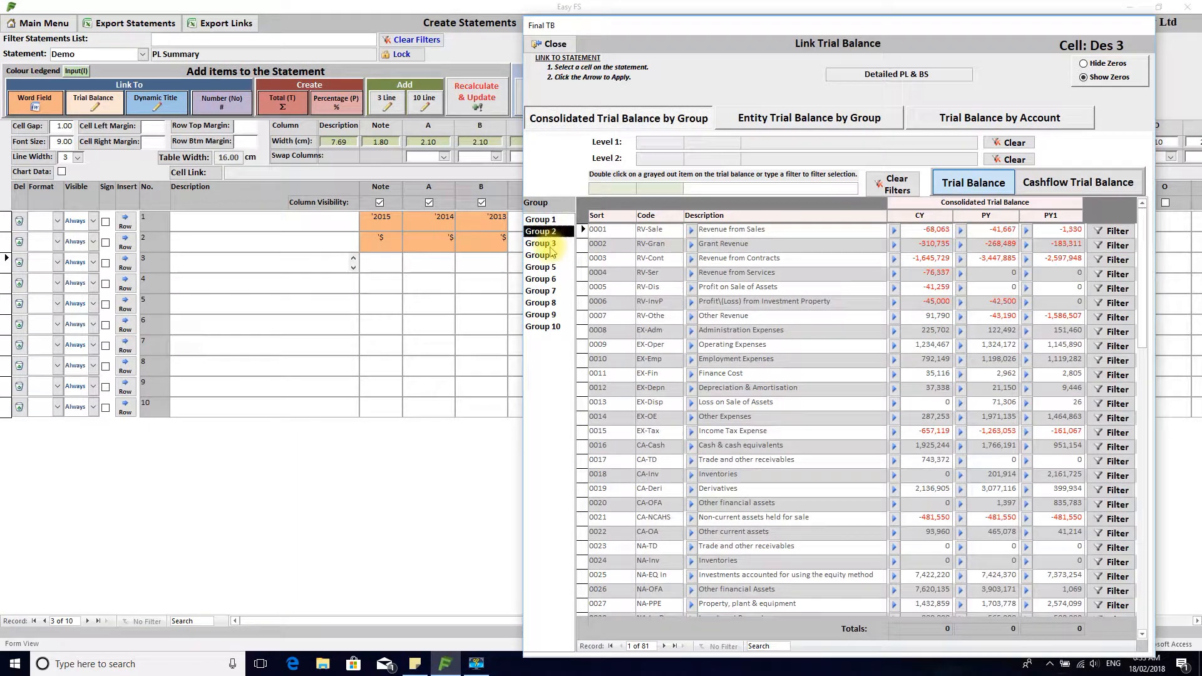
{"action": "left_click", "coordinate": [551, 243]}
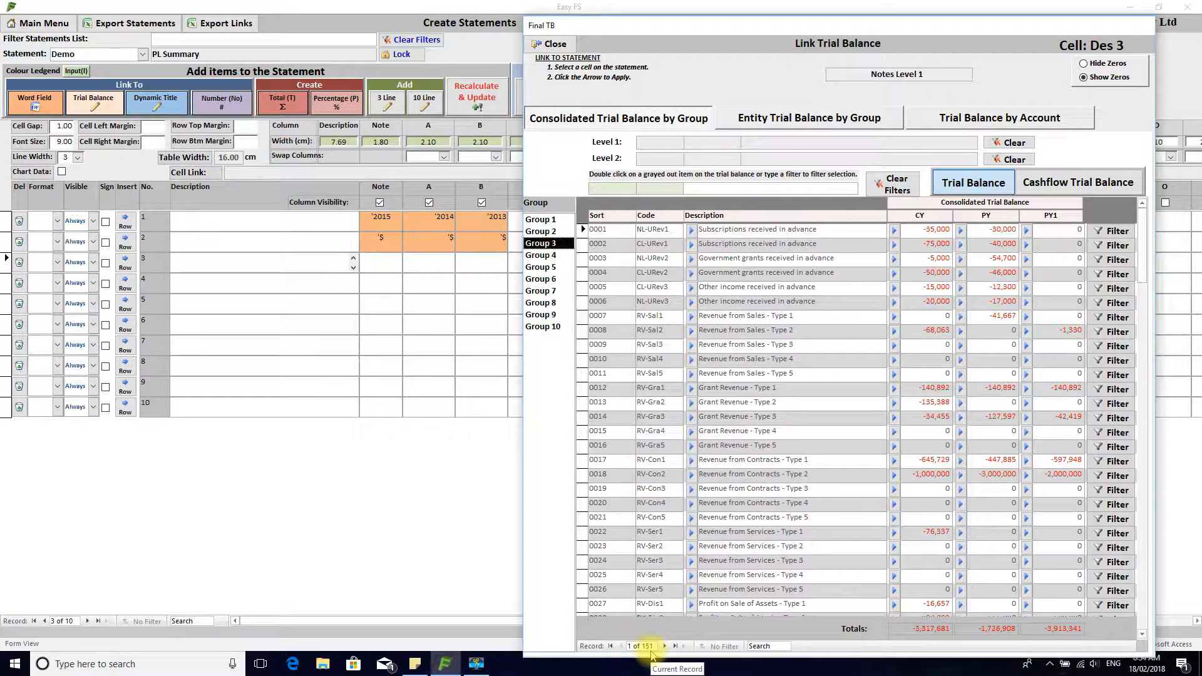
Drill down from Group 1 Revenue into Revenue from Sales, and go back to the Group 2 revenue breakdown
{"action": "left_click", "coordinate": [539, 221]}
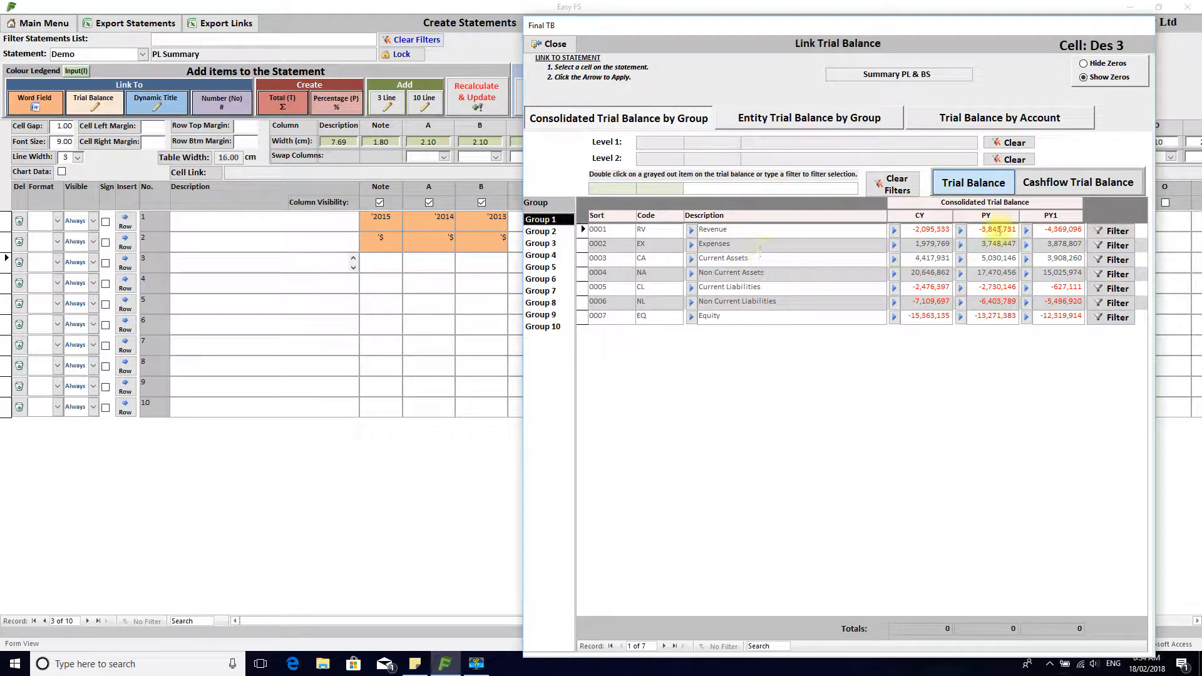
{"action": "left_click", "coordinate": [1112, 231]}
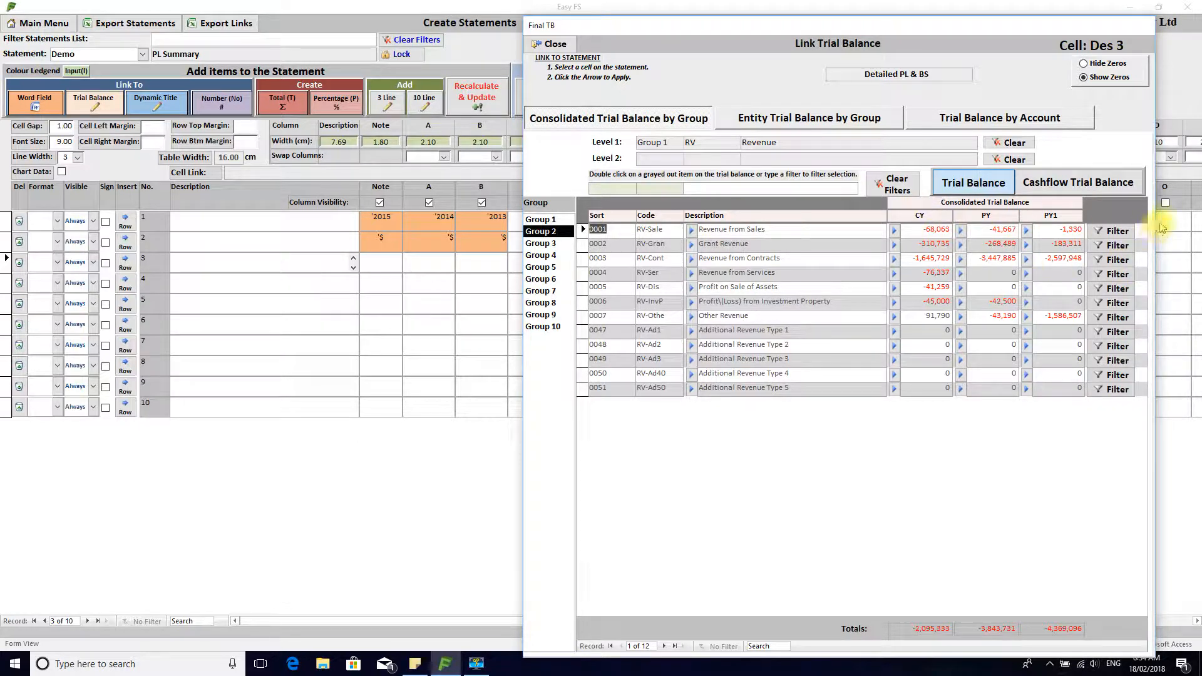
{"action": "left_click", "coordinate": [1118, 231]}
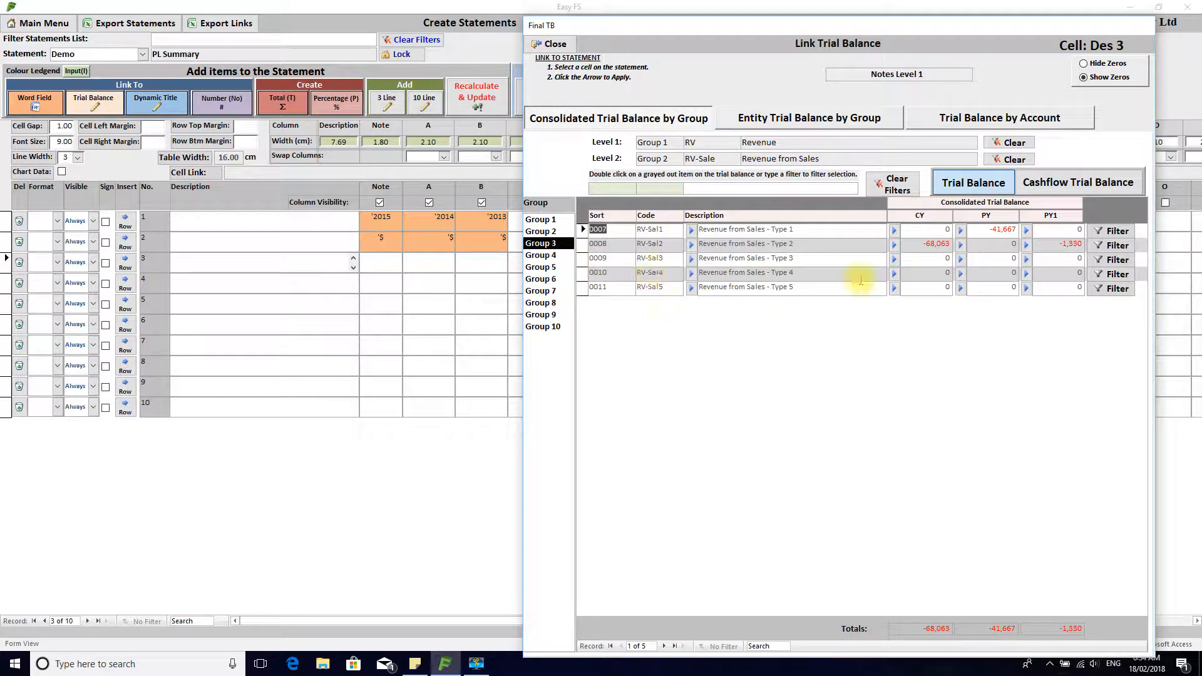
{"action": "left_click", "coordinate": [541, 231]}
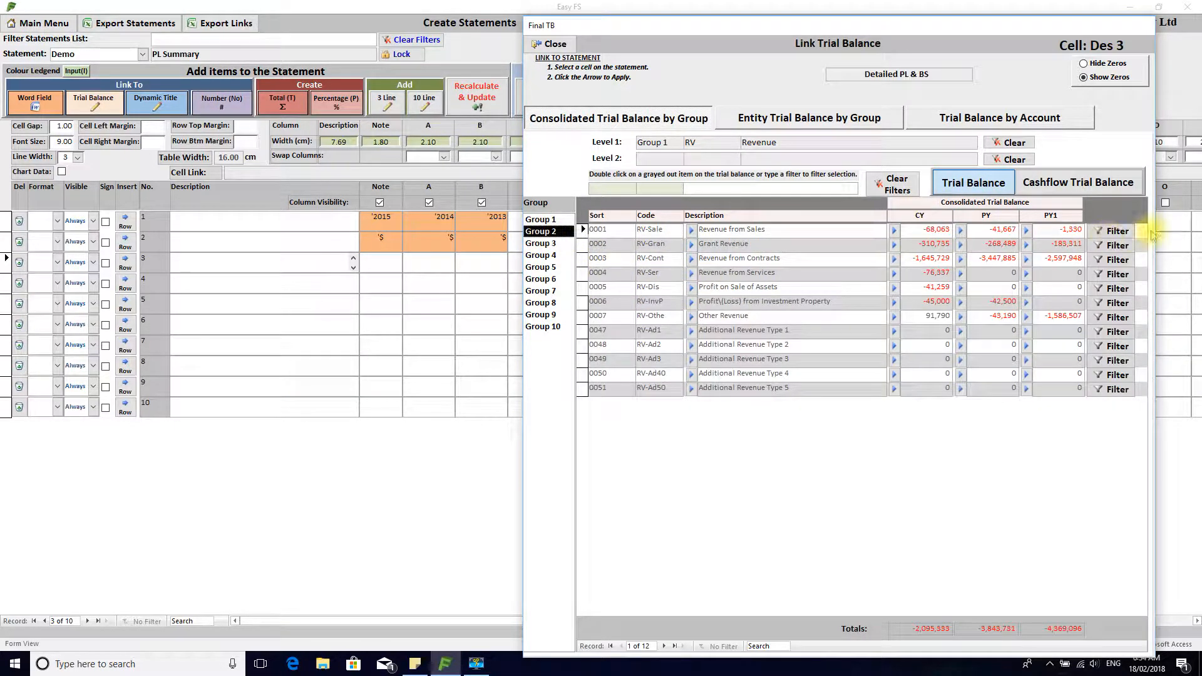
Examine the Group 3 breakdowns of Grant Revenue and Revenue from Services, and return to the Group 1 level
{"action": "left_click", "coordinate": [1110, 245]}
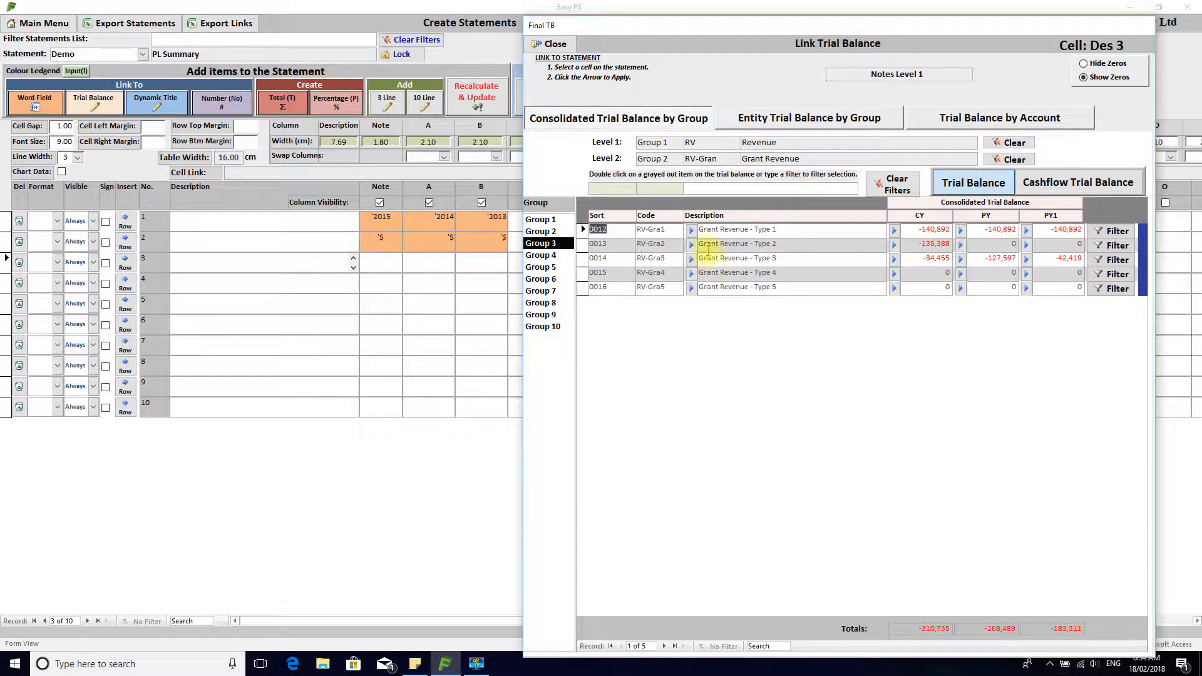
{"action": "left_click", "coordinate": [541, 231]}
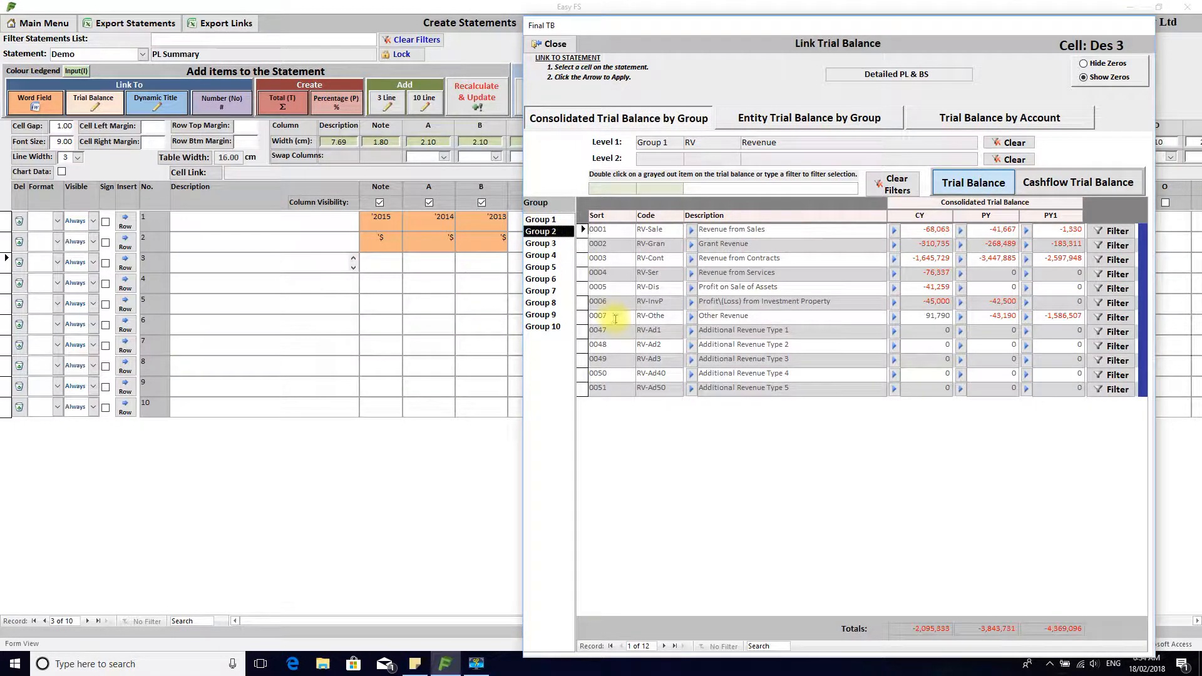
{"action": "left_click", "coordinate": [1117, 276]}
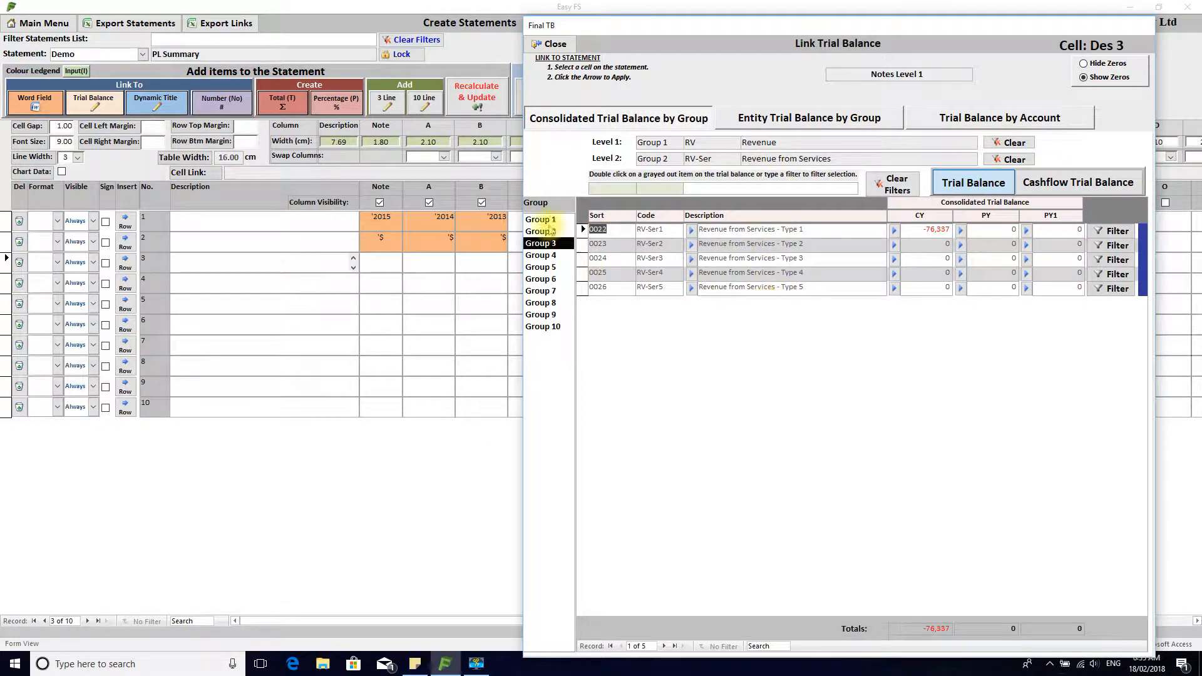
{"action": "left_click", "coordinate": [549, 220]}
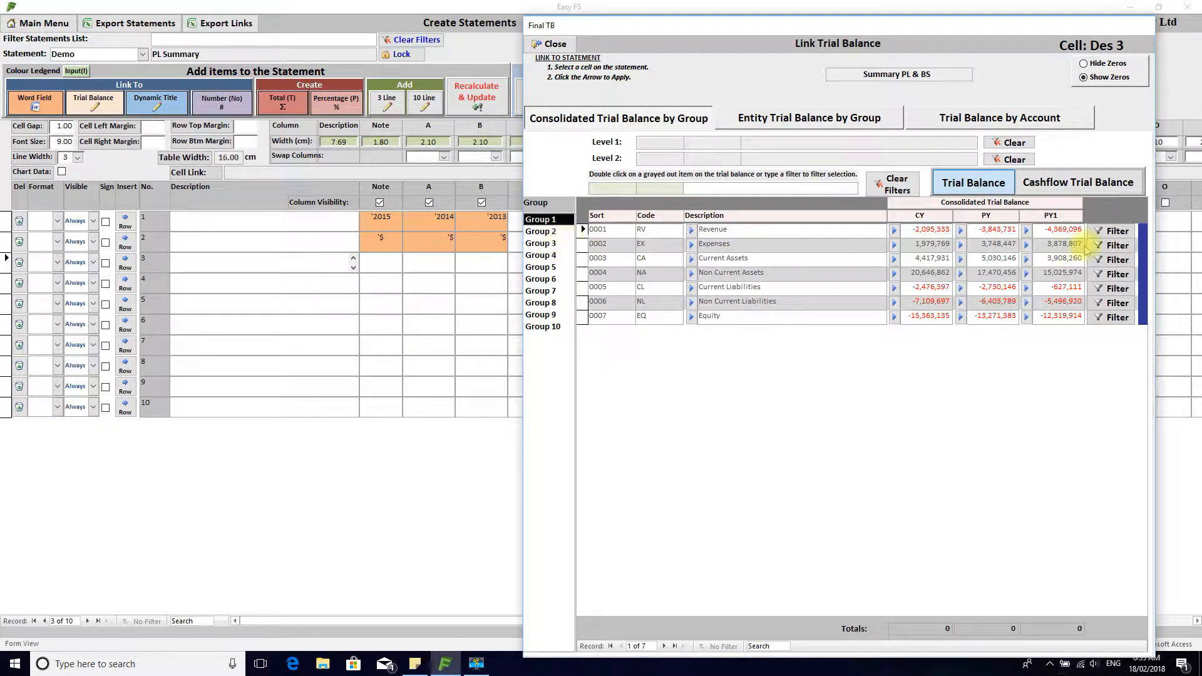
Drill down through Revenue to Revenue from Sales, clear the Level 2 filter, and go back through Group 2 to Group 1
{"action": "left_click", "coordinate": [1113, 231]}
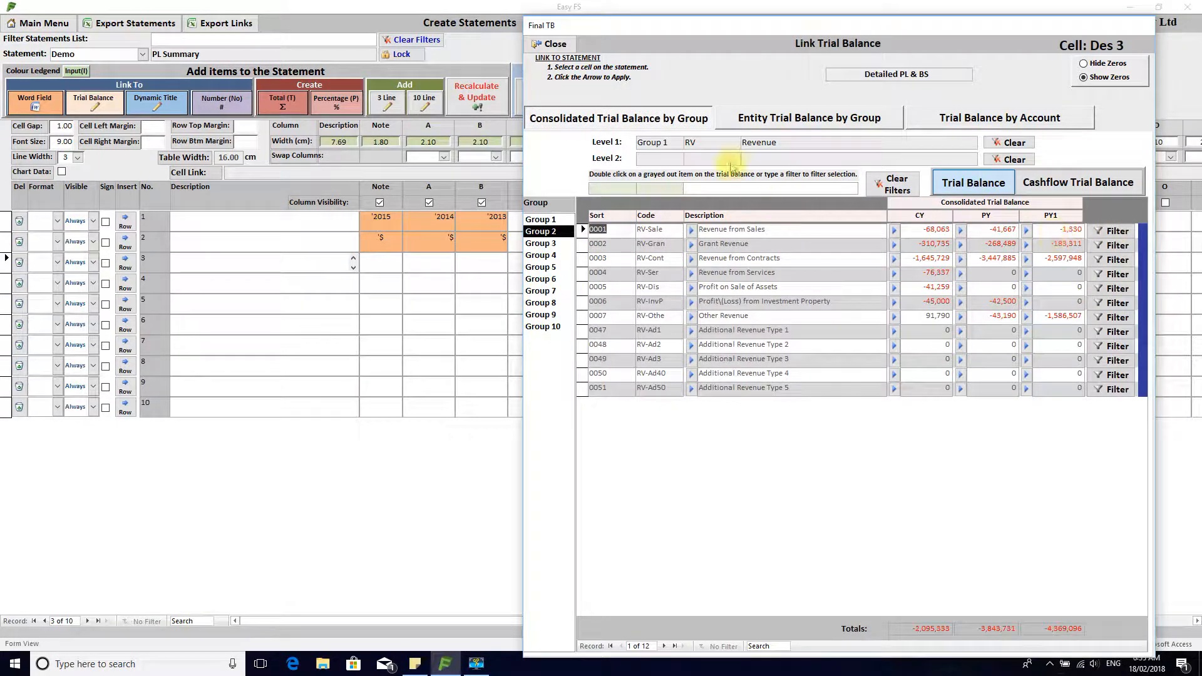
{"action": "left_click", "coordinate": [1113, 231]}
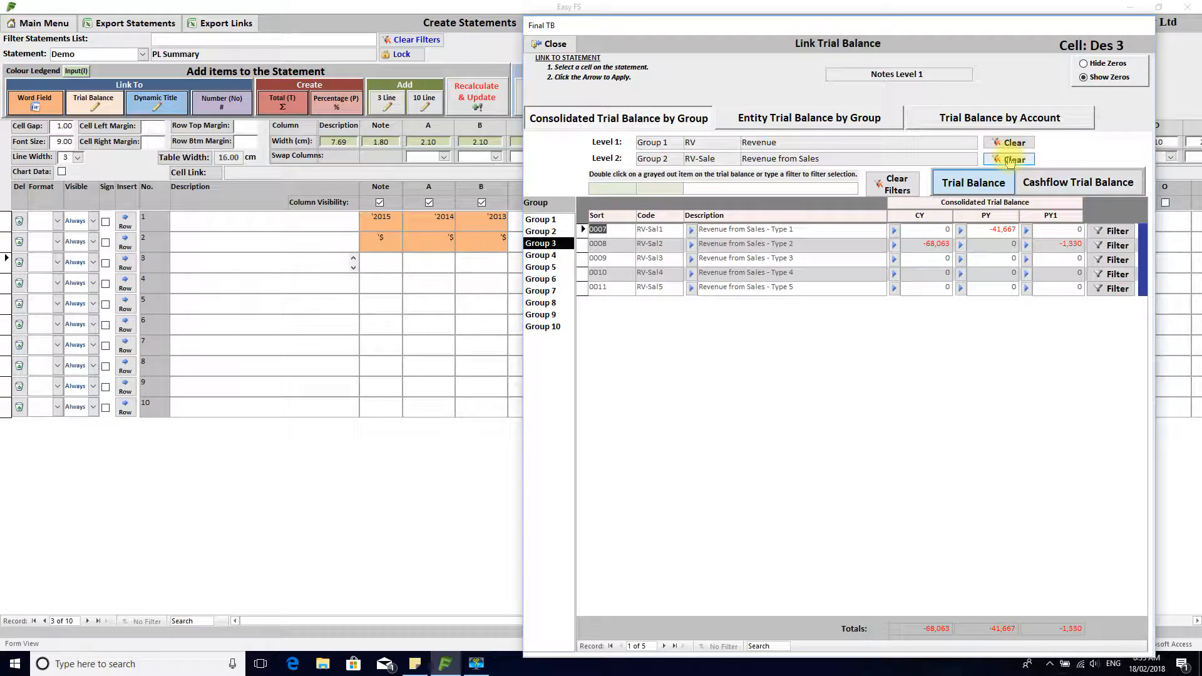
{"action": "left_click", "coordinate": [1011, 160]}
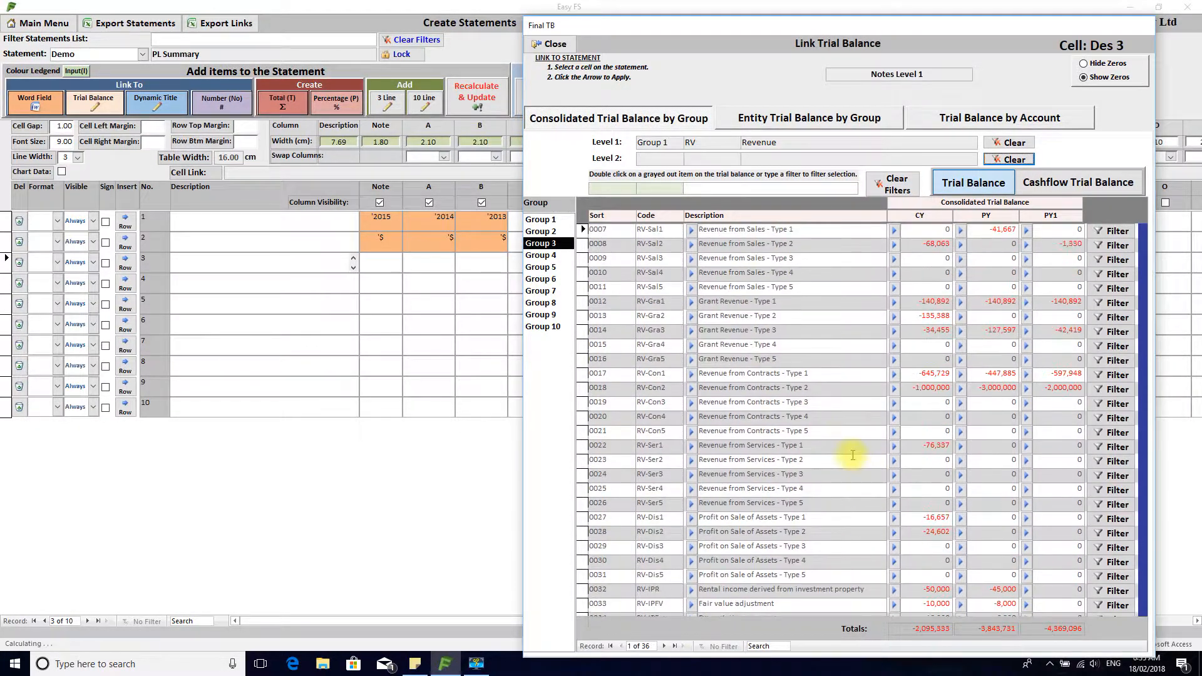
{"action": "left_click", "coordinate": [535, 231]}
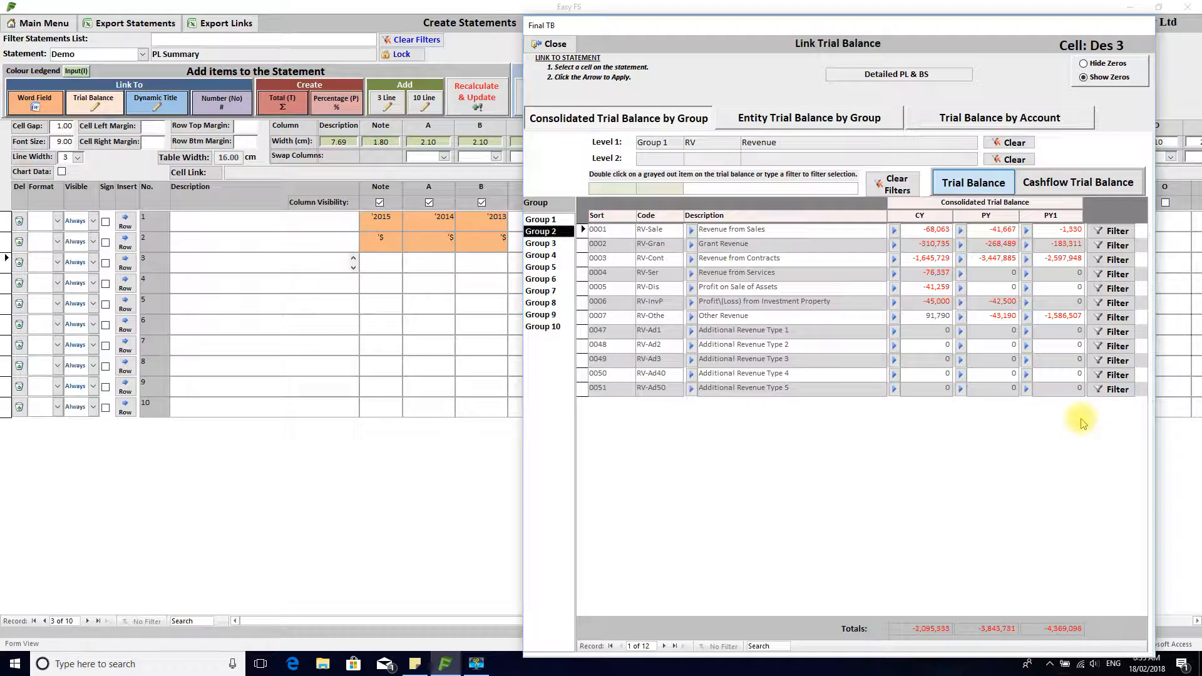
{"action": "left_click", "coordinate": [541, 219]}
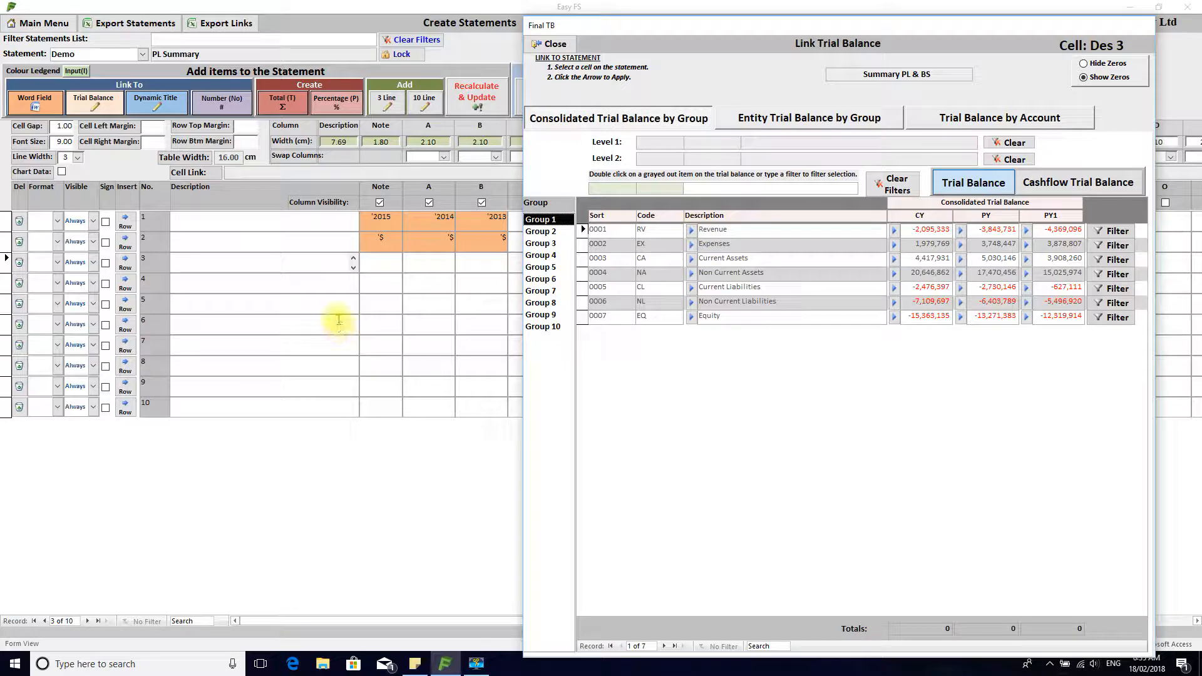
Link the Revenue and Expenses descriptions from the trial balance to rows 3 and 4 of the statement
{"action": "left_click", "coordinate": [342, 264]}
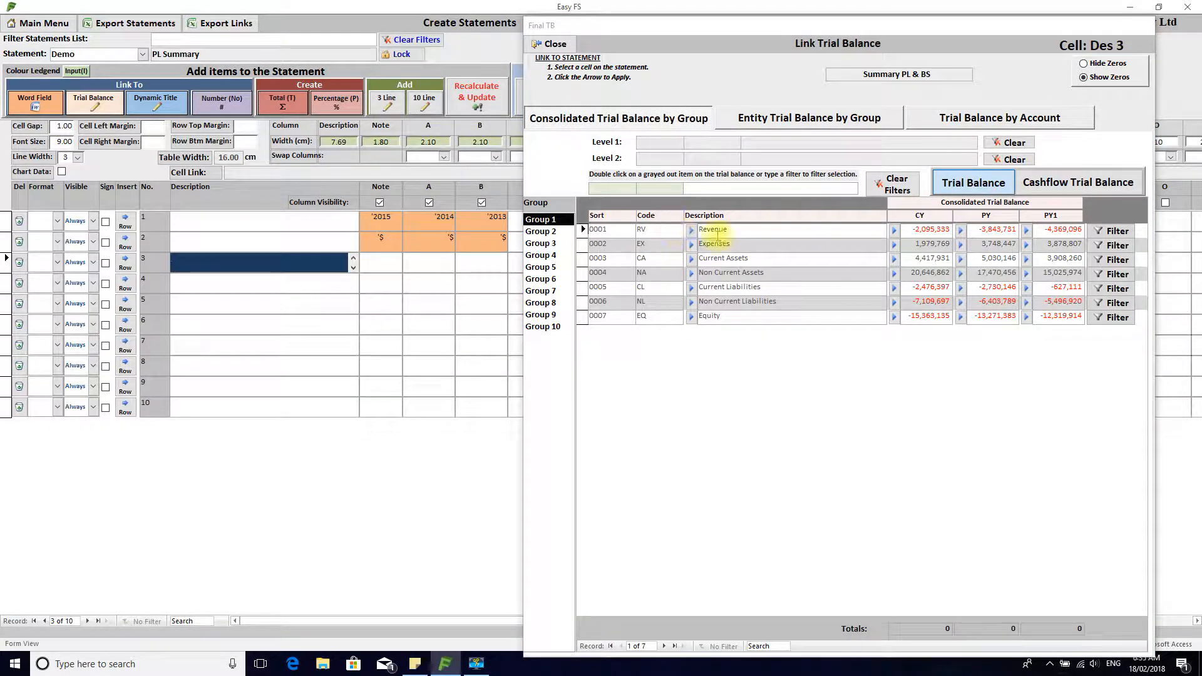
{"action": "left_click", "coordinate": [692, 231]}
{"action": "left_click", "coordinate": [276, 283]}
{"action": "left_click", "coordinate": [692, 245]}
{"action": "left_click", "coordinate": [437, 261]}
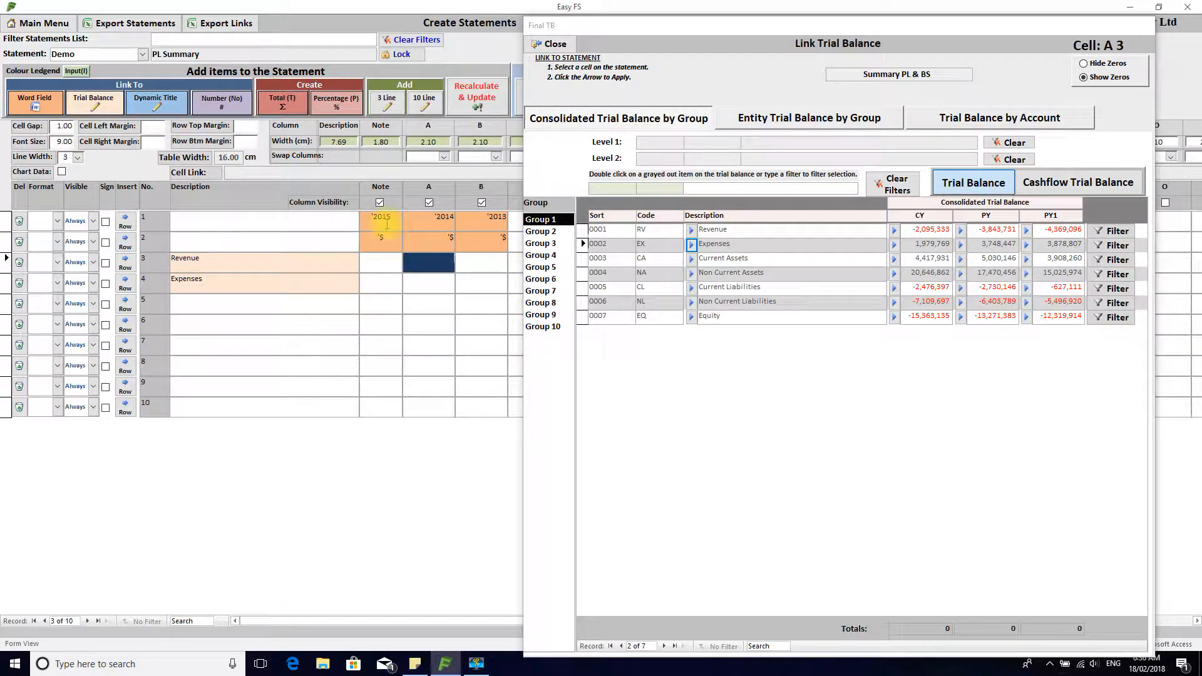
{"action": "left_click", "coordinate": [537, 44]}
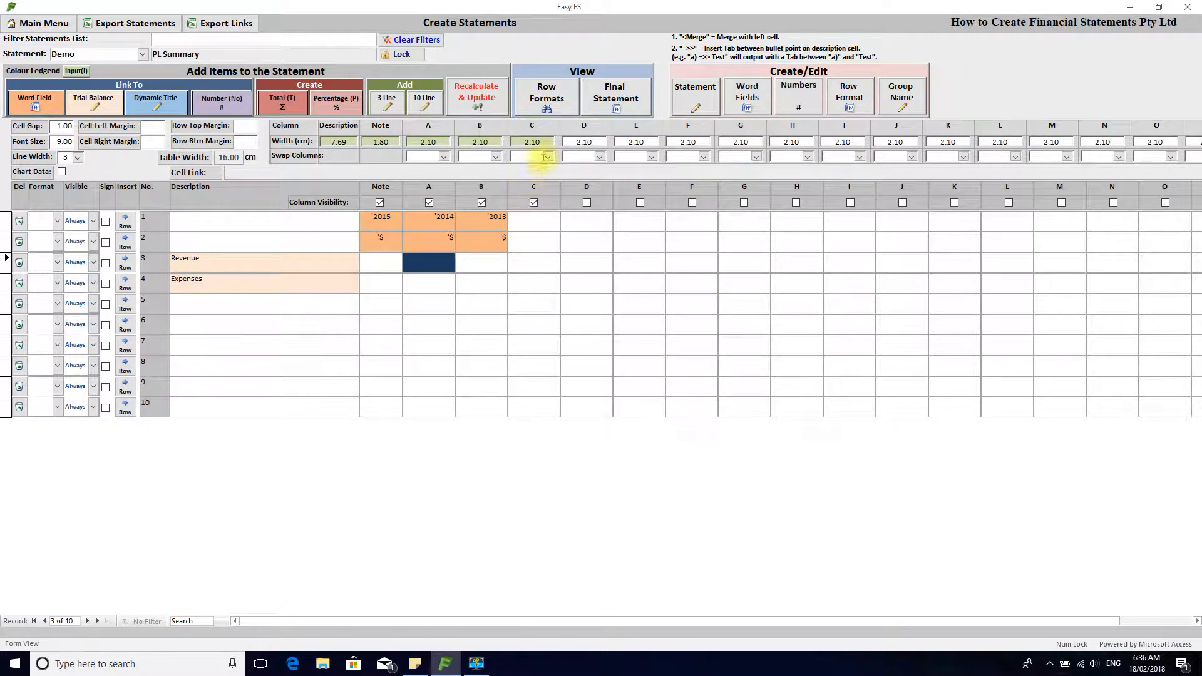
Swap column B with column C, and column A with column B, to shift the 2013 and 2014 headings across
{"action": "left_click", "coordinate": [496, 157]}
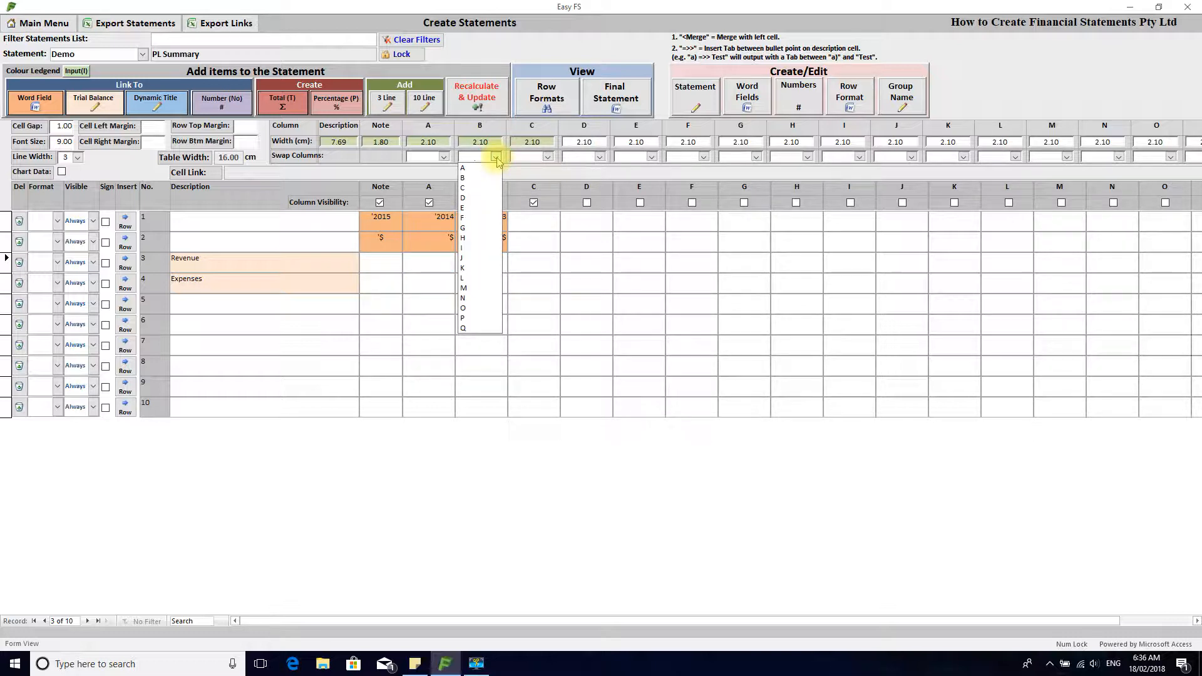
{"action": "left_click", "coordinate": [476, 188]}
{"action": "left_click", "coordinate": [444, 157]}
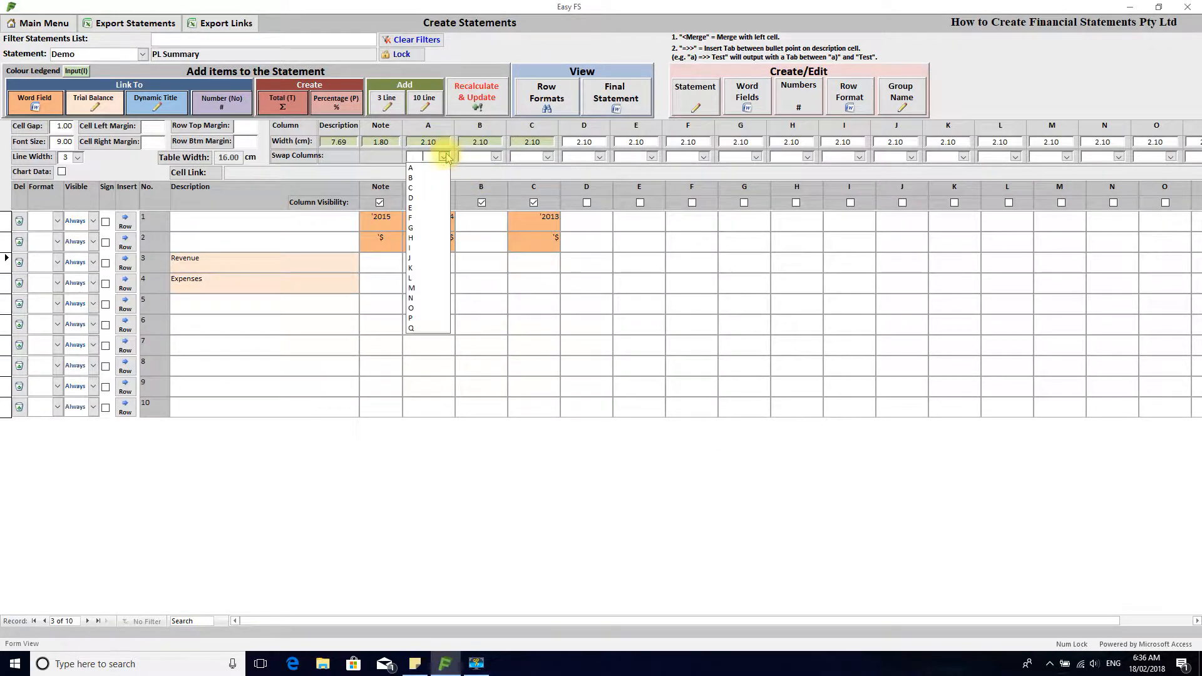
{"action": "left_click", "coordinate": [443, 178]}
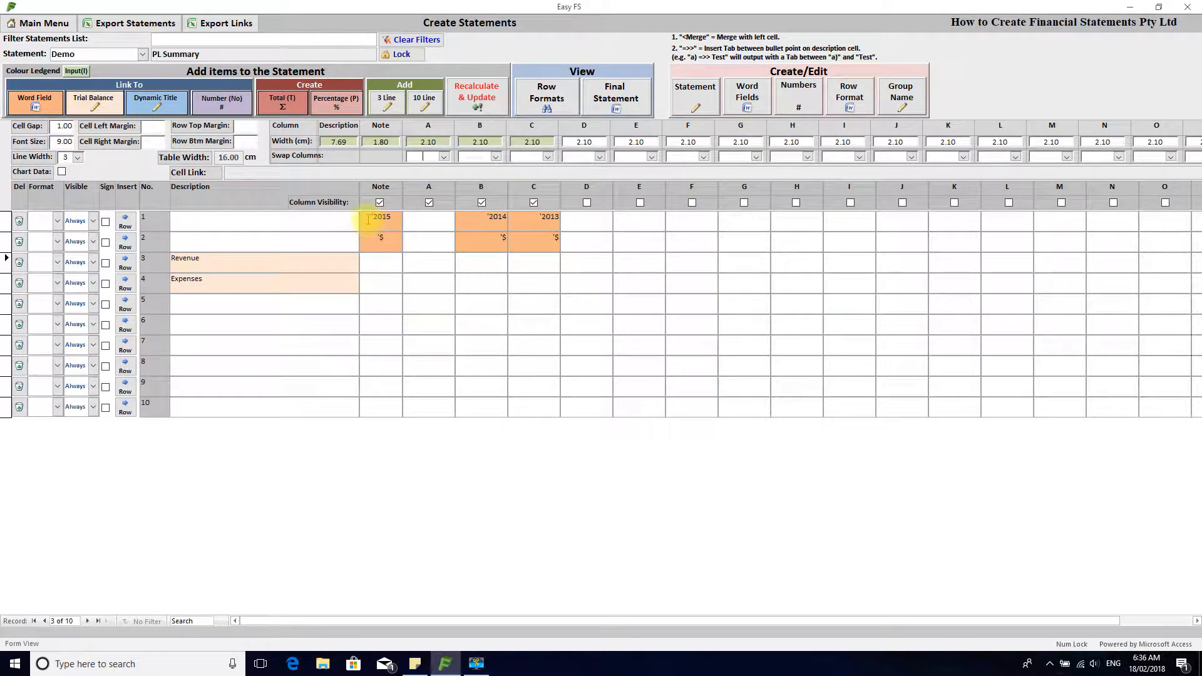
Delete the 2015 and $ headings from the Note column
{"action": "left_click", "coordinate": [370, 219]}
{"action": "left_click", "coordinate": [375, 240]}
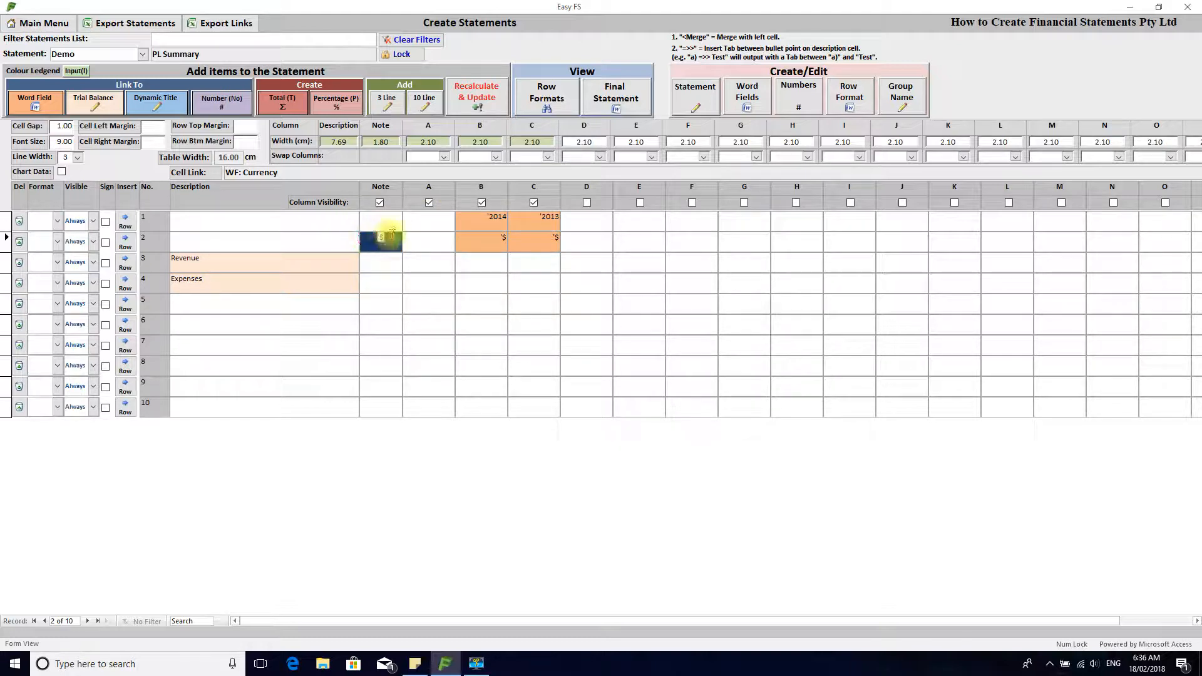
{"action": "key", "text": "BackSpace"}
{"action": "key", "text": "BackSpace"}
Link the CY word field (2015) to cell A1 and the Currency word field ($) to cell A2
{"action": "left_click", "coordinate": [434, 224]}
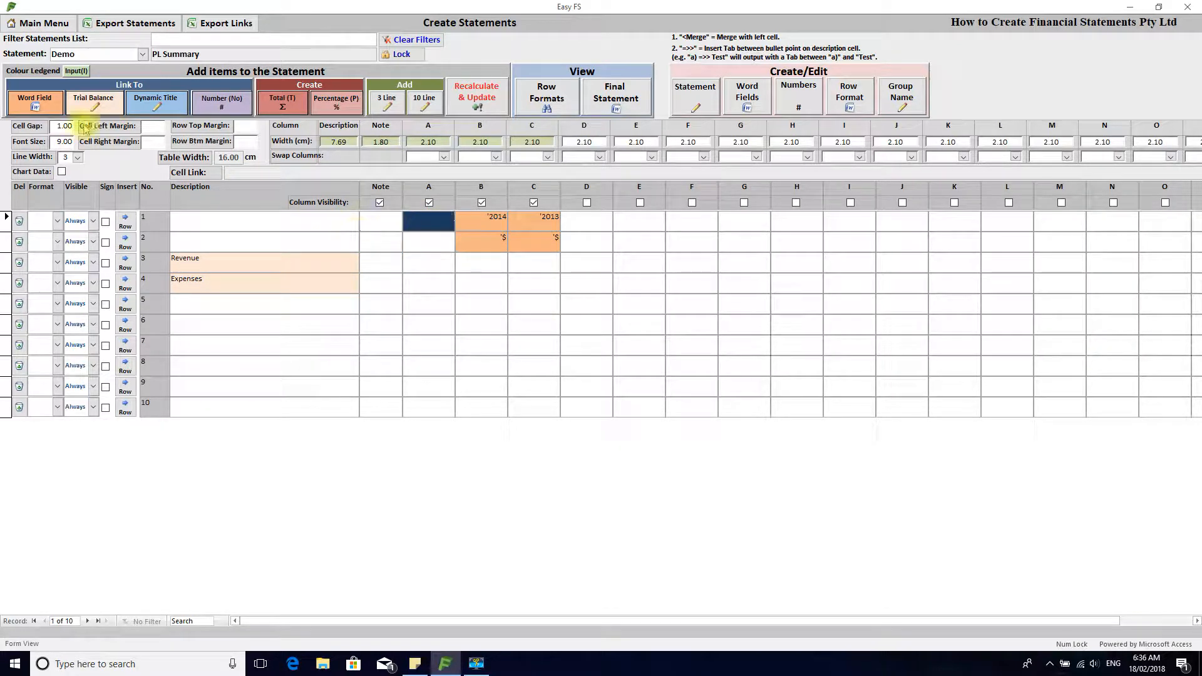
{"action": "left_click", "coordinate": [35, 102]}
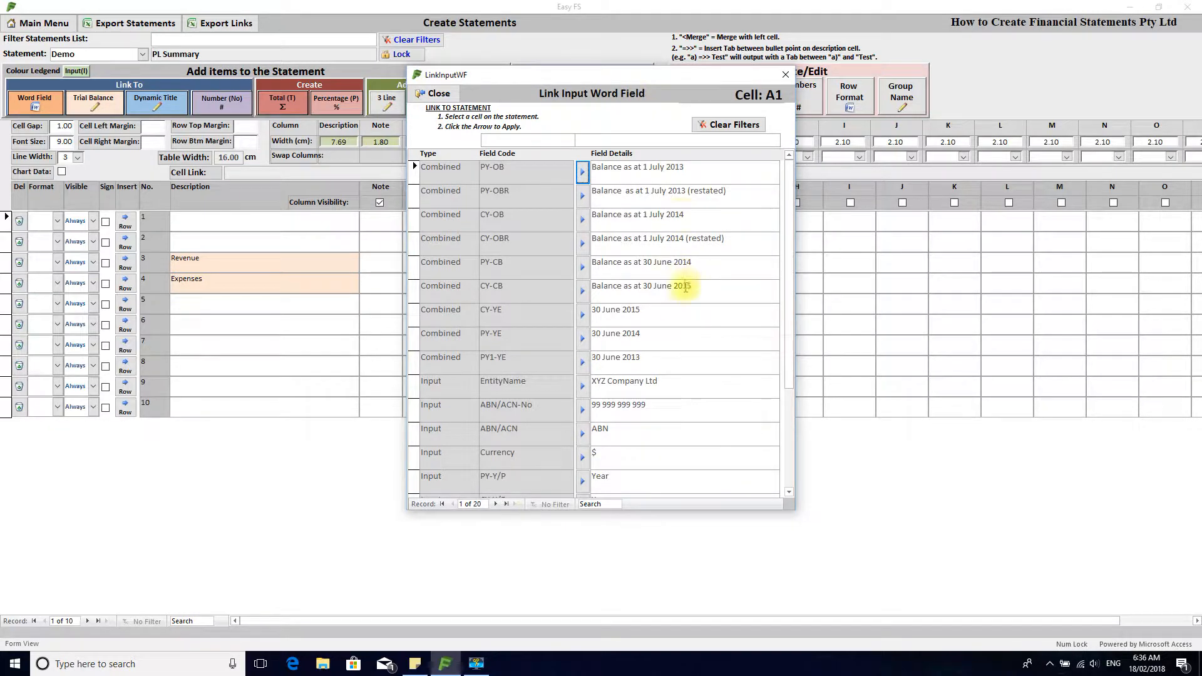
{"action": "scroll", "coordinate": [684, 294], "scroll_direction": "down", "scroll_amount": 5}
{"action": "left_click_drag", "start_coordinate": [647, 82], "coordinate": [904, 22]}
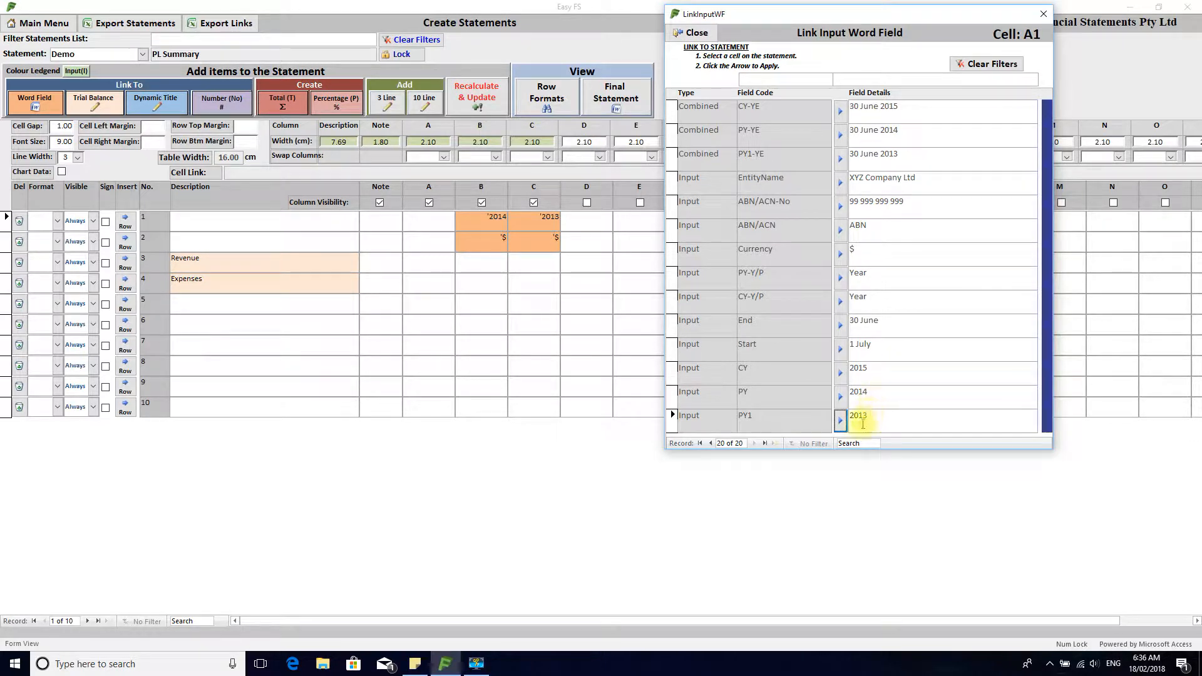
{"action": "left_click", "coordinate": [428, 226]}
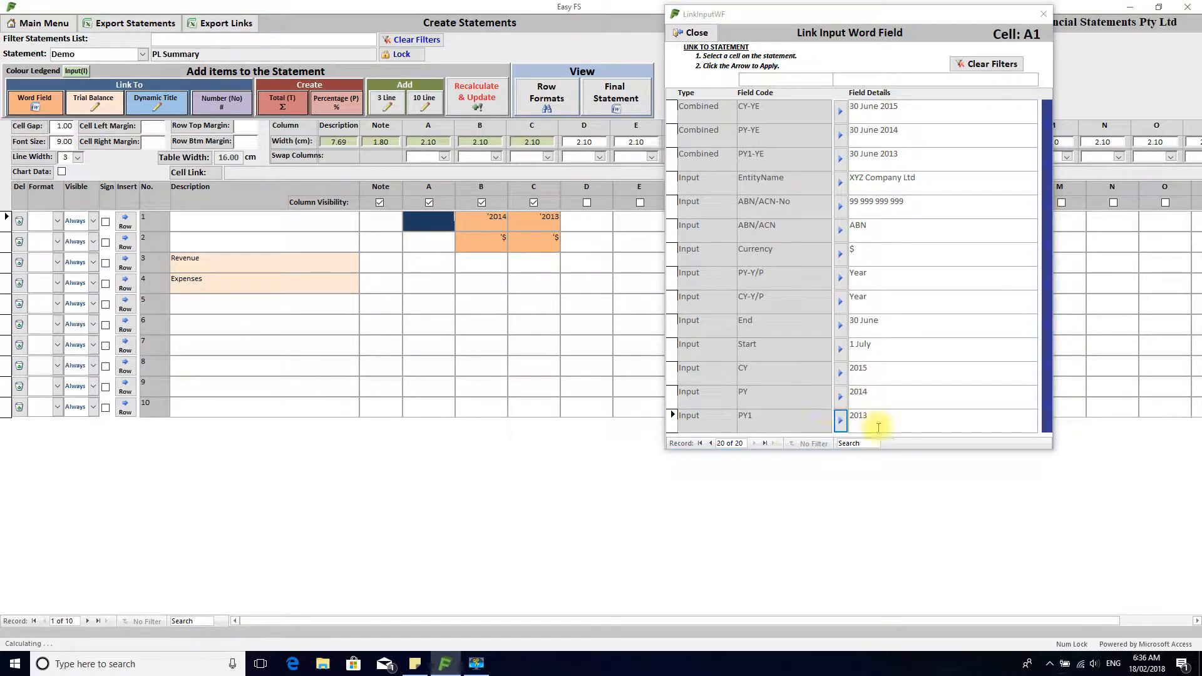
{"action": "left_click", "coordinate": [838, 374]}
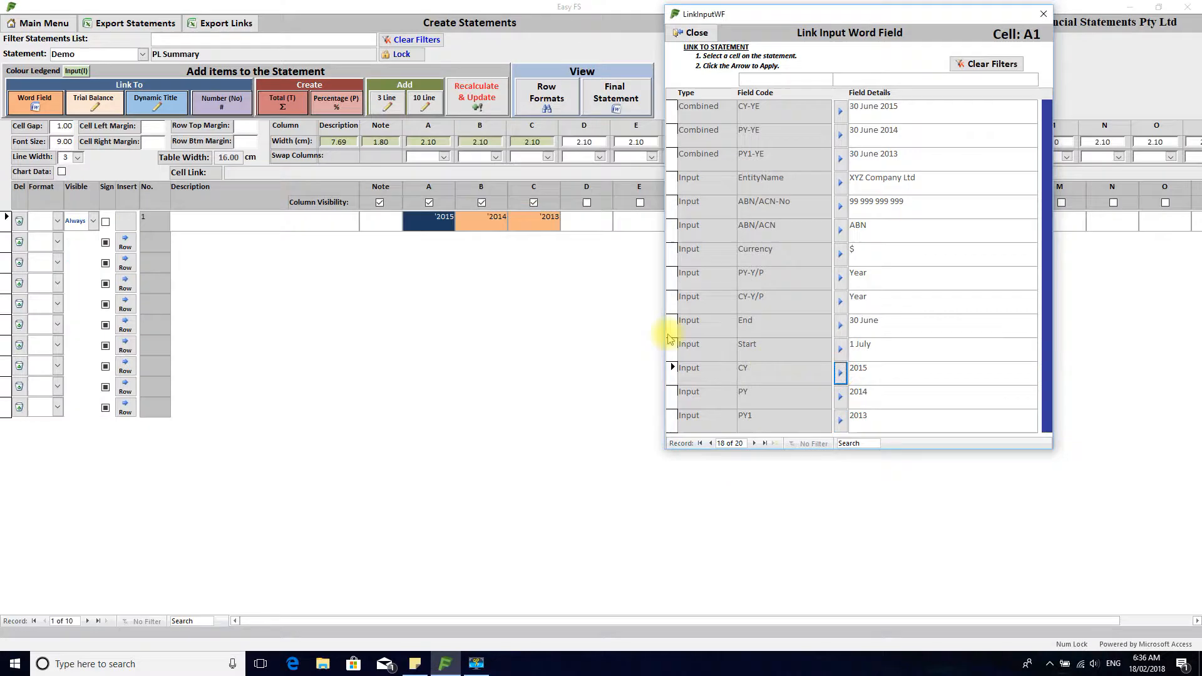
{"action": "left_click", "coordinate": [426, 241]}
{"action": "left_click", "coordinate": [839, 254]}
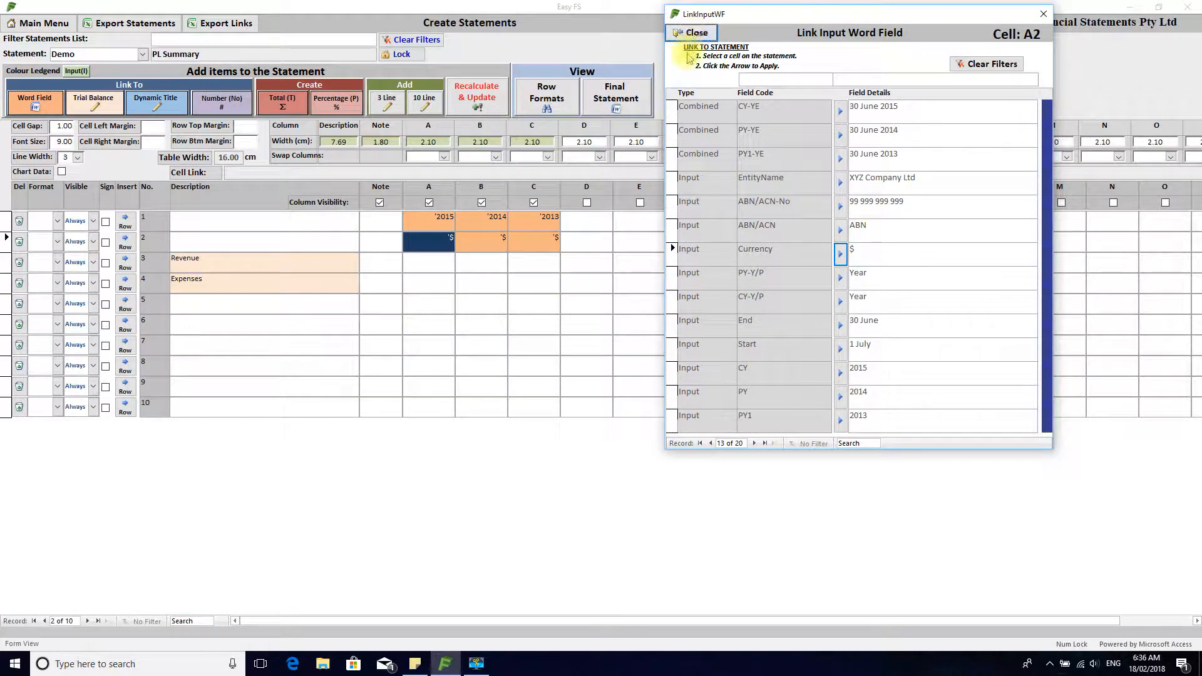
{"action": "left_click", "coordinate": [696, 32]}
Open trial balance linking for the 2015 Revenue cell at the Group 1 level and place its window beside the statement columns
{"action": "left_click", "coordinate": [446, 268]}
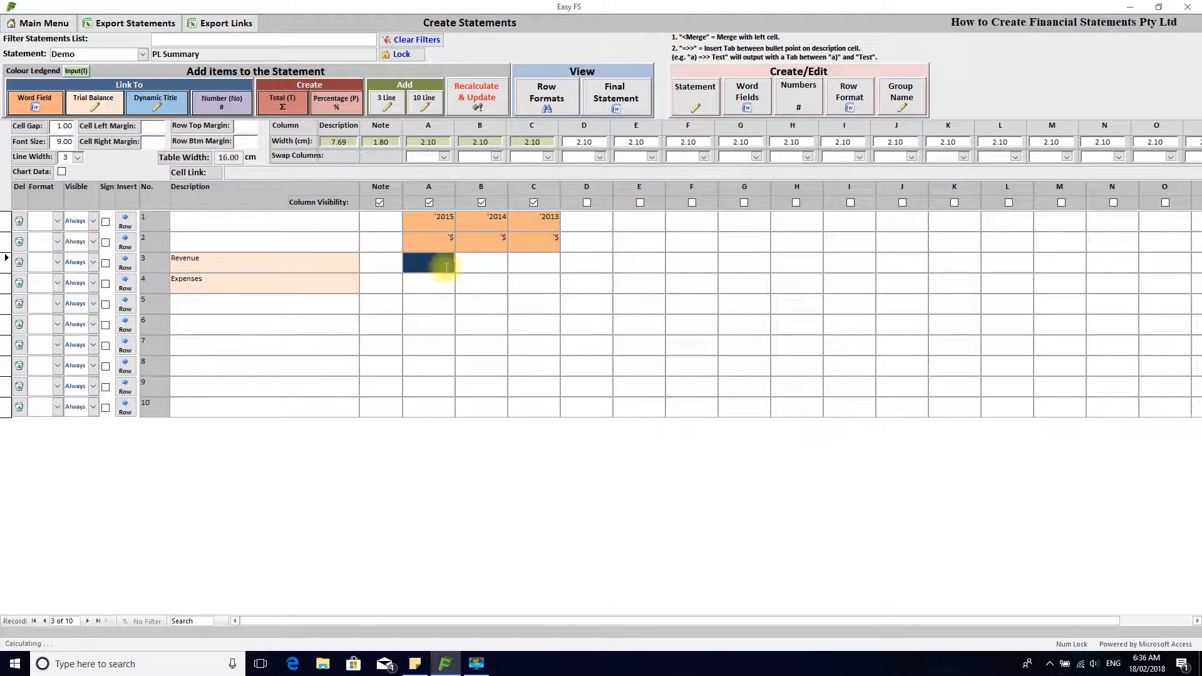
{"action": "left_click", "coordinate": [700, 104]}
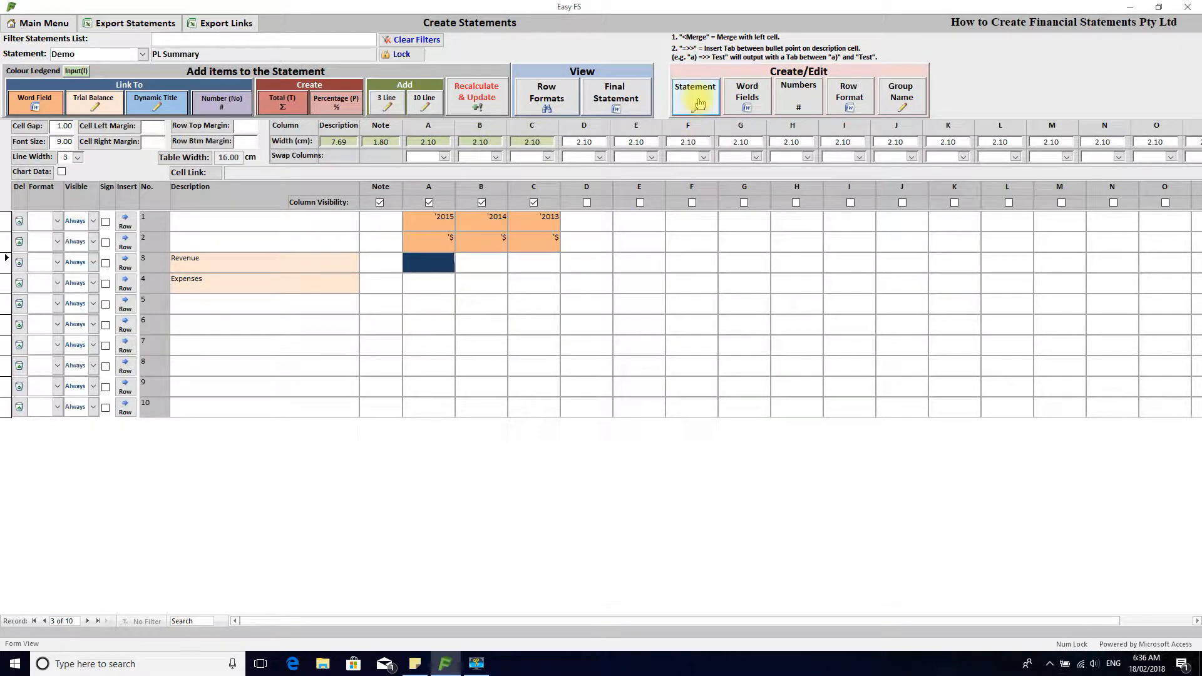
{"action": "left_click", "coordinate": [93, 102]}
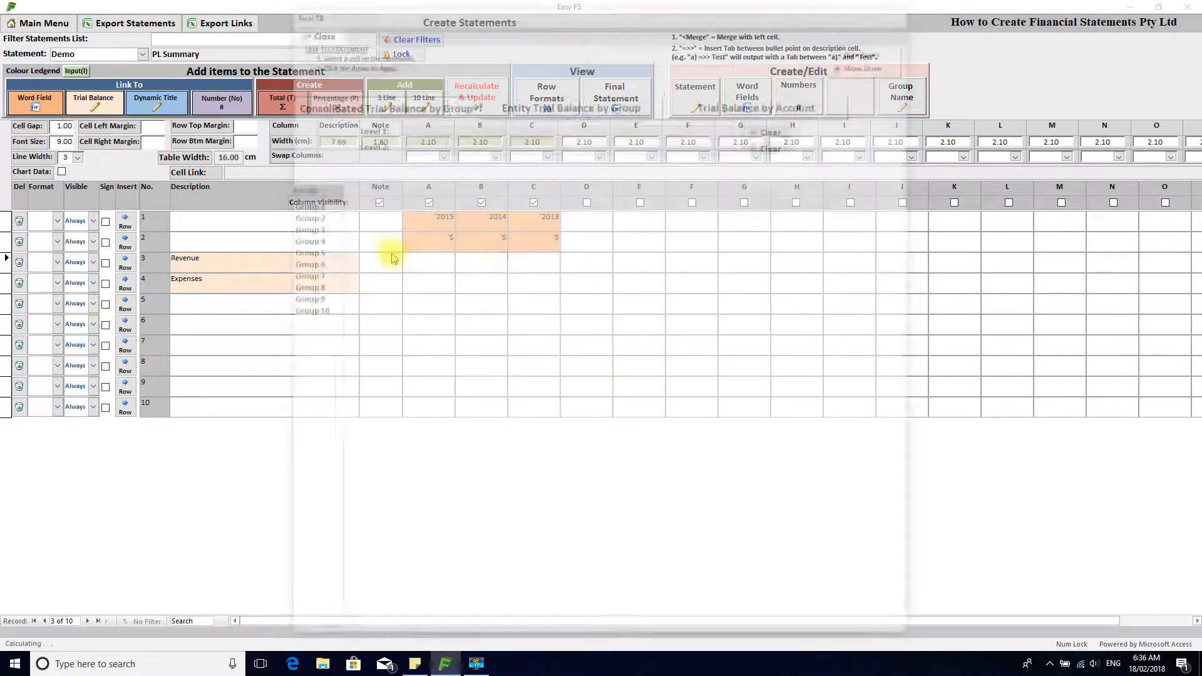
{"action": "left_click", "coordinate": [301, 204]}
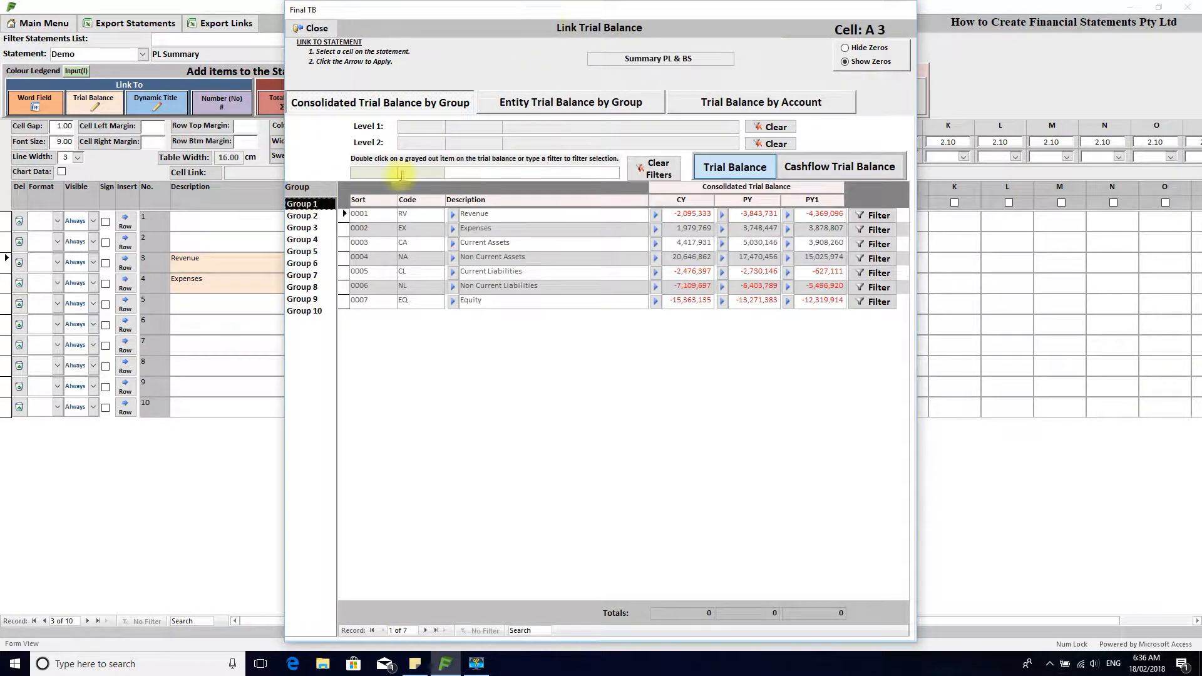
{"action": "left_click_drag", "start_coordinate": [537, 13], "coordinate": [839, 17]}
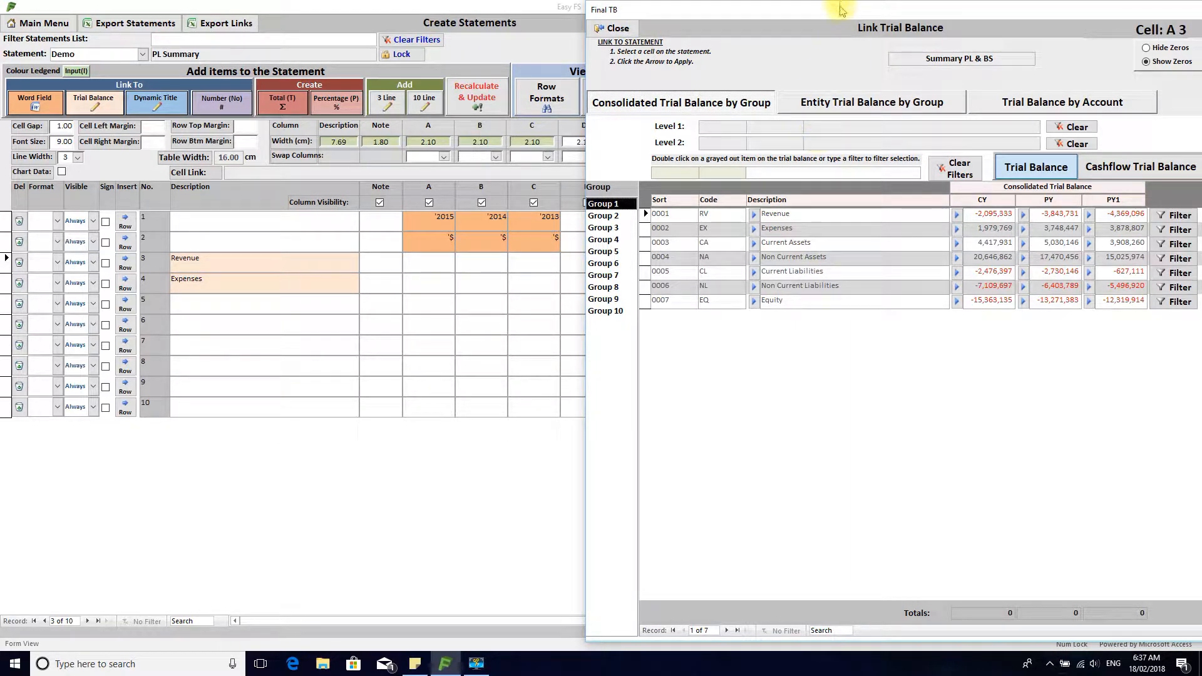
{"action": "mouse_move", "coordinate": [840, 9]}
{"action": "left_mouse_down"}
{"action": "mouse_move", "coordinate": [493, 110]}
{"action": "mouse_move", "coordinate": [1169, 12]}
{"action": "mouse_move", "coordinate": [788, 80]}
{"action": "mouse_move", "coordinate": [844, 20]}
{"action": "mouse_move", "coordinate": [826, 19]}
{"action": "left_mouse_up"}
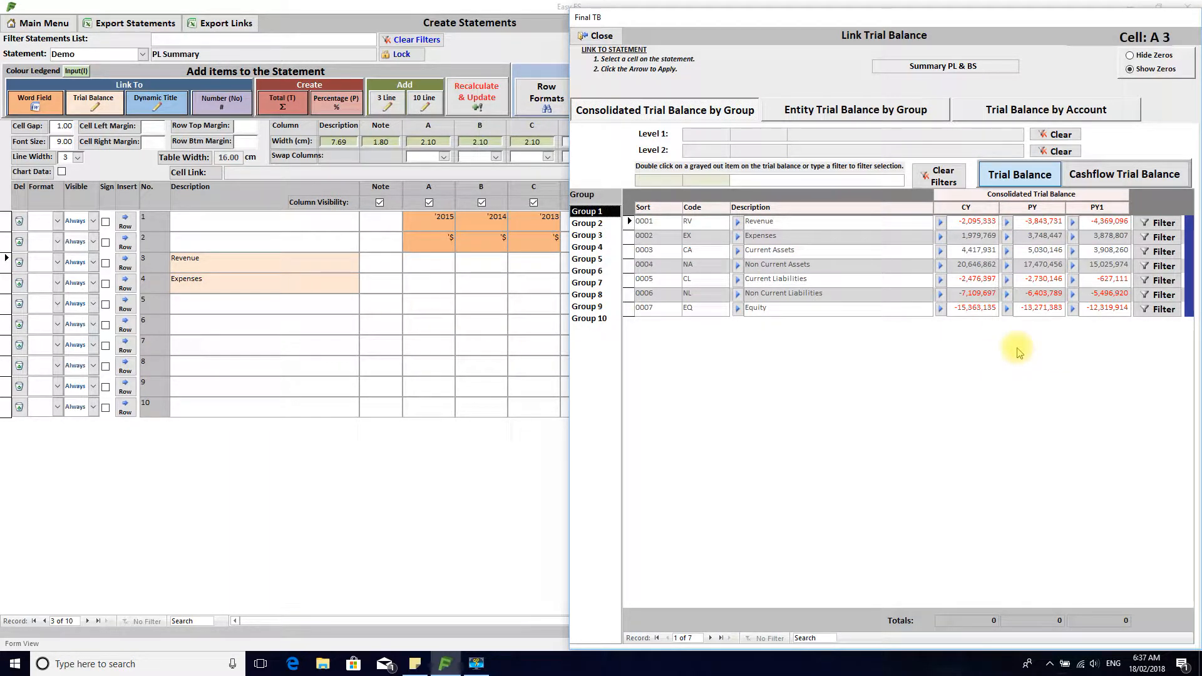
{"action": "left_click_drag", "start_coordinate": [879, 19], "coordinate": [774, 464]}
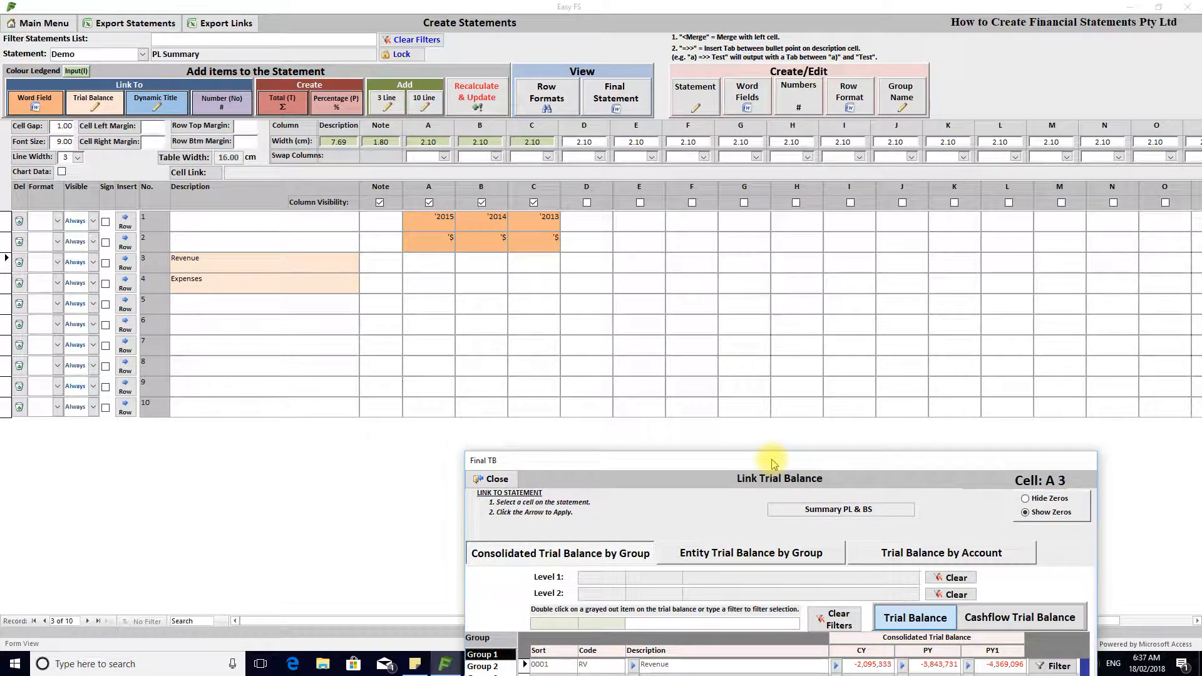
{"action": "left_click_drag", "start_coordinate": [774, 463], "coordinate": [878, 19]}
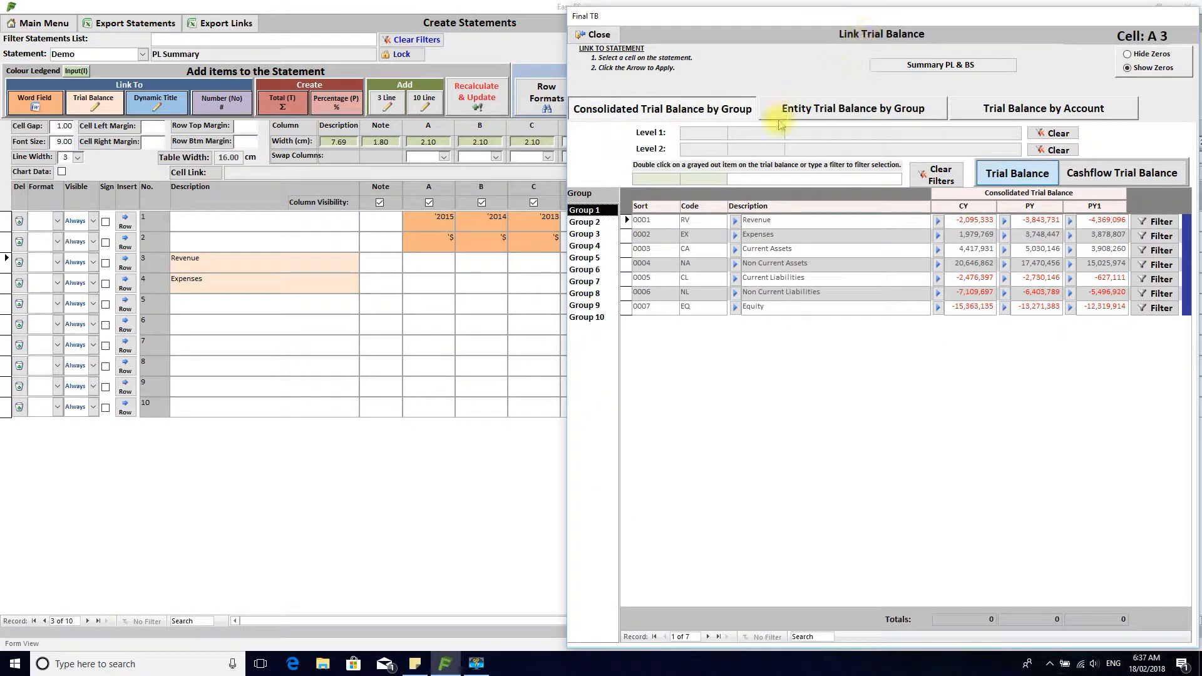
{"action": "mouse_move", "coordinate": [730, 15]}
{"action": "left_mouse_down"}
{"action": "mouse_move", "coordinate": [718, 37]}
{"action": "mouse_move", "coordinate": [736, 14]}
{"action": "left_mouse_up"}
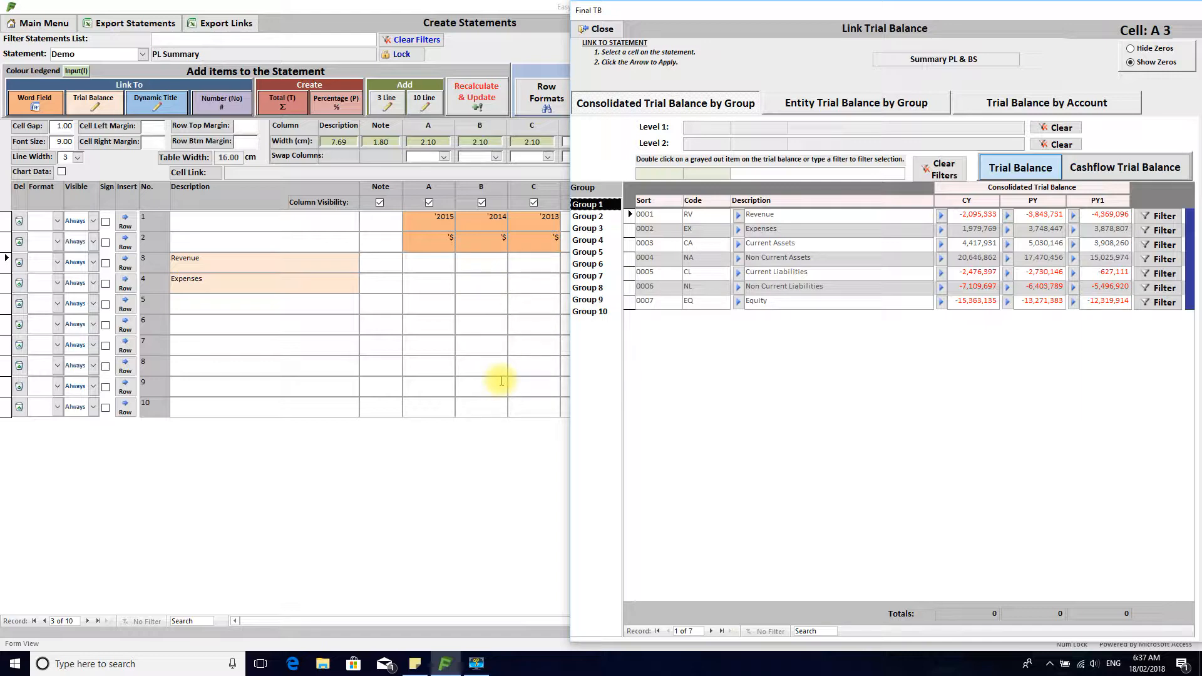
{"action": "left_click_drag", "start_coordinate": [859, 14], "coordinate": [728, 349]}
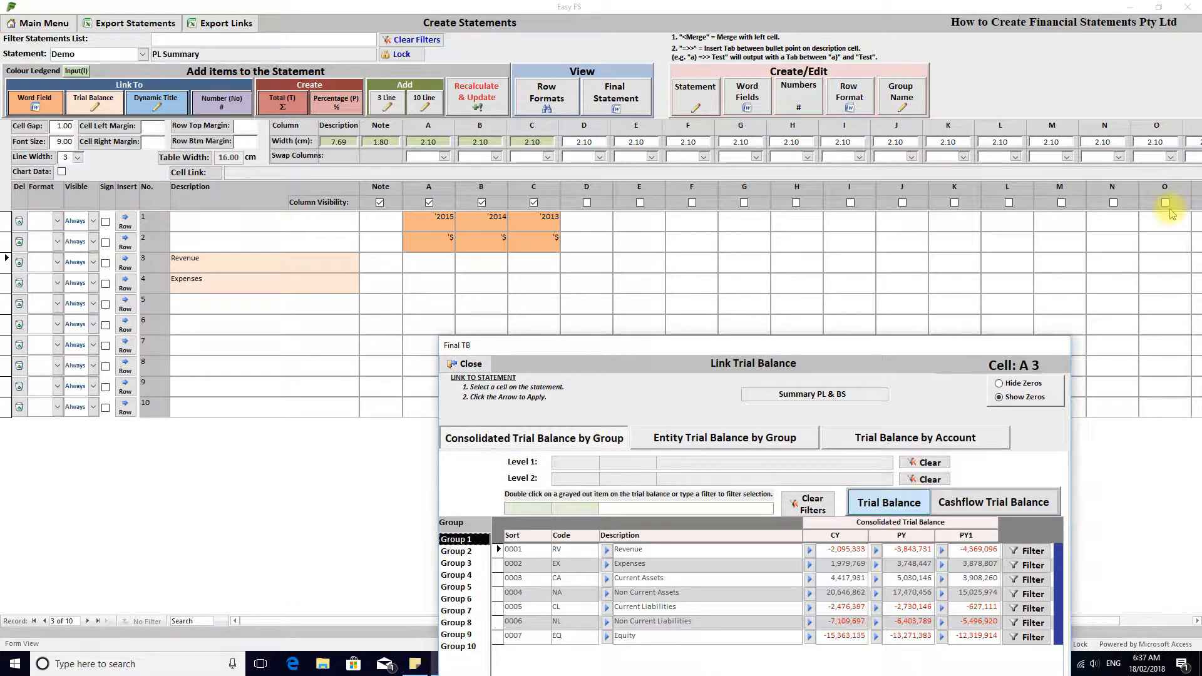
{"action": "left_click_drag", "start_coordinate": [845, 344], "coordinate": [509, 59]}
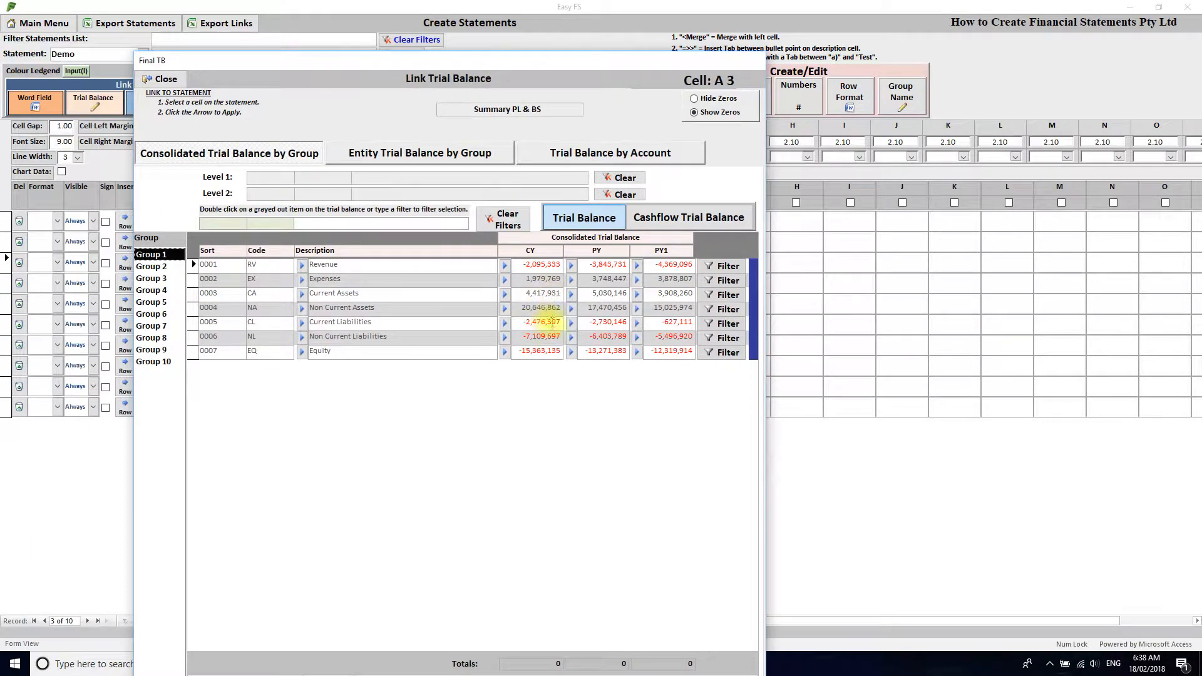
{"action": "left_click_drag", "start_coordinate": [401, 66], "coordinate": [841, 20]}
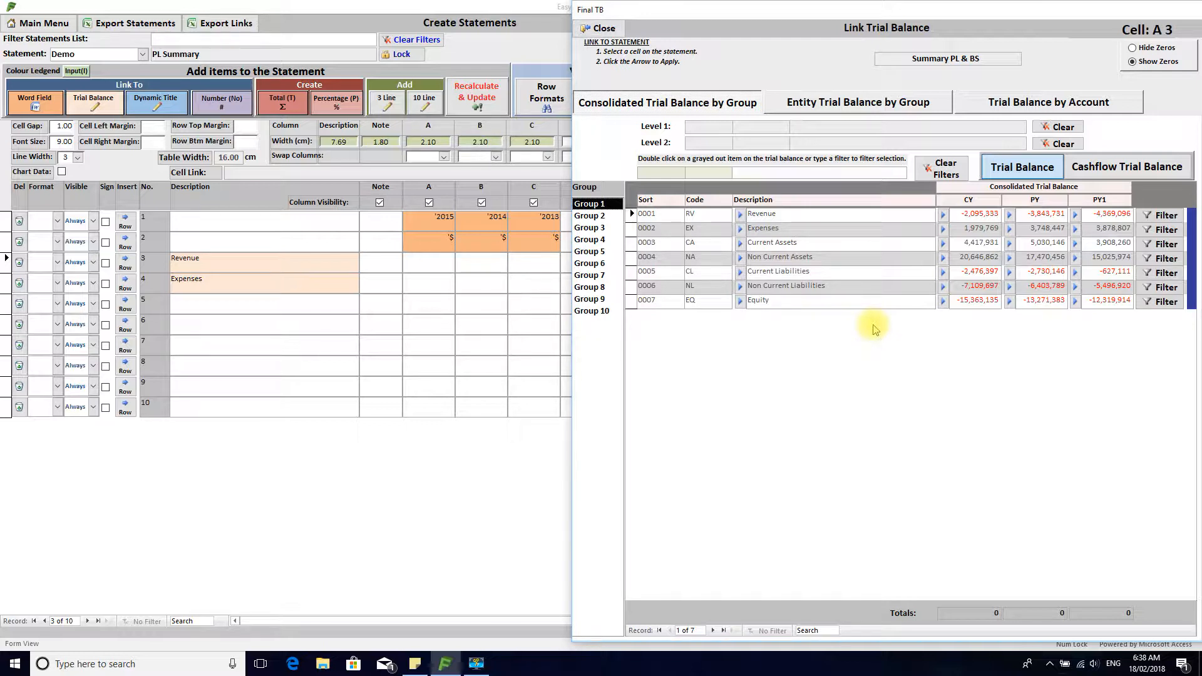
Link the consolidated Revenue balances for CY, PY and PY1 to cells A3, B3 and C3
{"action": "left_click", "coordinate": [427, 263]}
{"action": "left_click", "coordinate": [945, 216]}
{"action": "left_click", "coordinate": [1010, 216]}
{"action": "left_click", "coordinate": [1078, 216]}
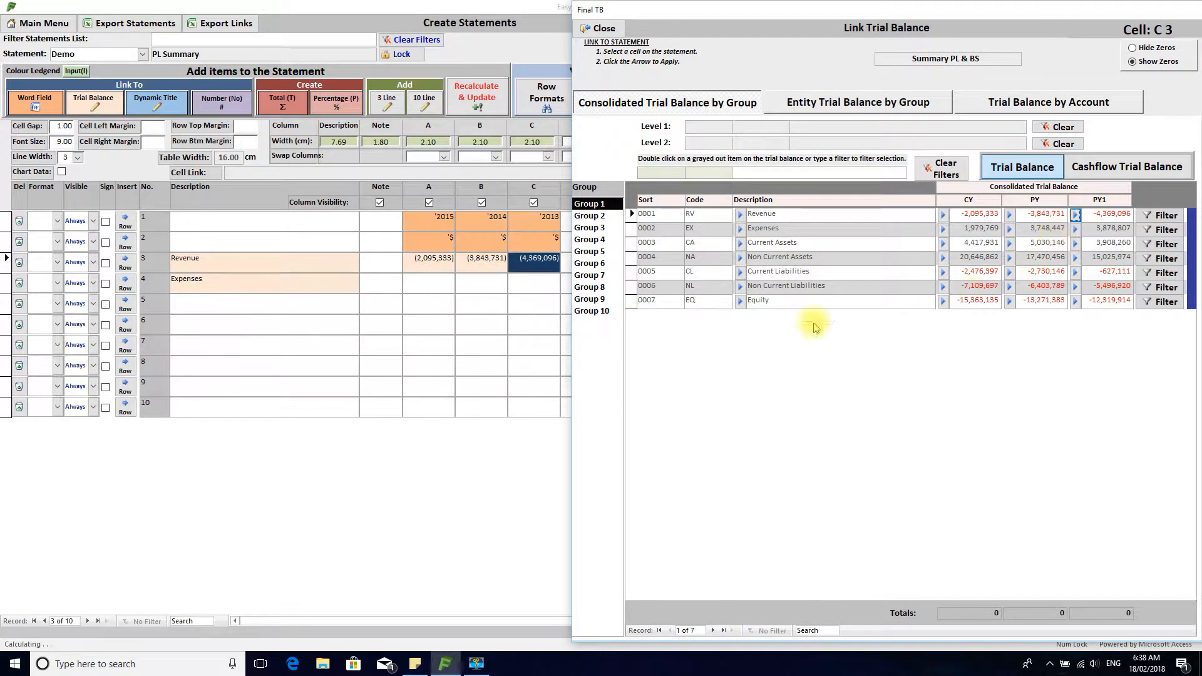
Link the consolidated Expenses balances for CY, PY and PY1 to cells A4, B4 and C4, and close trial balance linking
{"action": "left_click", "coordinate": [428, 292]}
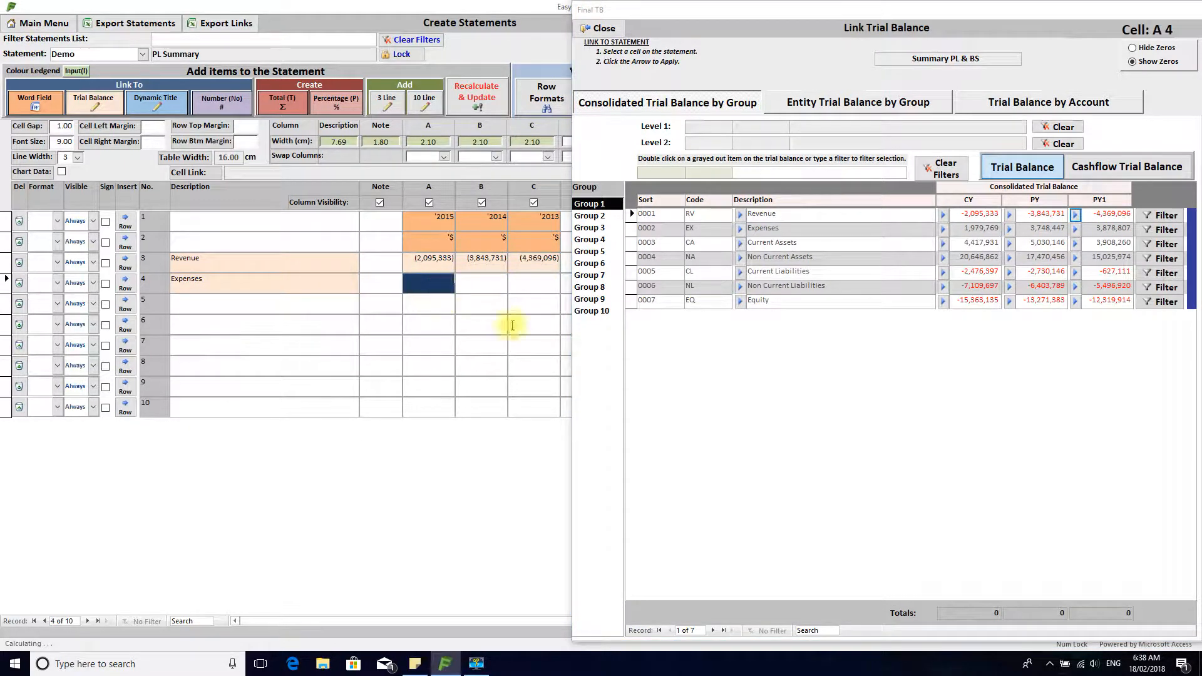
{"action": "left_click", "coordinate": [943, 230]}
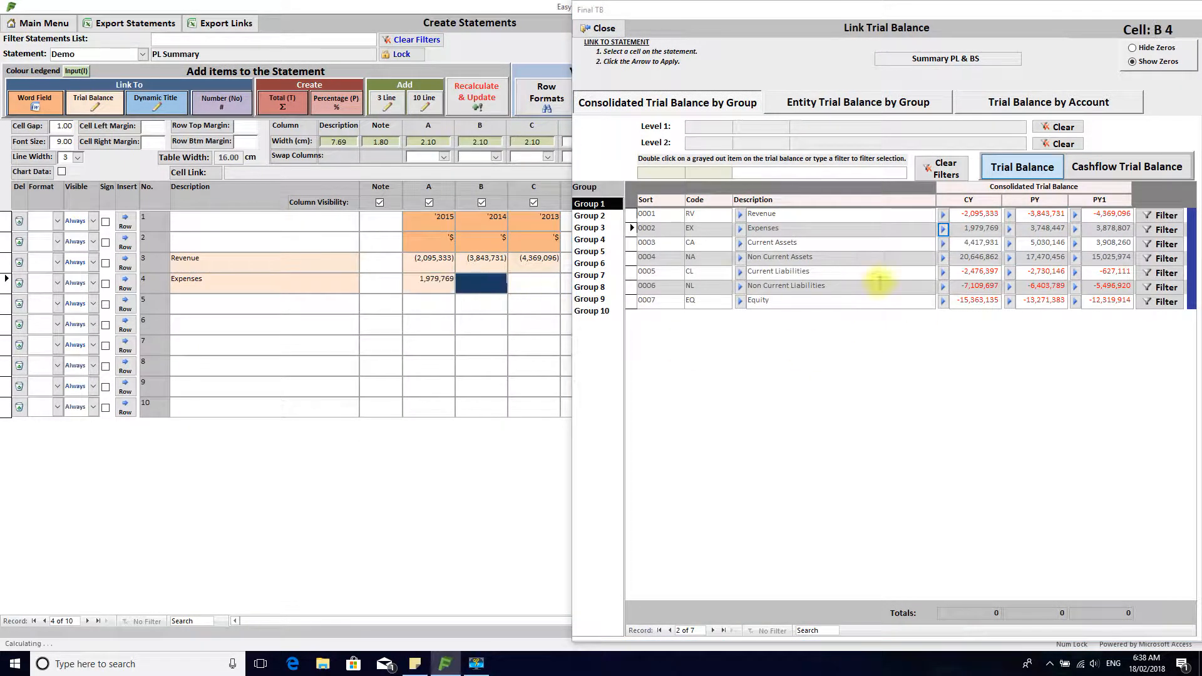
{"action": "left_click", "coordinate": [1010, 230]}
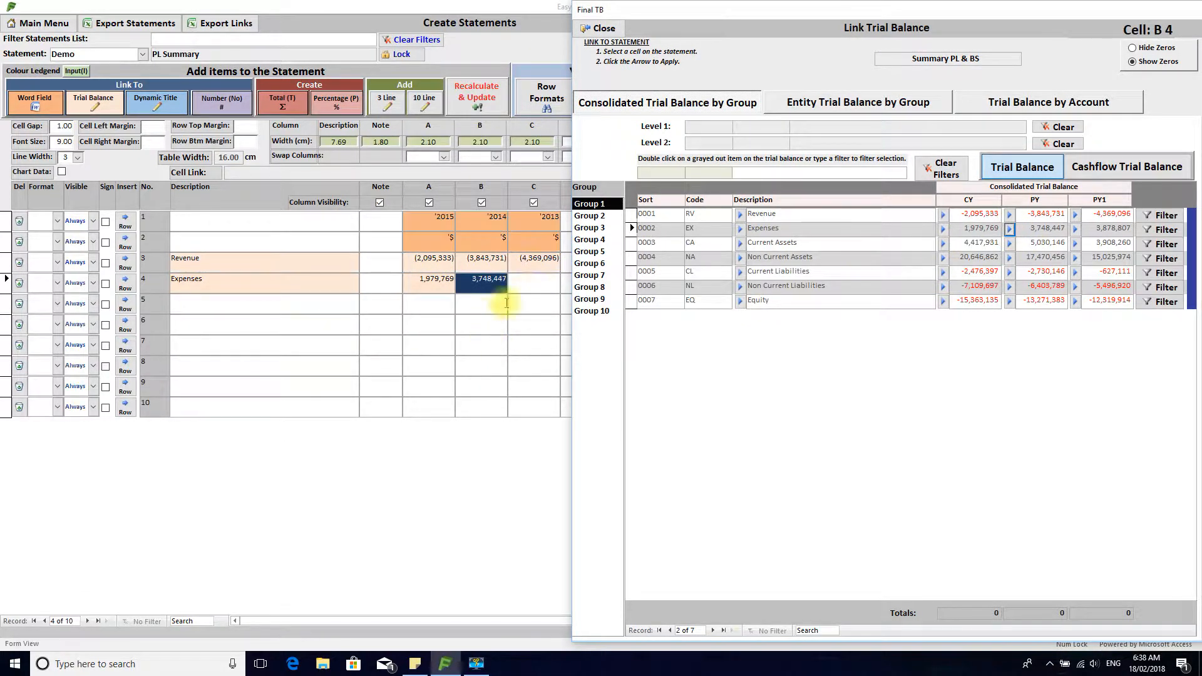
{"action": "left_click", "coordinate": [1075, 229]}
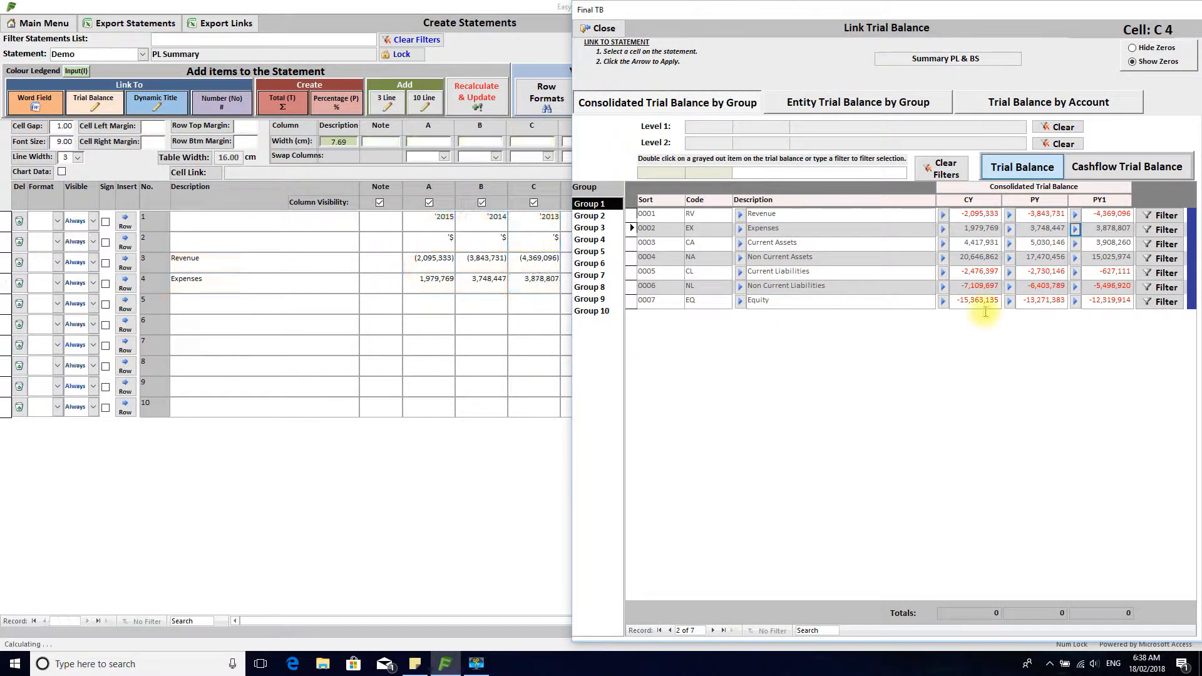
{"action": "left_click", "coordinate": [603, 29]}
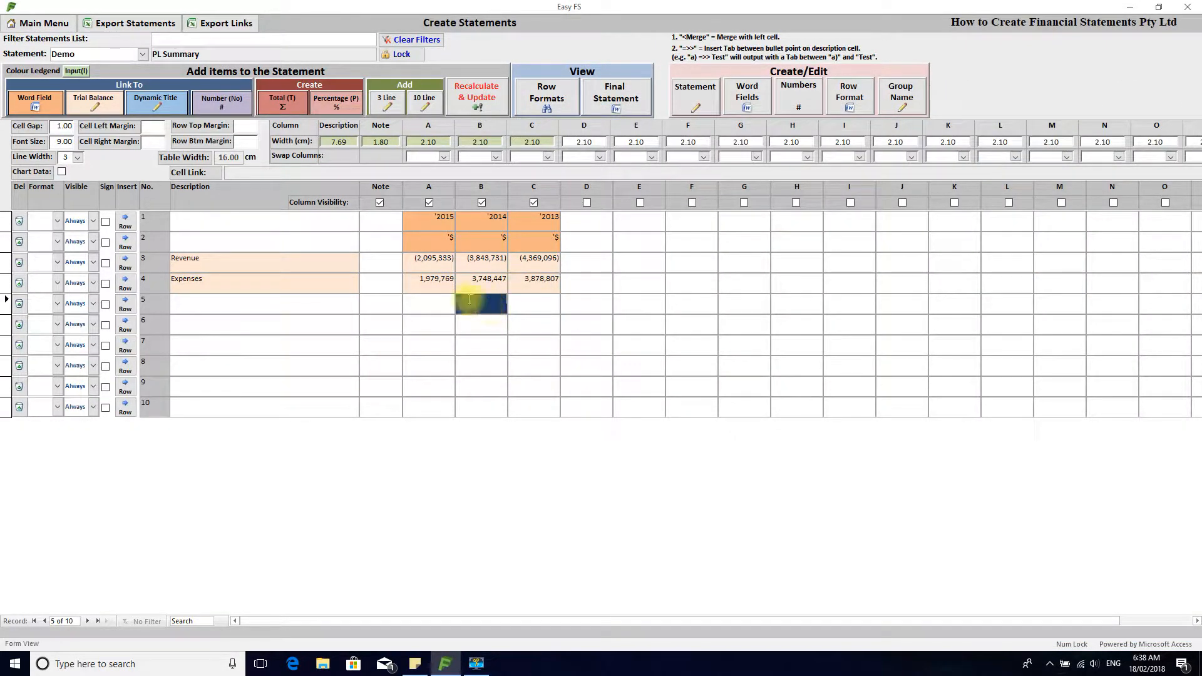
Reverse the sign of the linked values in the Revenue row and recalculate the statement
{"action": "left_click", "coordinate": [105, 263]}
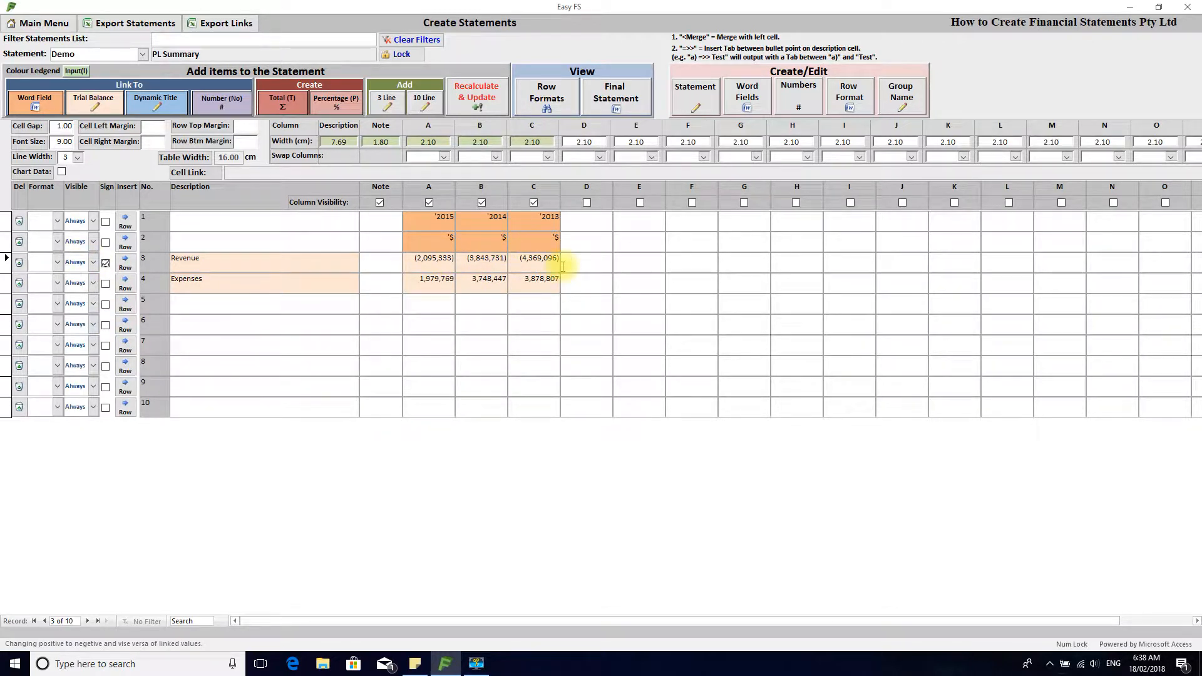
{"action": "left_click", "coordinate": [475, 99]}
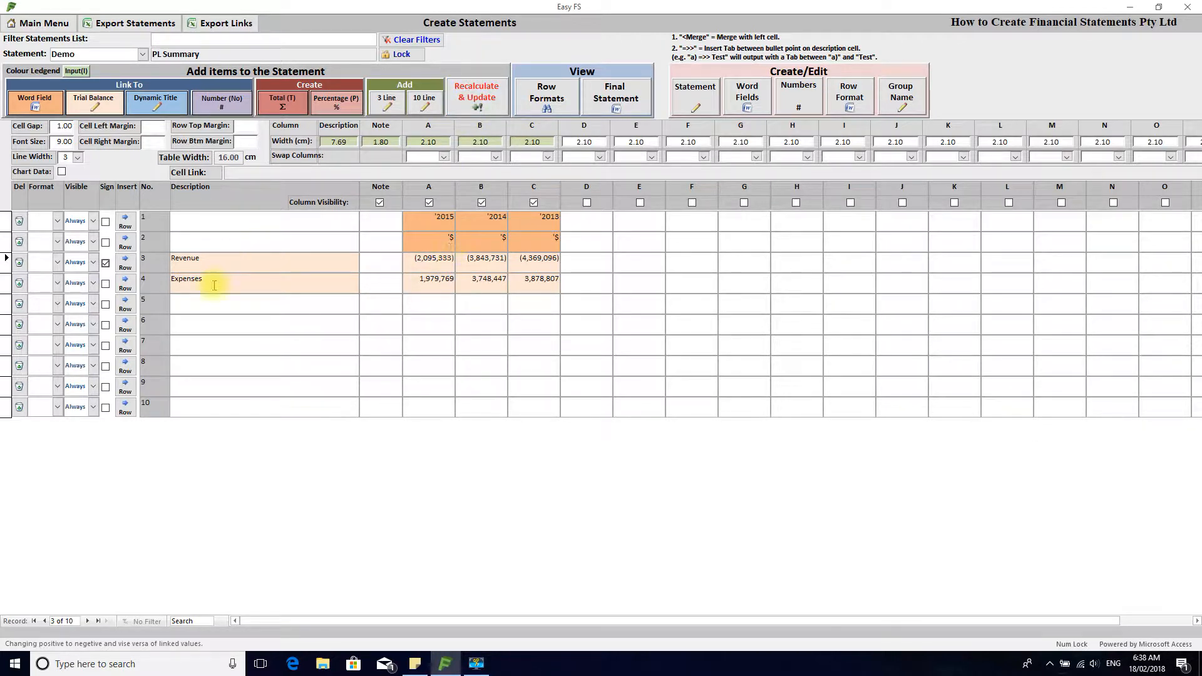
{"action": "left_click", "coordinate": [106, 264]}
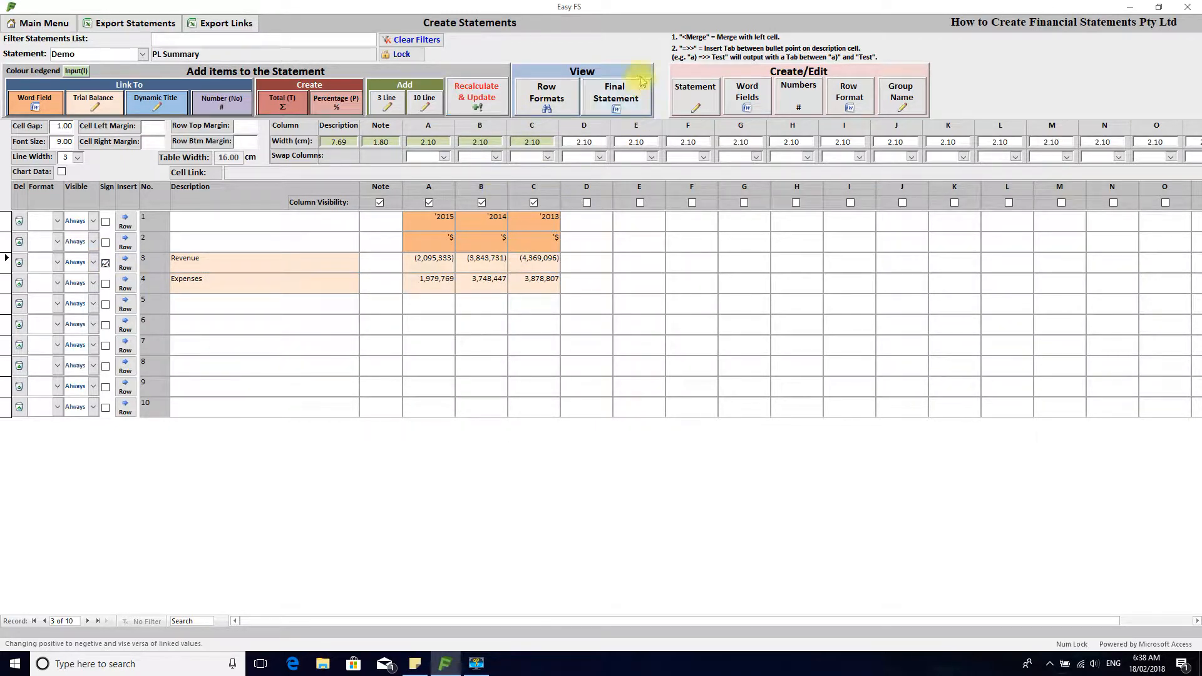
Generate the final PL Summary statement as a Word document, review it and close it without saving
{"action": "left_click", "coordinate": [620, 102]}
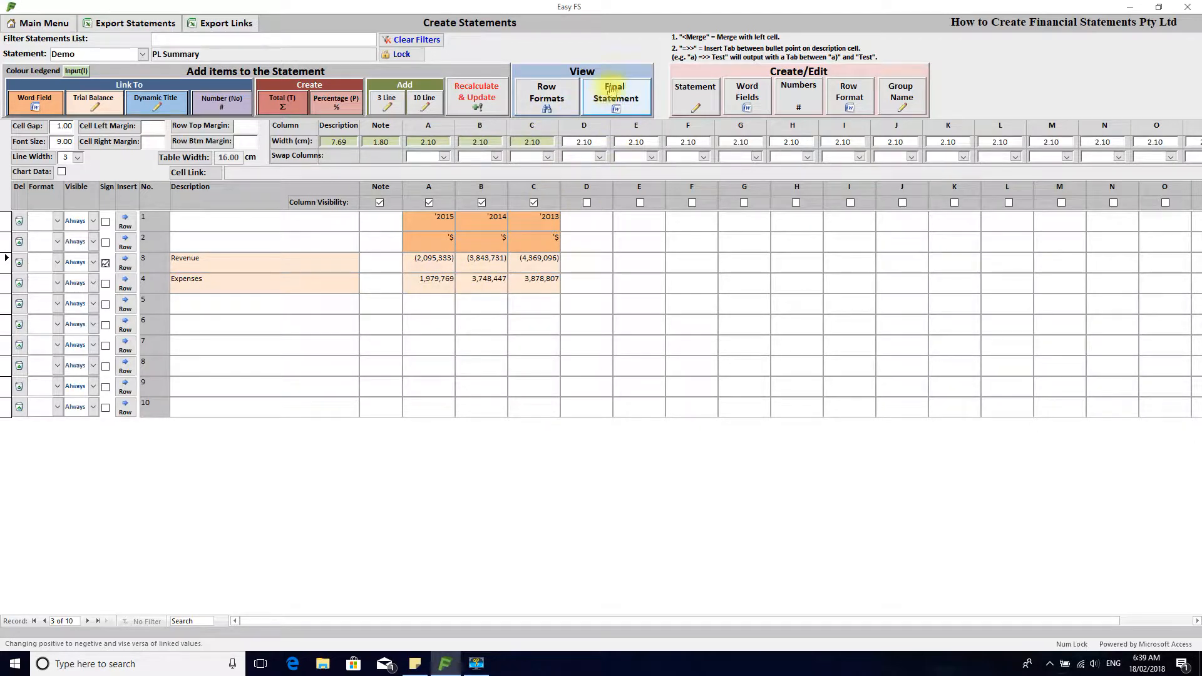
{"action": "left_click", "coordinate": [622, 97]}
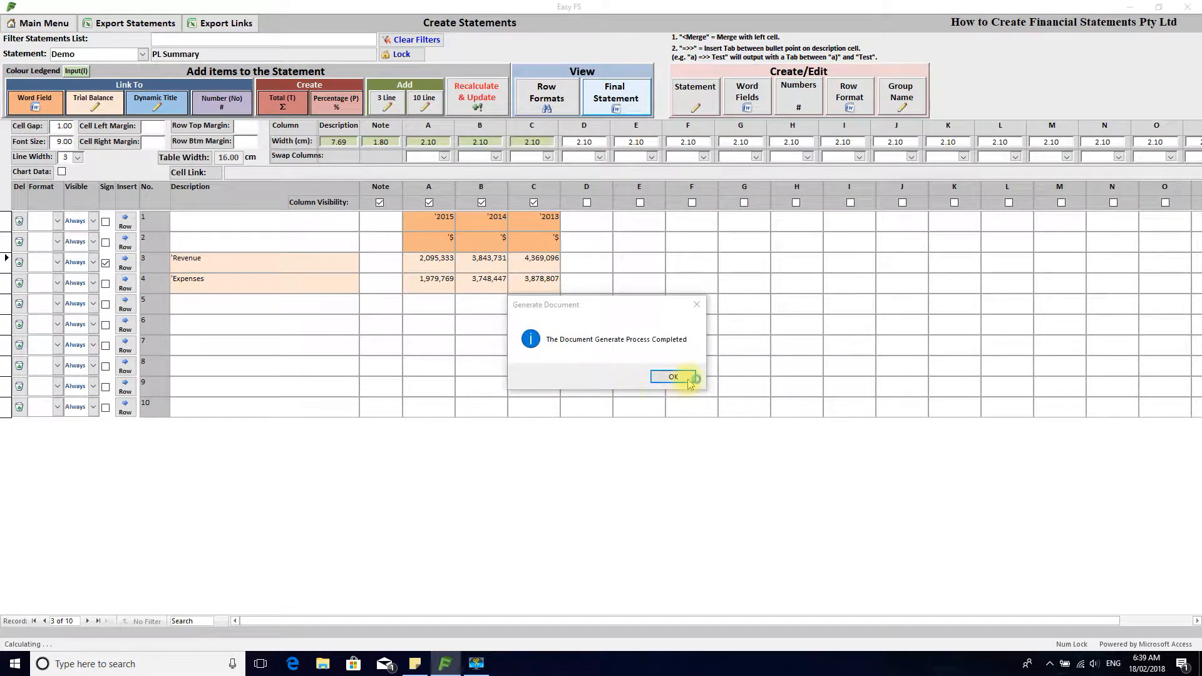
{"action": "left_click", "coordinate": [682, 374]}
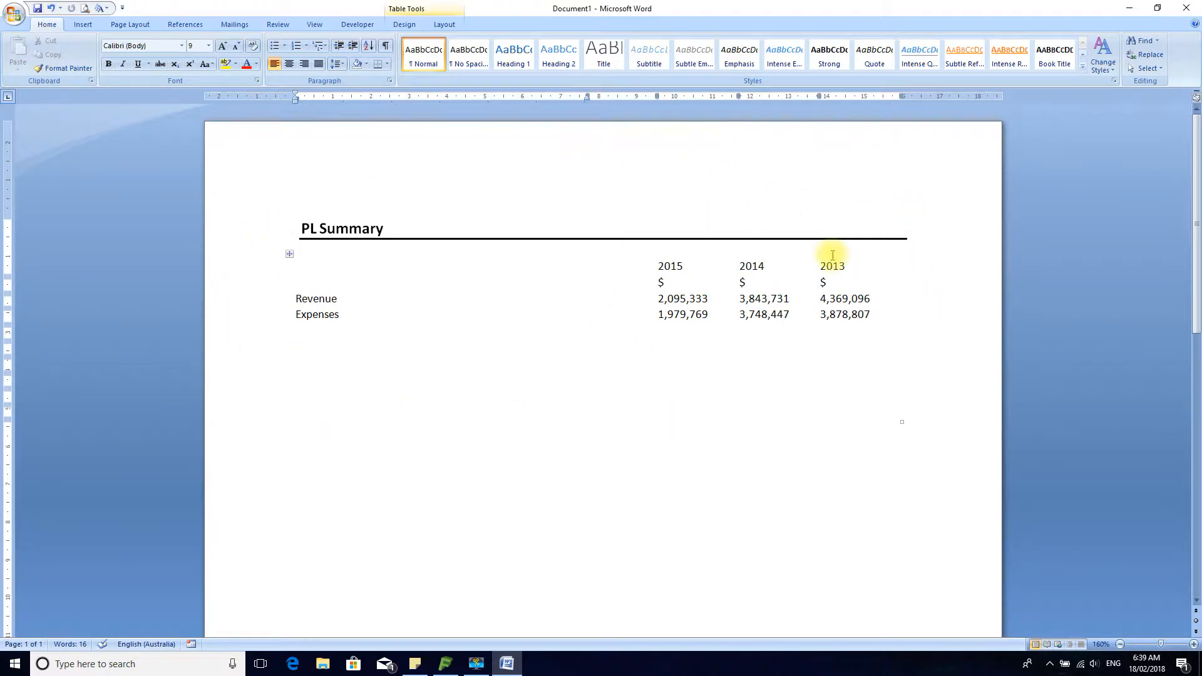
{"action": "left_click", "coordinate": [1193, 7]}
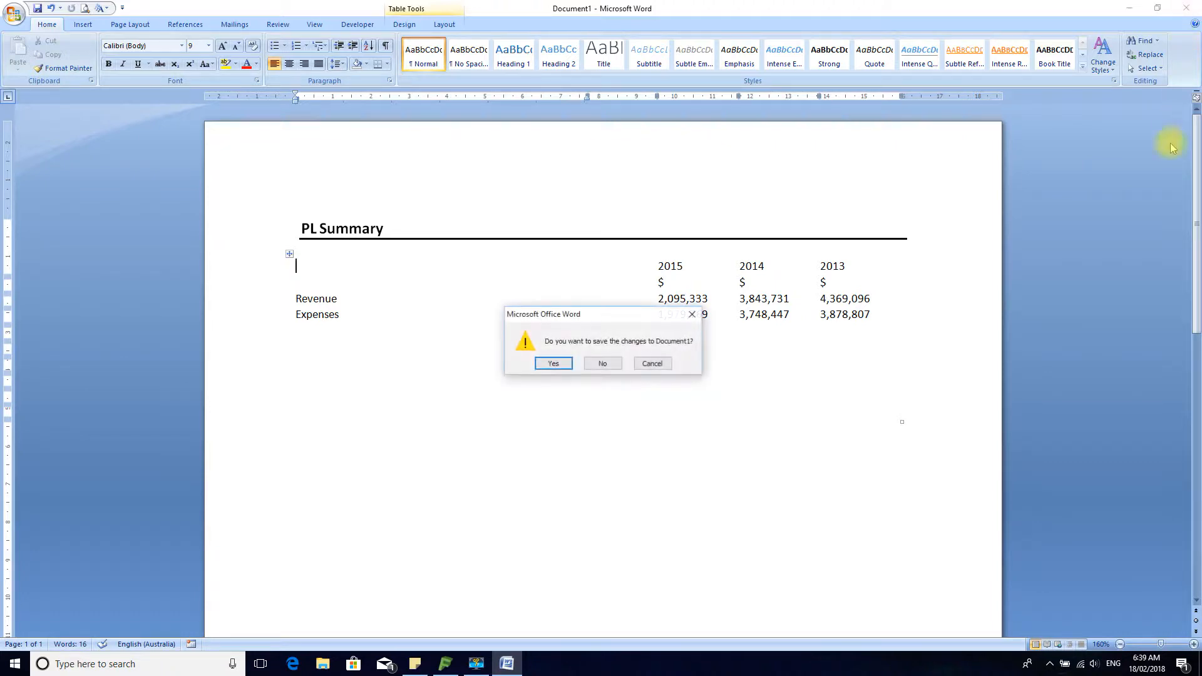
{"action": "left_click", "coordinate": [614, 365]}
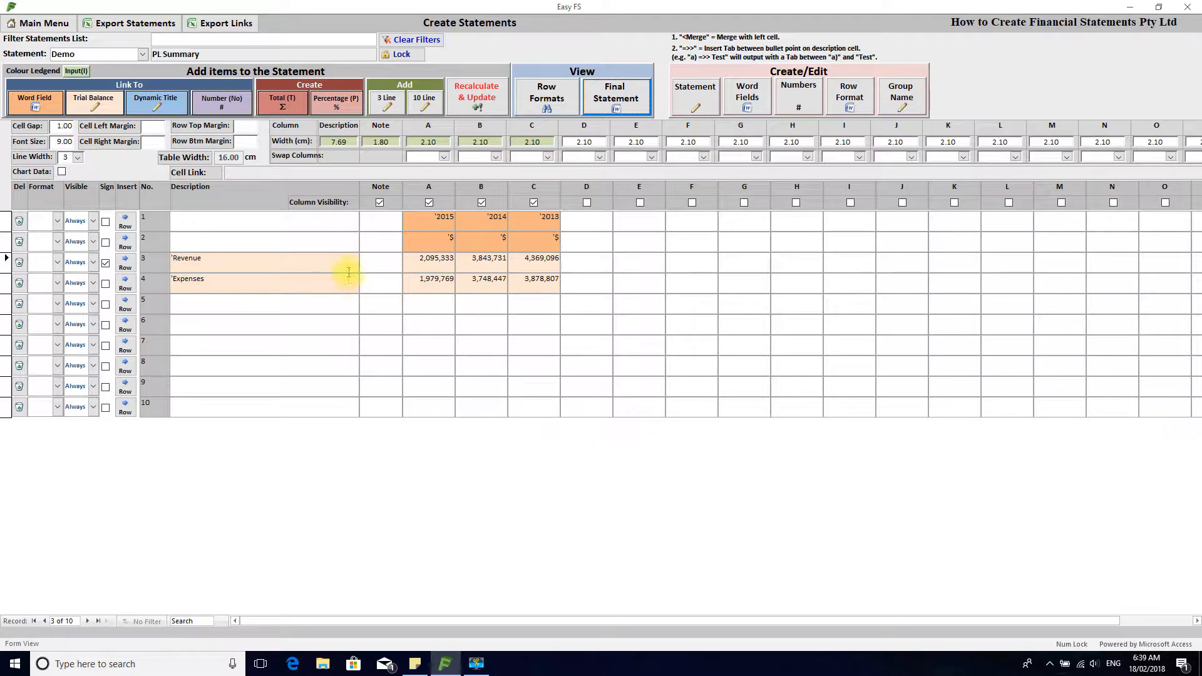
Open dynamic title linking for the row 5 Description cell and place its window beside the statement columns
{"action": "left_click", "coordinate": [441, 305]}
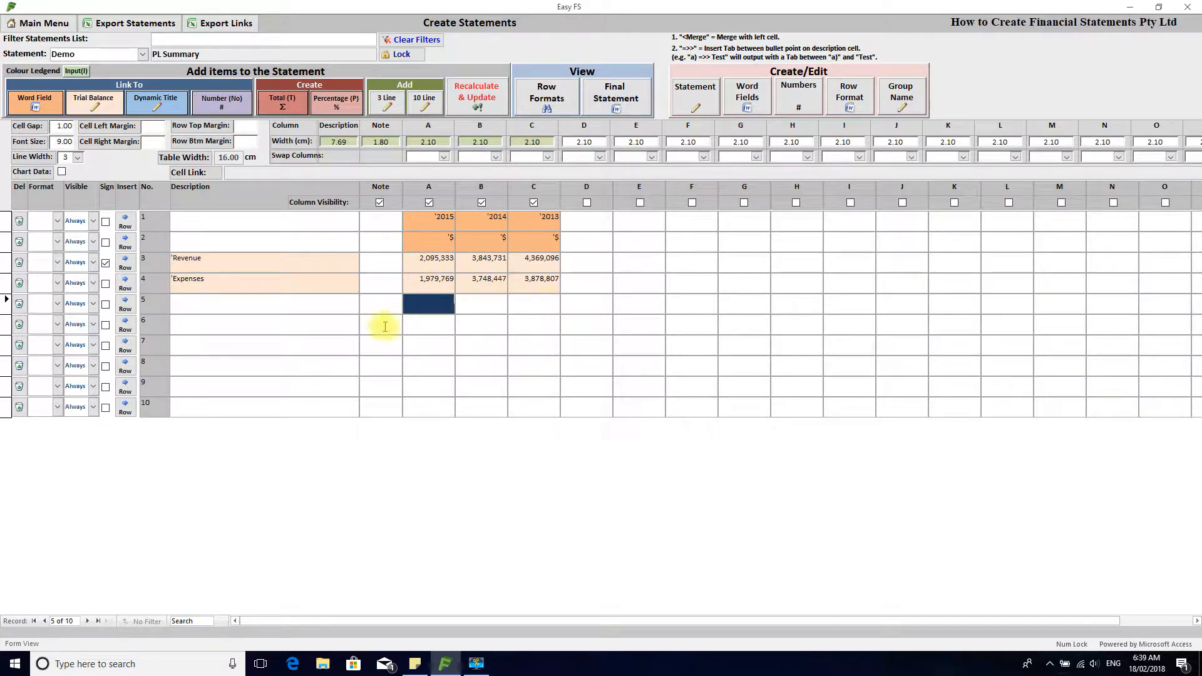
{"action": "left_click", "coordinate": [277, 302]}
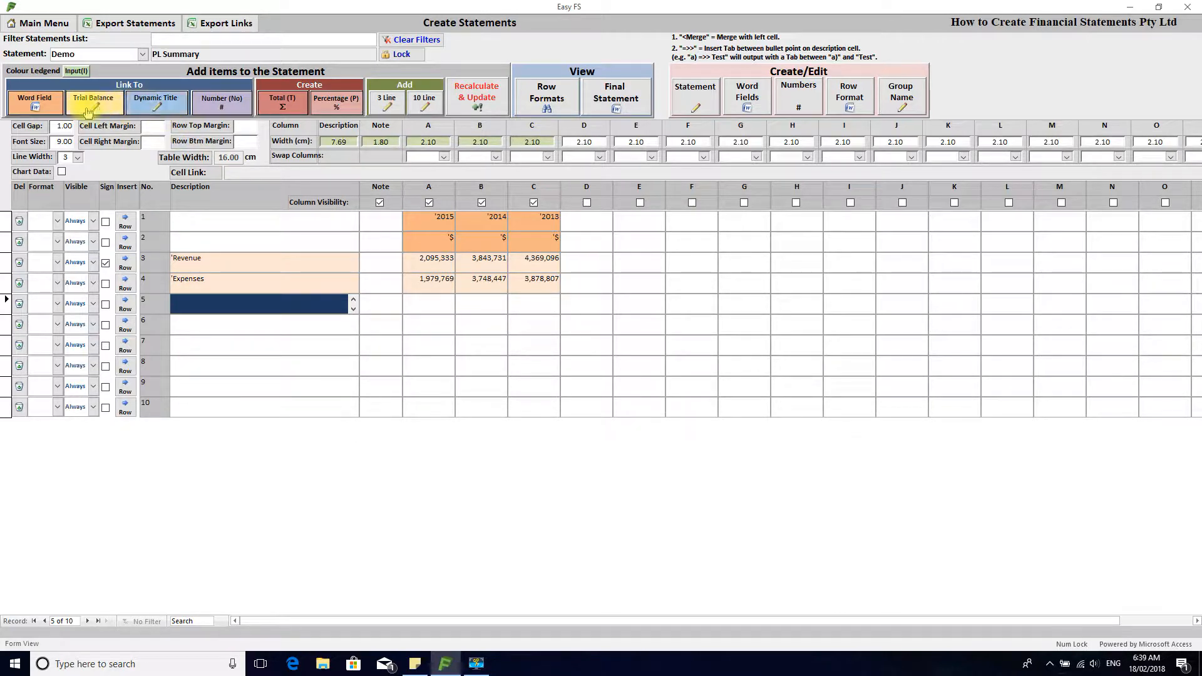
{"action": "left_click", "coordinate": [152, 108]}
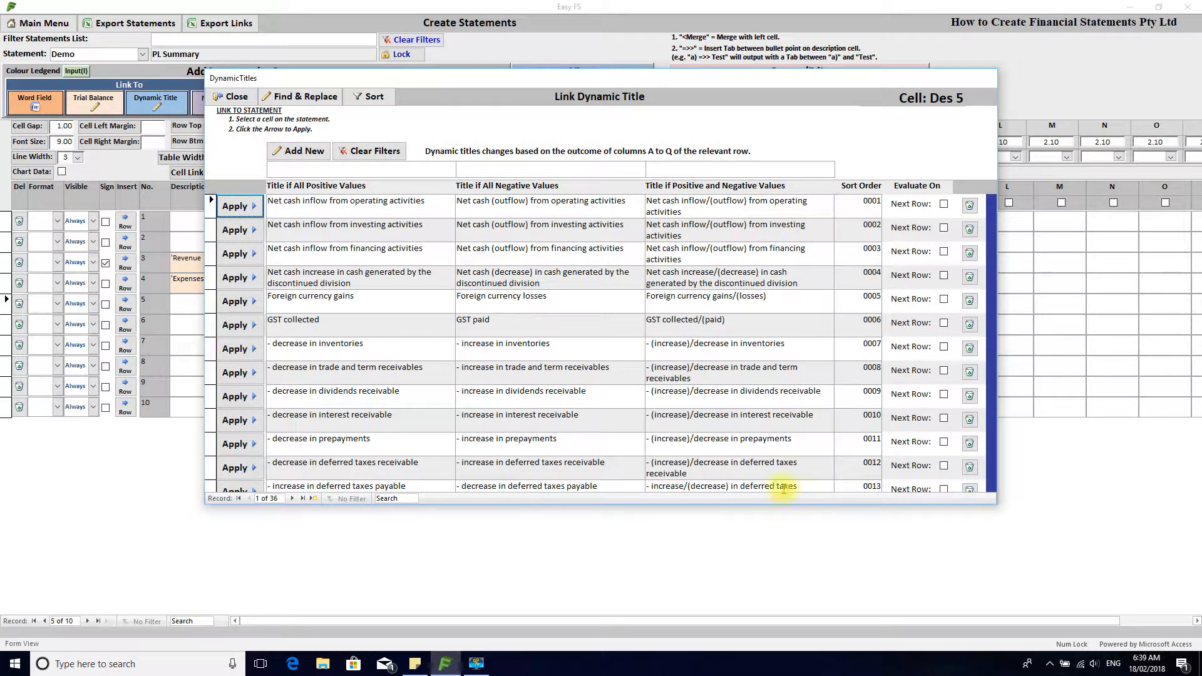
{"action": "left_click_drag", "start_coordinate": [639, 95], "coordinate": [568, 283]}
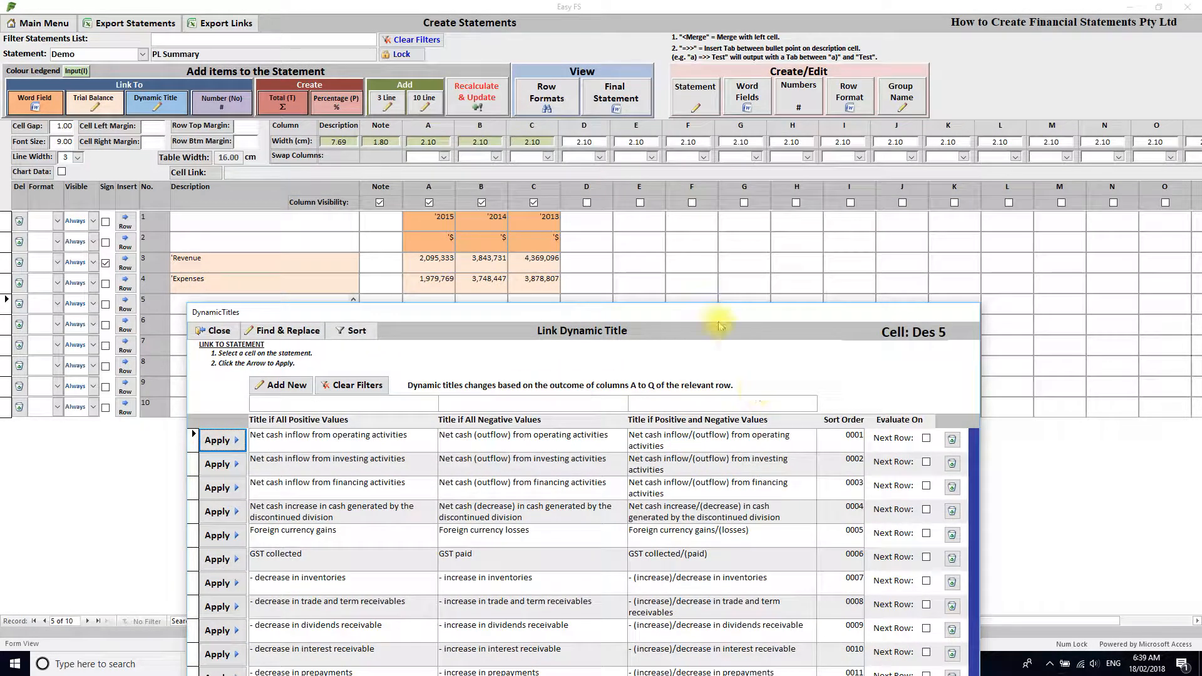
{"action": "left_click_drag", "start_coordinate": [671, 325], "coordinate": [727, 122]}
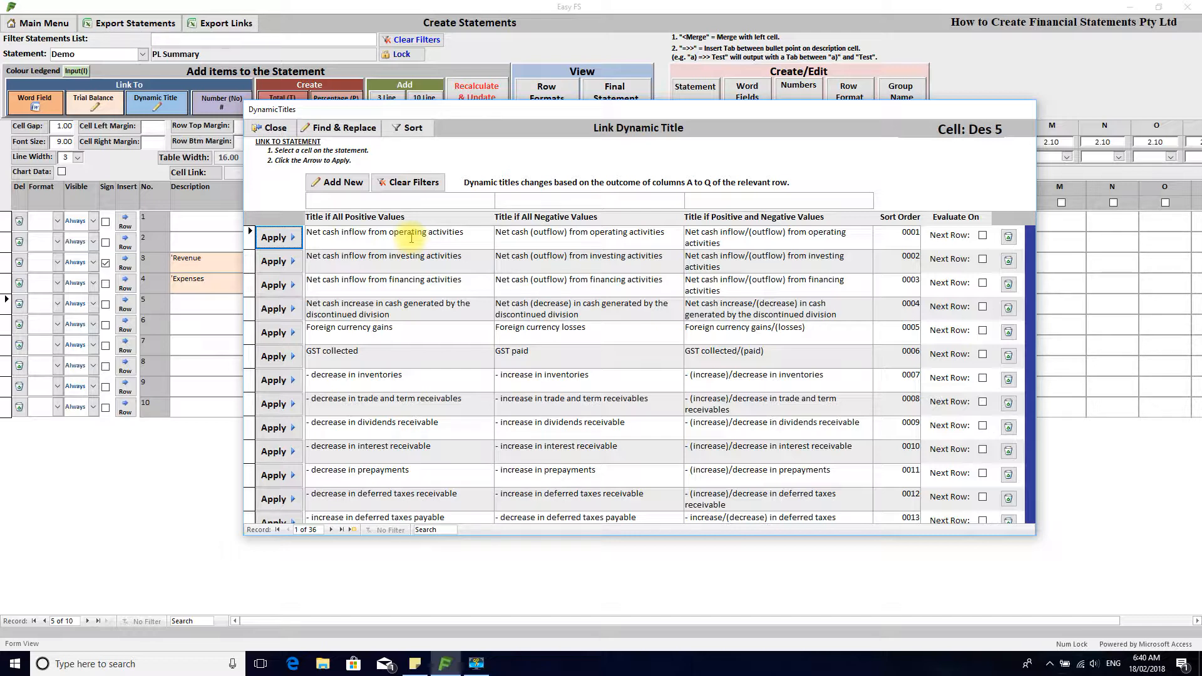
{"action": "left_click_drag", "start_coordinate": [600, 114], "coordinate": [916, 87]}
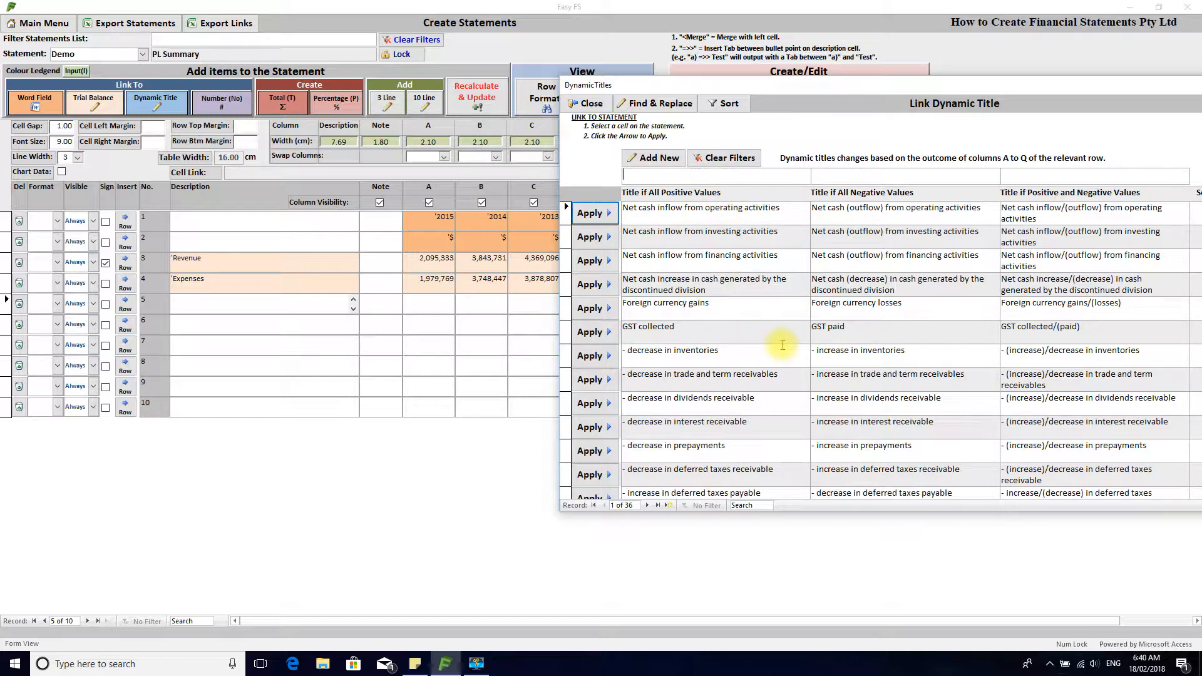
Filter the all-positive titles by "pro" and apply the Profit for the year dynamic title to the row 5 description
{"action": "type", "text": "p"}
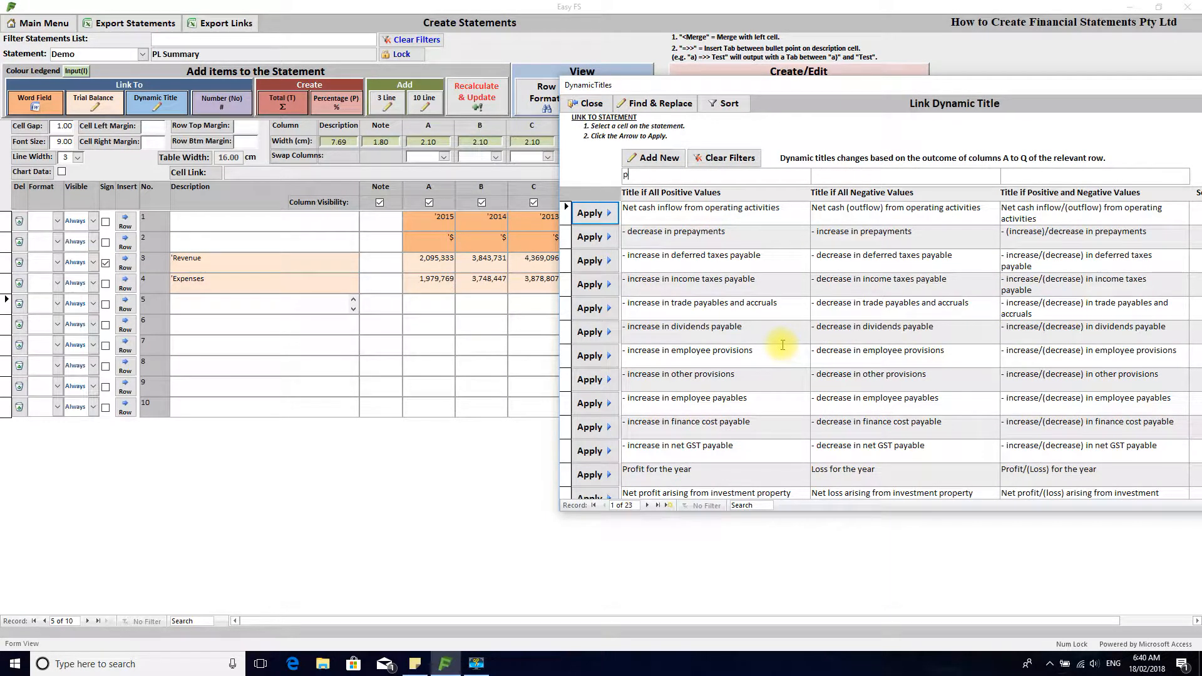
{"action": "type", "text": "ro"}
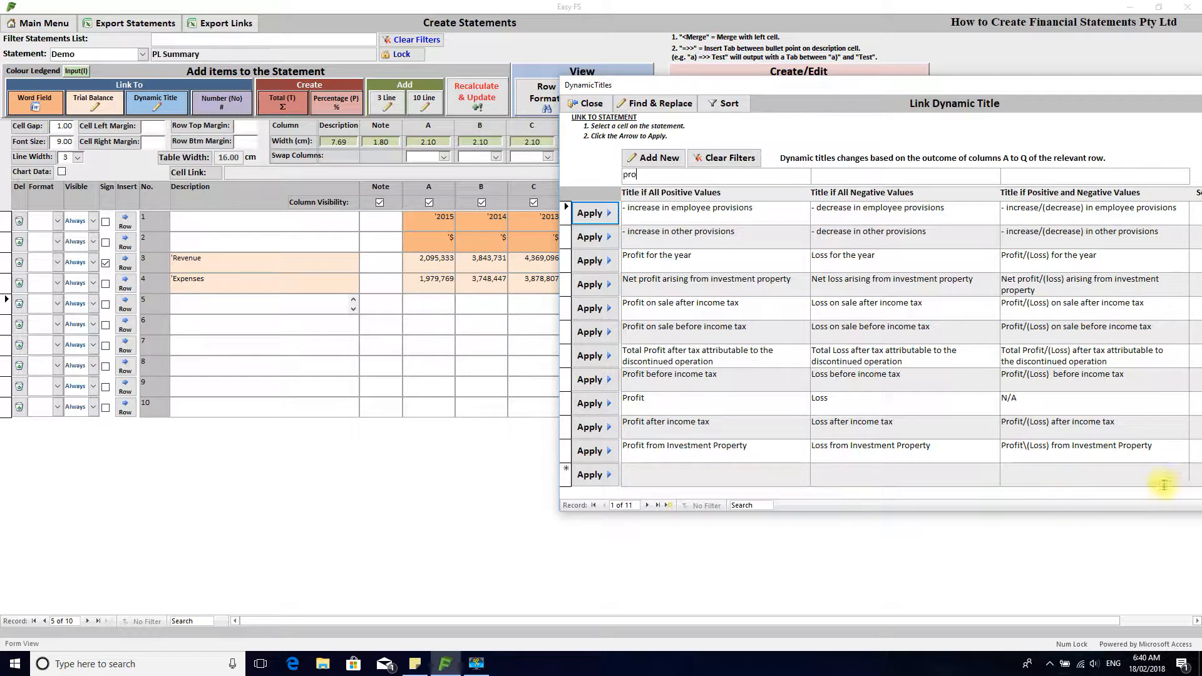
{"action": "left_click_drag", "start_coordinate": [1032, 89], "coordinate": [704, 80]}
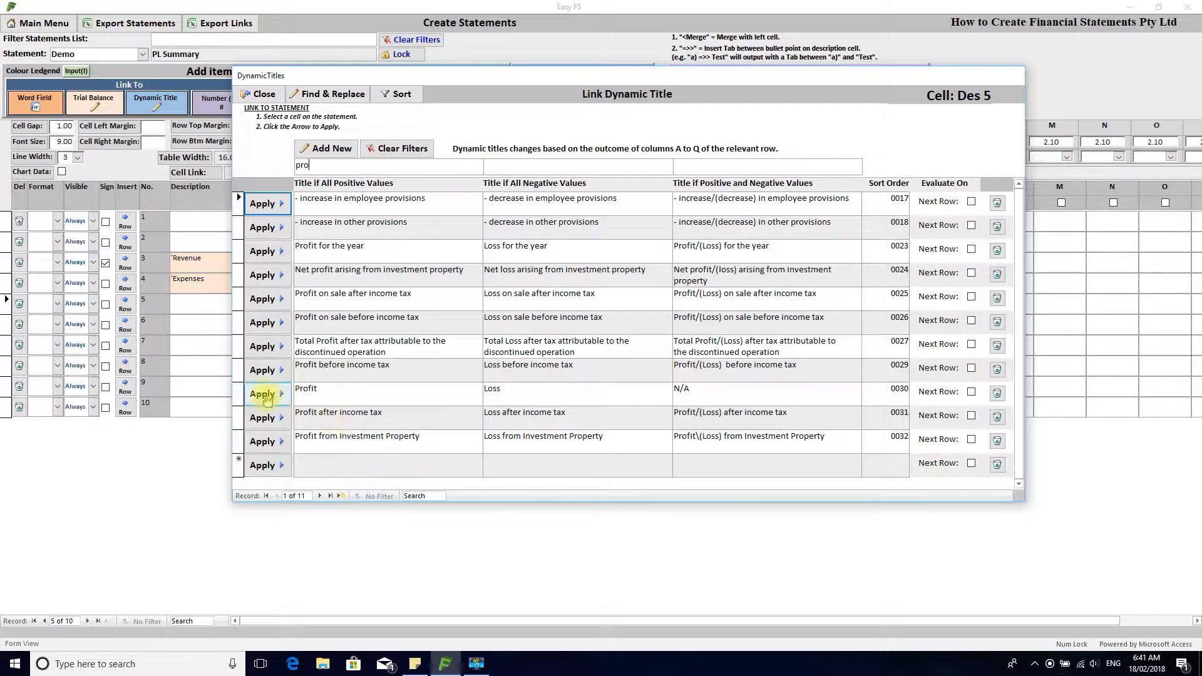
{"action": "left_click_drag", "start_coordinate": [631, 87], "coordinate": [882, 49]}
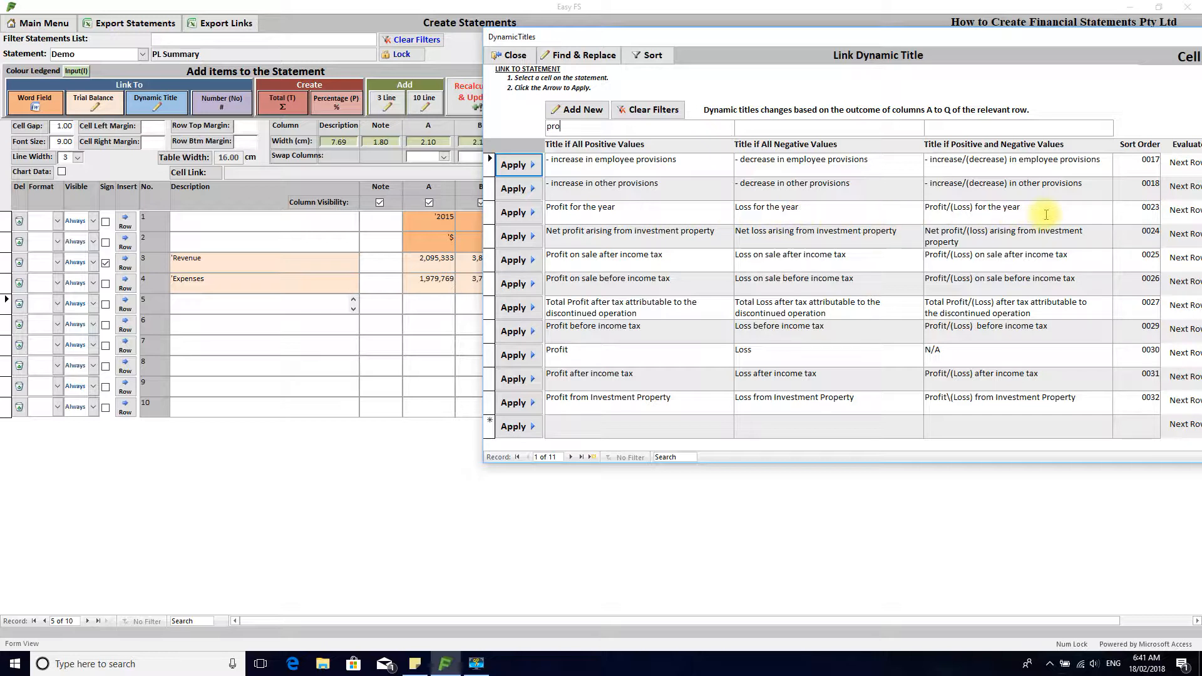
{"action": "left_click", "coordinate": [515, 213]}
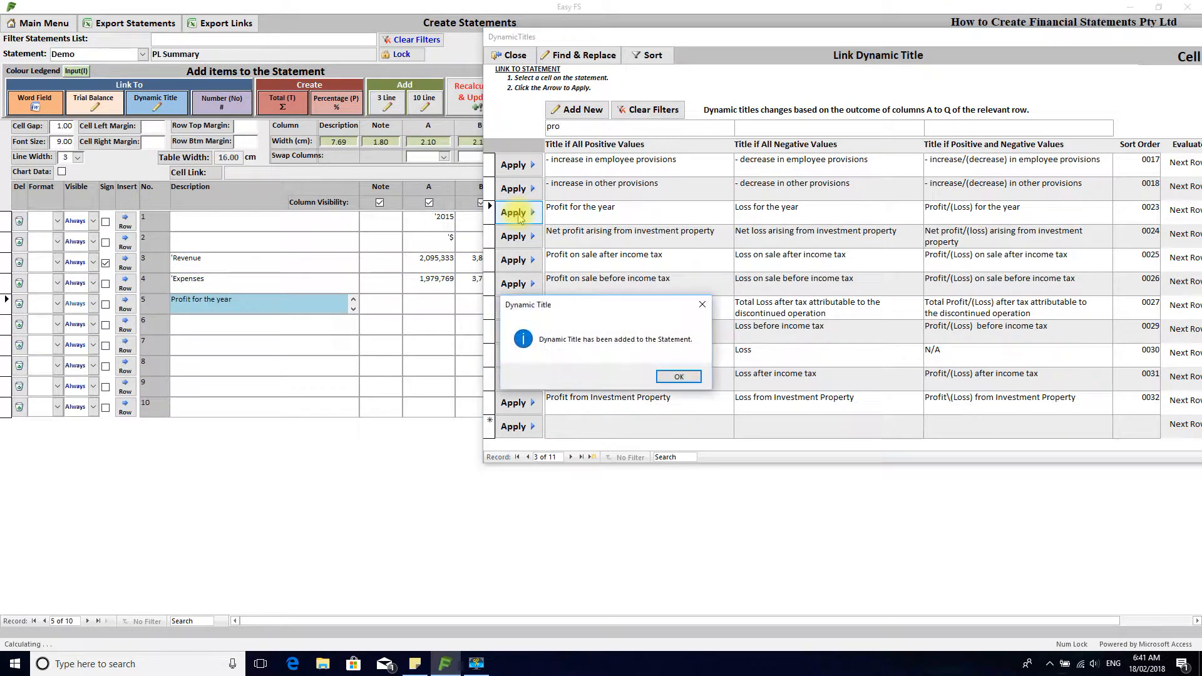
{"action": "left_click", "coordinate": [679, 376]}
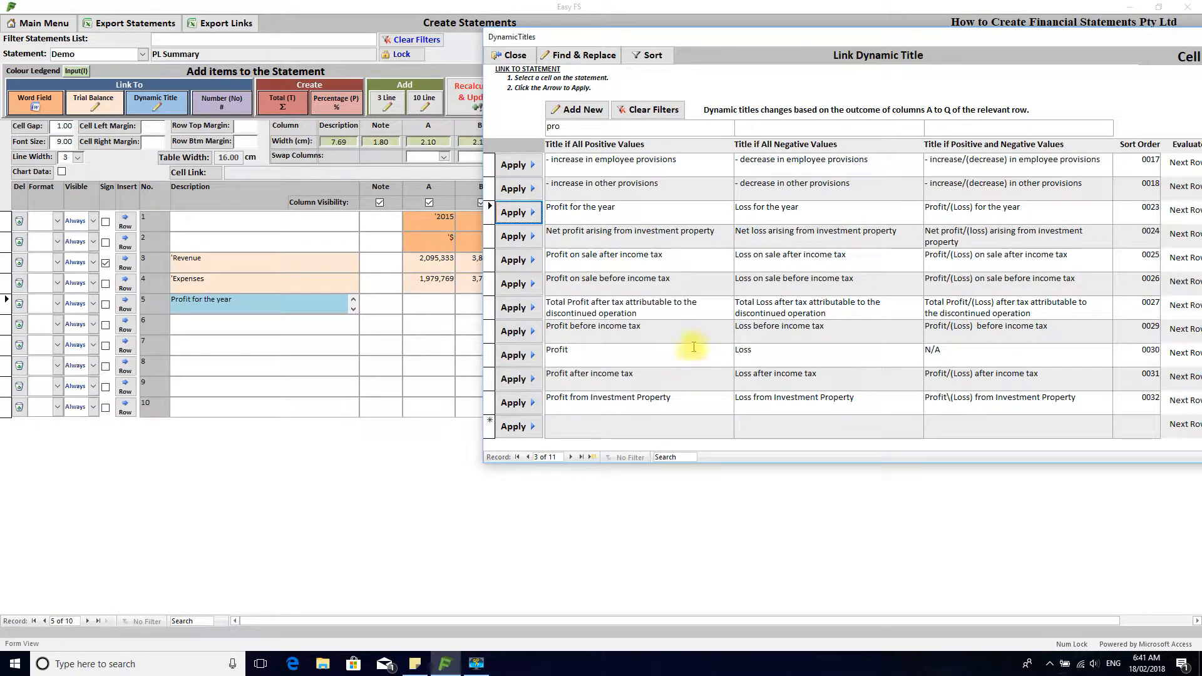
{"action": "left_click", "coordinate": [510, 55]}
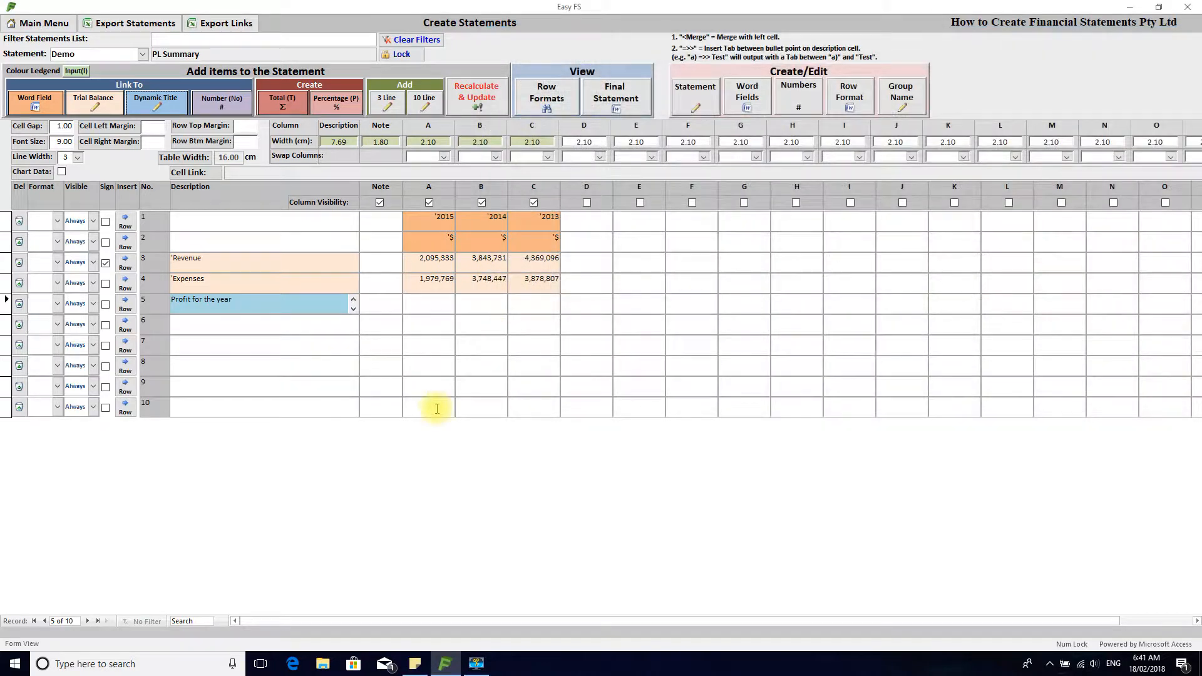
Open number linking for the Revenue row's Note cell and place its window beside the statement columns
{"action": "left_click", "coordinate": [436, 304]}
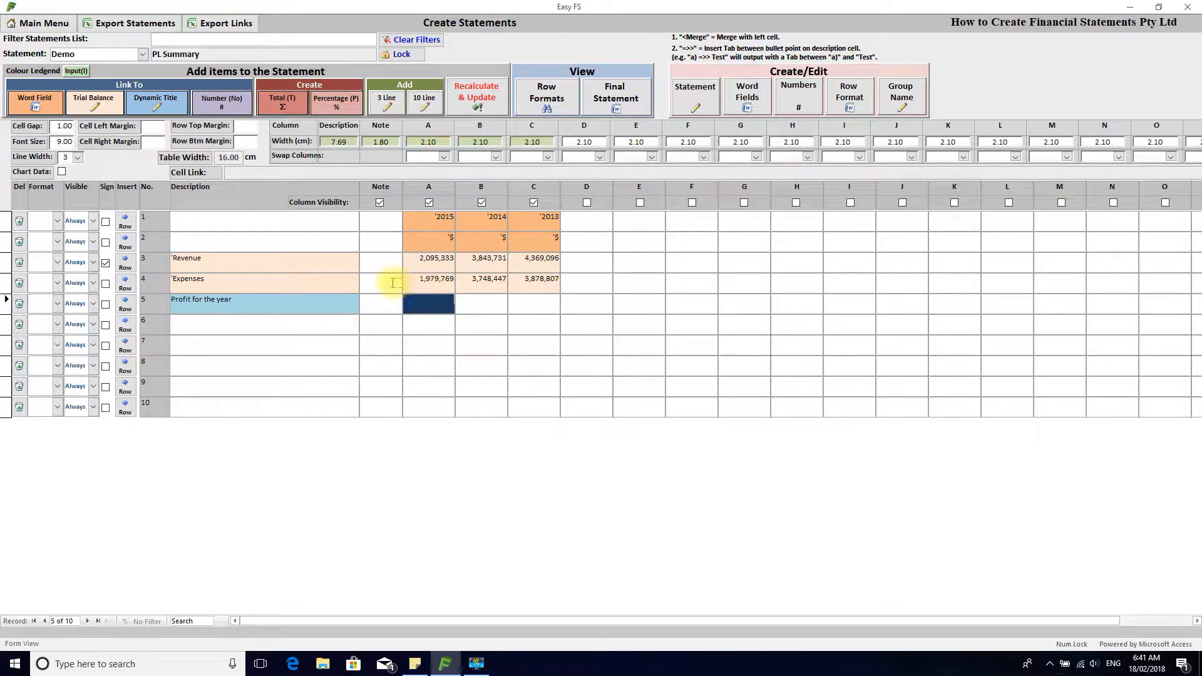
{"action": "left_click", "coordinate": [385, 263]}
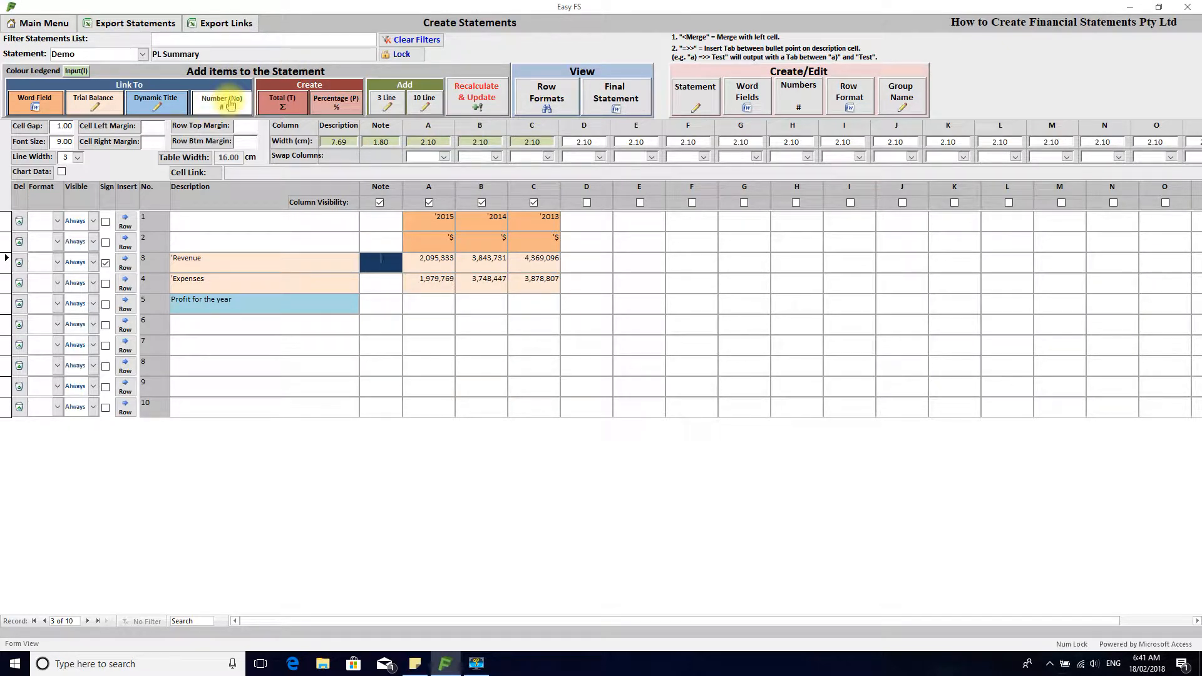
{"action": "left_click", "coordinate": [230, 104]}
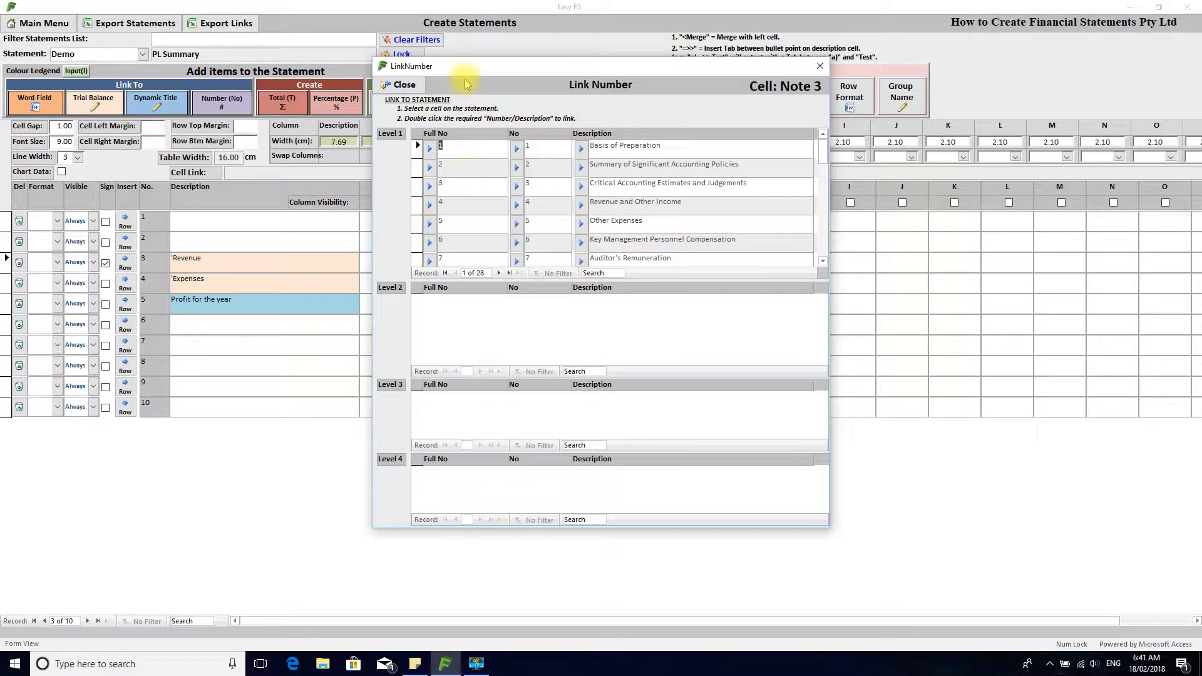
{"action": "left_click_drag", "start_coordinate": [471, 67], "coordinate": [722, 67]}
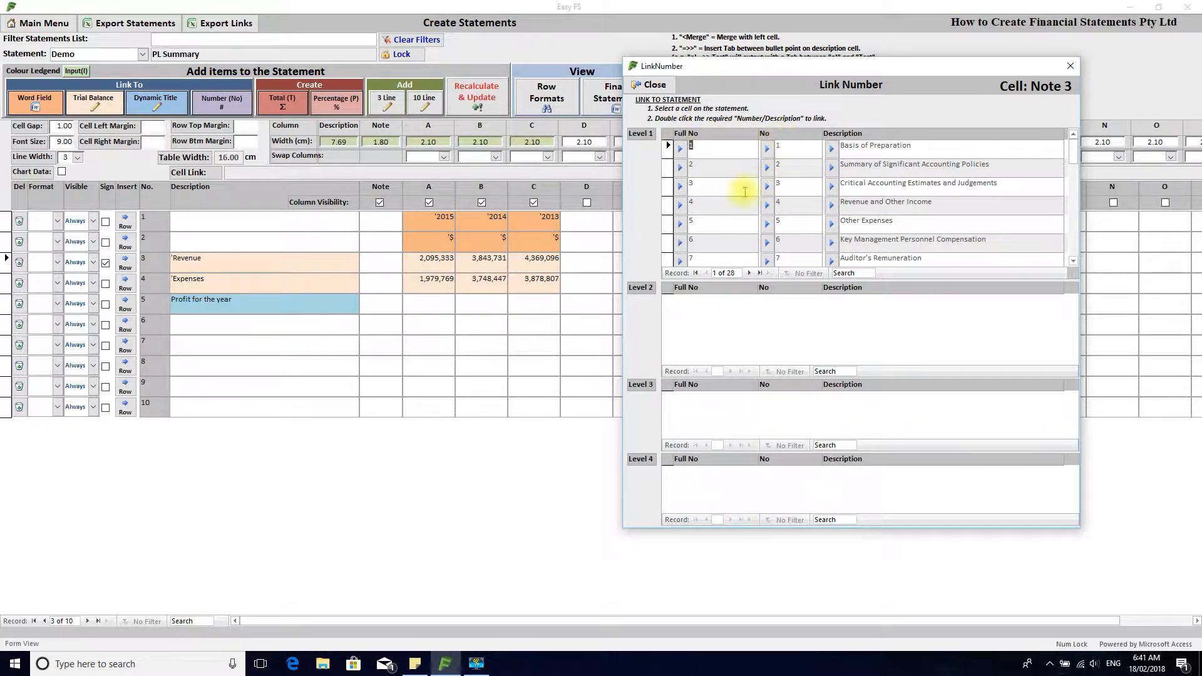
Examine the note numbering list and its sub-levels, from note 2 through note 15, Non-current assets held for sale
{"action": "left_click", "coordinate": [721, 167]}
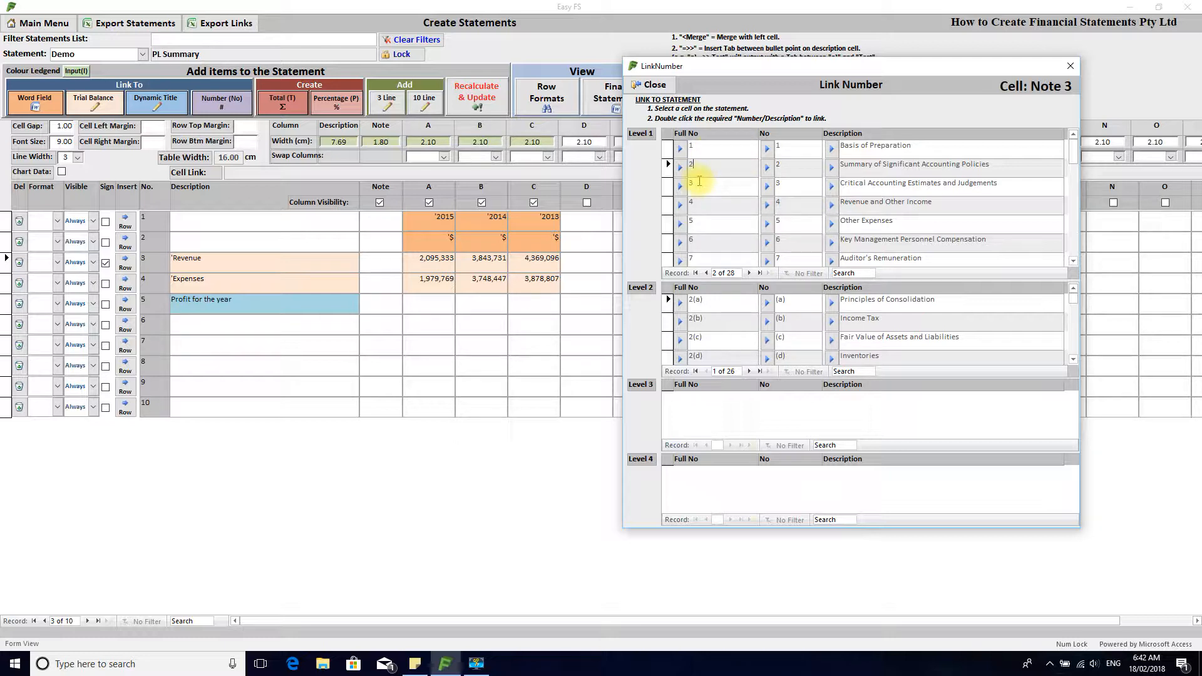
{"action": "left_click", "coordinate": [732, 322]}
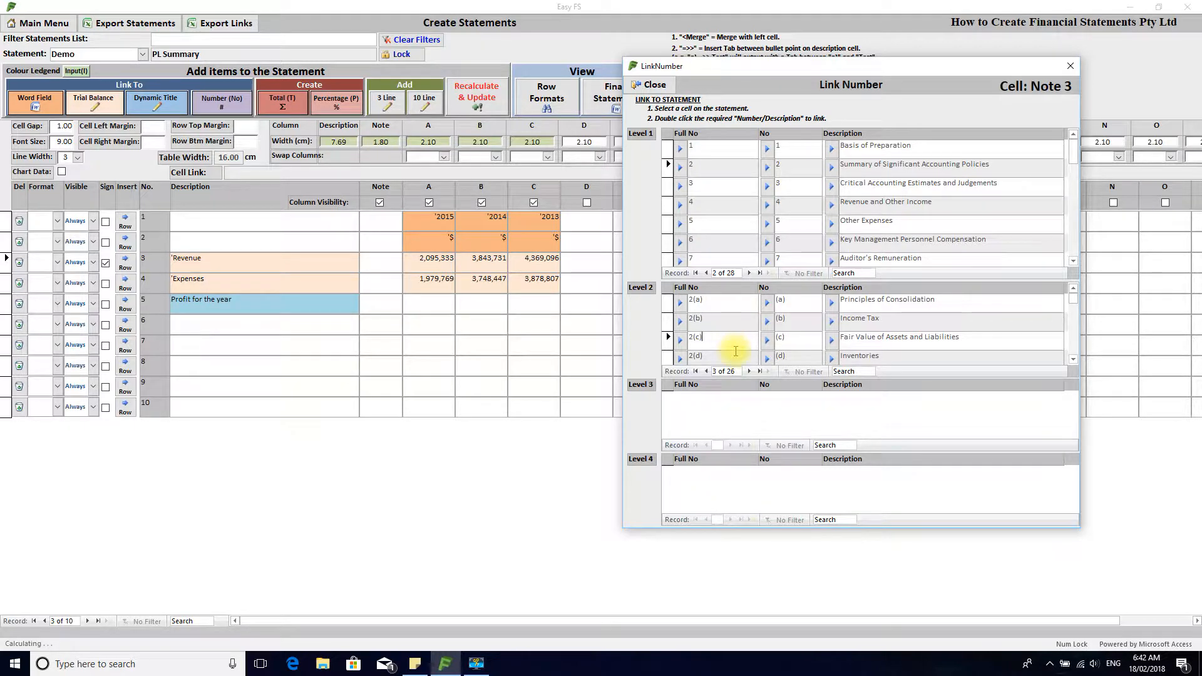
{"action": "left_click", "coordinate": [918, 209]}
{"action": "key", "text": "Down"}
{"action": "key", "text": "Down"}
{"action": "key", "text": "Down"}
{"action": "key", "text": "Down"}
{"action": "key", "text": "Down"}
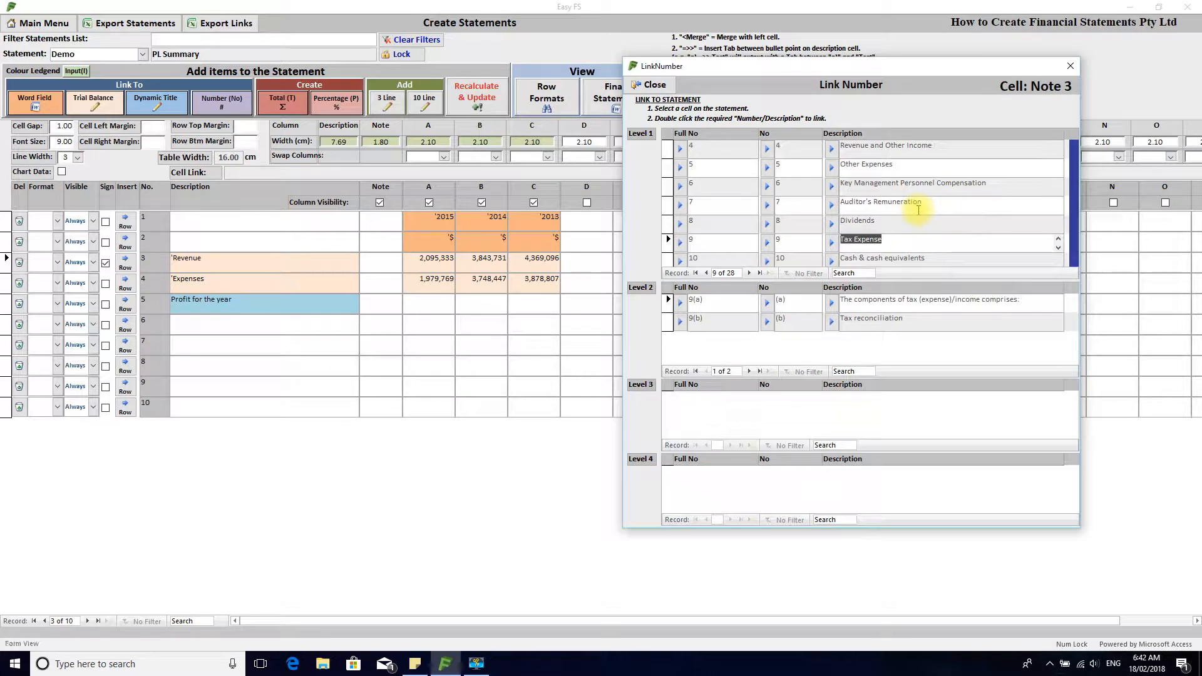
{"action": "key", "text": "Down"}
{"action": "key", "text": "Down"}
{"action": "key", "text": "Down"}
{"action": "key", "text": "Down"}
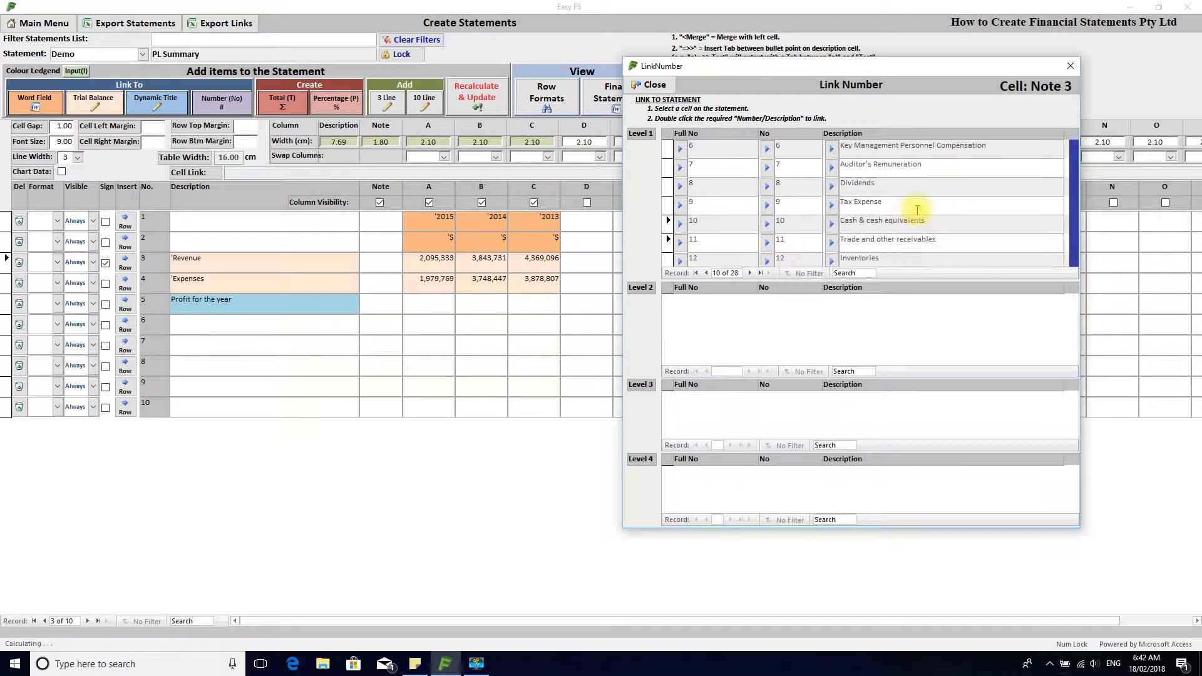
{"action": "key", "text": "Down"}
{"action": "key", "text": "Down"}
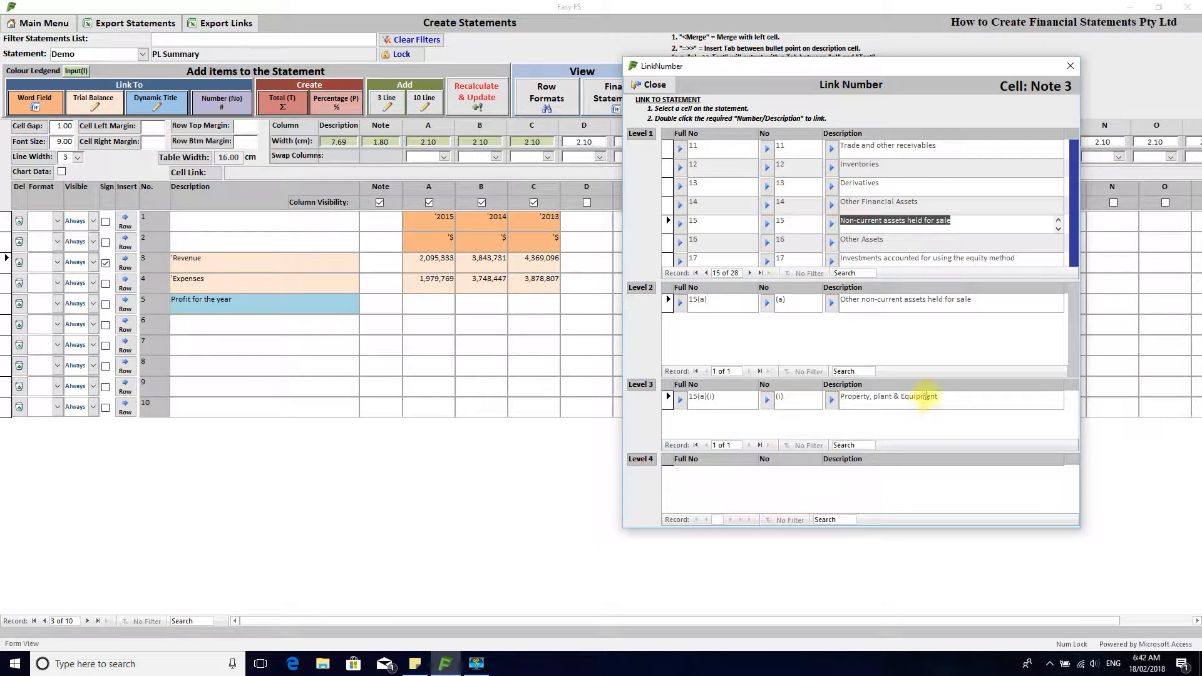
Examine the first-level note list from the start and the sub-levels of note 2, Summary of Significant Accounting Policies
{"action": "left_click", "coordinate": [879, 240]}
{"action": "scroll", "coordinate": [879, 240], "scroll_direction": "up", "scroll_amount": 7}
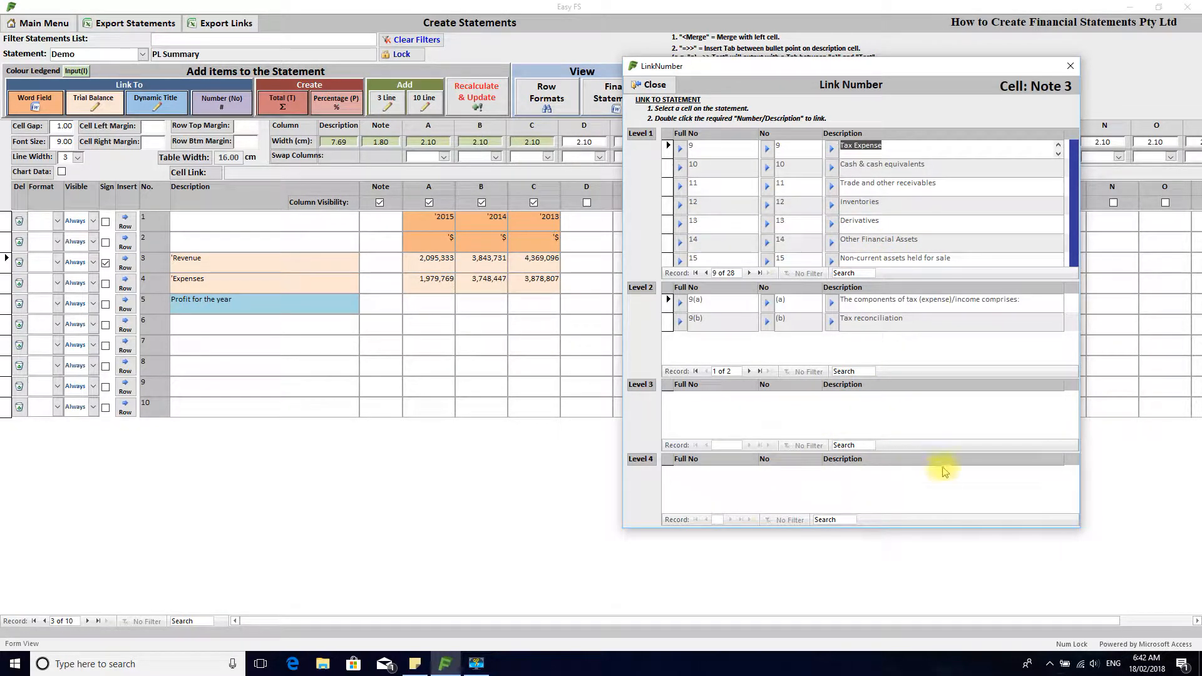
{"action": "scroll", "coordinate": [923, 243], "scroll_direction": "up", "scroll_amount": 8}
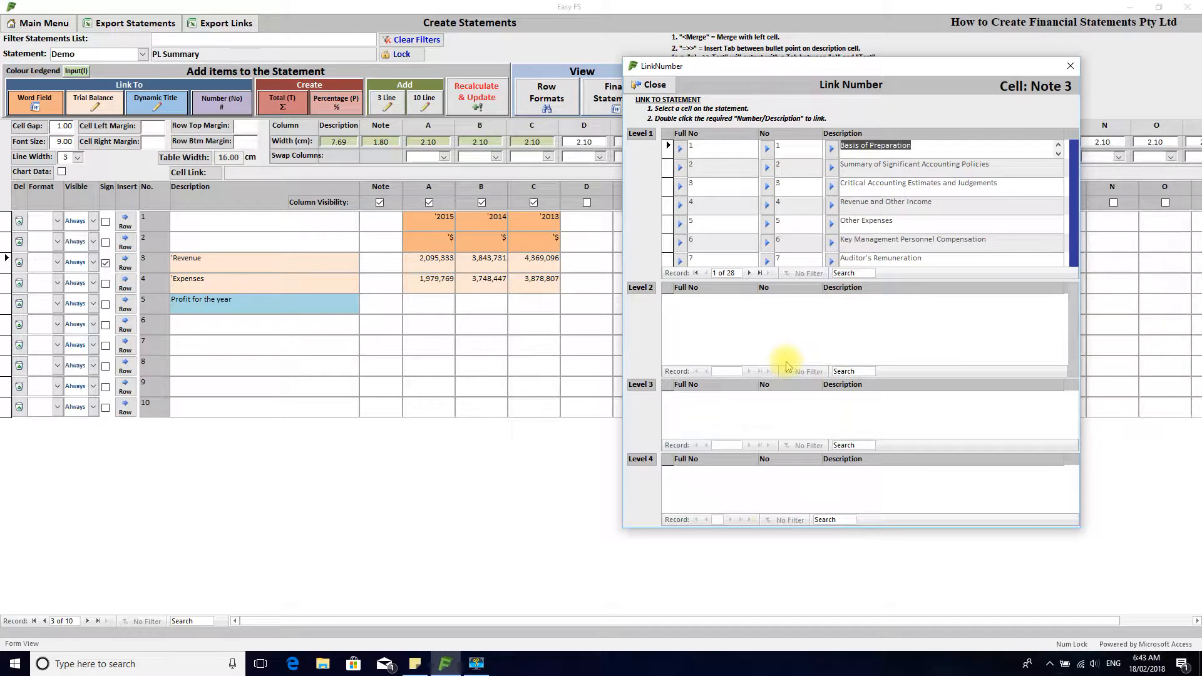
{"action": "left_click", "coordinate": [805, 166]}
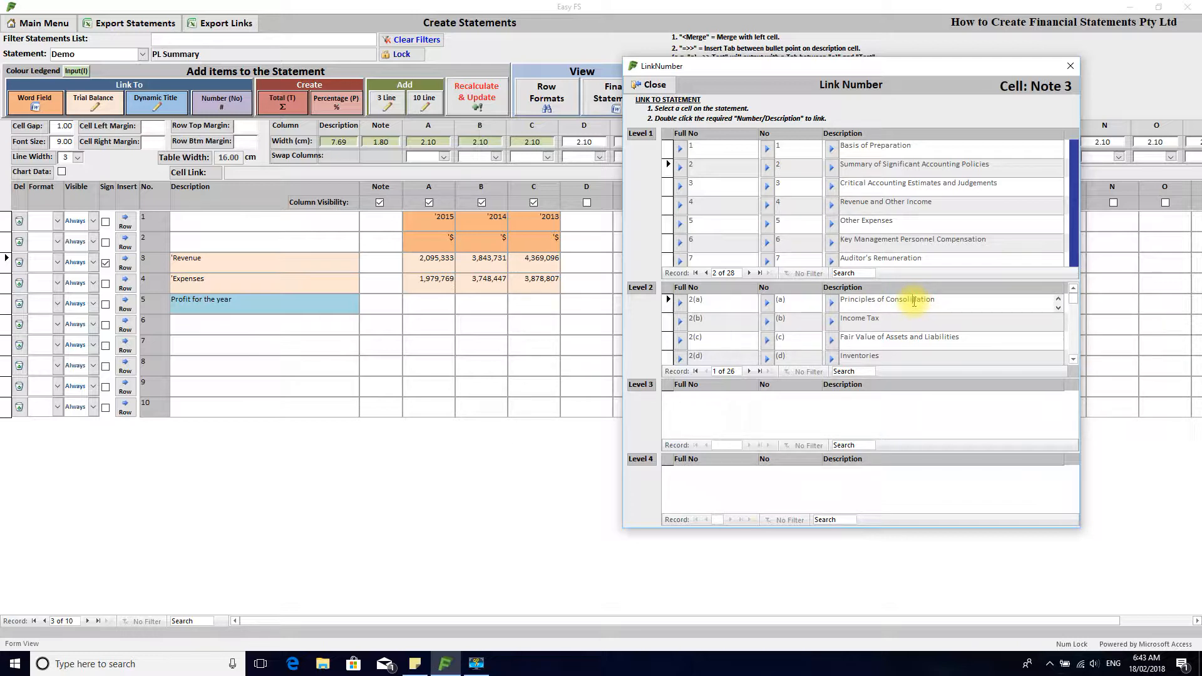
{"action": "key", "text": "Down"}
{"action": "key", "text": "Down"}
{"action": "key", "text": "Down"}
{"action": "key", "text": "Down"}
{"action": "key", "text": "Down"}
{"action": "key", "text": "Down"}
{"action": "key", "text": "Down"}
{"action": "key", "text": "Down"}
{"action": "key", "text": "Down"}
{"action": "key", "text": "Down"}
{"action": "key", "text": "Down"}
{"action": "key", "text": "Down"}
{"action": "key", "text": "Down"}
{"action": "key", "text": "Down"}
{"action": "key", "text": "Down"}
{"action": "key", "text": "Down"}
{"action": "key", "text": "Down"}
{"action": "key", "text": "Down"}
{"action": "key", "text": "Down"}
{"action": "key", "text": "Down"}
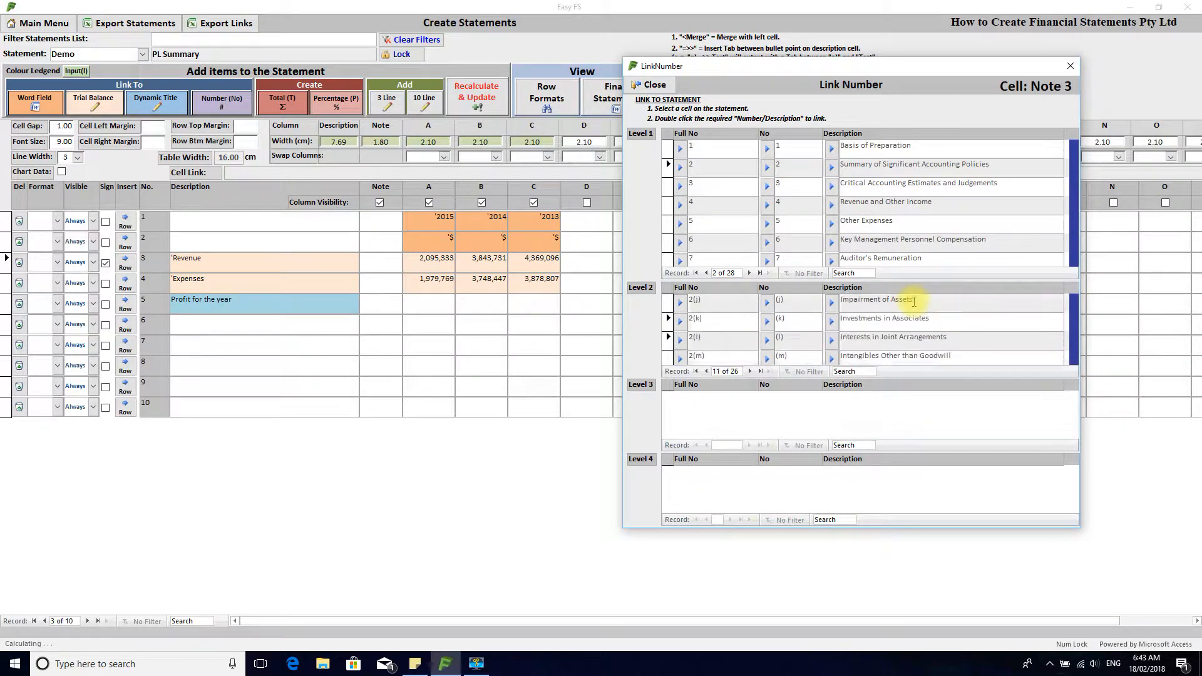
{"action": "key", "text": "Up"}
{"action": "key", "text": "Up"}
{"action": "key", "text": "Up"}
{"action": "key", "text": "Up"}
{"action": "key", "text": "Up"}
{"action": "key", "text": "Up"}
{"action": "key", "text": "Up"}
{"action": "key", "text": "Up"}
{"action": "key", "text": "Up"}
{"action": "key", "text": "Up"}
{"action": "key", "text": "Up"}
{"action": "key", "text": "Up"}
{"action": "key", "text": "Up"}
{"action": "key", "text": "Up"}
{"action": "key", "text": "Up"}
{"action": "key", "text": "Up"}
{"action": "key", "text": "Up"}
{"action": "key", "text": "Up"}
{"action": "key", "text": "Up"}
{"action": "key", "text": "Up"}
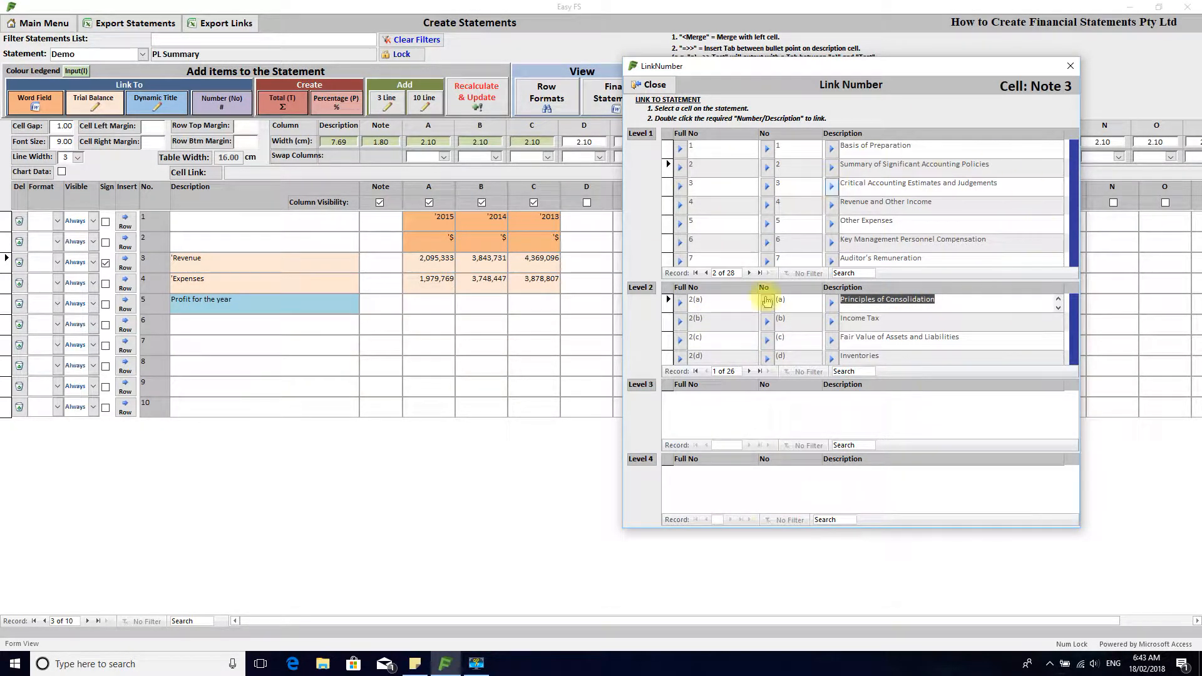
Link the full number of note 4, Revenue and Other Income, to the Revenue row's Note cell and close number linking
{"action": "left_click_drag", "start_coordinate": [911, 69], "coordinate": [530, 235]}
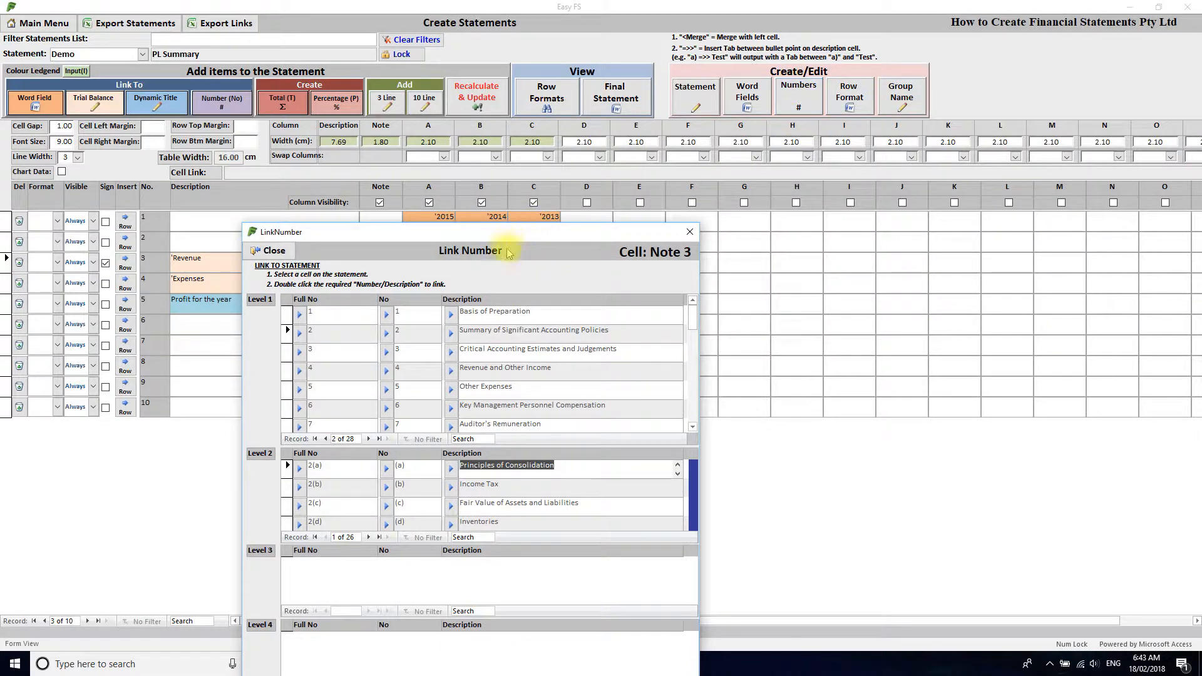
{"action": "left_click_drag", "start_coordinate": [511, 237], "coordinate": [854, 33]}
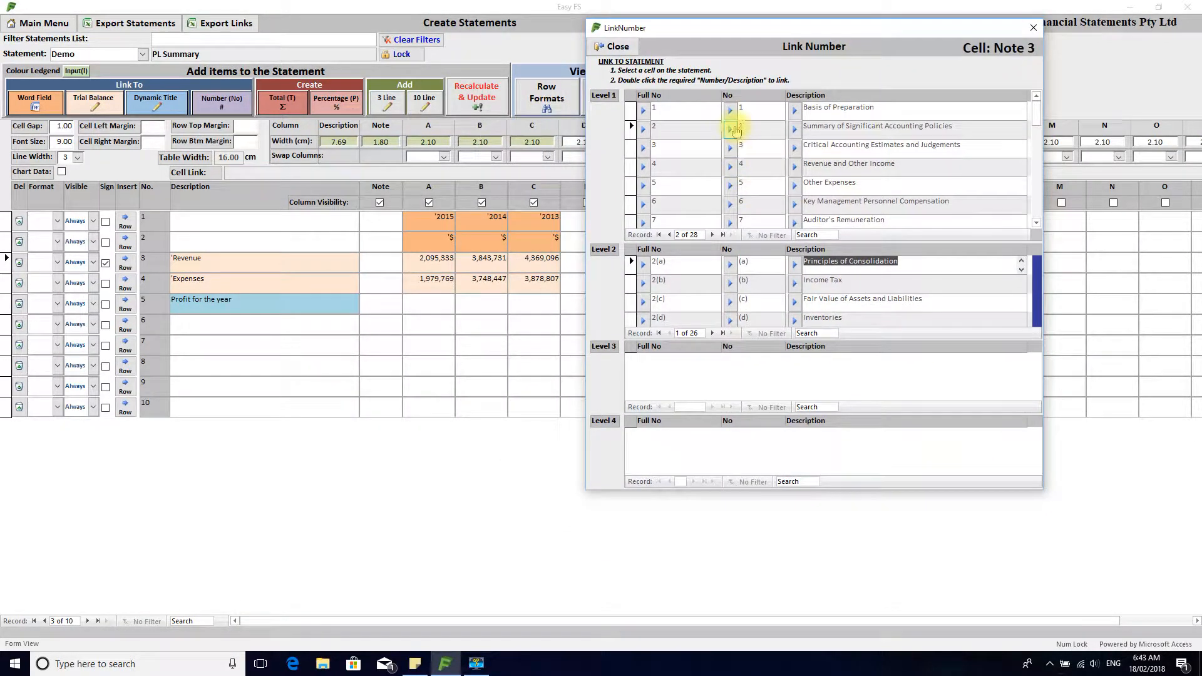
{"action": "left_click", "coordinate": [384, 262]}
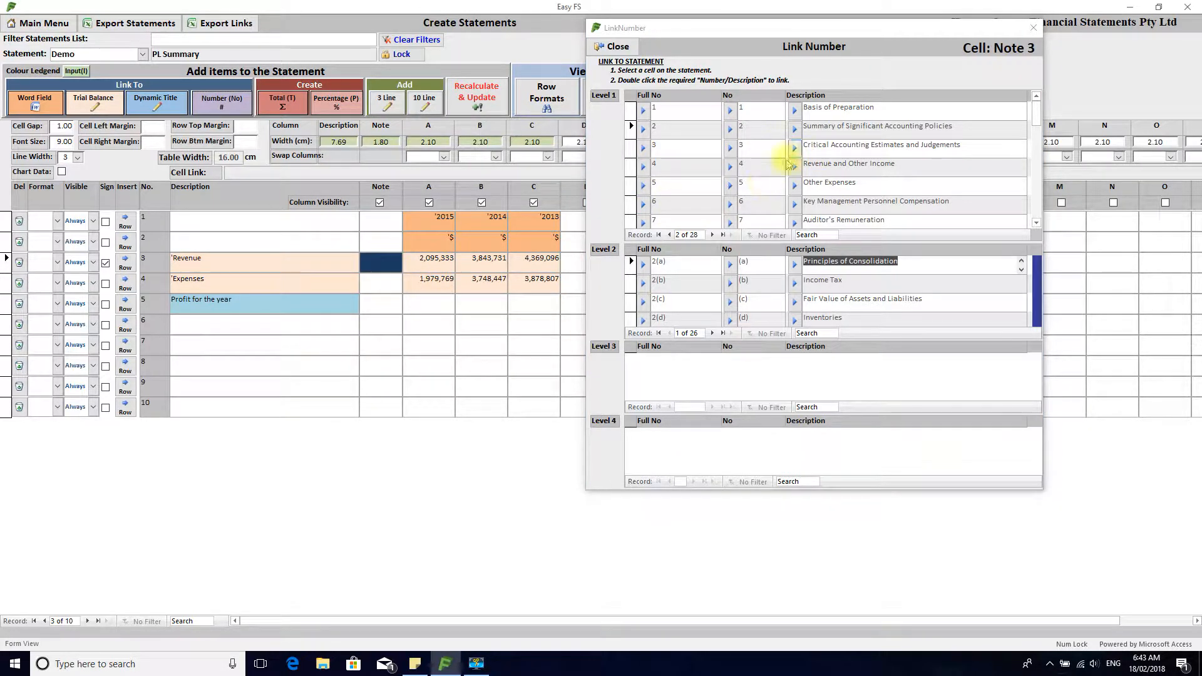
{"action": "left_click", "coordinate": [645, 168]}
{"action": "double_click", "coordinate": [645, 168]}
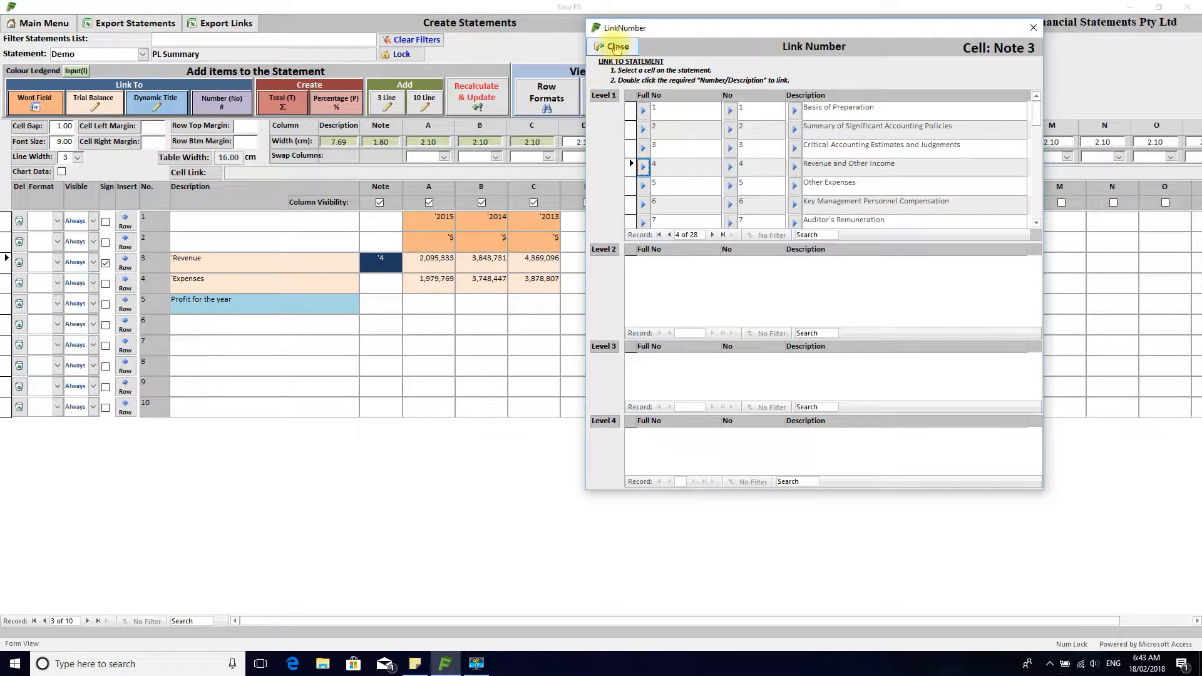
{"action": "left_click", "coordinate": [611, 46]}
Create a total in cell A5 that subtracts the 2015 Expenses (A4) from the 2015 Revenue (A3)
{"action": "left_click", "coordinate": [425, 306]}
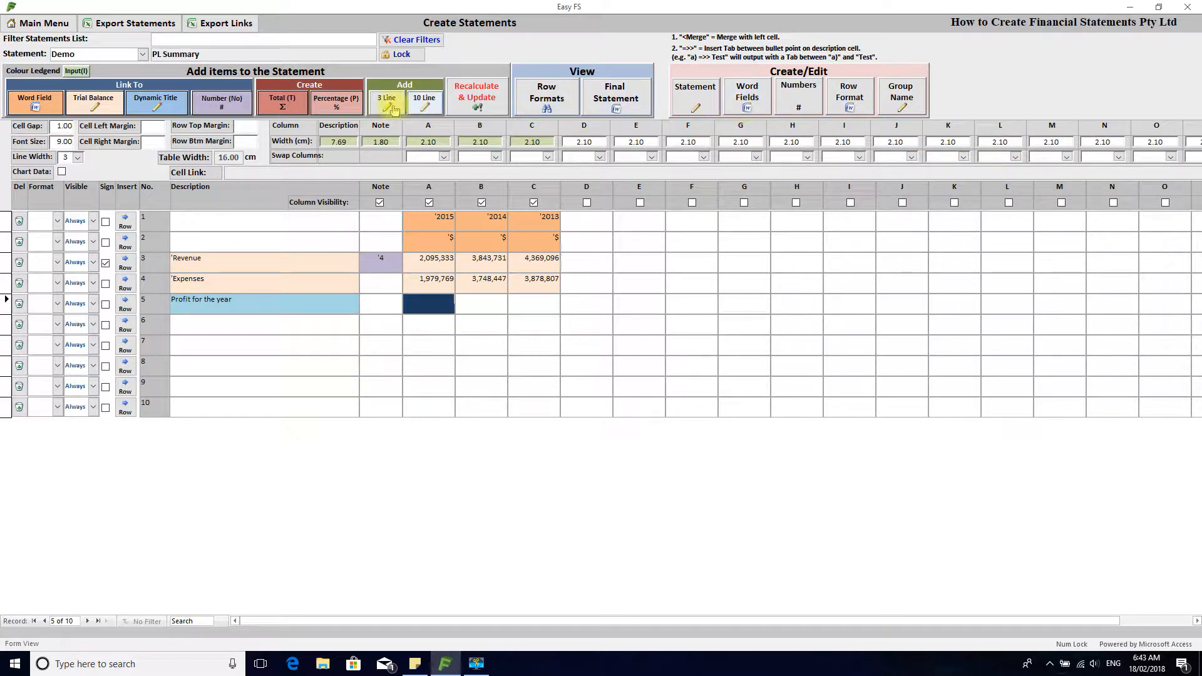
{"action": "left_click", "coordinate": [285, 109]}
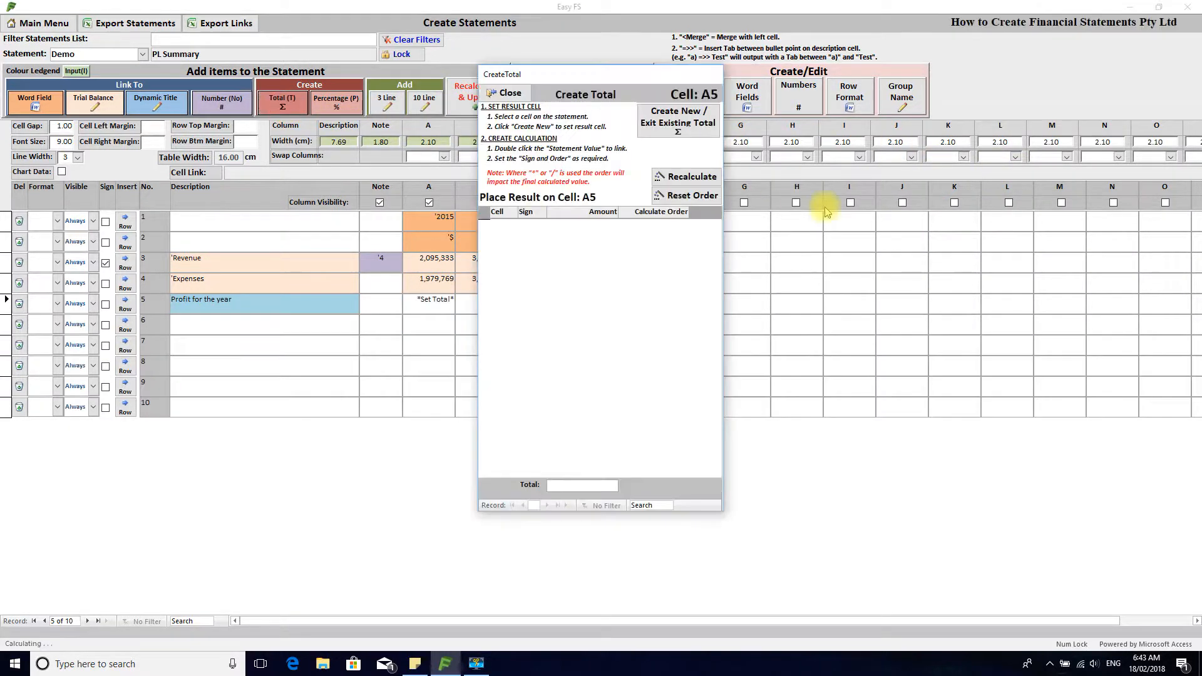
{"action": "left_click_drag", "start_coordinate": [601, 82], "coordinate": [892, 49]}
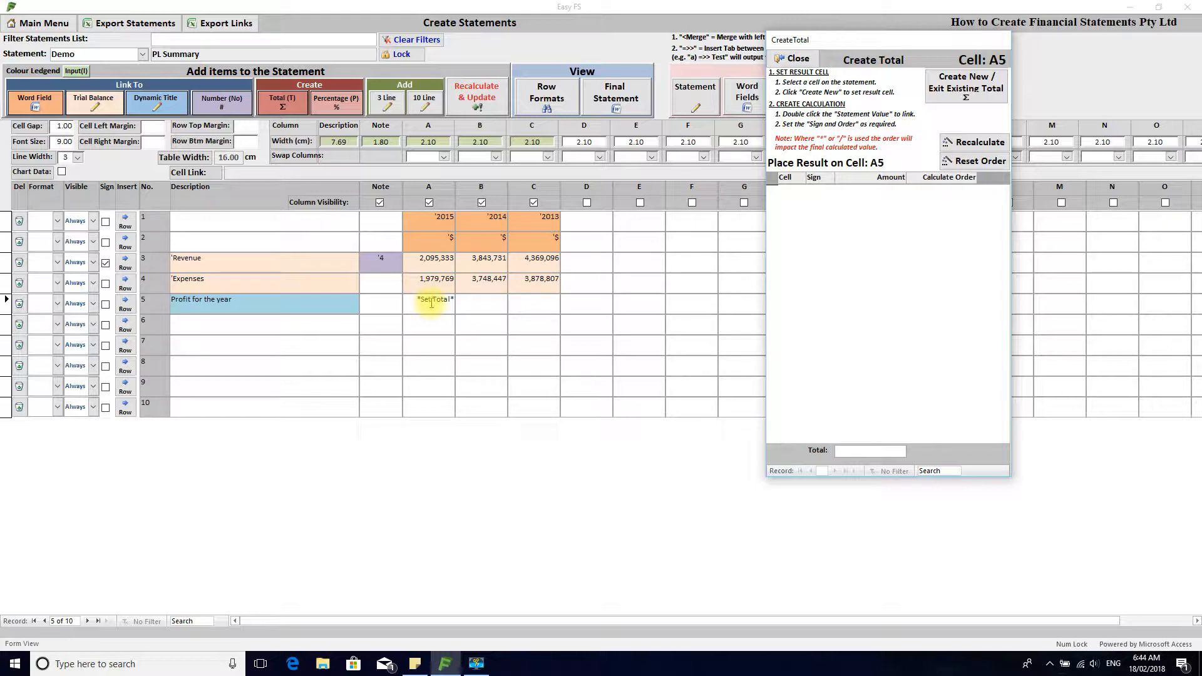
{"action": "double_click", "coordinate": [429, 260]}
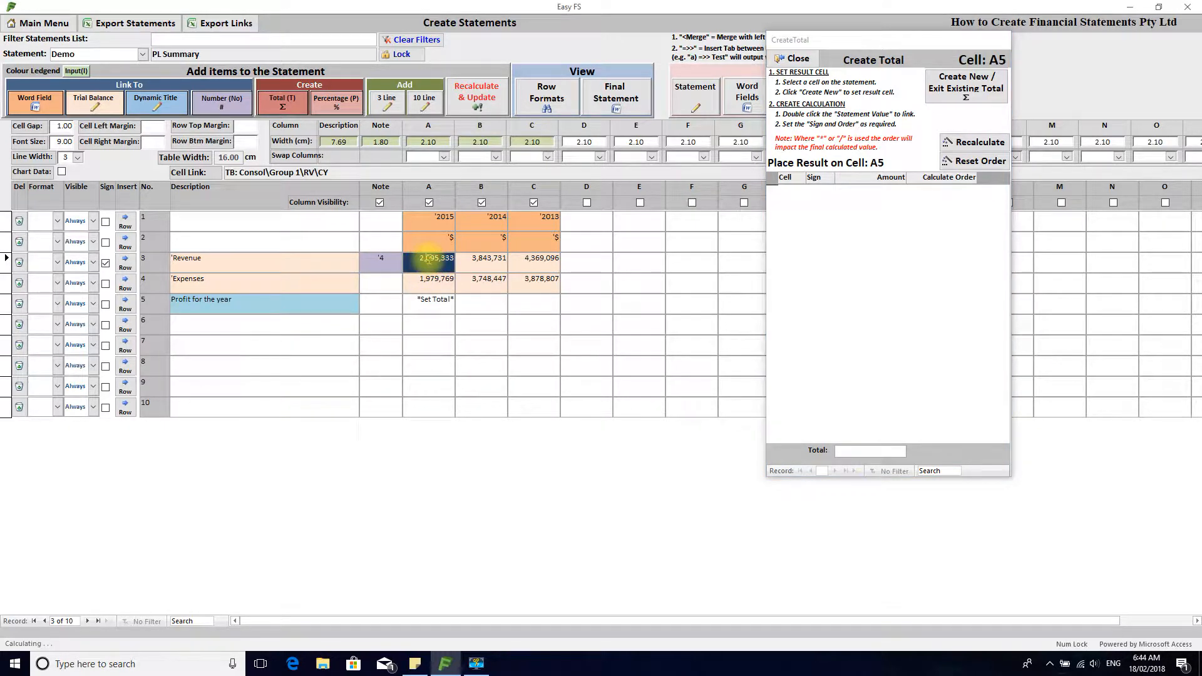
{"action": "double_click", "coordinate": [431, 280]}
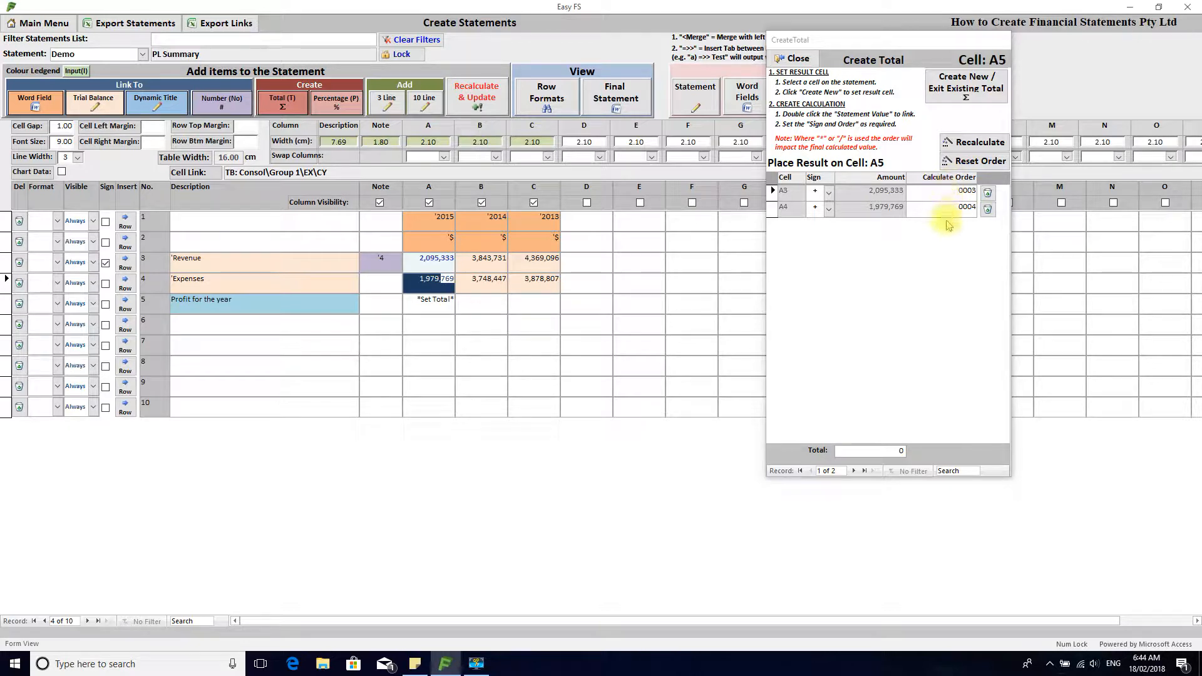
{"action": "left_click", "coordinate": [829, 212]}
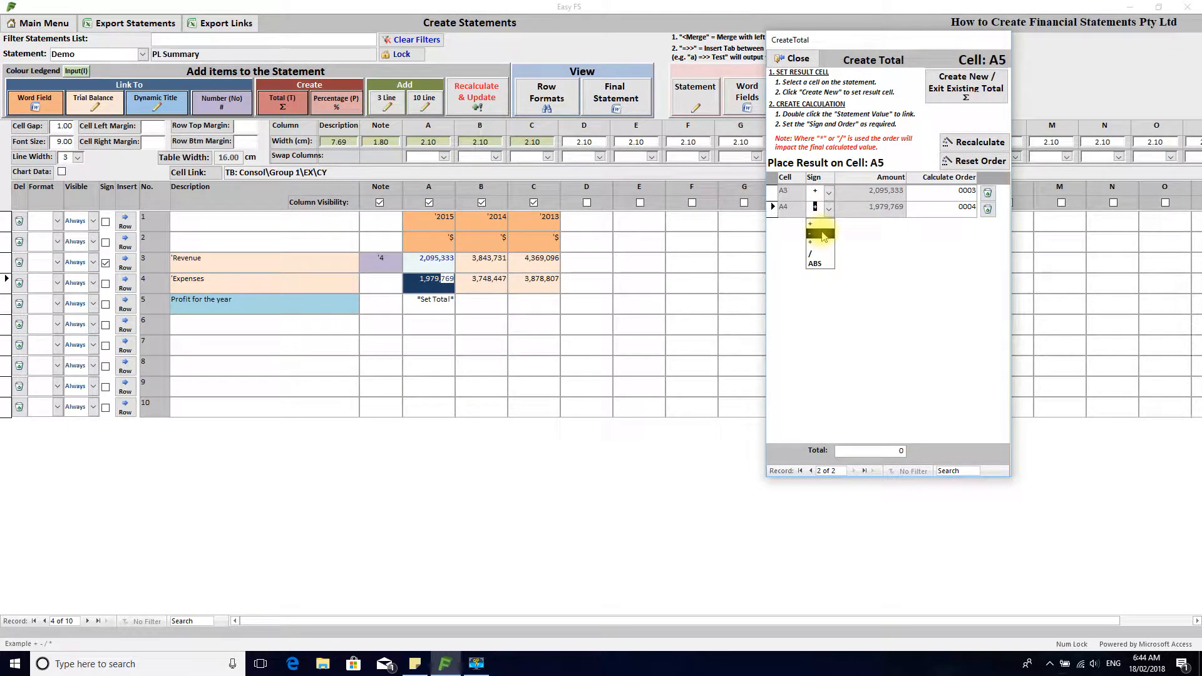
{"action": "left_click", "coordinate": [822, 235]}
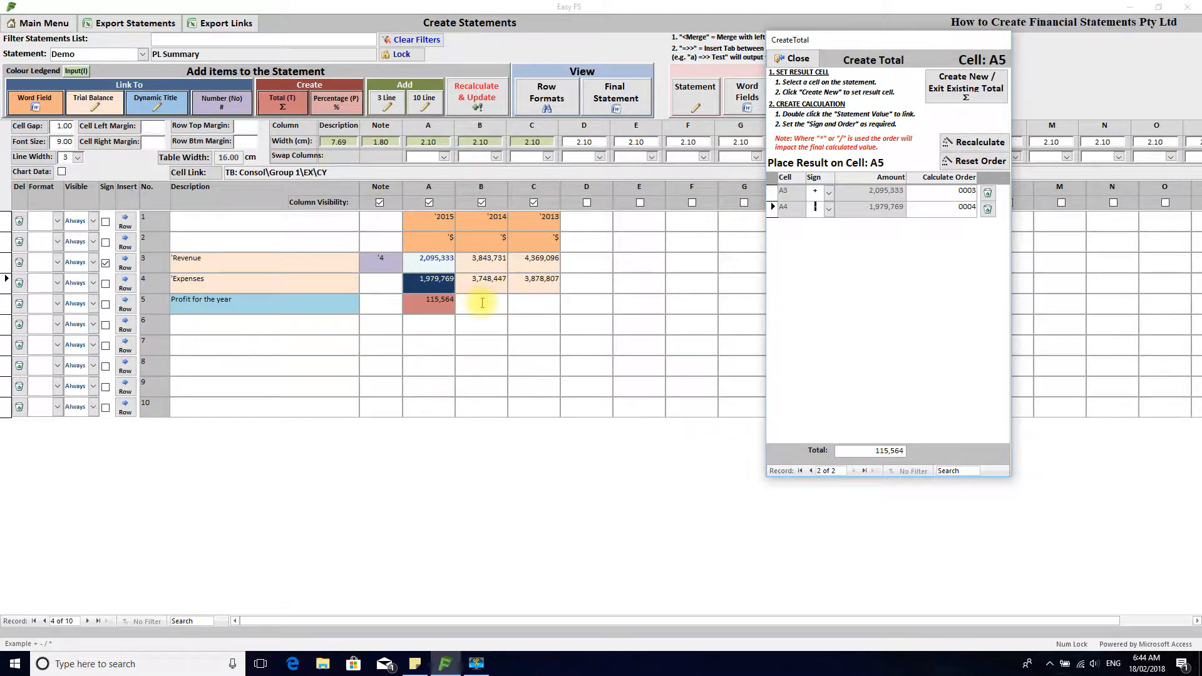
Create a new total in cell B5 as Revenue B3 minus Expenses B4, and close the total window
{"action": "left_click", "coordinate": [484, 307]}
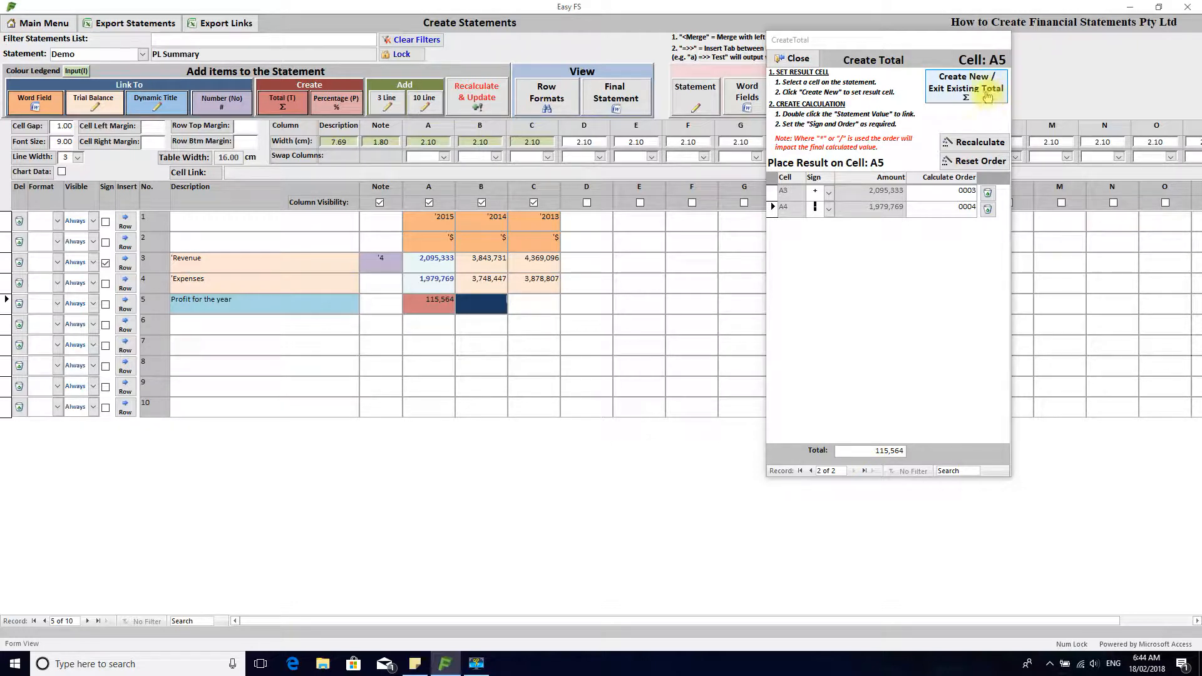
{"action": "left_click", "coordinate": [987, 94]}
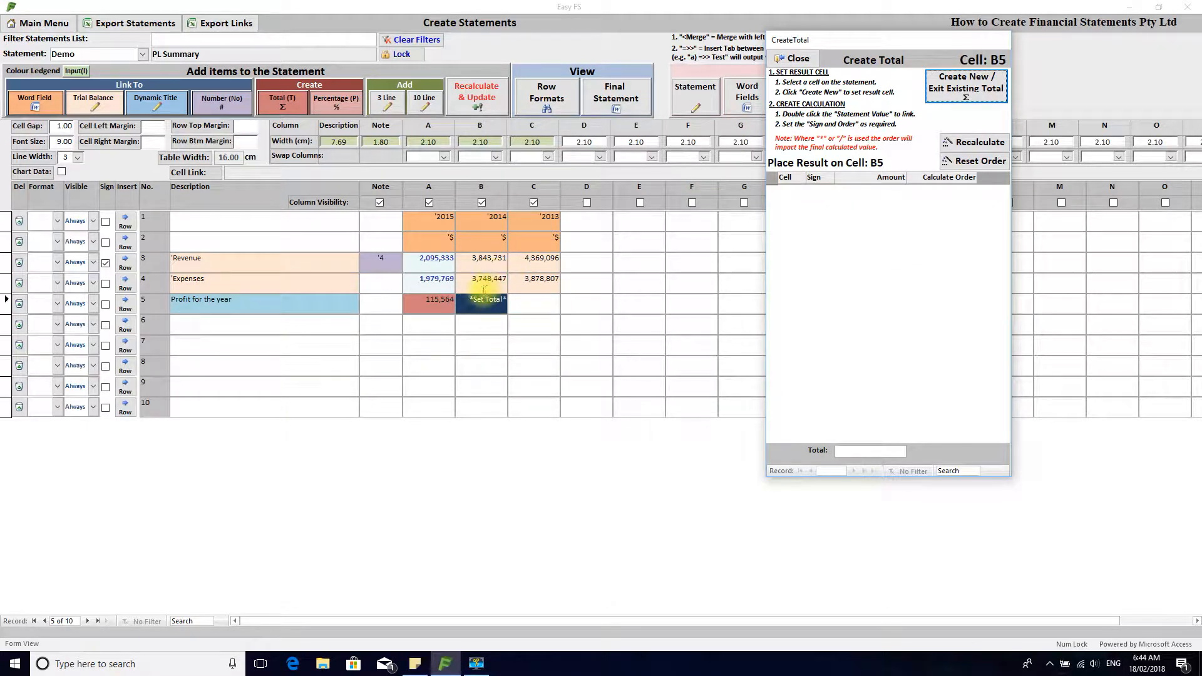
{"action": "double_click", "coordinate": [492, 258]}
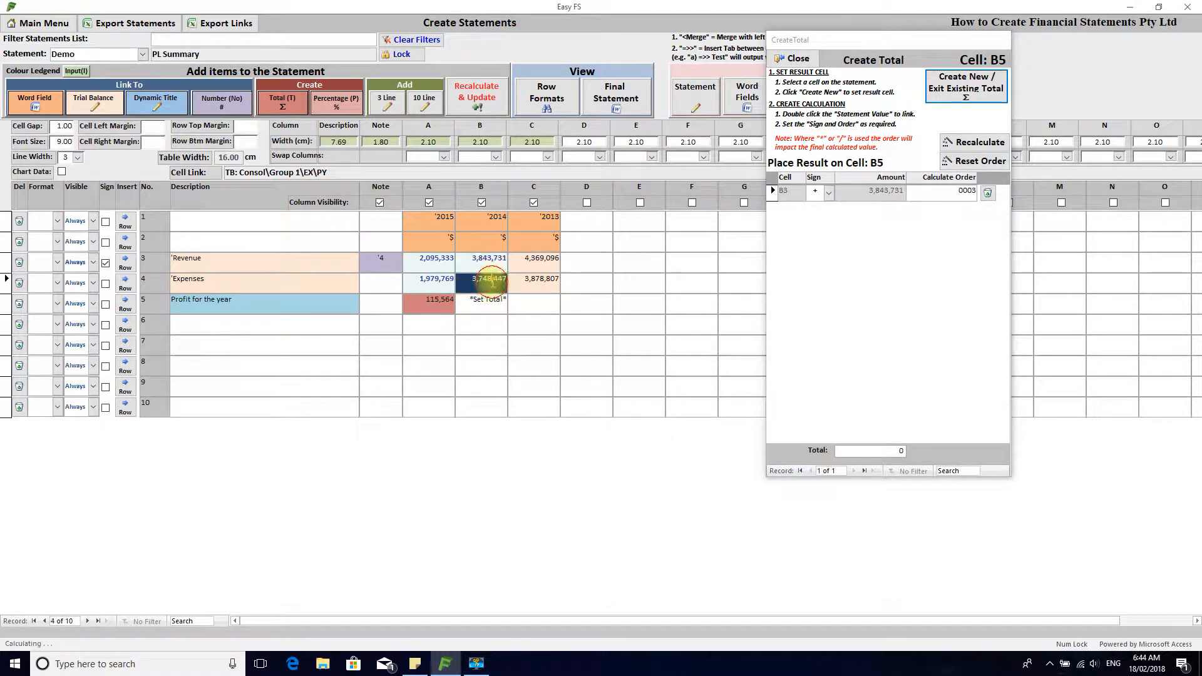
{"action": "double_click", "coordinate": [488, 279]}
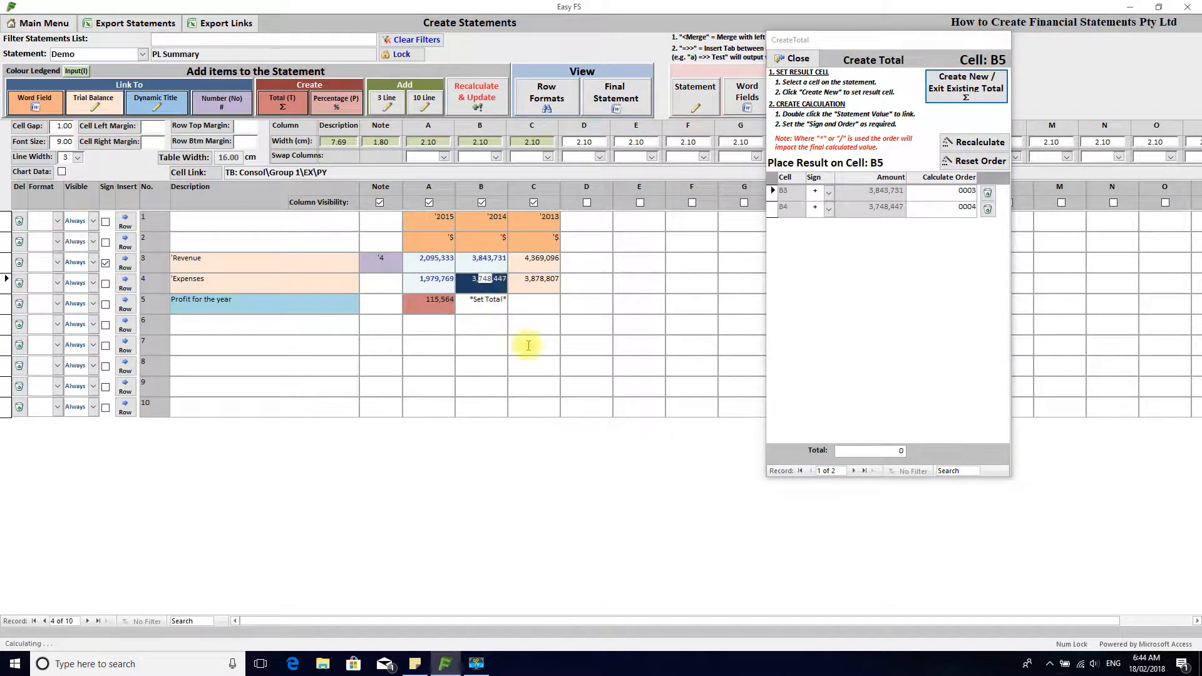
{"action": "left_click", "coordinate": [829, 211]}
{"action": "left_click", "coordinate": [820, 228]}
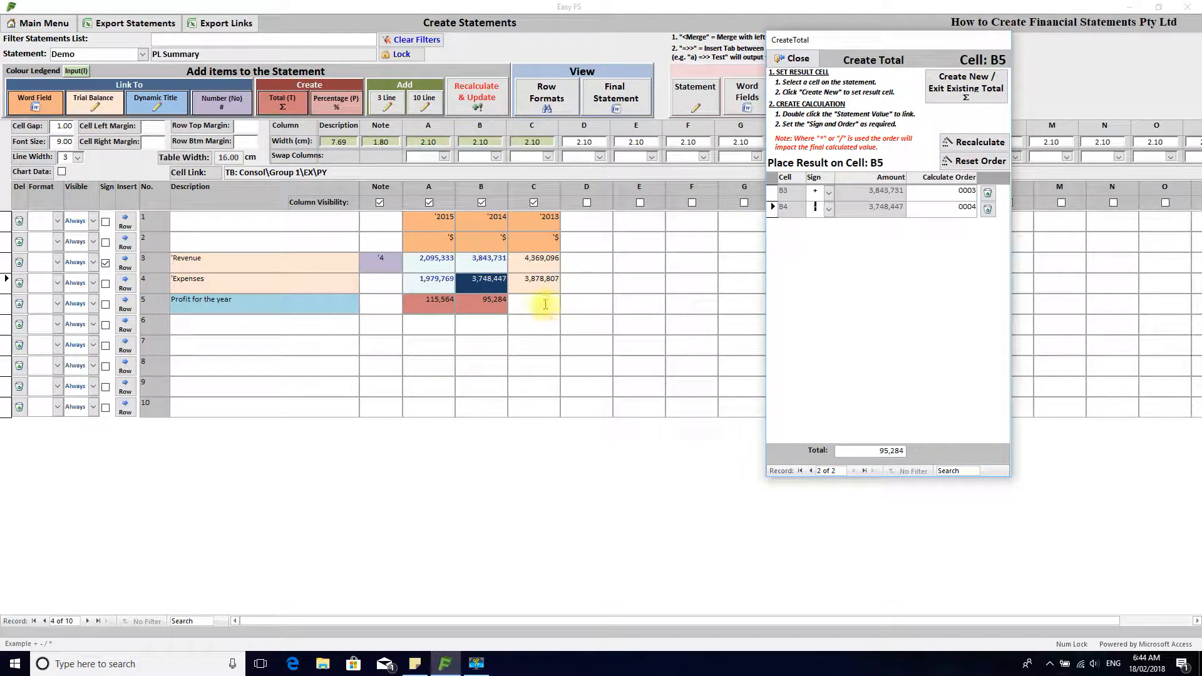
{"action": "left_click", "coordinate": [794, 58]}
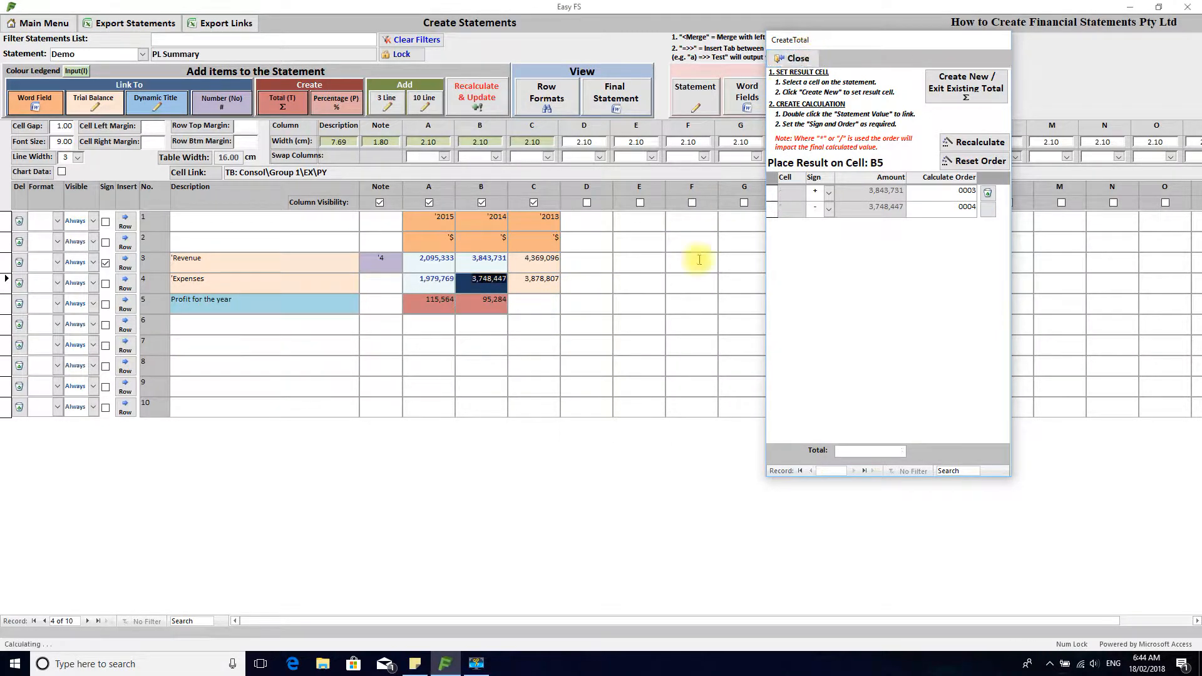
Create the 2013 profit total in cell C5 as C3 minus C4, and close the total window
{"action": "left_click", "coordinate": [545, 311]}
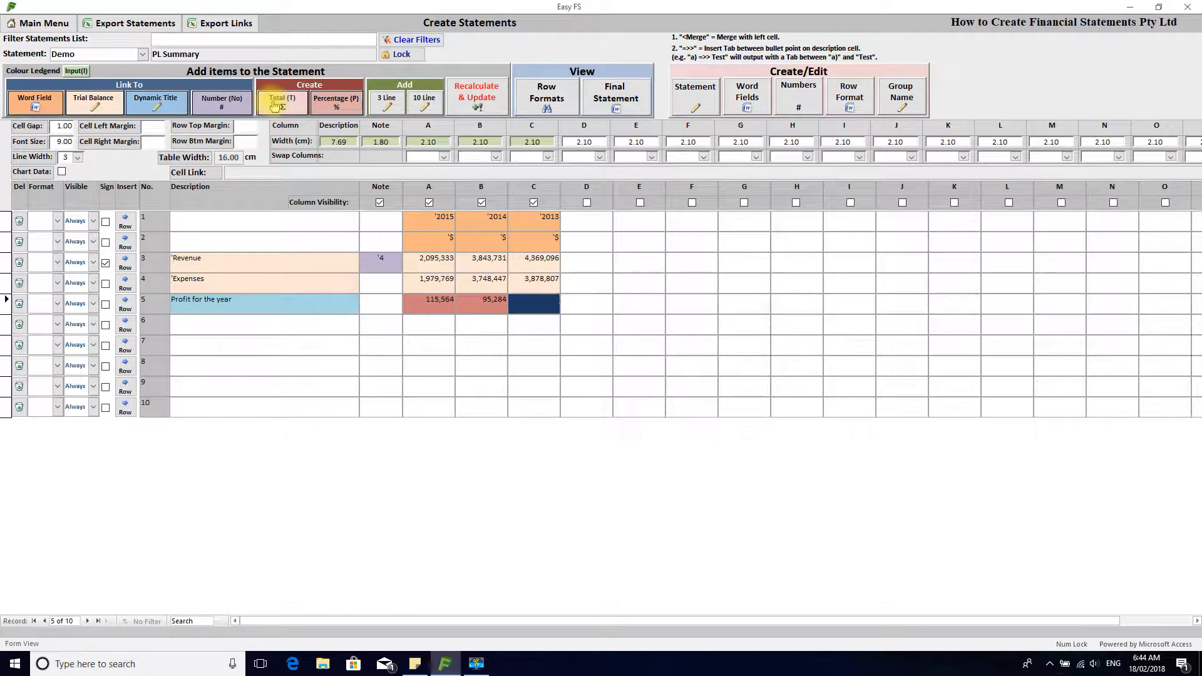
{"action": "left_click", "coordinate": [280, 102]}
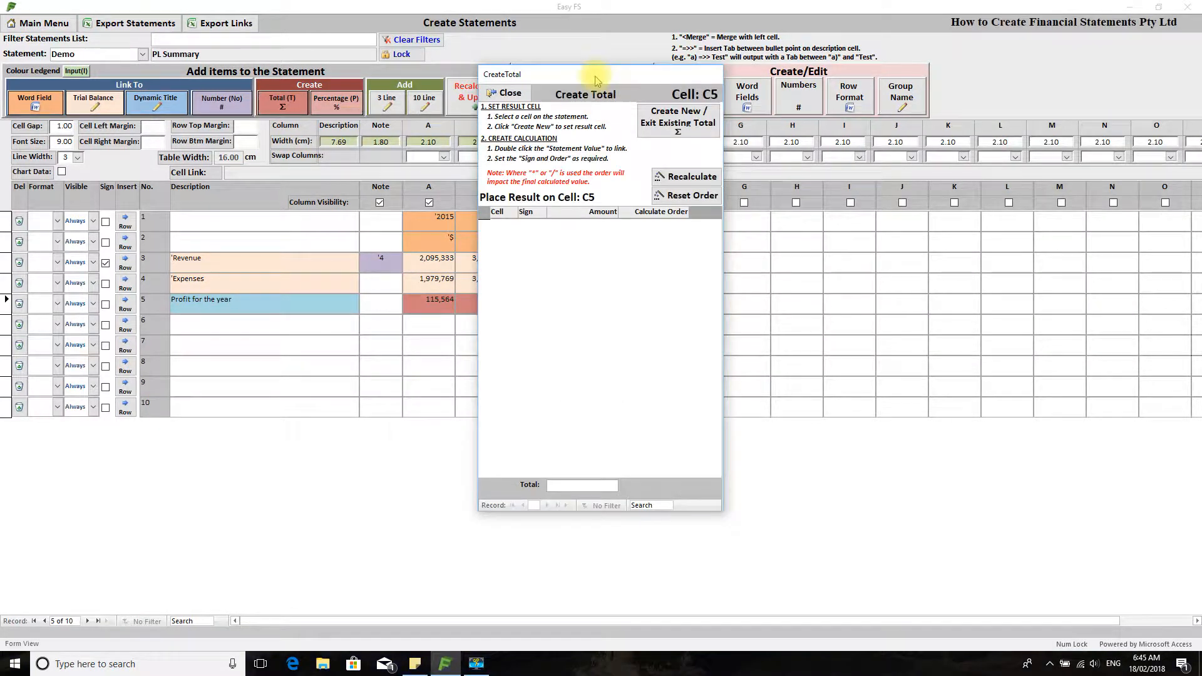
{"action": "left_click_drag", "start_coordinate": [596, 74], "coordinate": [918, 41]}
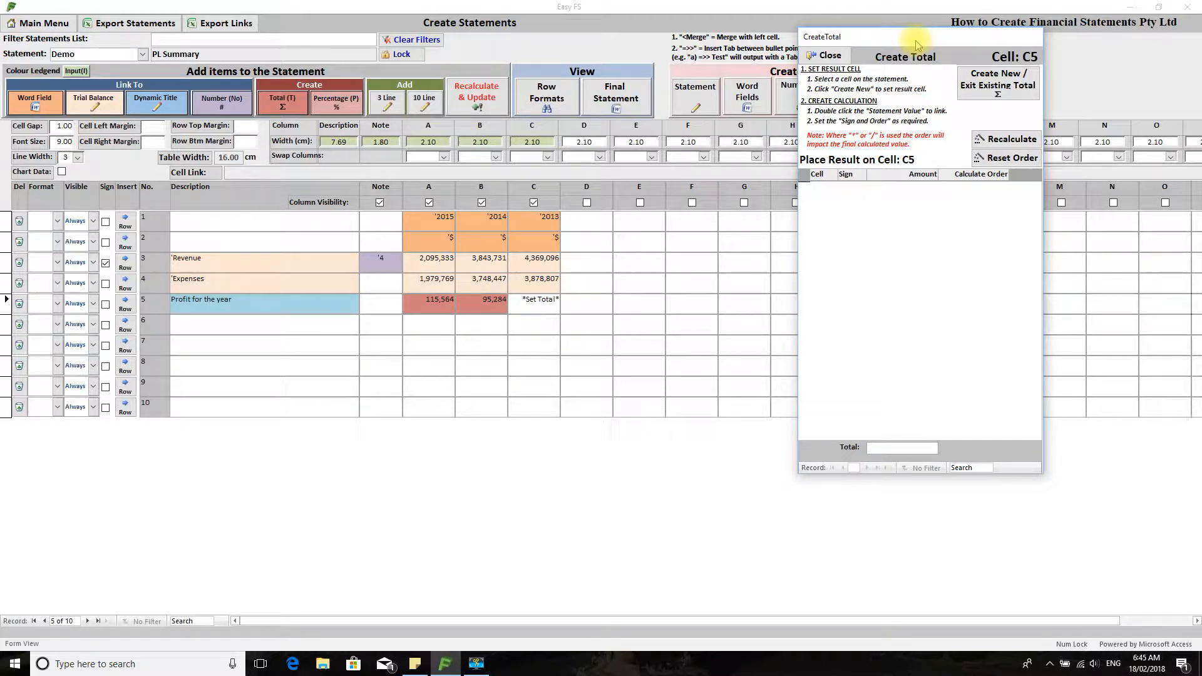
{"action": "double_click", "coordinate": [529, 258]}
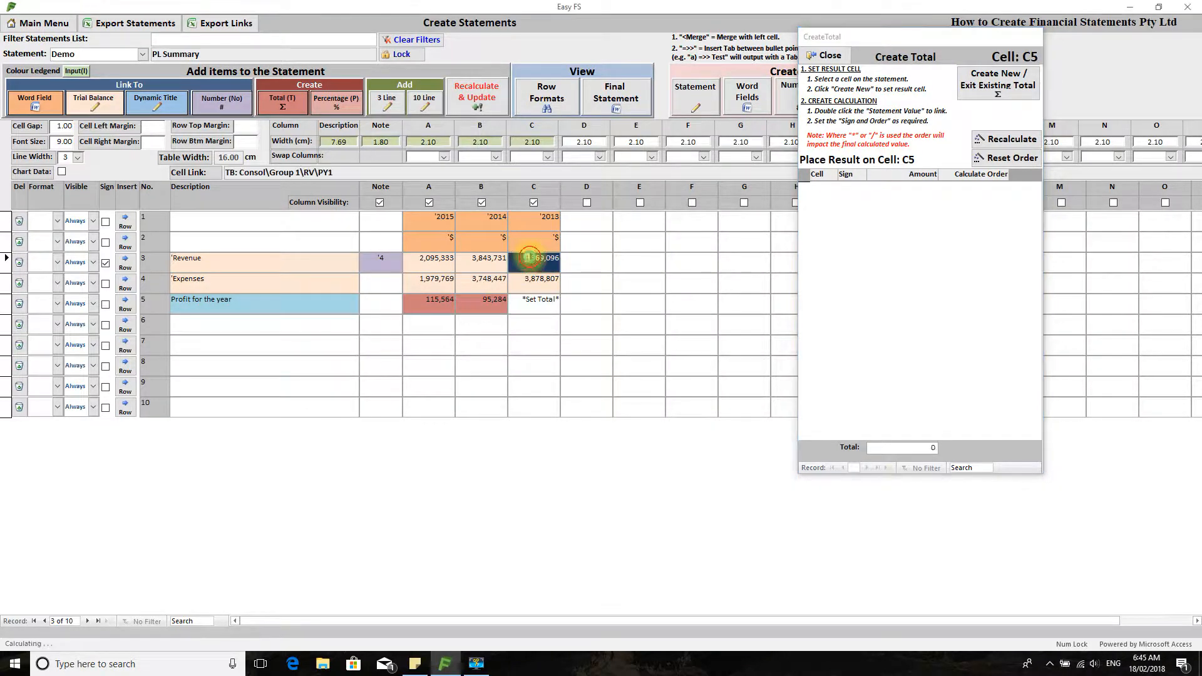
{"action": "double_click", "coordinate": [537, 280]}
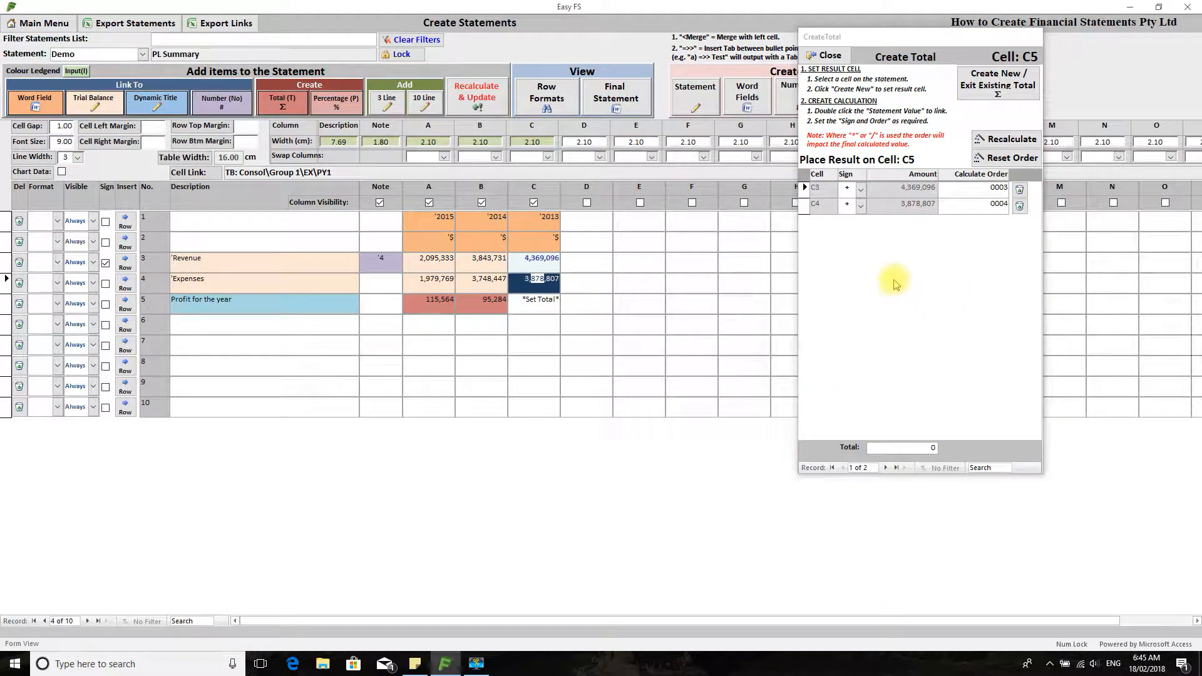
{"action": "left_click", "coordinate": [860, 206]}
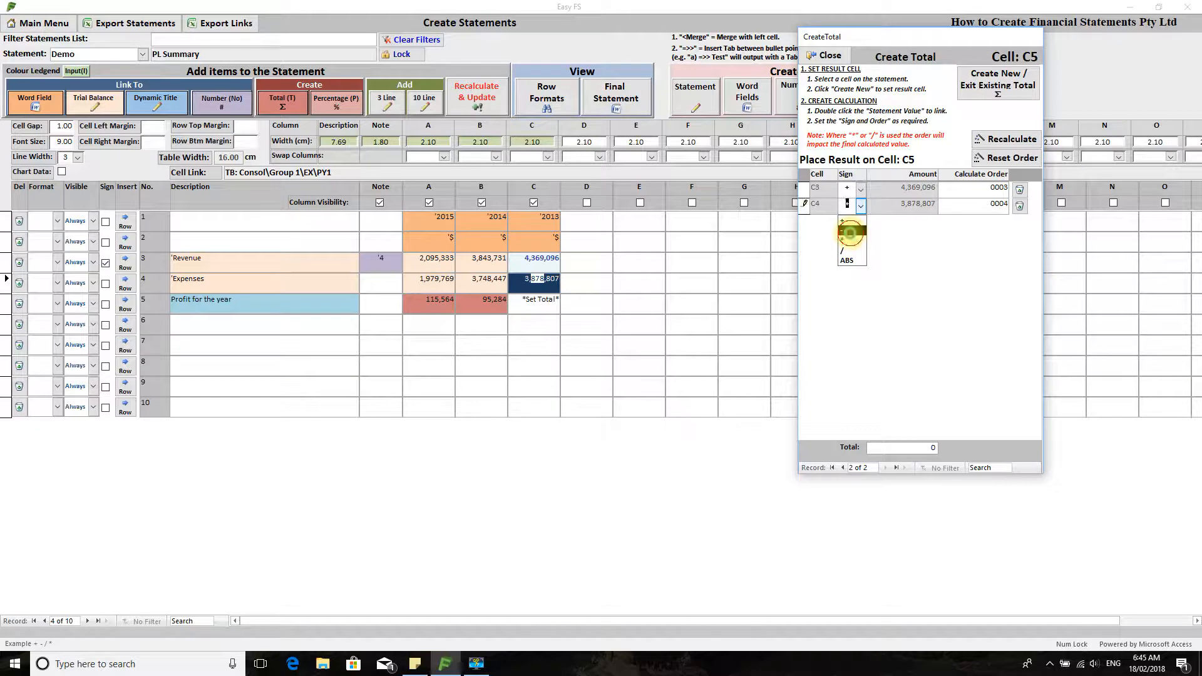
{"action": "left_click", "coordinate": [852, 232]}
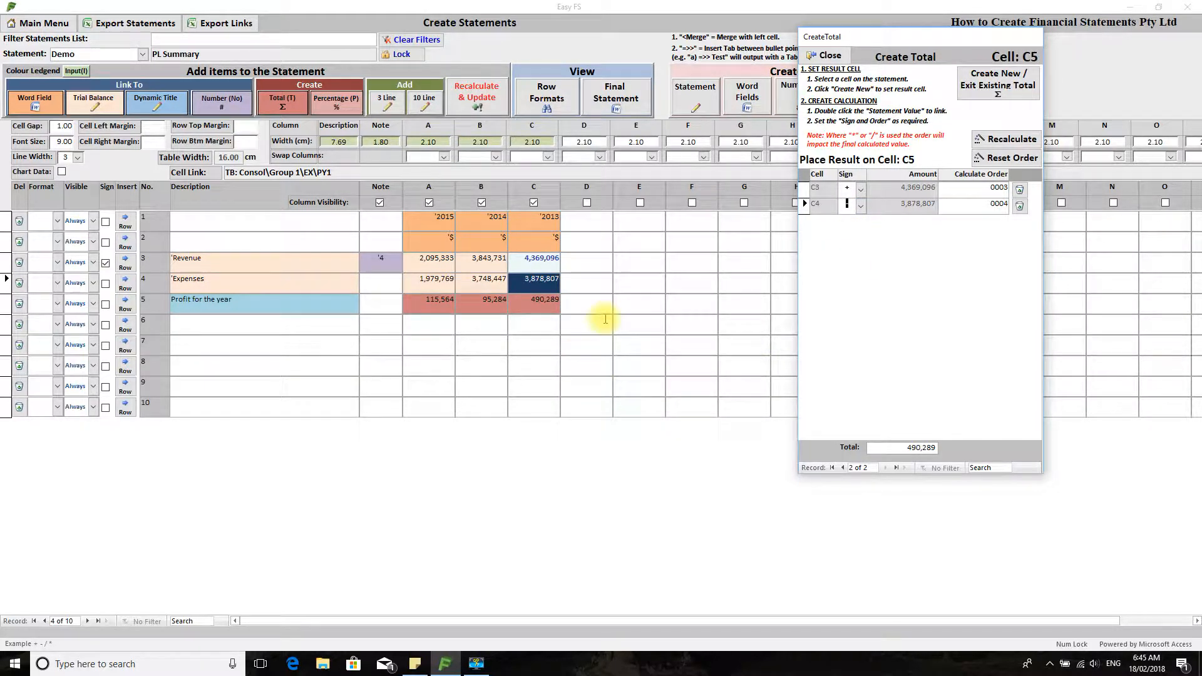
{"action": "left_click", "coordinate": [825, 55]}
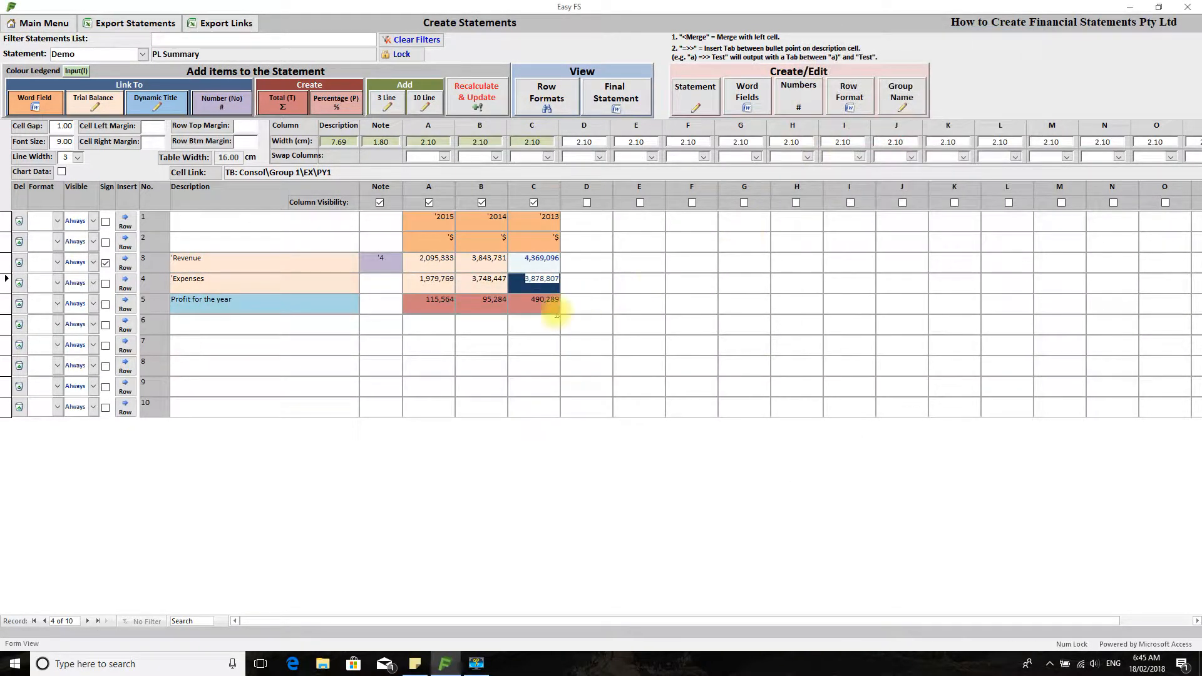
Check the cell link formulas behind the row 5 profit totals in columns A, B and C
{"action": "left_click", "coordinate": [527, 363]}
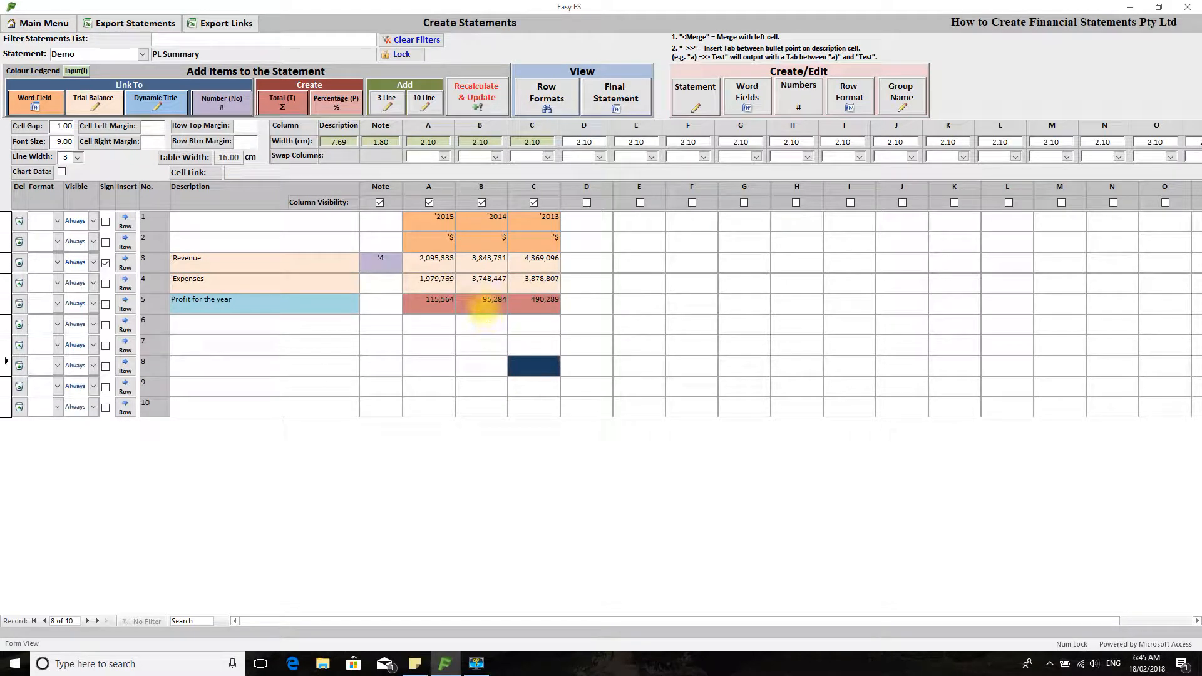
{"action": "left_click", "coordinate": [479, 305]}
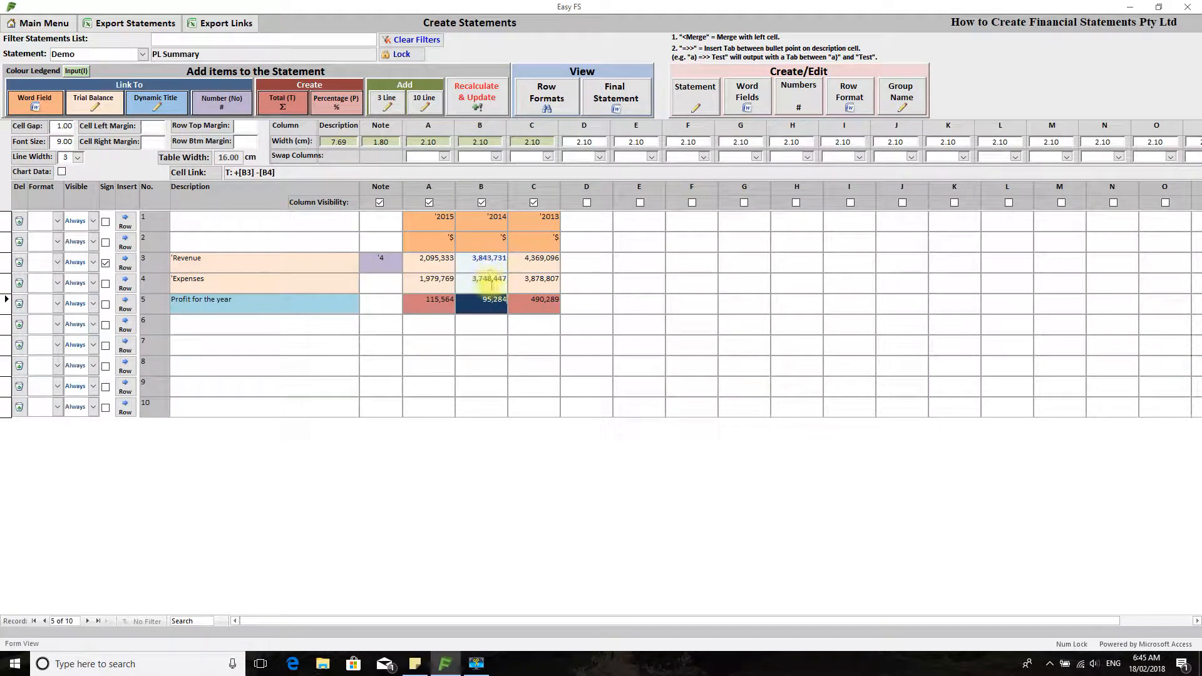
{"action": "left_click", "coordinate": [435, 304]}
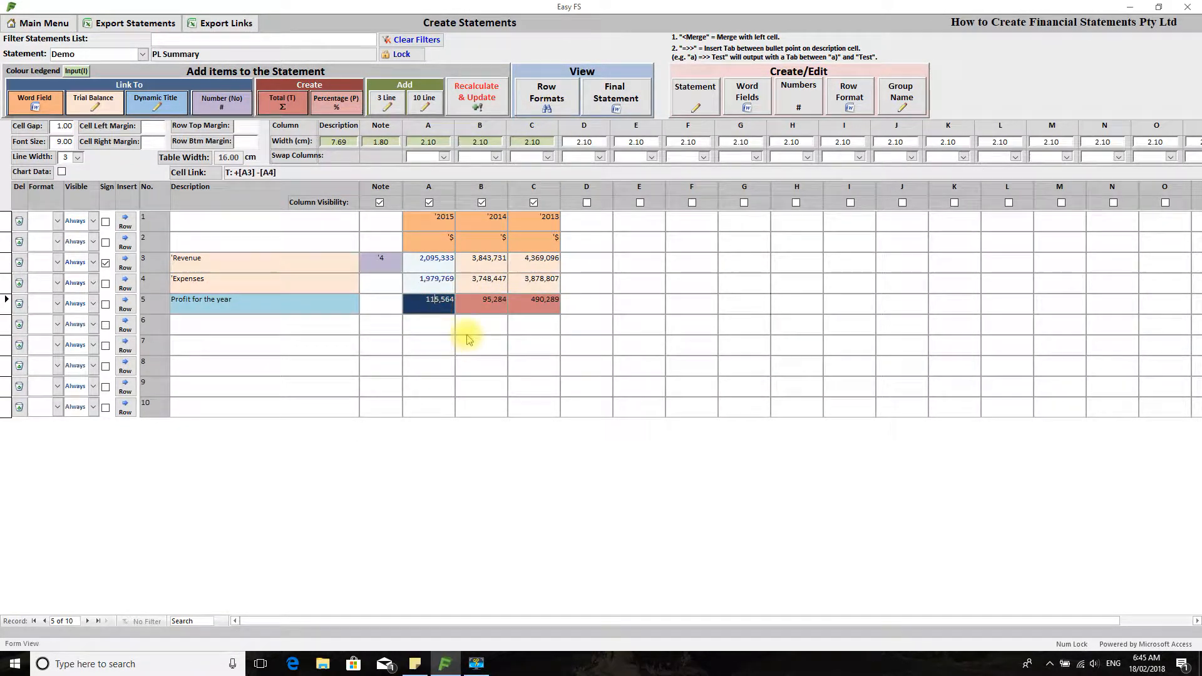
{"action": "left_click", "coordinate": [489, 303]}
{"action": "left_click", "coordinate": [551, 301]}
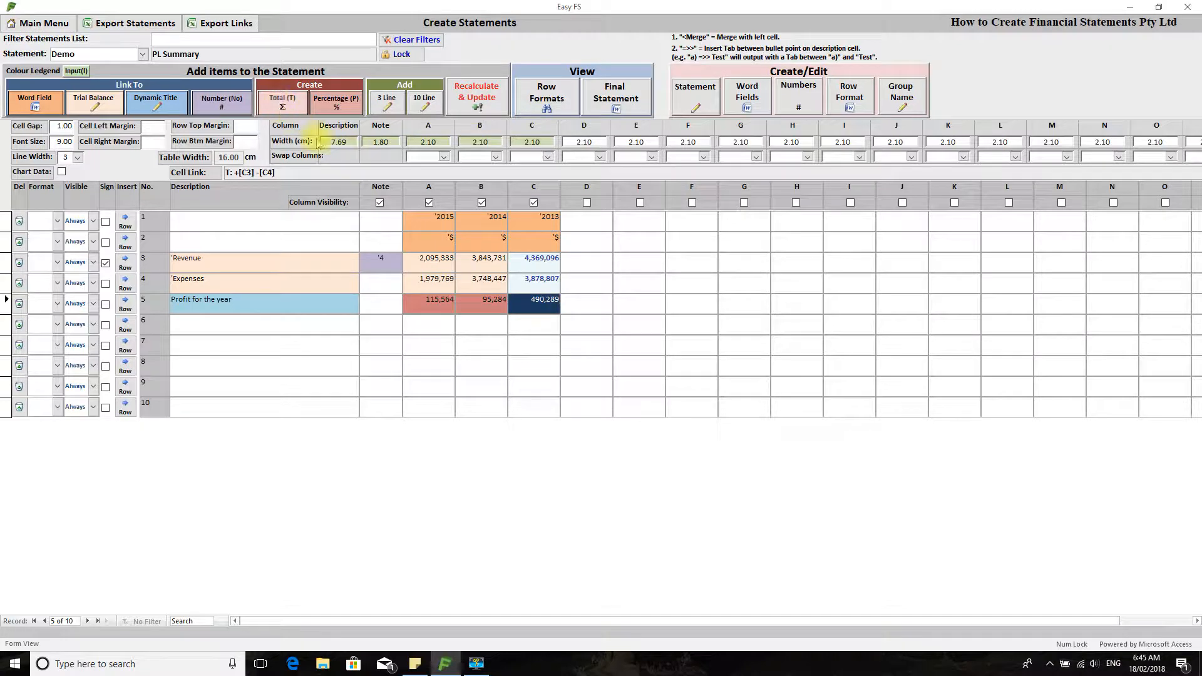
Create a total in cell D5 that adds C3, B3 and A4
{"action": "left_click", "coordinate": [587, 311]}
{"action": "left_click", "coordinate": [282, 102]}
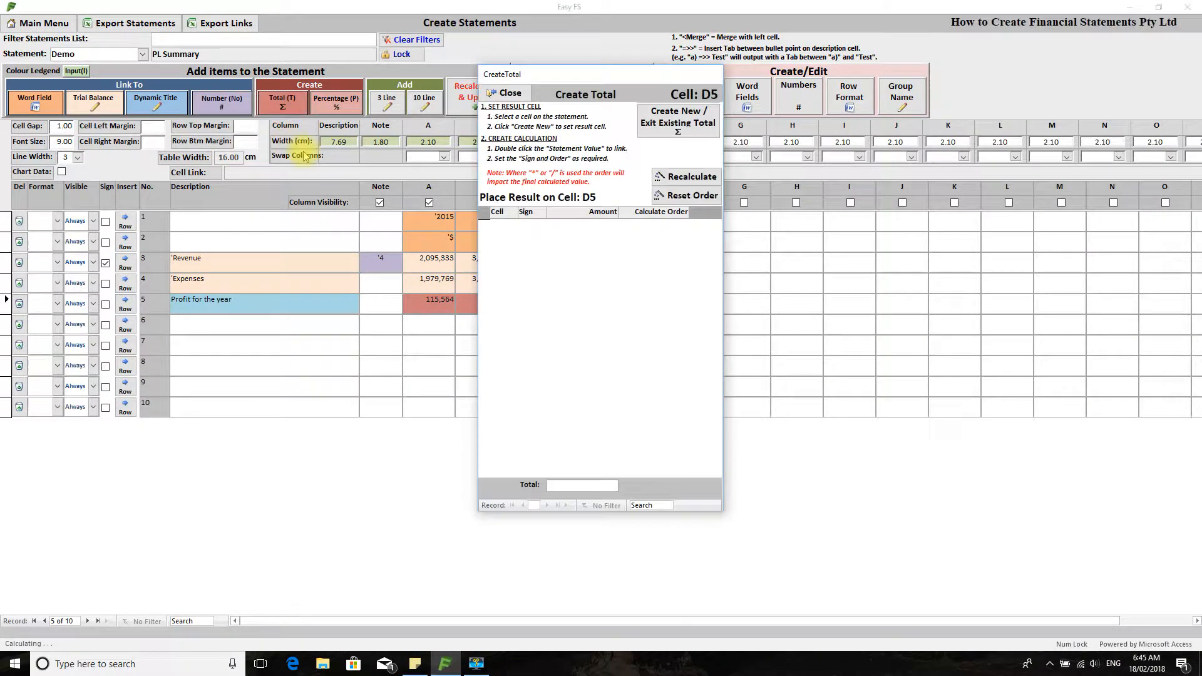
{"action": "left_click_drag", "start_coordinate": [610, 73], "coordinate": [890, 55]}
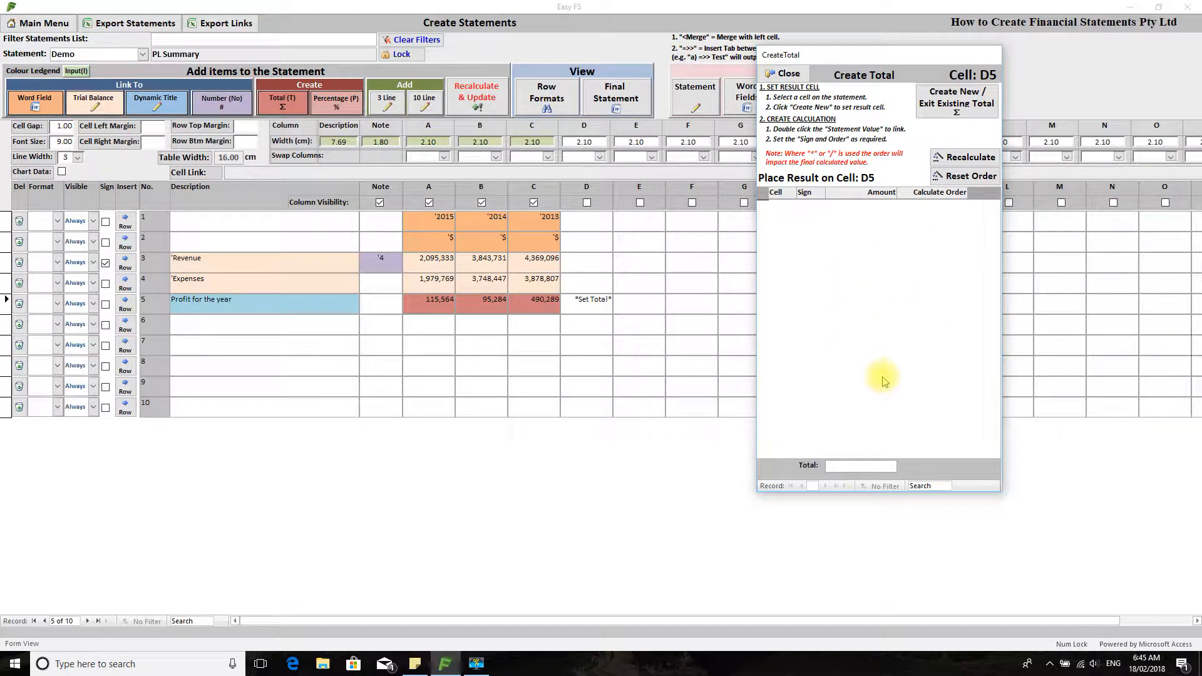
{"action": "left_click", "coordinate": [541, 261]}
{"action": "double_click", "coordinate": [541, 262]}
{"action": "double_click", "coordinate": [481, 261]}
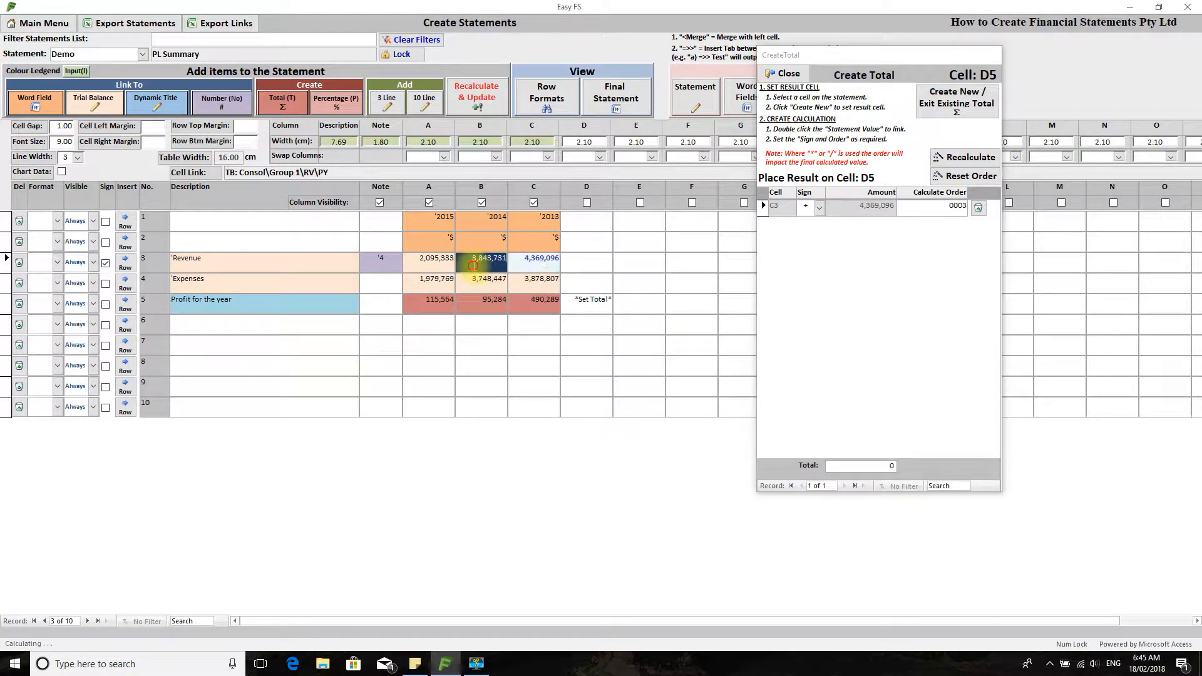
{"action": "double_click", "coordinate": [426, 280]}
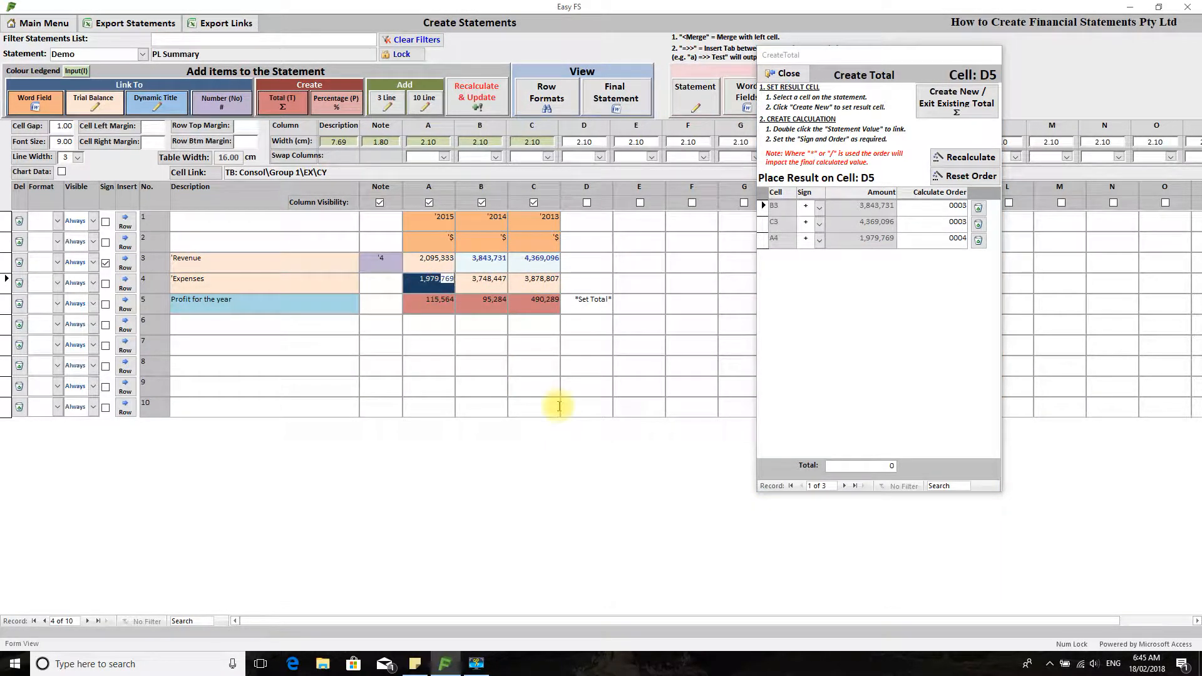
Replace the A4 line with A3 in the D5 total, and close the total window
{"action": "left_click", "coordinate": [979, 242]}
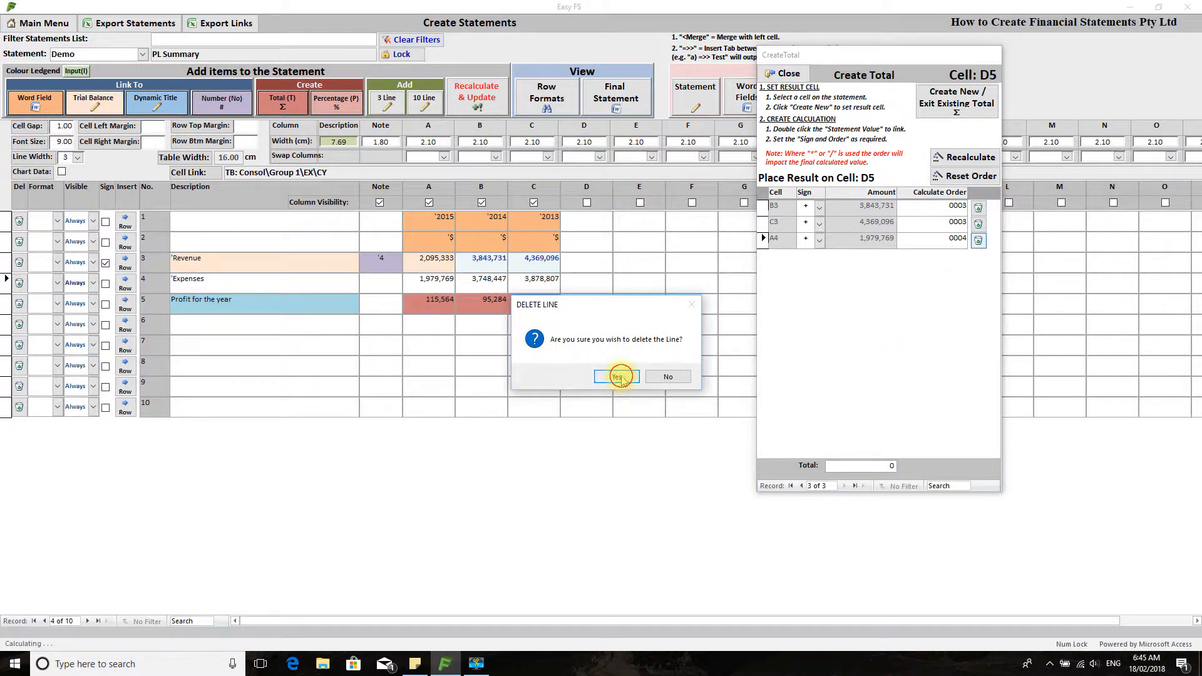
{"action": "left_click", "coordinate": [620, 375]}
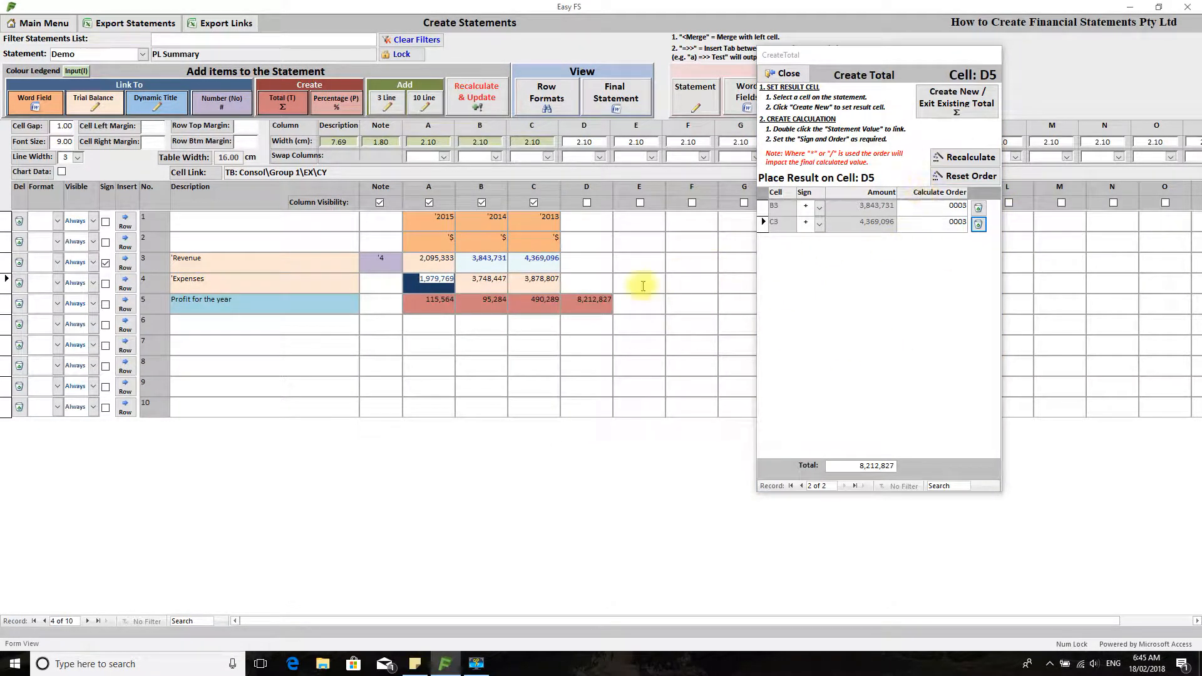
{"action": "left_click", "coordinate": [440, 263]}
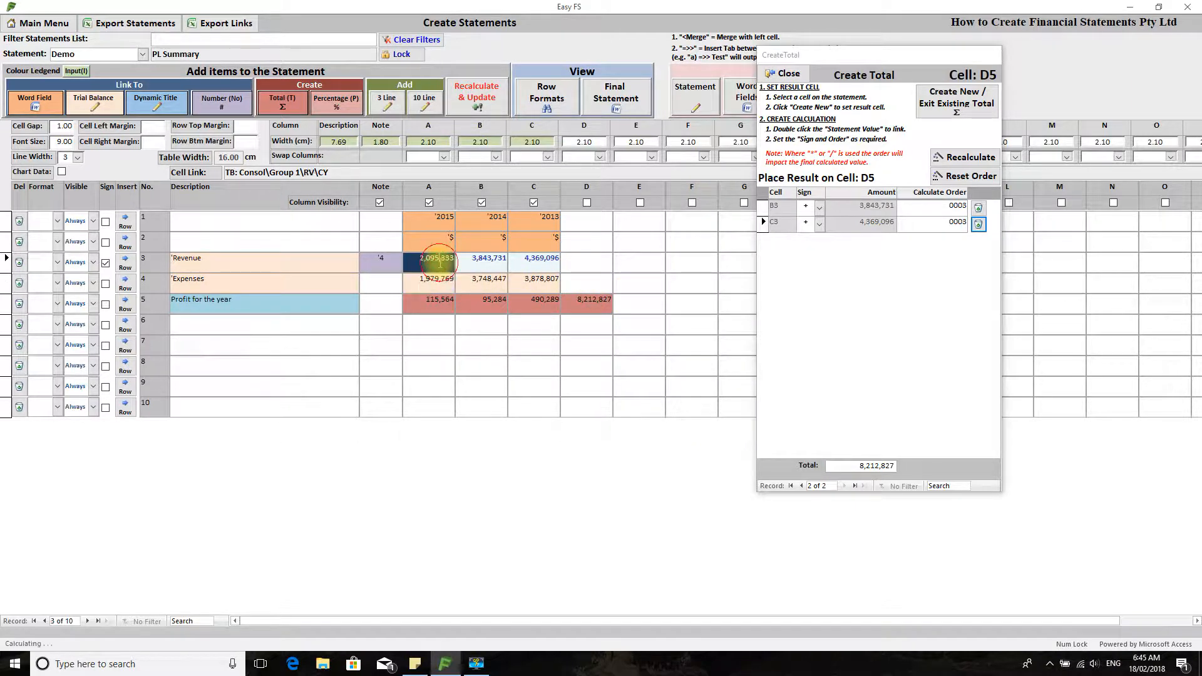
{"action": "double_click", "coordinate": [440, 263]}
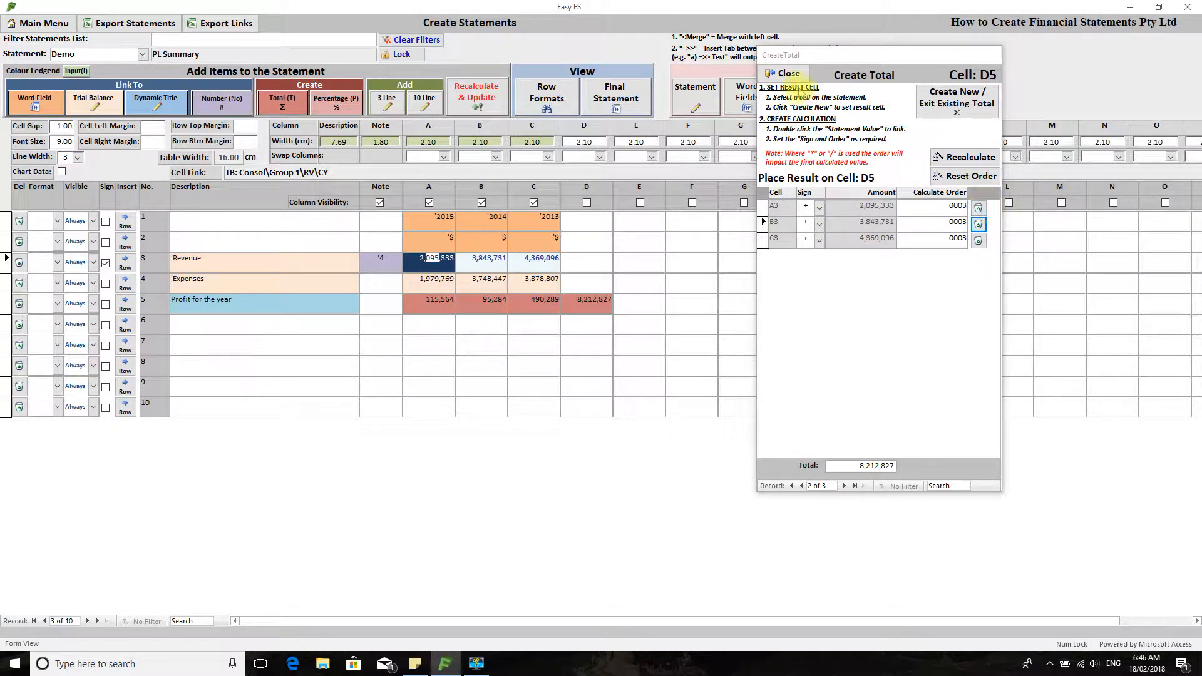
{"action": "left_click", "coordinate": [784, 74]}
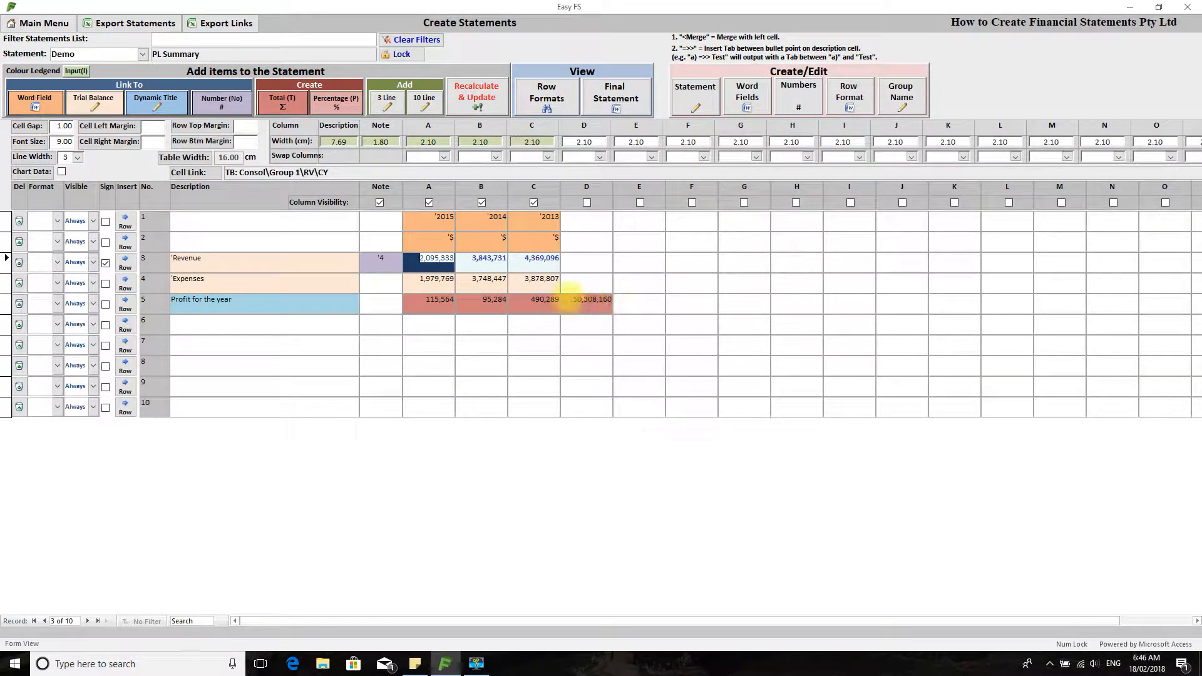
Delete the total from cell D5
{"action": "left_click", "coordinate": [592, 300]}
{"action": "left_click", "coordinate": [591, 320]}
Enter NP % as the description of row 7
{"action": "left_click", "coordinate": [425, 348]}
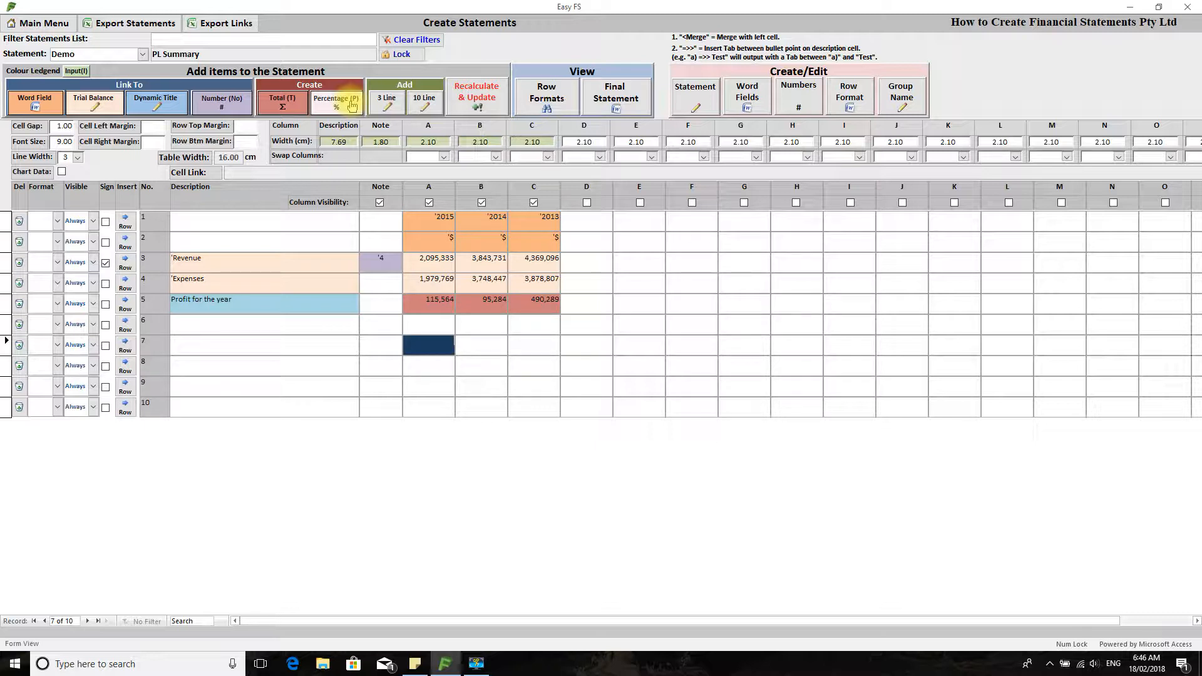
{"action": "left_click", "coordinate": [309, 343]}
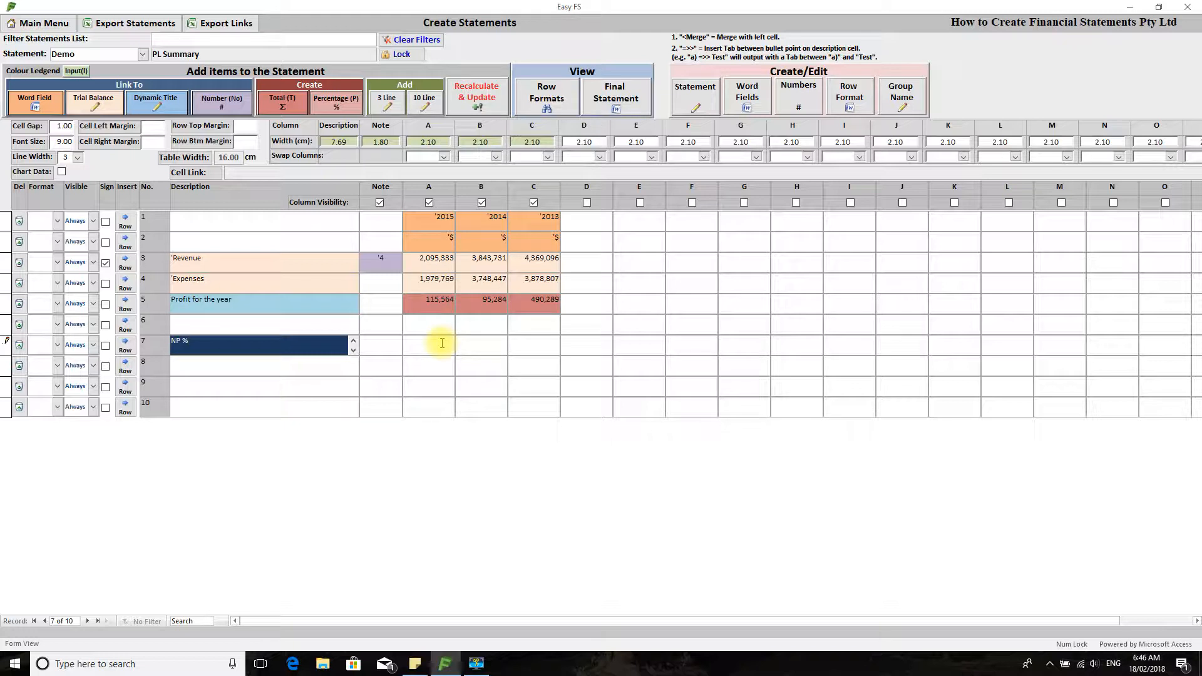
{"action": "left_click", "coordinate": [446, 347]}
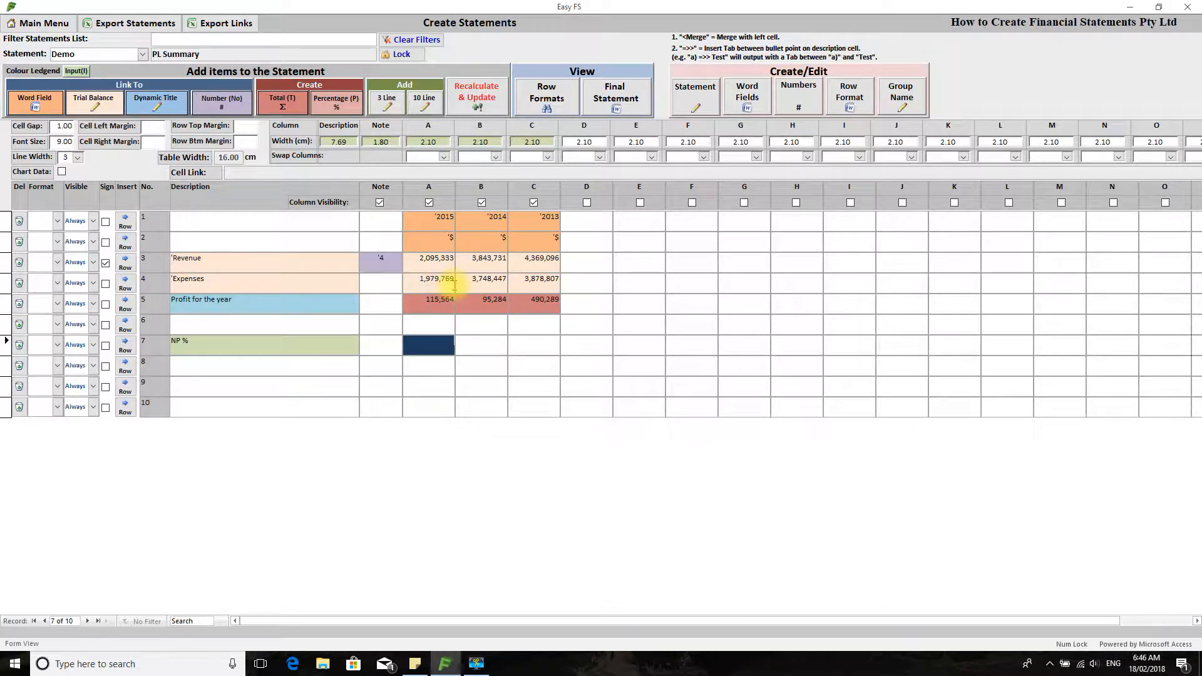
{"action": "left_click", "coordinate": [336, 102]}
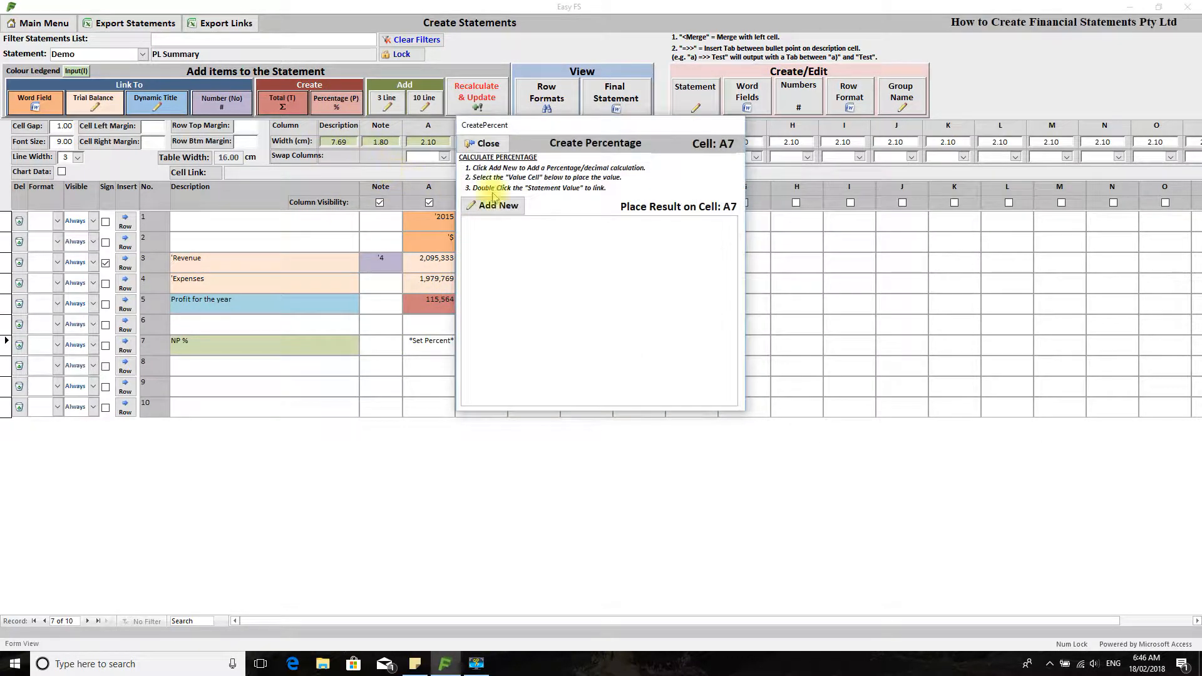
{"action": "left_click_drag", "start_coordinate": [562, 139], "coordinate": [763, 136]}
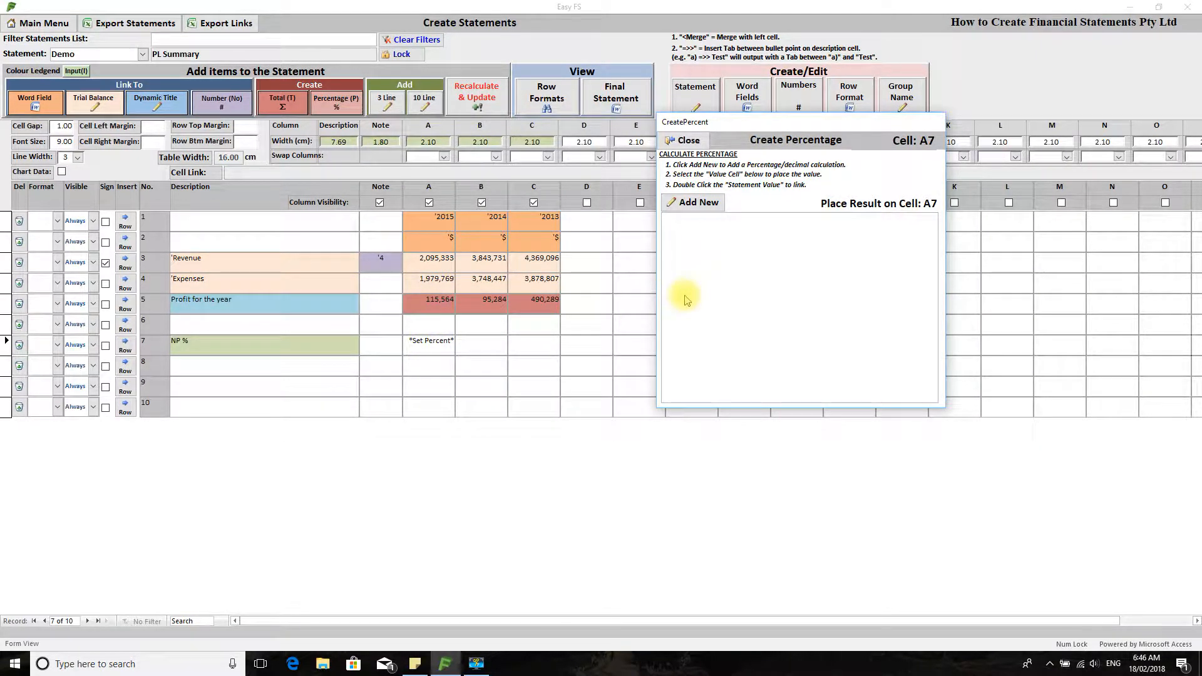
{"action": "left_click", "coordinate": [686, 140]}
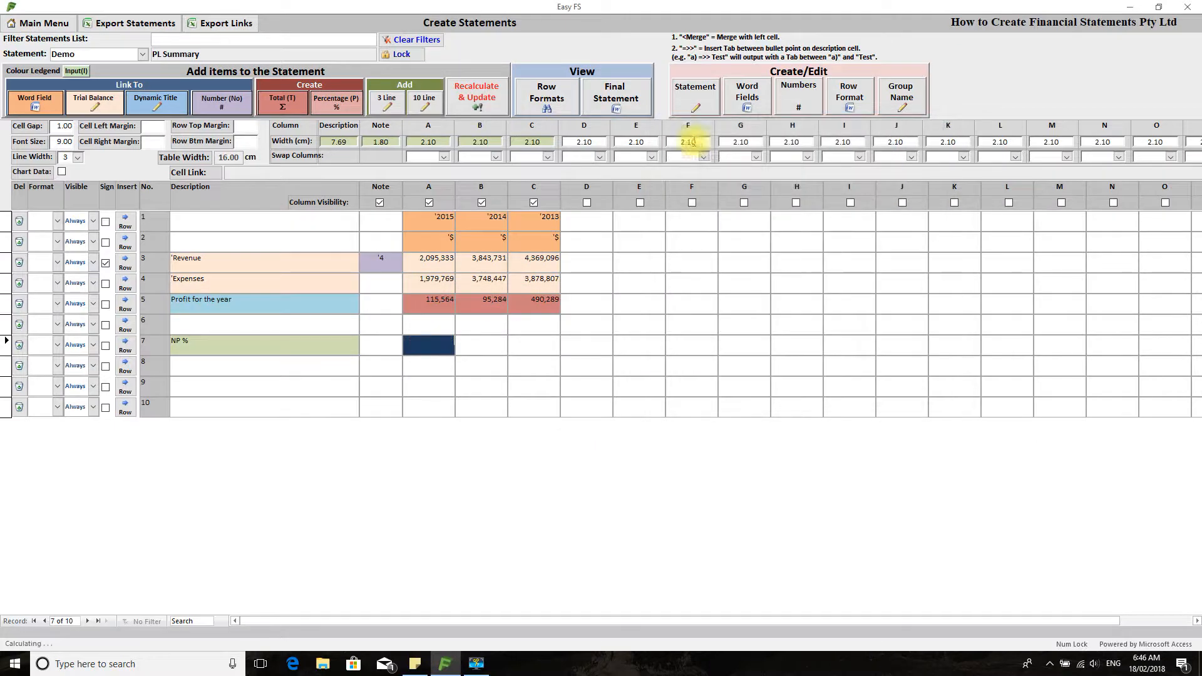
{"action": "left_click", "coordinate": [486, 372]}
Create a percentage in cell A7 that divides the 2015 profit (A5) by the 2015 Revenue (A3)
{"action": "left_click", "coordinate": [438, 347]}
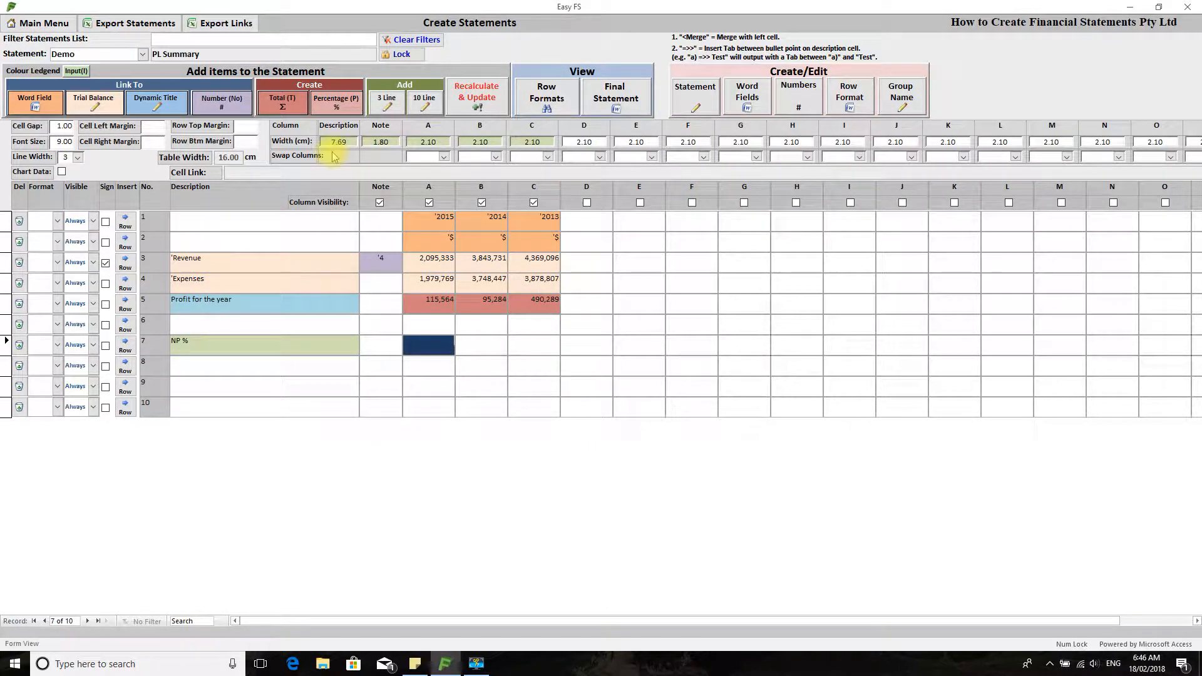
{"action": "left_click", "coordinate": [337, 102]}
{"action": "left_click_drag", "start_coordinate": [542, 124], "coordinate": [808, 109]}
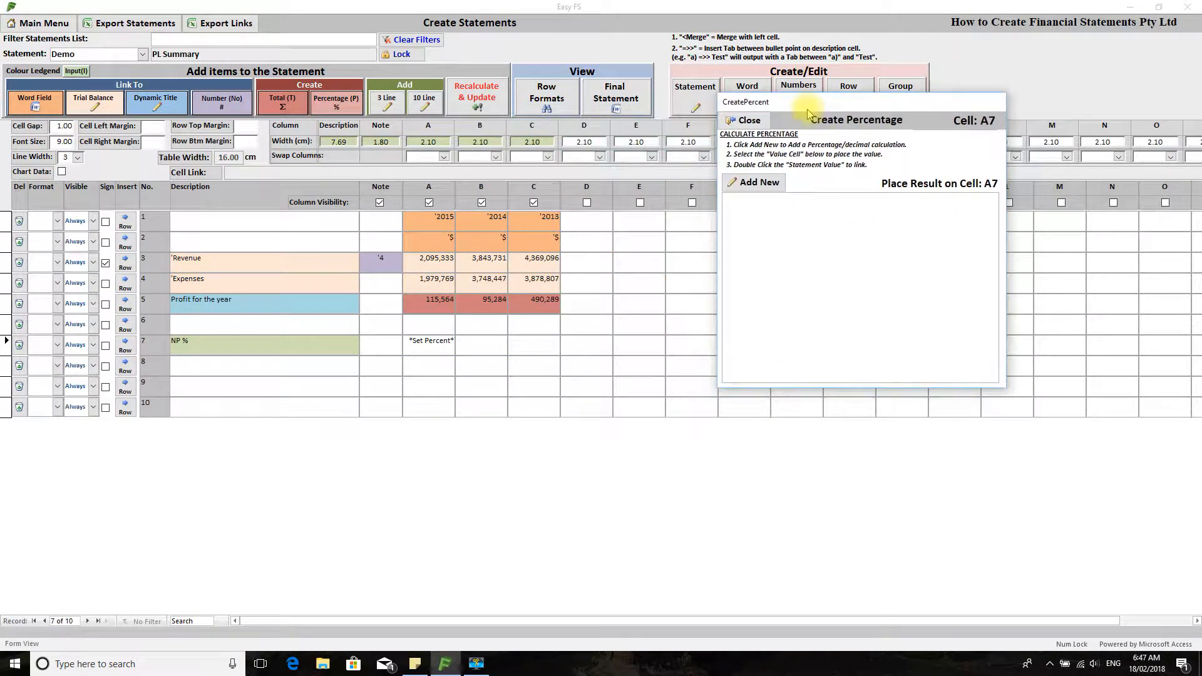
{"action": "left_click", "coordinate": [753, 188]}
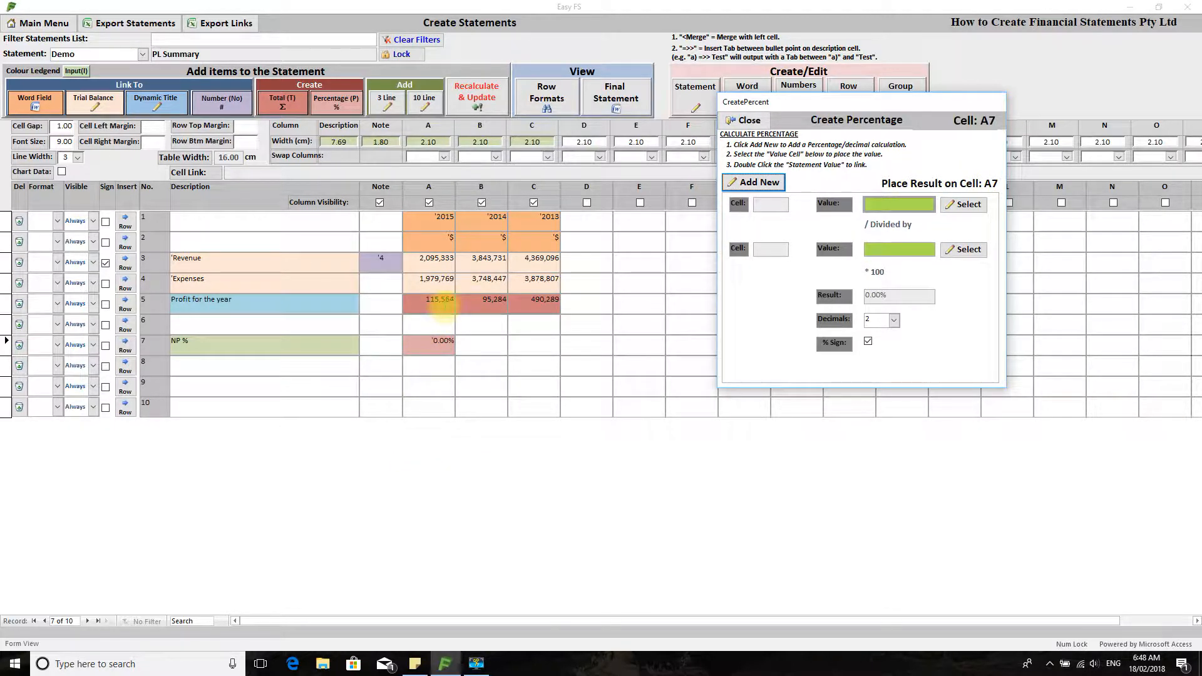
{"action": "double_click", "coordinate": [442, 300]}
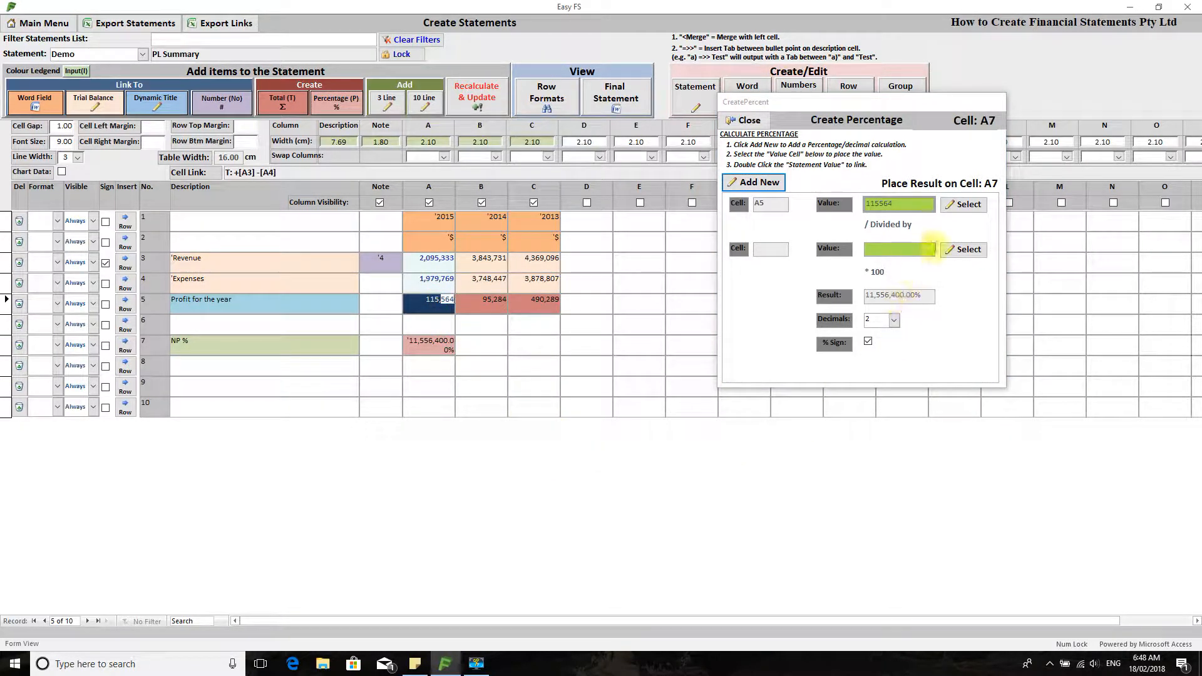
{"action": "left_click", "coordinate": [970, 253]}
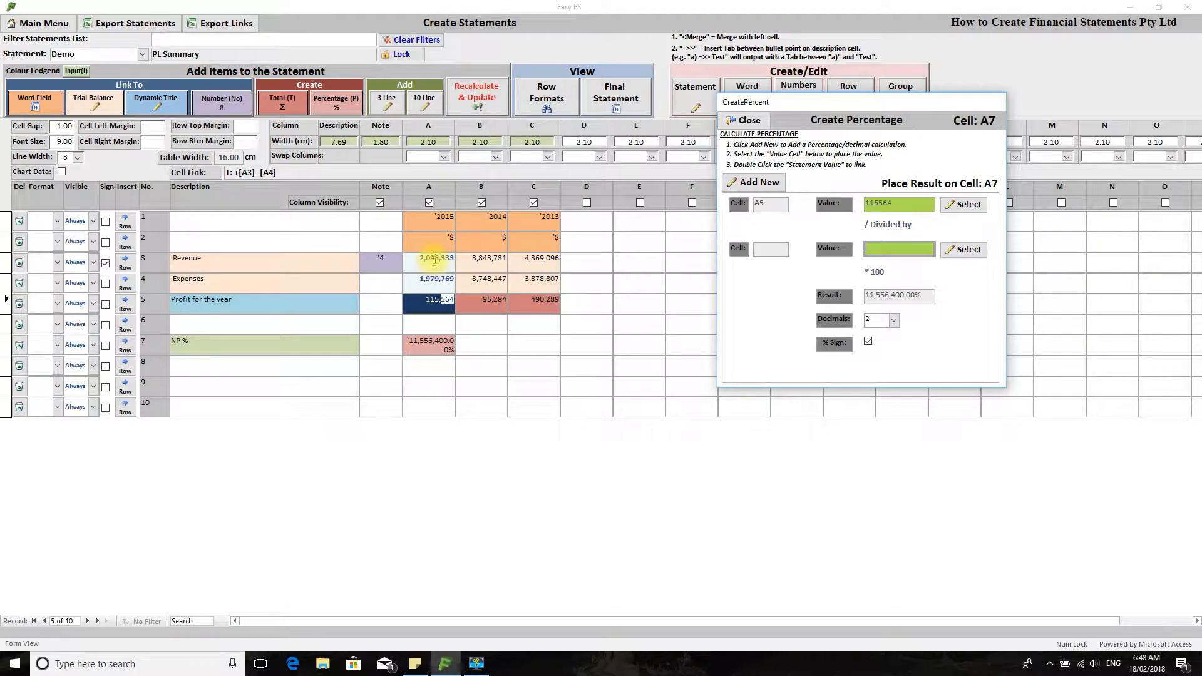
{"action": "left_click", "coordinate": [436, 258]}
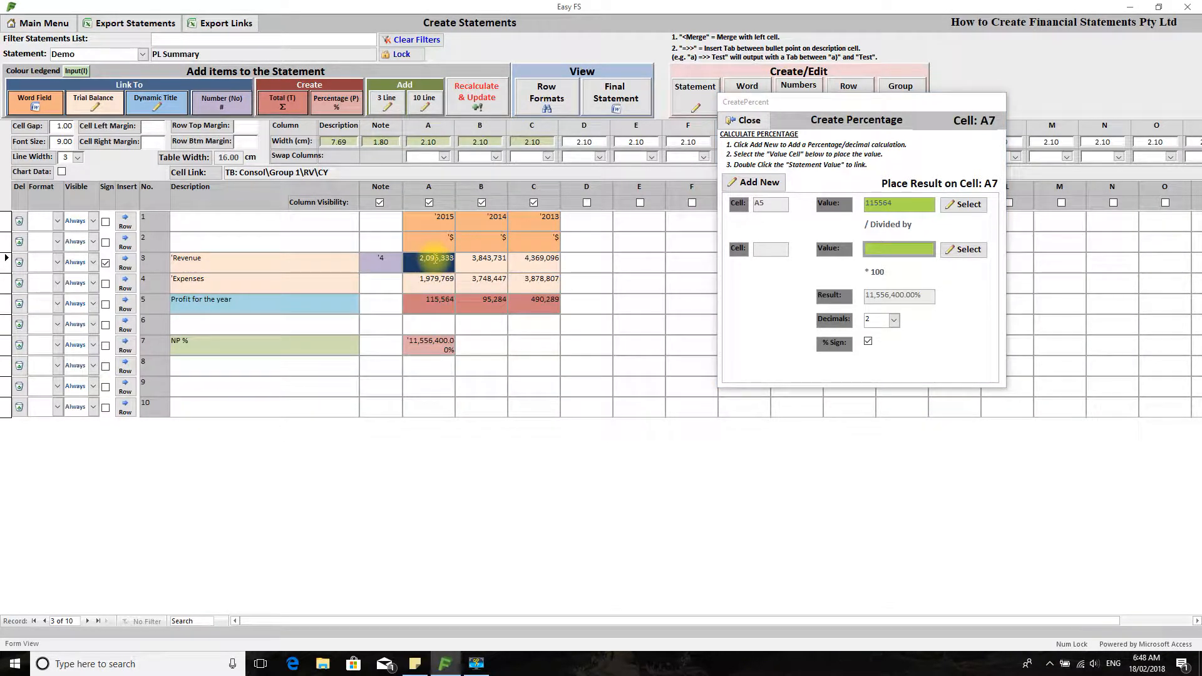
{"action": "double_click", "coordinate": [435, 258]}
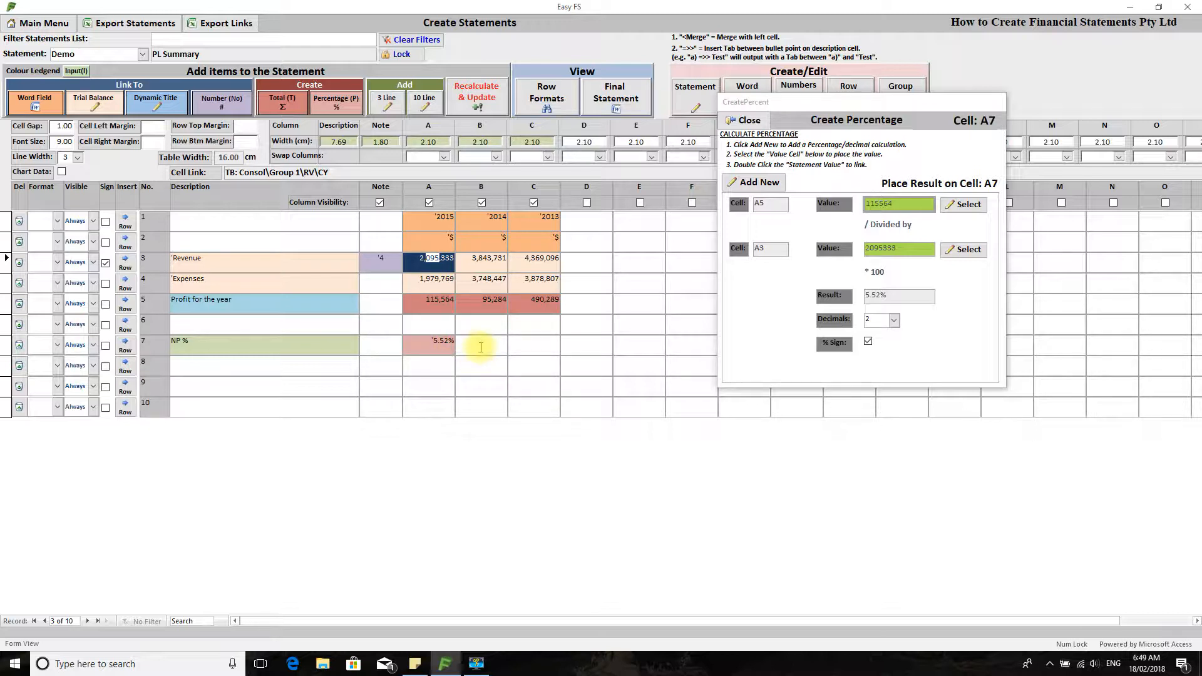
Try the A7 percentage with 0 and 1 decimals and without the percent sign, restoring 2 decimals and the sign
{"action": "left_click", "coordinate": [894, 321]}
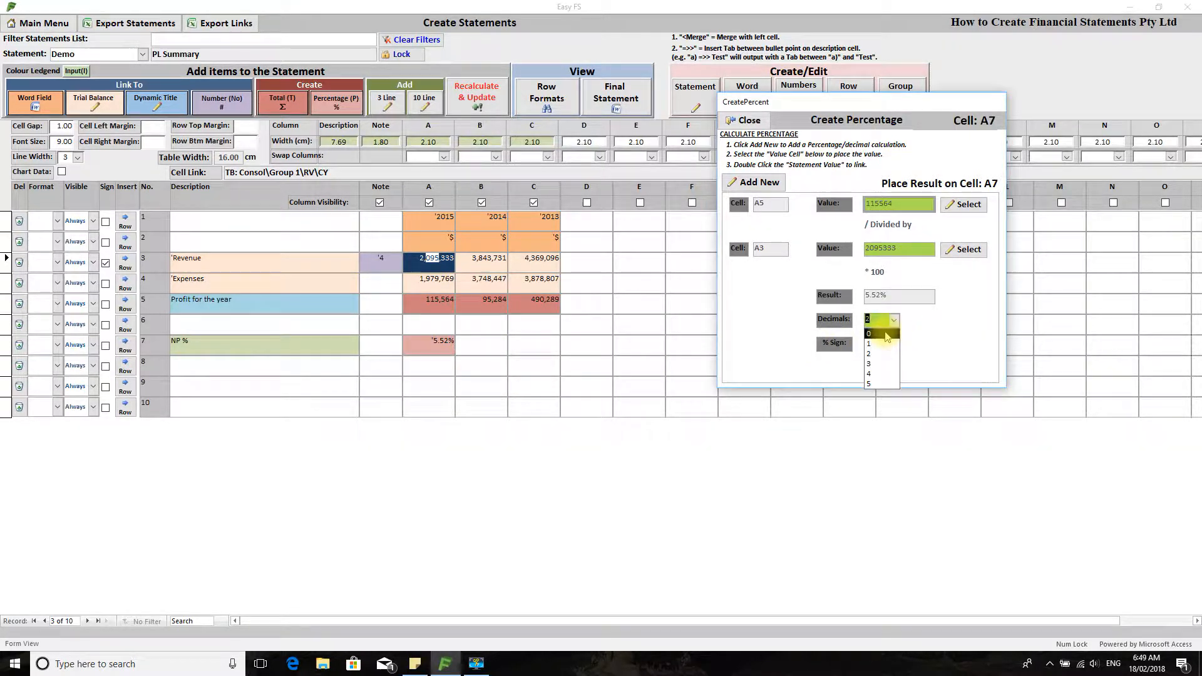
{"action": "left_click", "coordinate": [887, 334]}
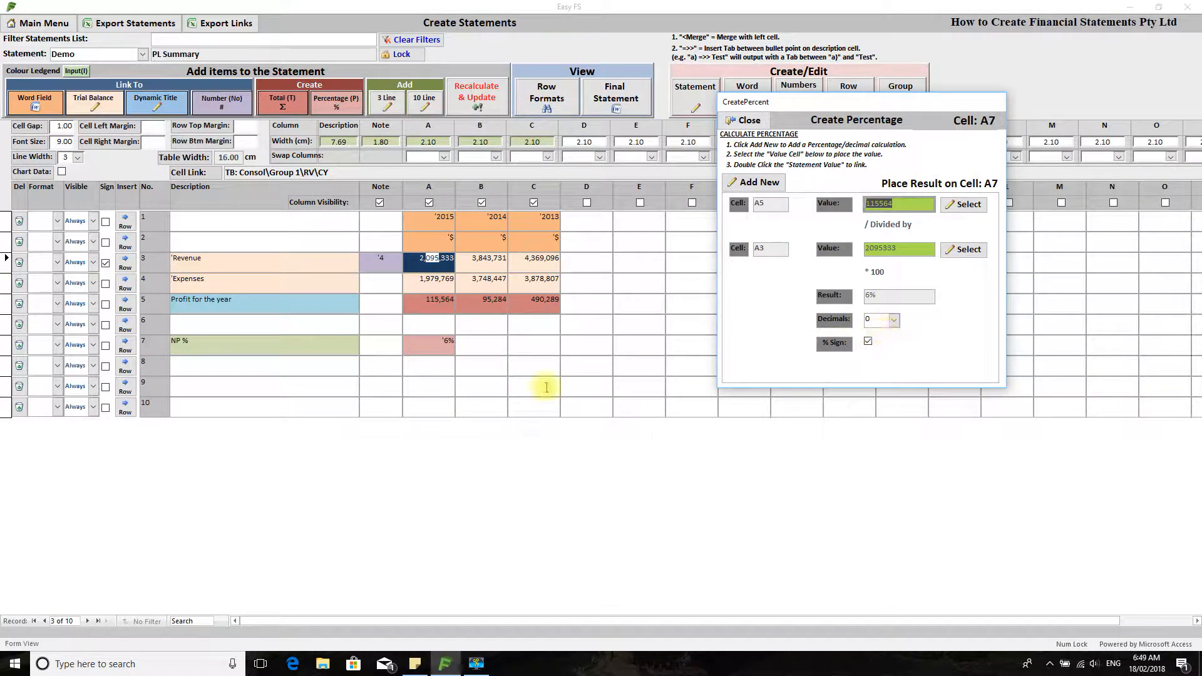
{"action": "left_click", "coordinate": [898, 322]}
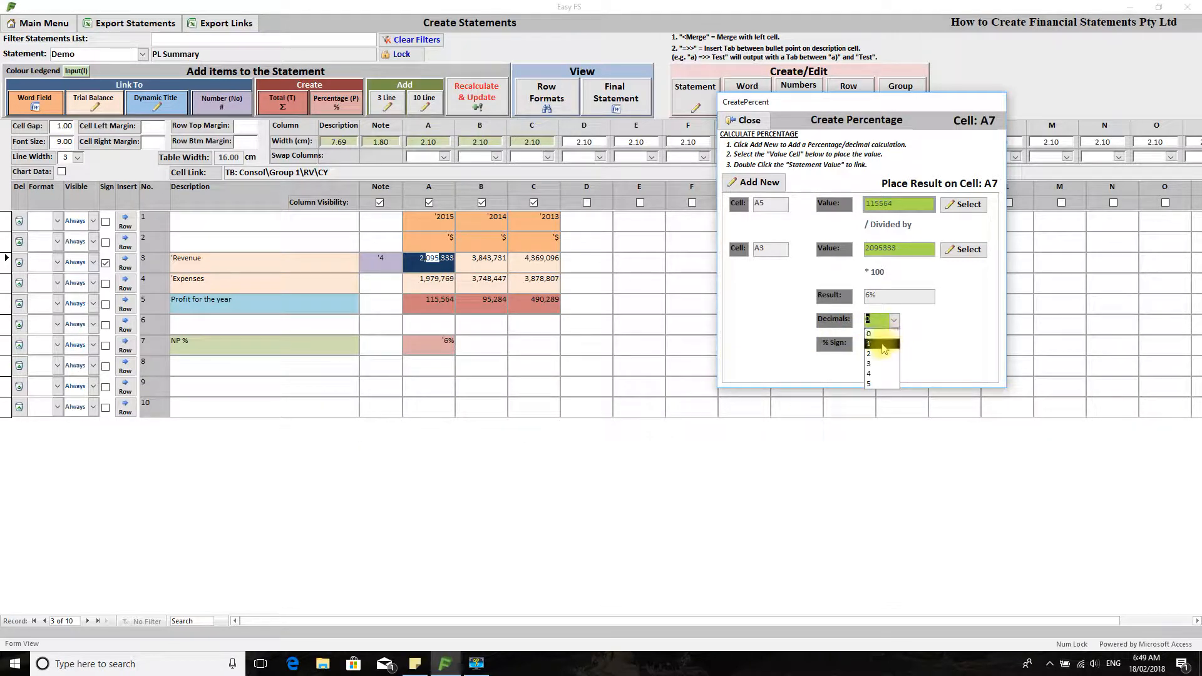
{"action": "left_click", "coordinate": [886, 343]}
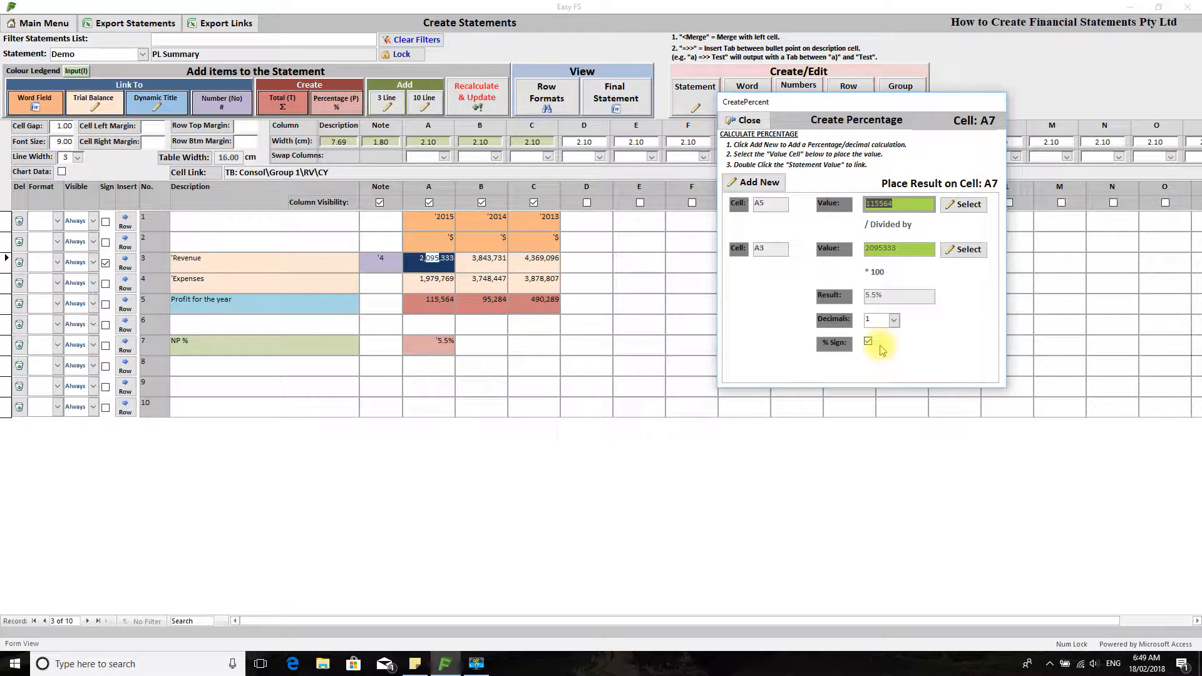
{"action": "left_click", "coordinate": [894, 320]}
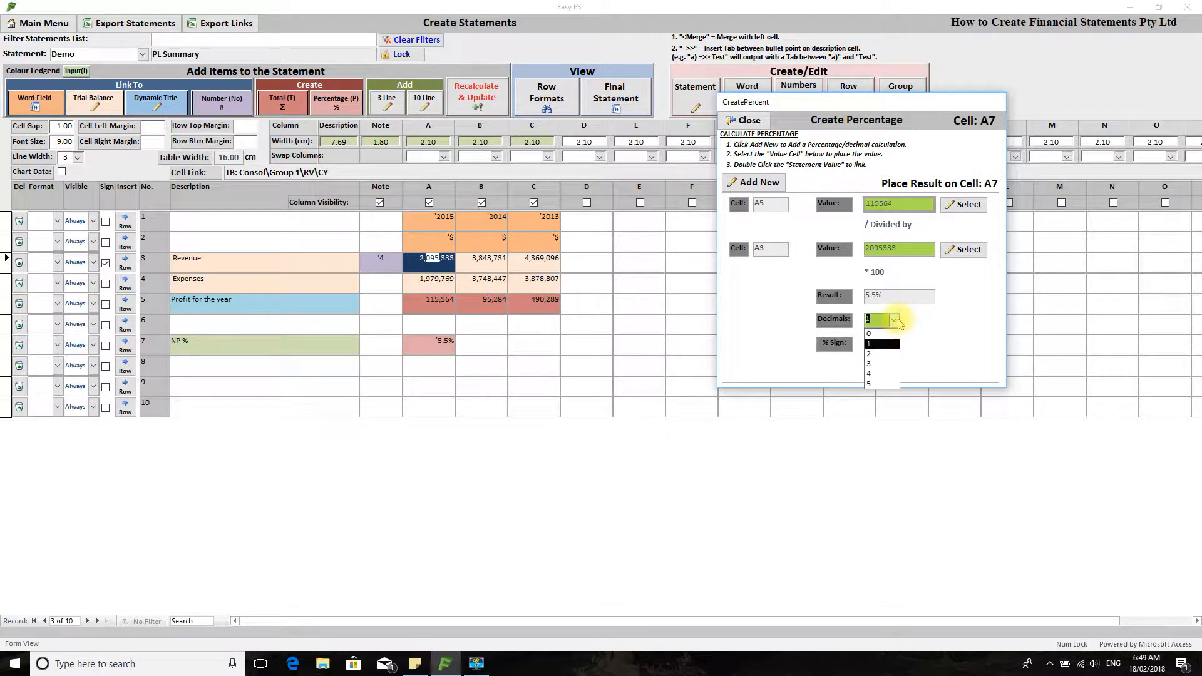
{"action": "left_click", "coordinate": [882, 354]}
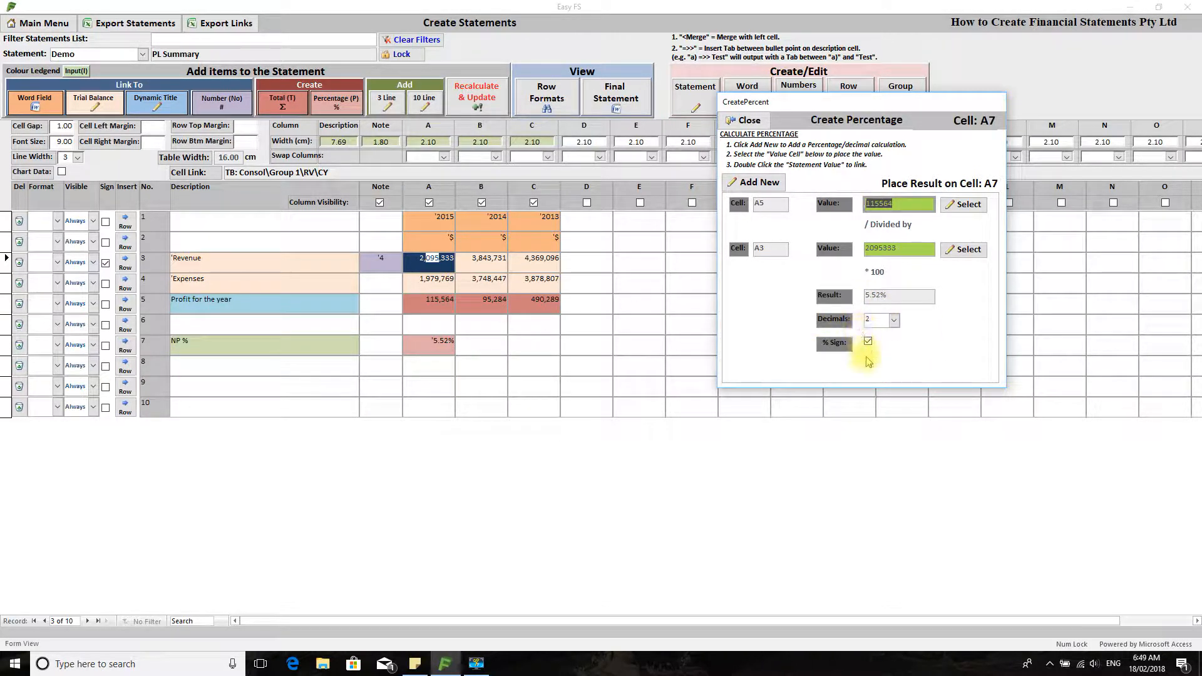
{"action": "left_click", "coordinate": [868, 342]}
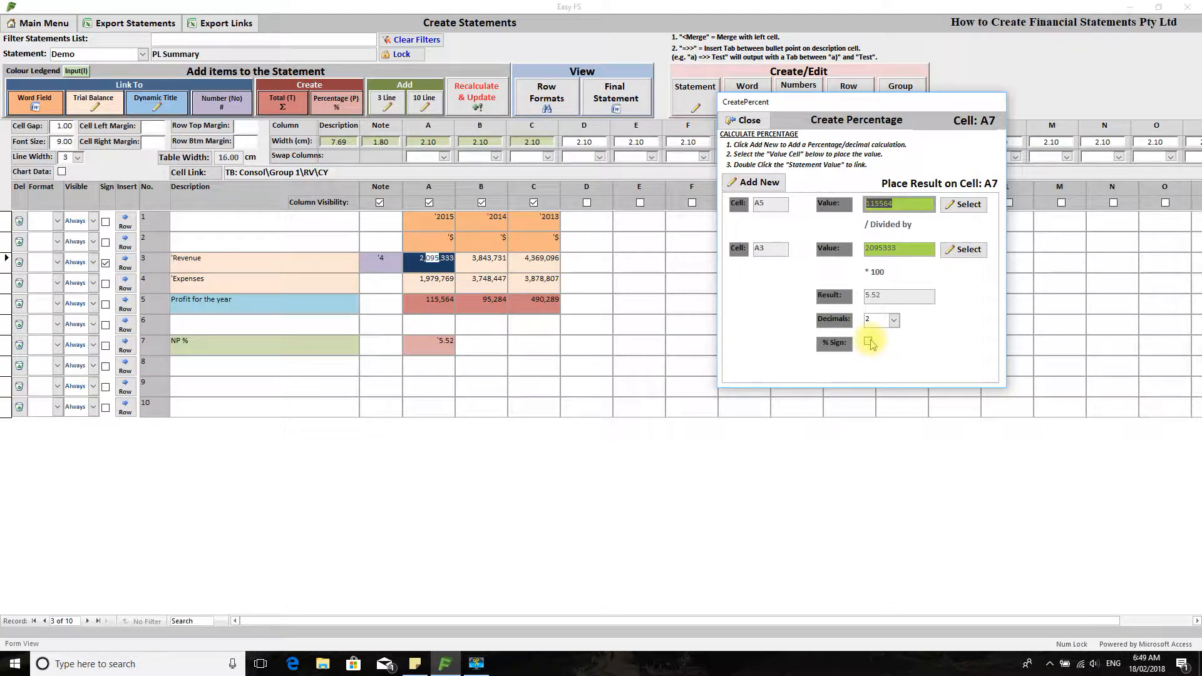
{"action": "left_click", "coordinate": [869, 342]}
Close the percentage window for cell A7
{"action": "left_click", "coordinate": [486, 346]}
{"action": "left_click", "coordinate": [536, 346]}
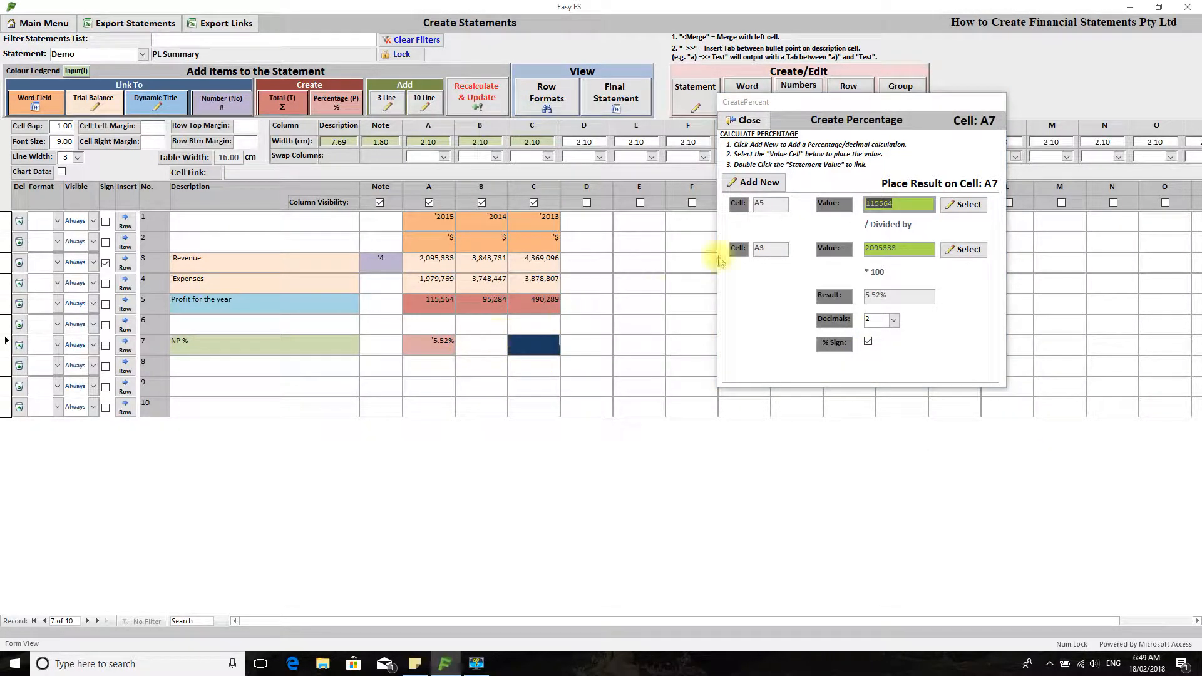
{"action": "left_click", "coordinate": [755, 120]}
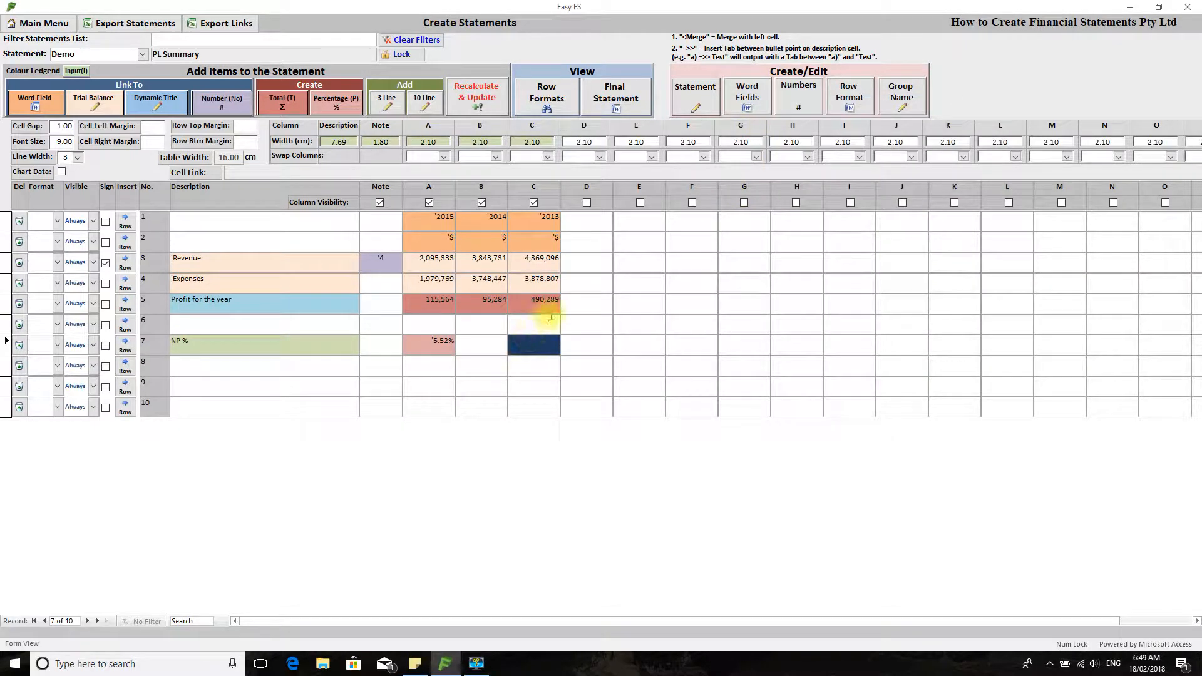
{"action": "left_click", "coordinate": [634, 350]}
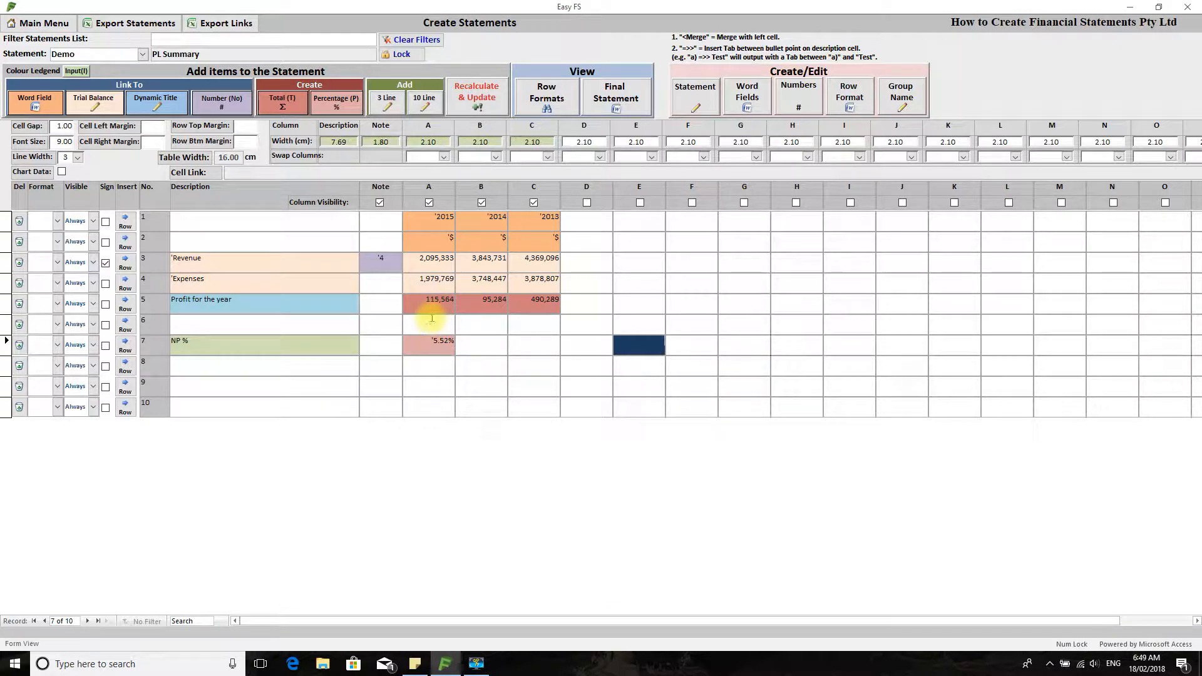
Overwrite the 2015 Revenue in cell A3 with 1,500,000, and recalculate and update the statement
{"action": "left_click", "coordinate": [416, 257]}
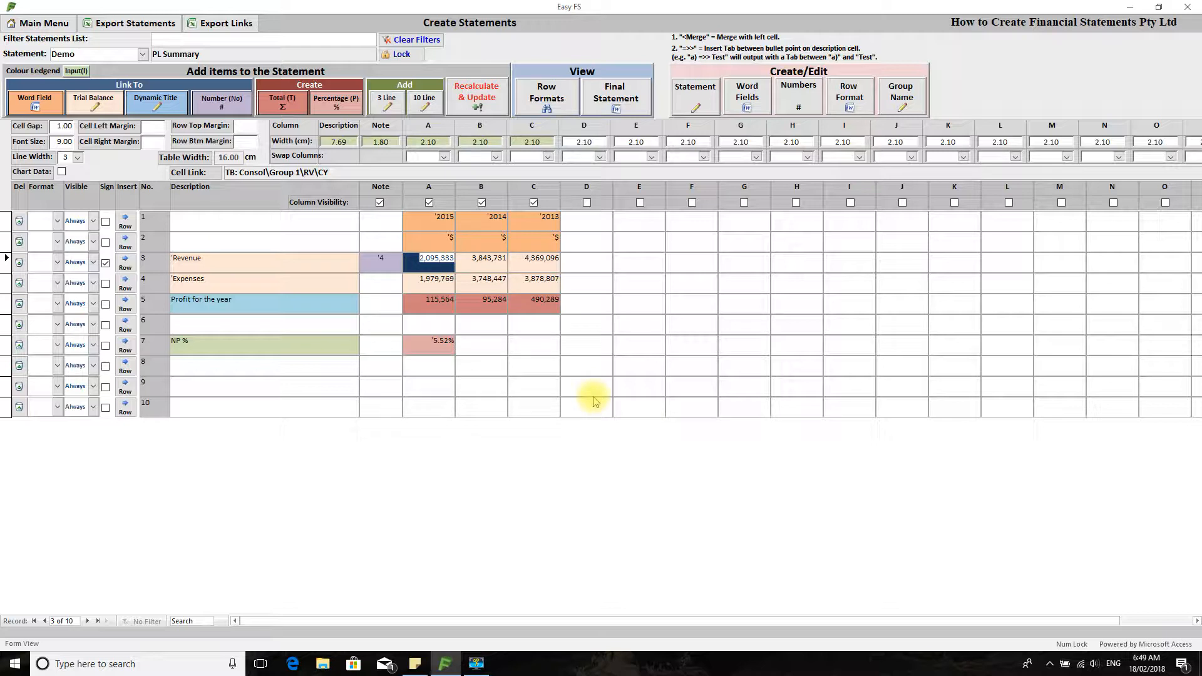
{"action": "type", "text": "1,500,000"}
{"action": "left_click", "coordinate": [651, 283]}
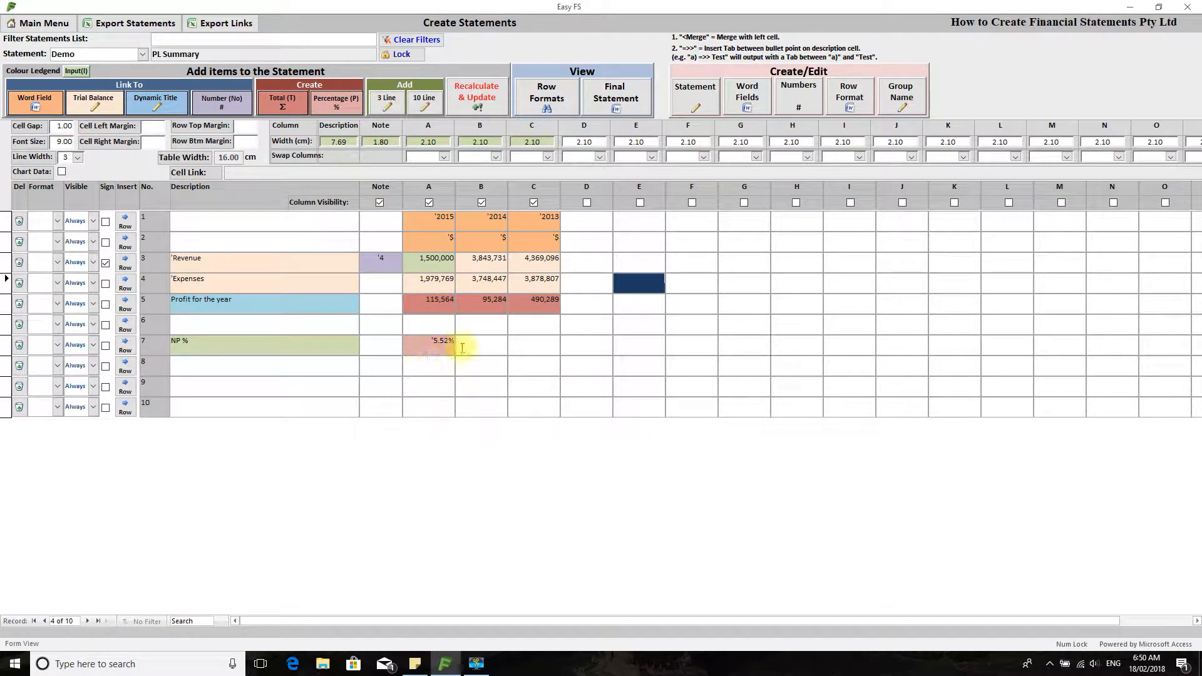
{"action": "left_click", "coordinate": [475, 95]}
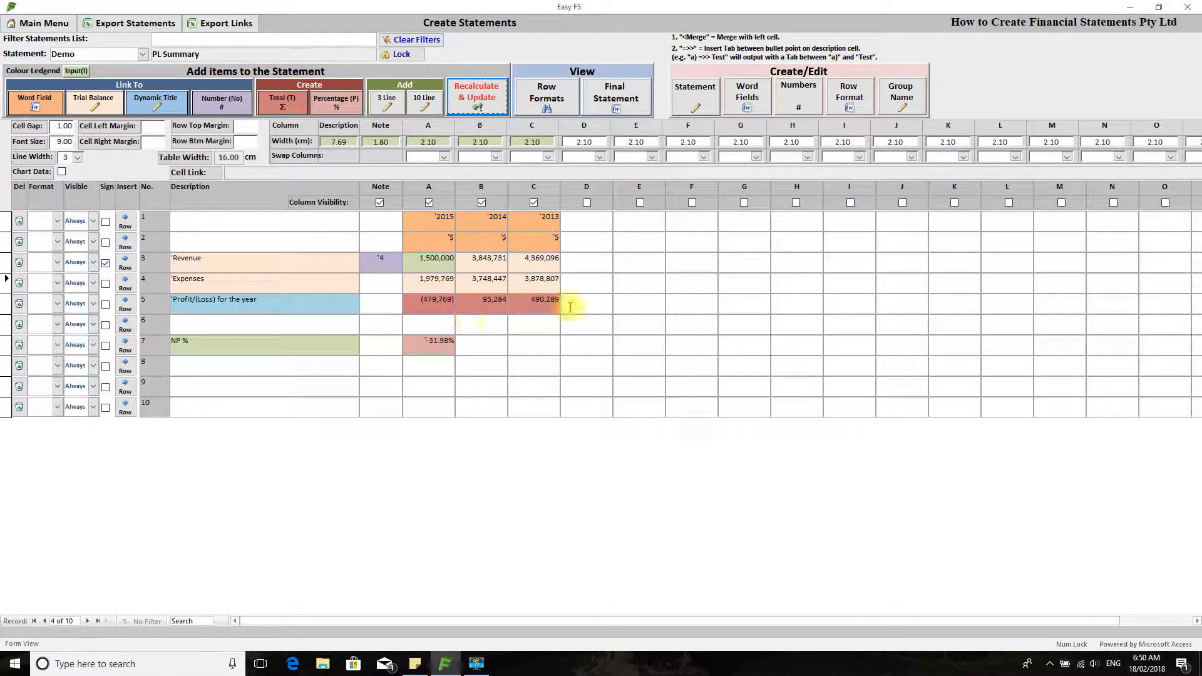
Set the visibility of the empty rows 8, 9 and 10 to Hidden
{"action": "left_click", "coordinate": [600, 306]}
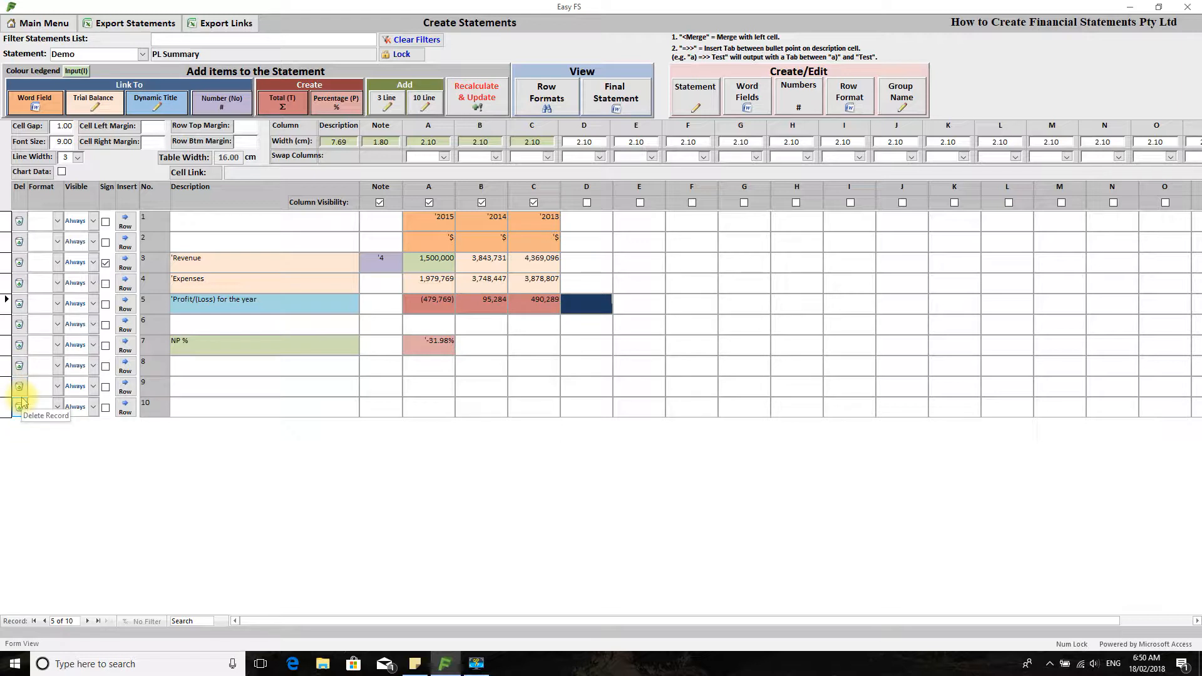
{"action": "left_click", "coordinate": [93, 366]}
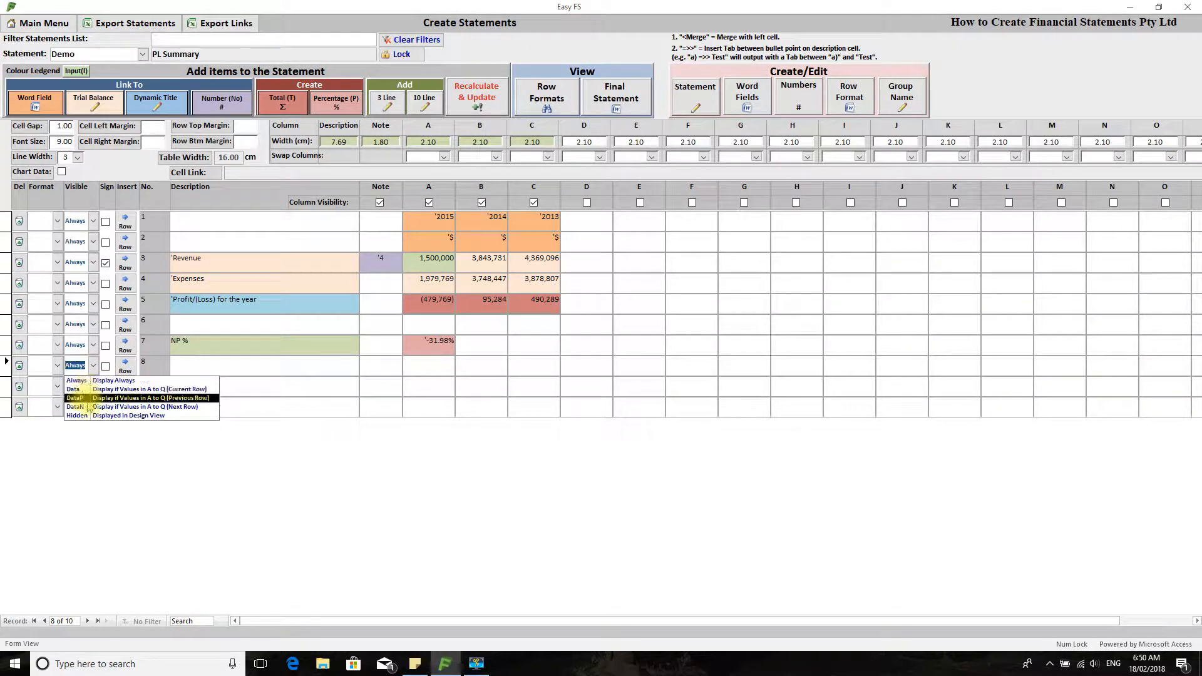
{"action": "left_click", "coordinate": [119, 416]}
{"action": "left_click", "coordinate": [93, 386]}
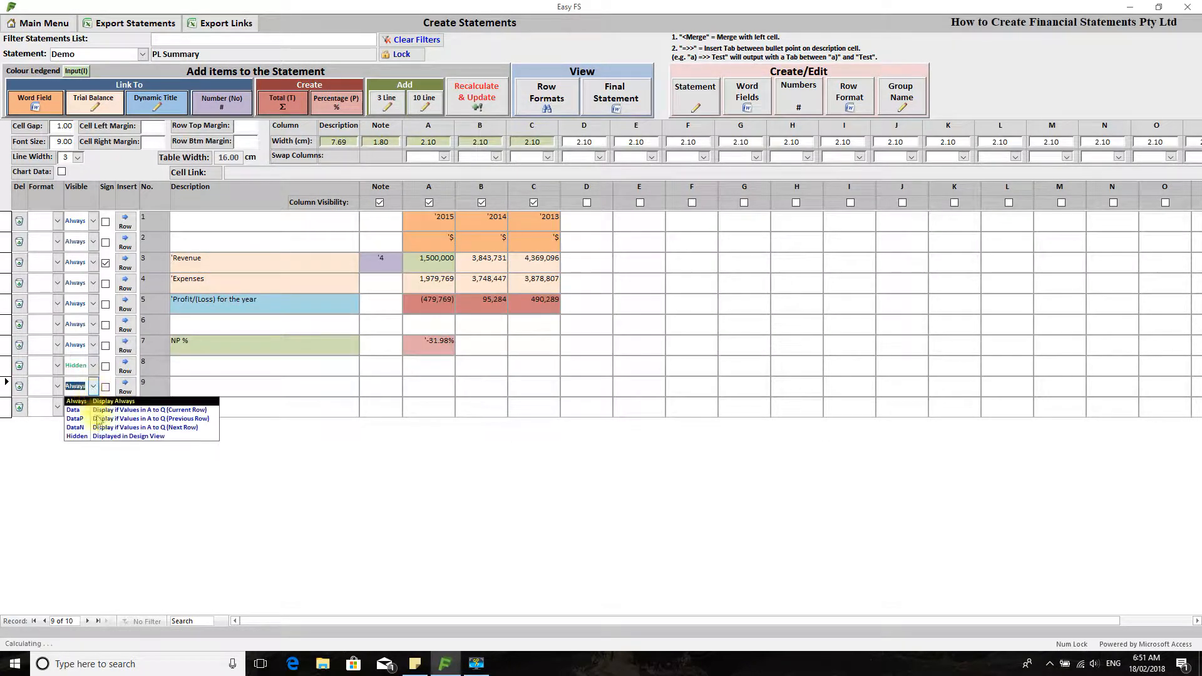
{"action": "left_click", "coordinate": [100, 436]}
{"action": "left_click", "coordinate": [92, 407]}
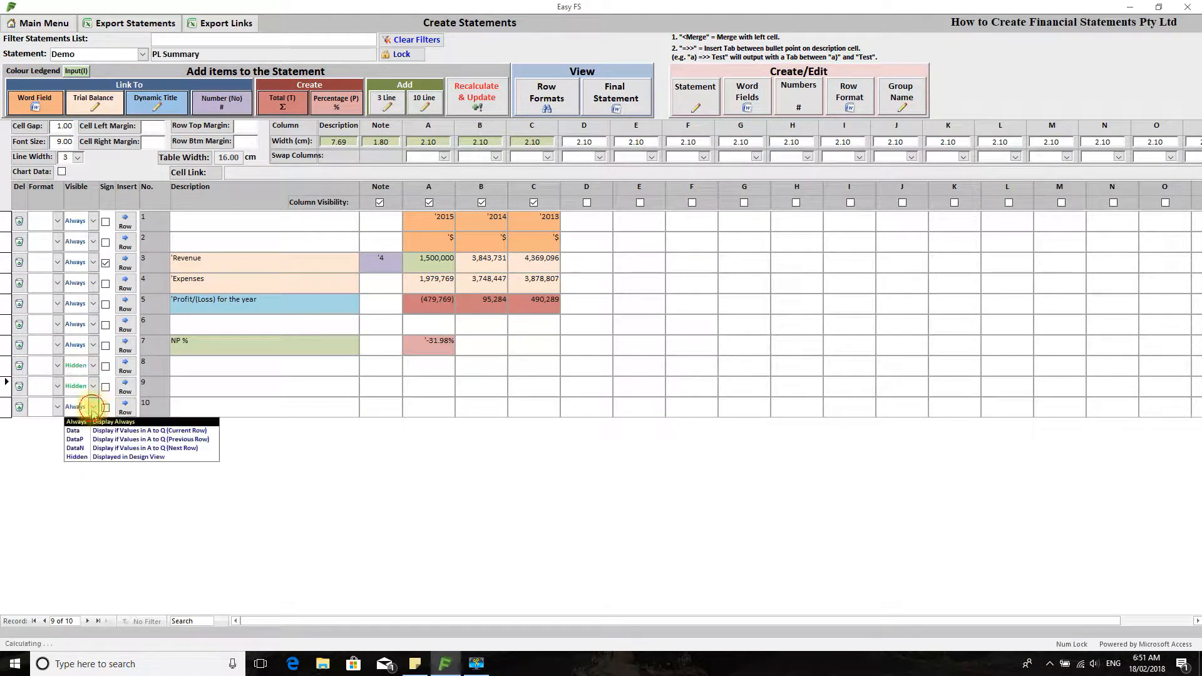
{"action": "left_click", "coordinate": [116, 457]}
{"action": "left_click", "coordinate": [207, 374]}
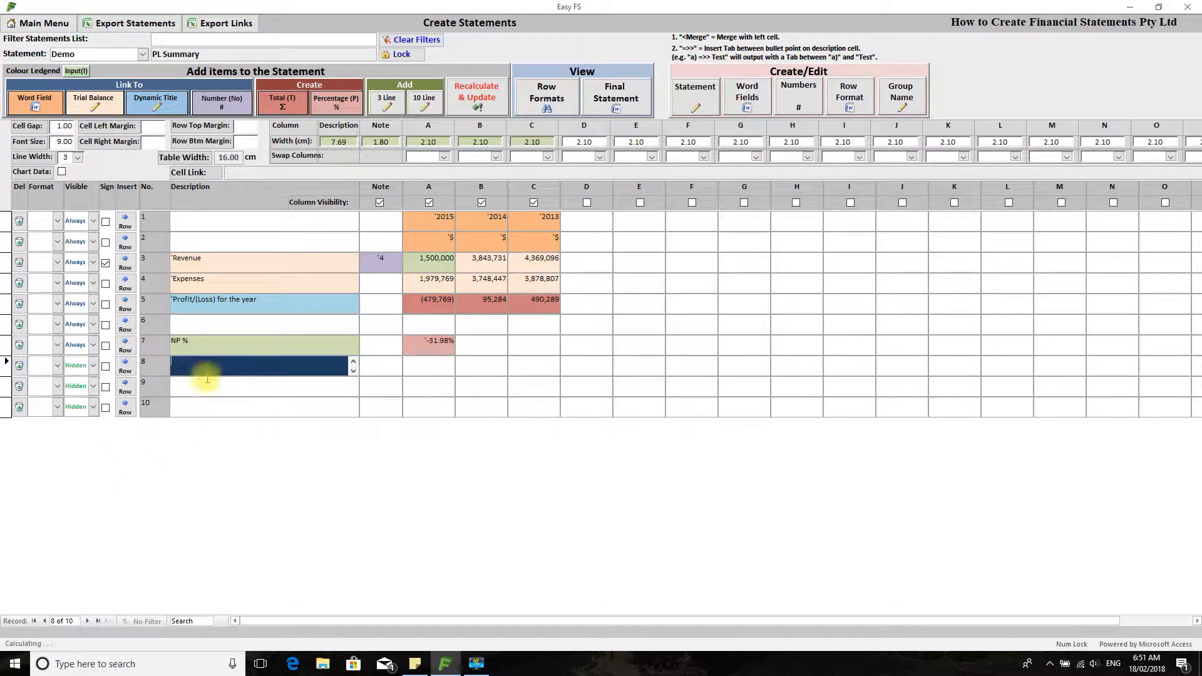
{"action": "left_click", "coordinate": [42, 221]}
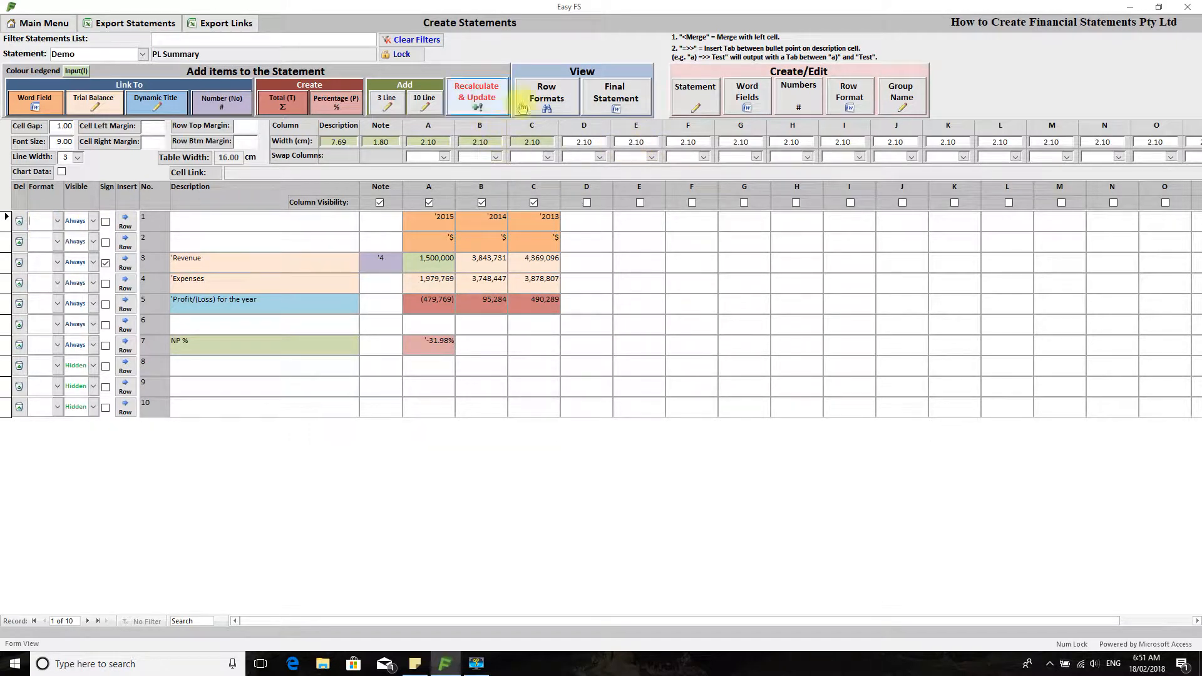
{"action": "left_click", "coordinate": [56, 221]}
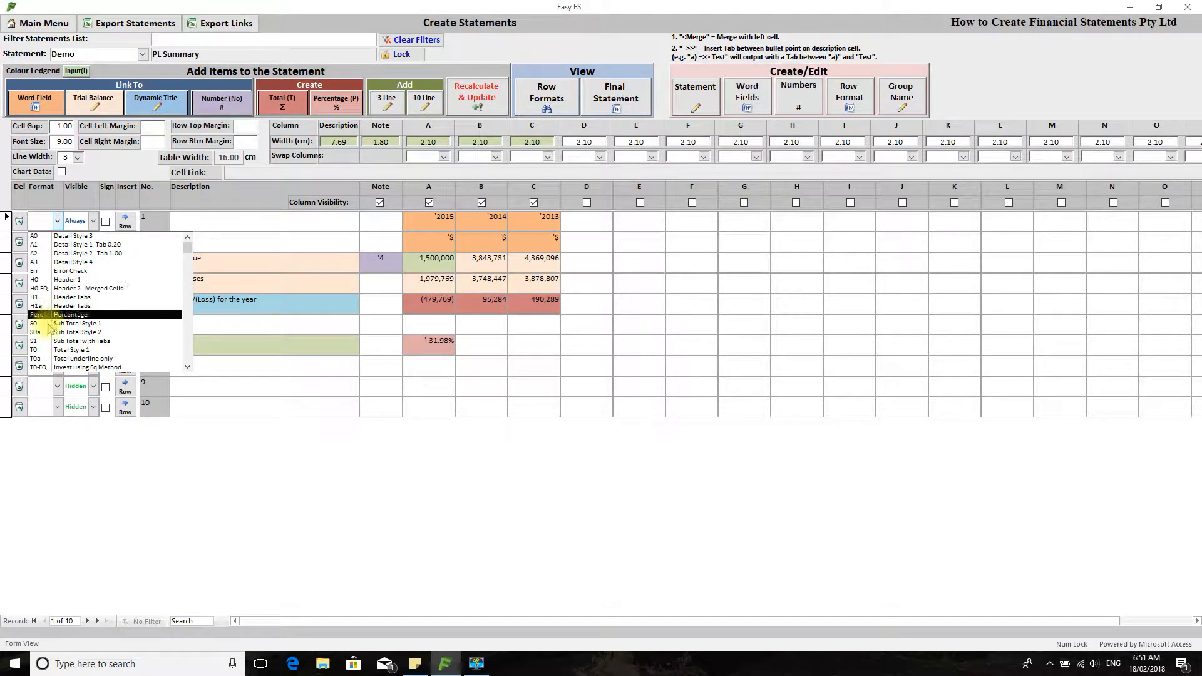
{"action": "mouse_move", "coordinate": [187, 250]}
{"action": "left_mouse_down"}
{"action": "mouse_move", "coordinate": [188, 349]}
{"action": "mouse_move", "coordinate": [187, 240]}
{"action": "left_mouse_up"}
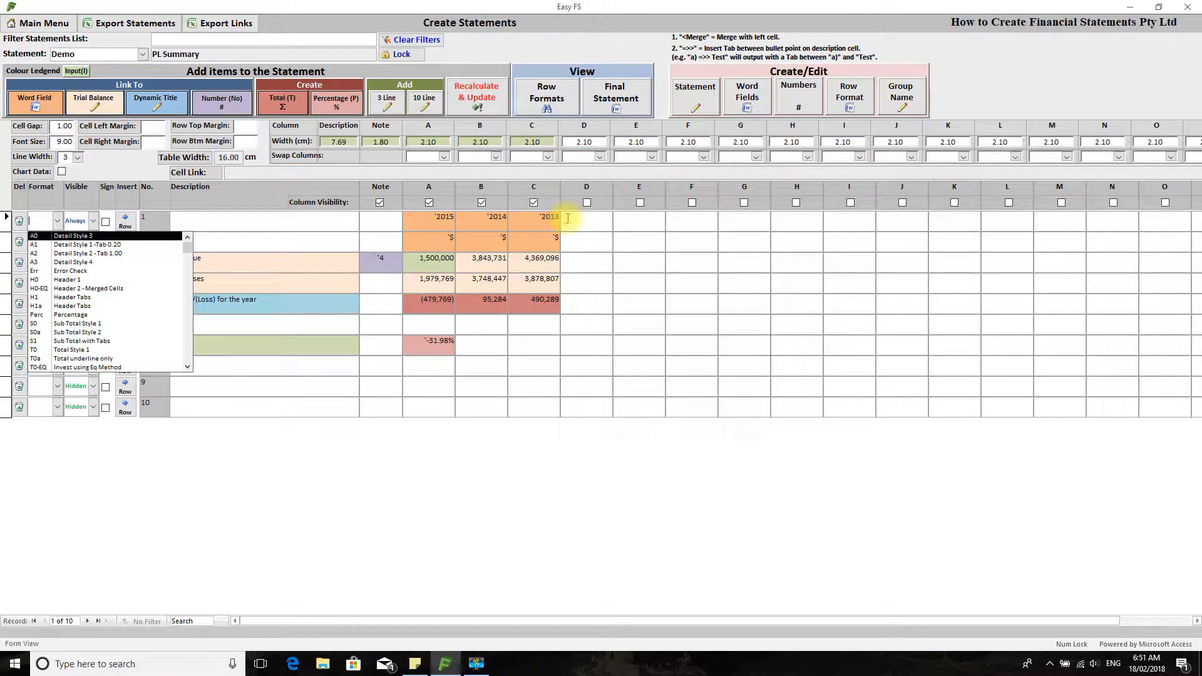
{"action": "left_click", "coordinate": [602, 246]}
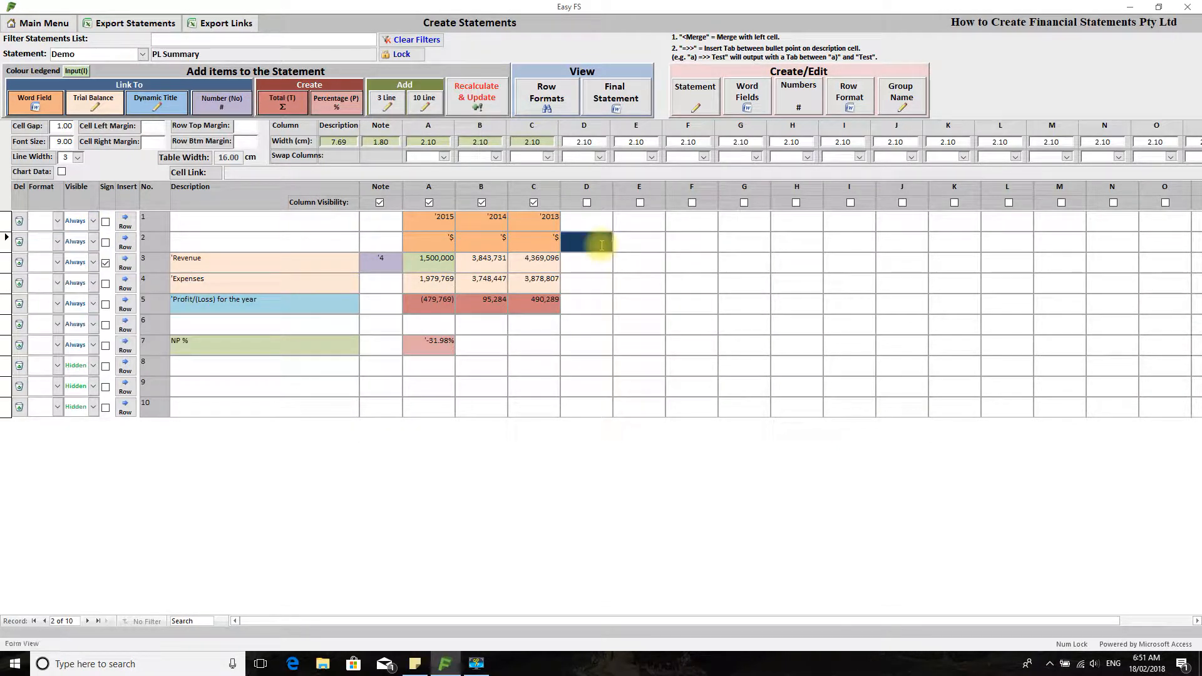
Apply the H0 (Header 1) format to rows 1 and 2, the year and dollar headings
{"action": "left_click", "coordinate": [58, 221]}
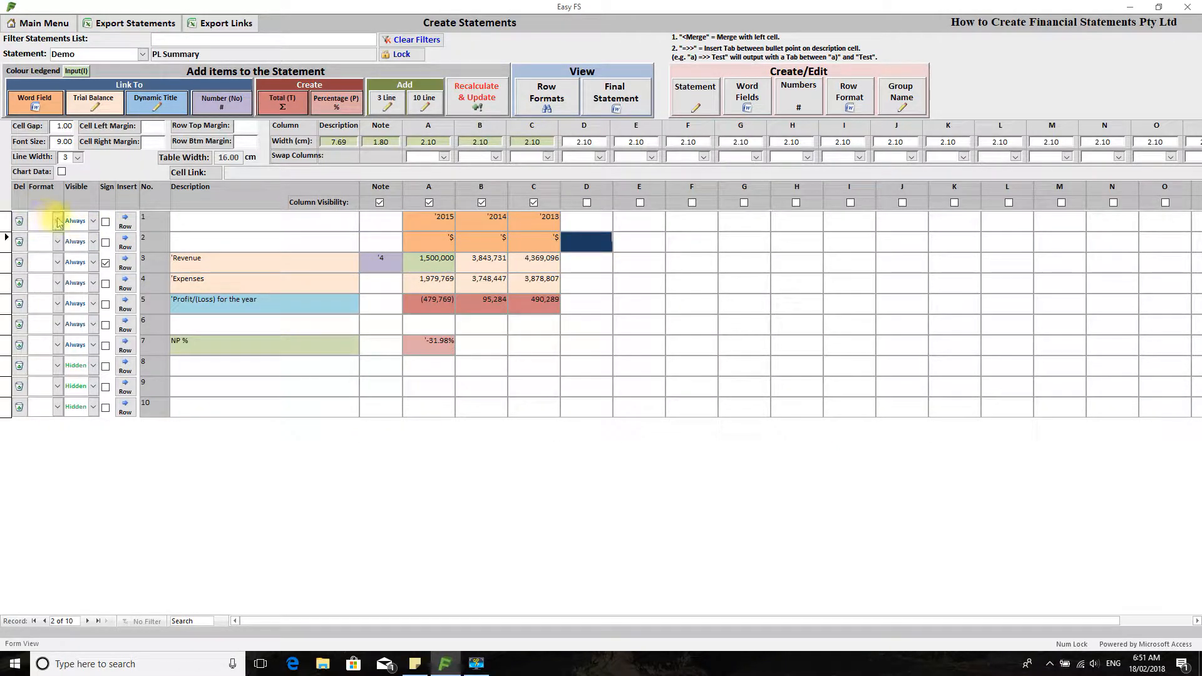
{"action": "type", "text": "h0"}
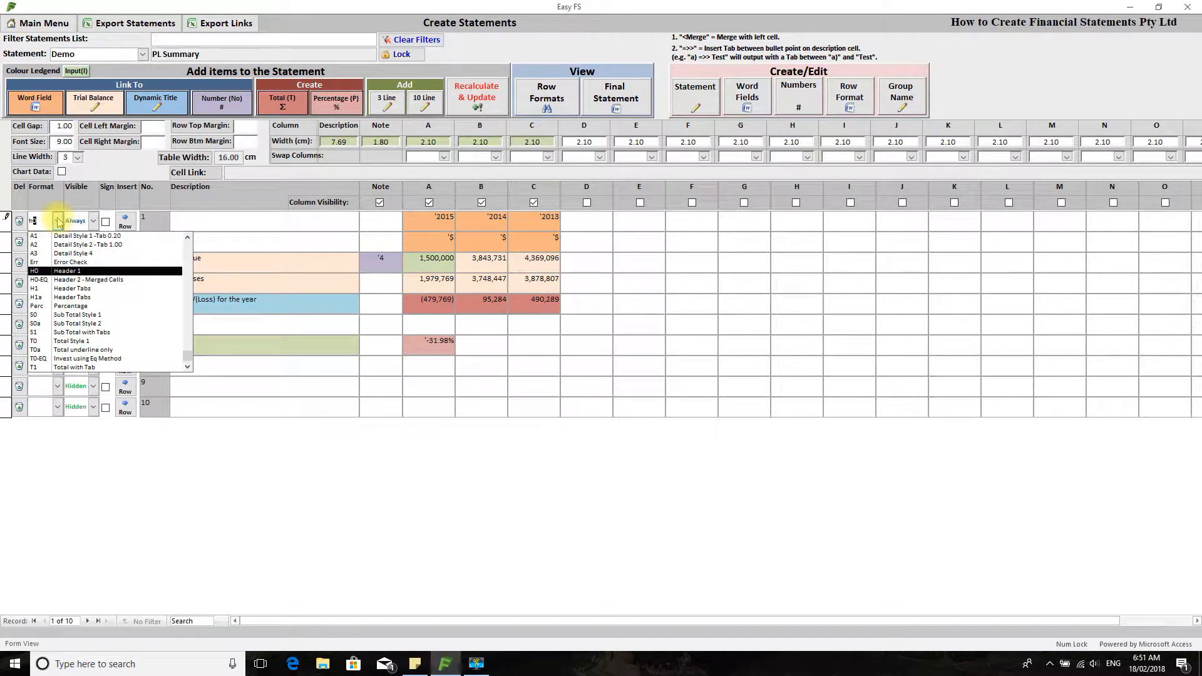
{"action": "left_click", "coordinate": [60, 271]}
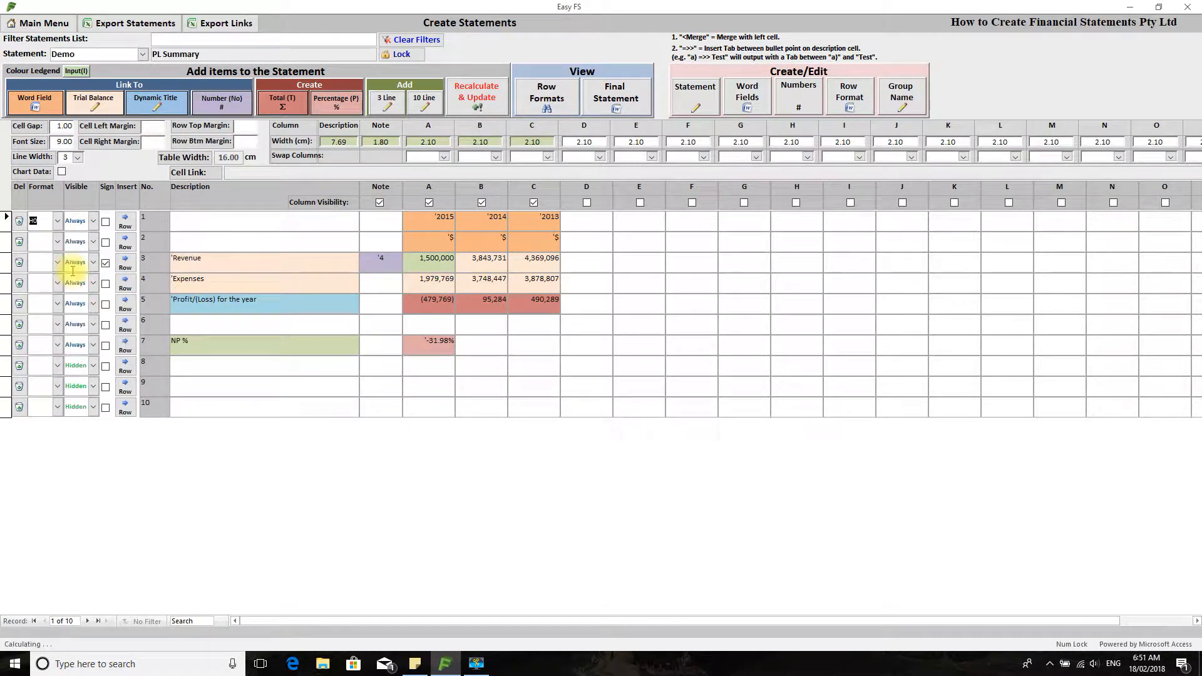
{"action": "left_click", "coordinate": [45, 241]}
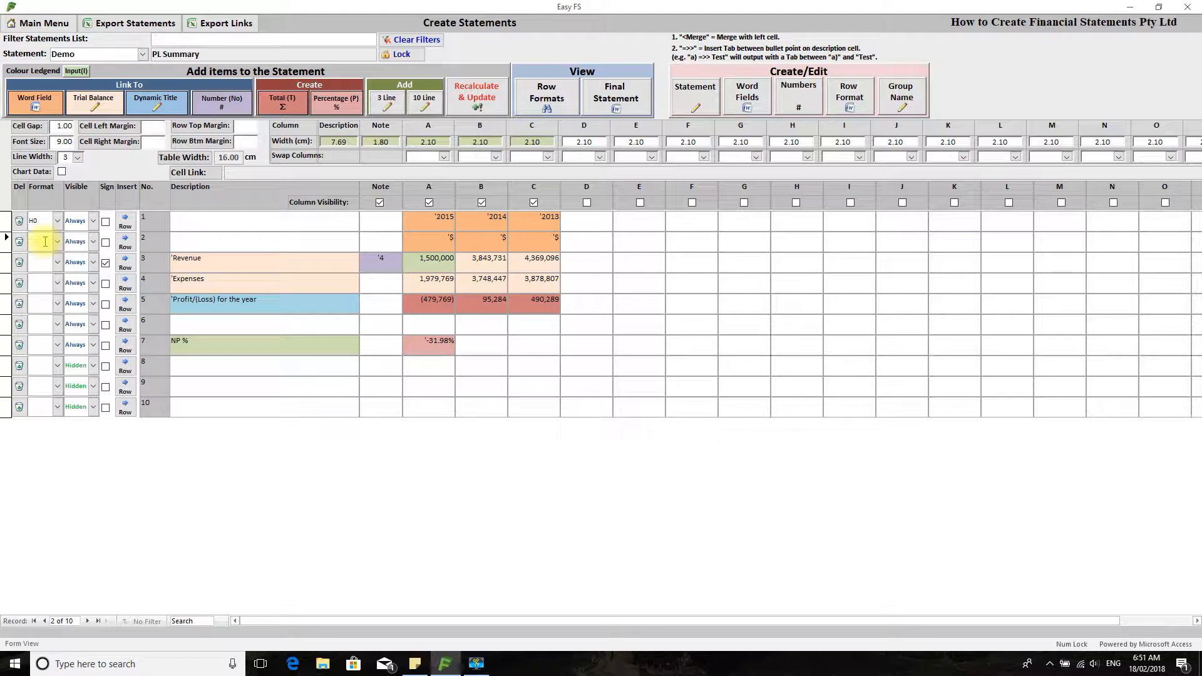
{"action": "type", "text": "H0"}
{"action": "left_click", "coordinate": [37, 262]}
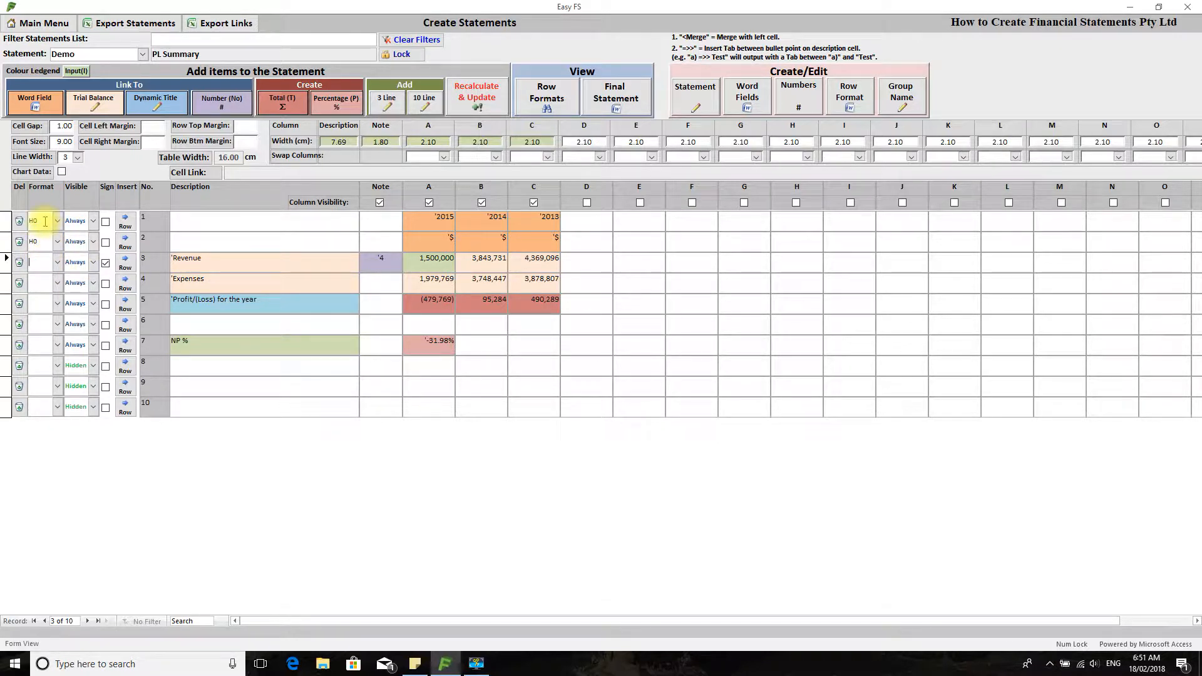
Examine the available row formats with their codes and style examples, and close the format window
{"action": "left_click", "coordinate": [543, 86]}
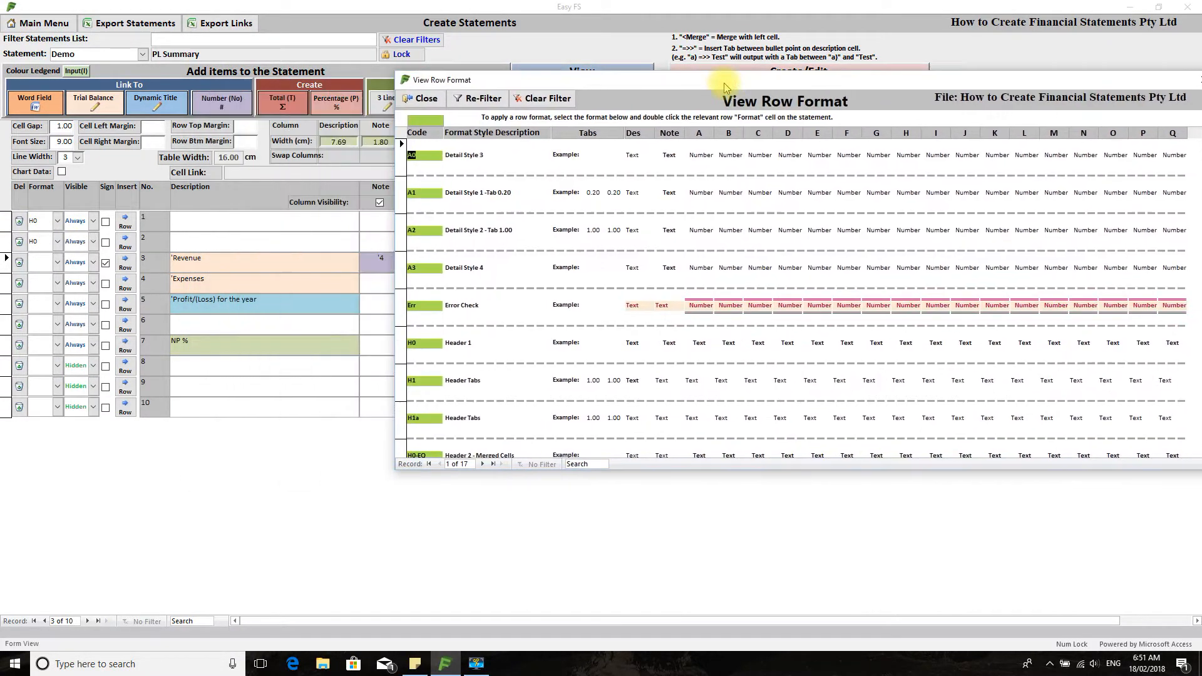
{"action": "left_click_drag", "start_coordinate": [540, 80], "coordinate": [706, 75]}
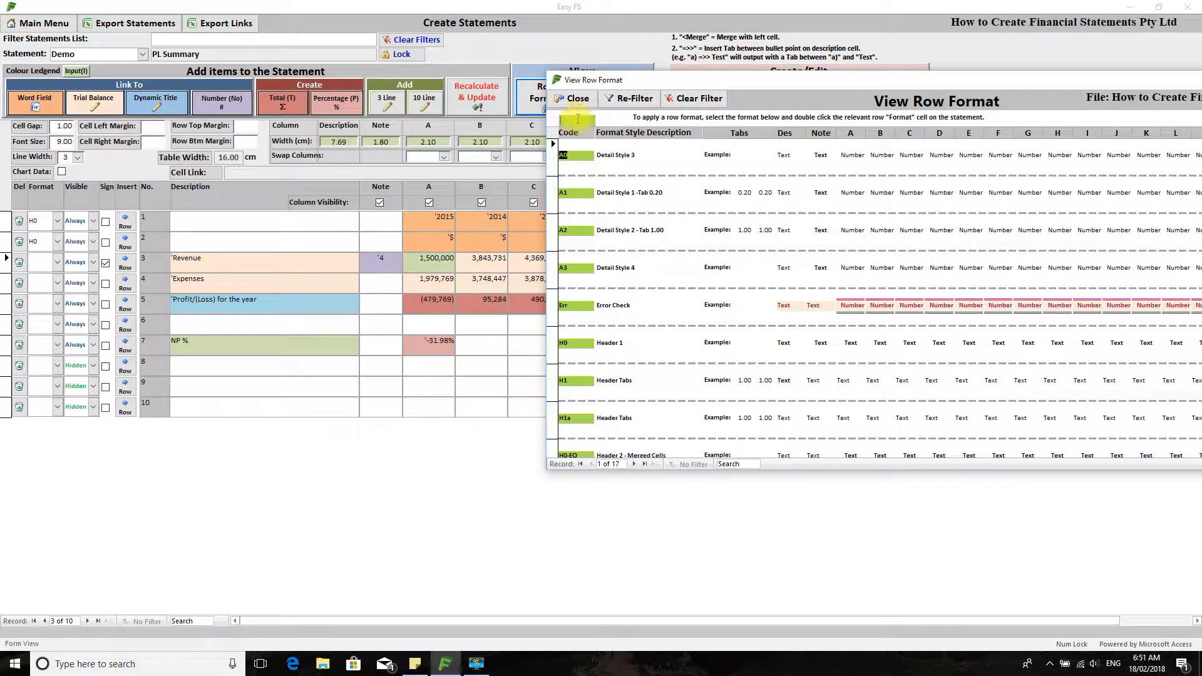
{"action": "left_click", "coordinate": [598, 193]}
{"action": "left_click", "coordinate": [572, 99]}
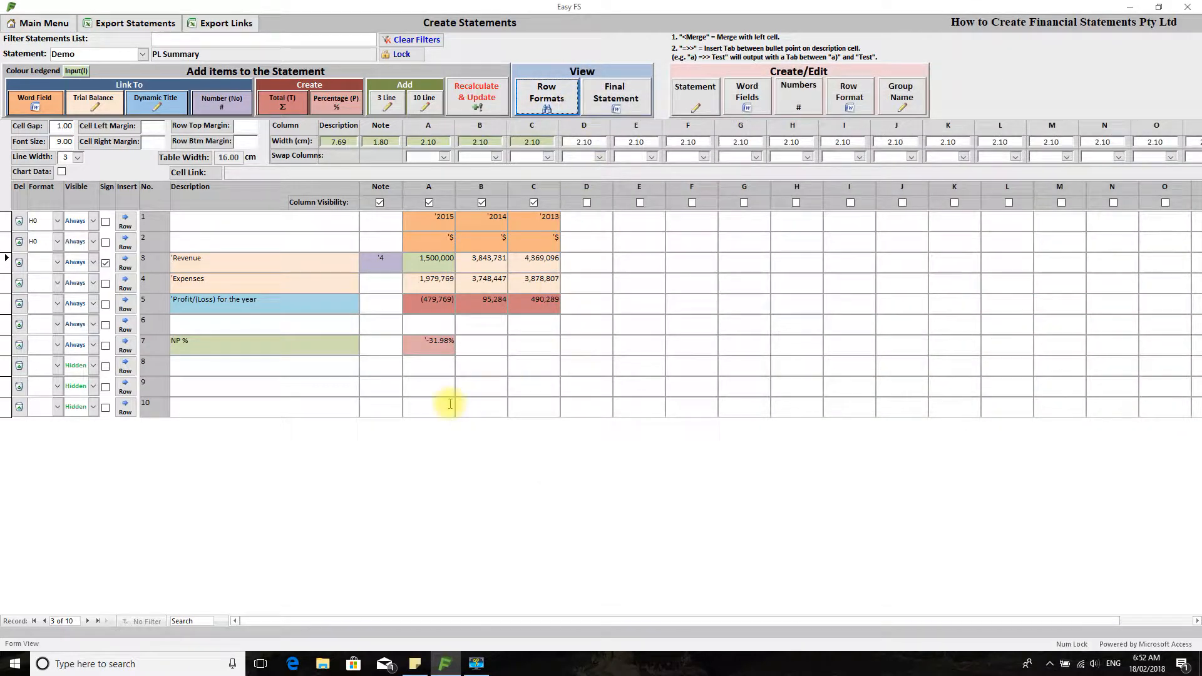
Insert a row above Revenue and enter the description "Summary Financial Performance" in it
{"action": "left_click", "coordinate": [106, 262]}
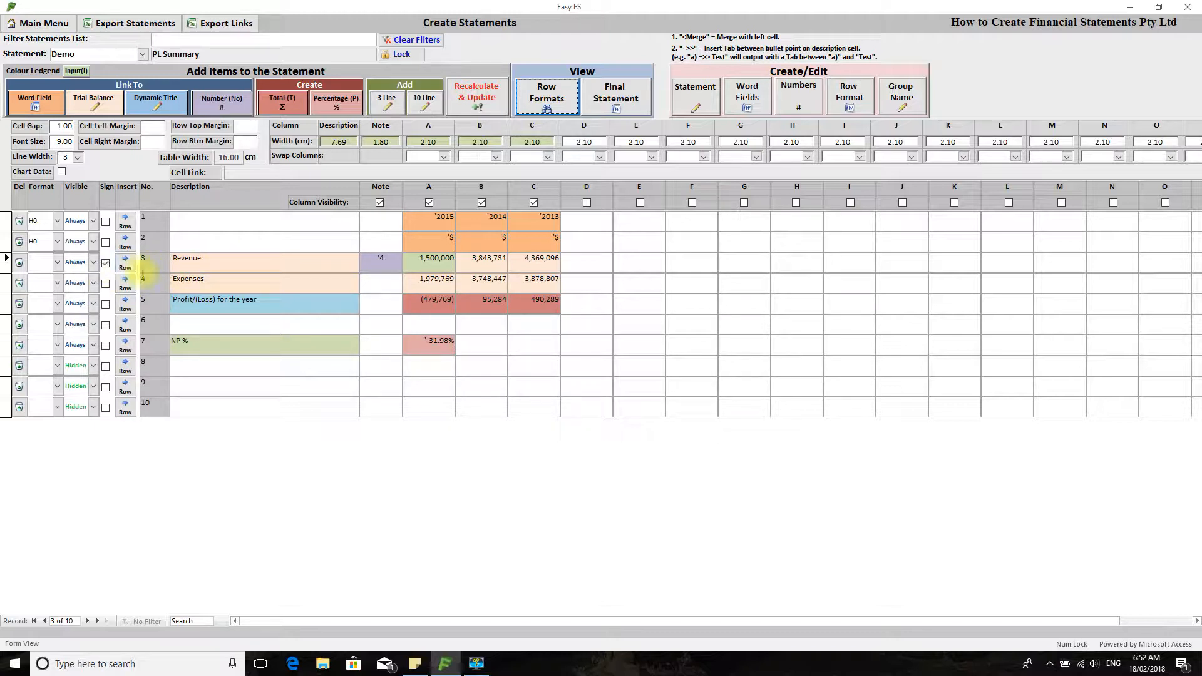
{"action": "left_click", "coordinate": [126, 265]}
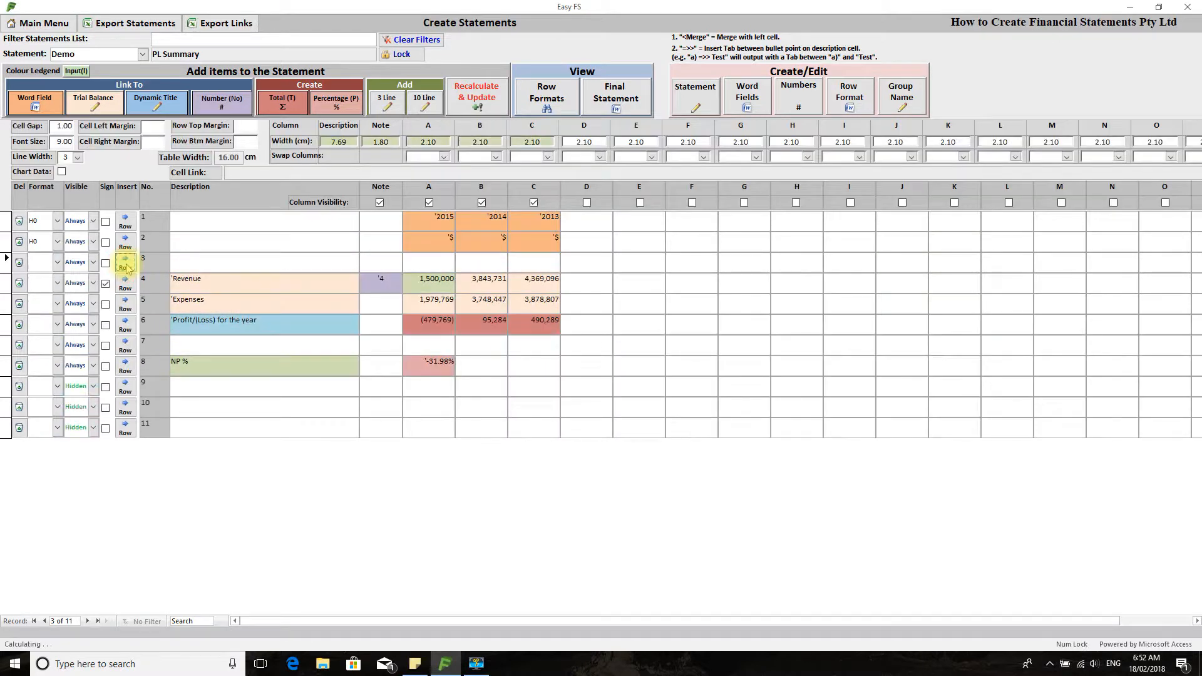
{"action": "left_click", "coordinate": [261, 261]}
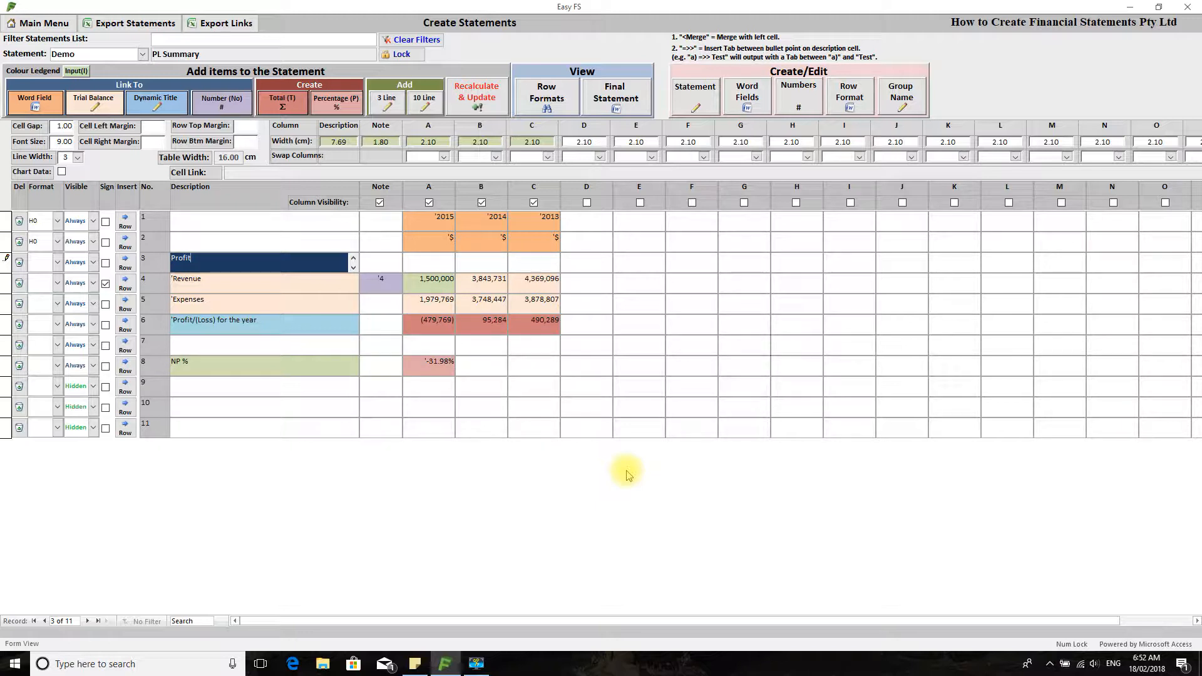
{"action": "type", "text": "mmary Financial Performance"}
{"action": "left_click", "coordinate": [287, 242]}
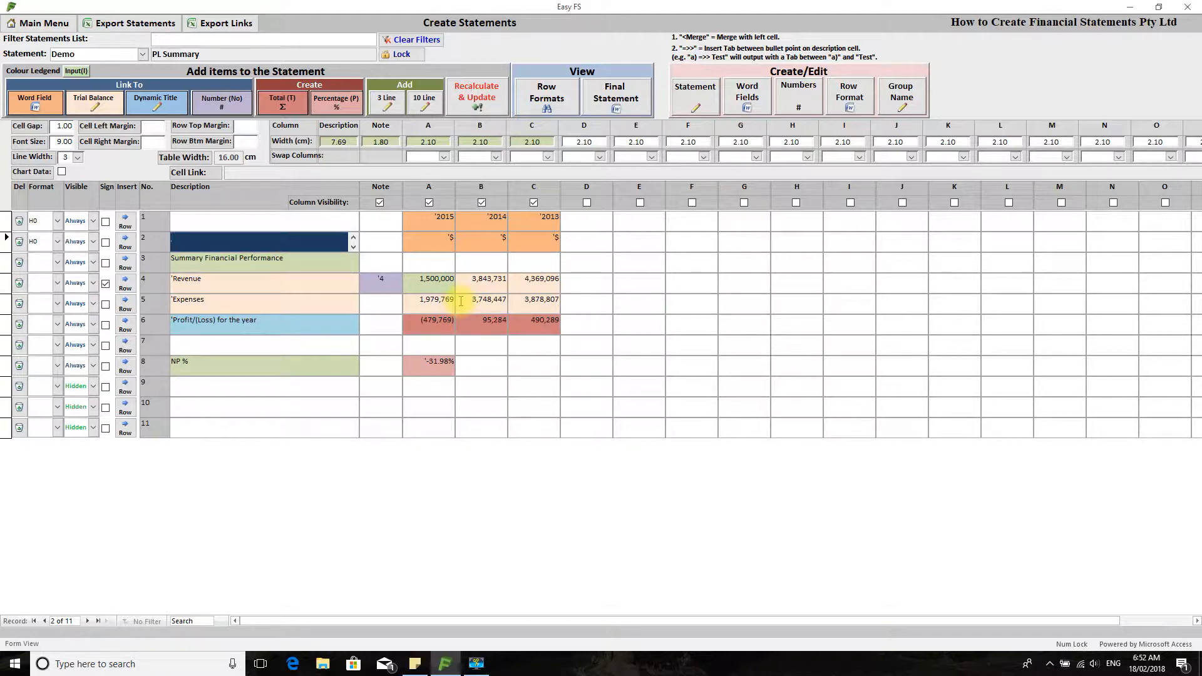
Apply the H0 format to the Summary Financial Performance row
{"action": "left_click", "coordinate": [43, 263]}
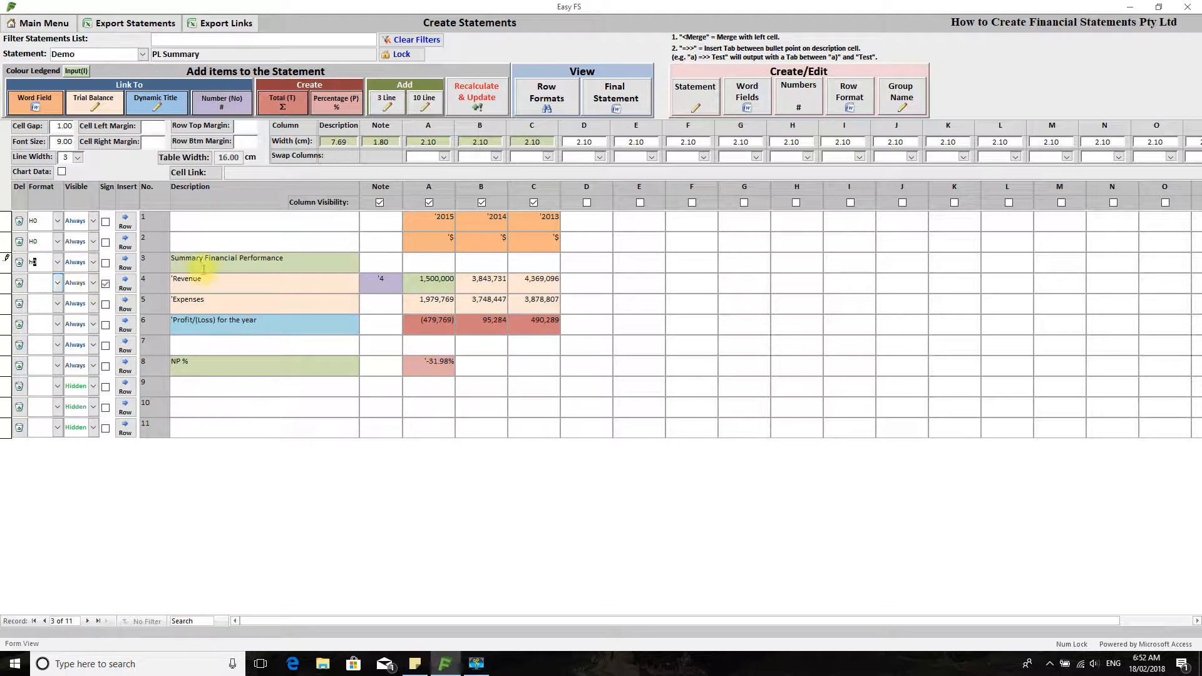
{"action": "left_click", "coordinate": [219, 242]}
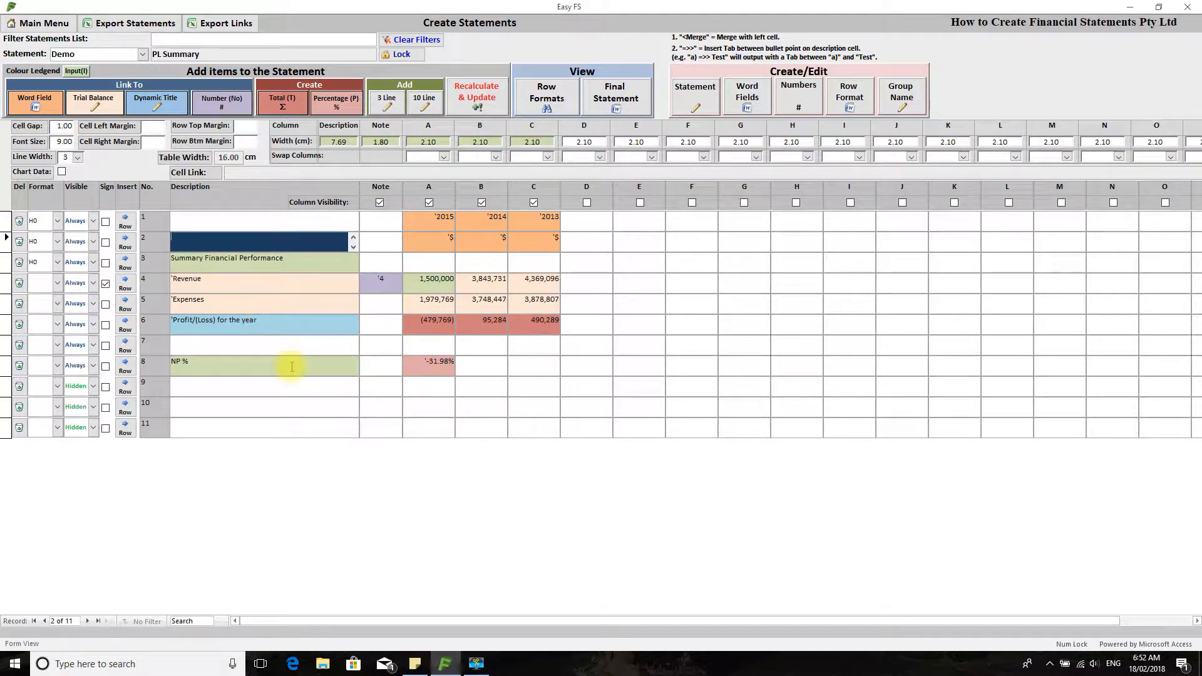
{"action": "left_click", "coordinate": [378, 263]}
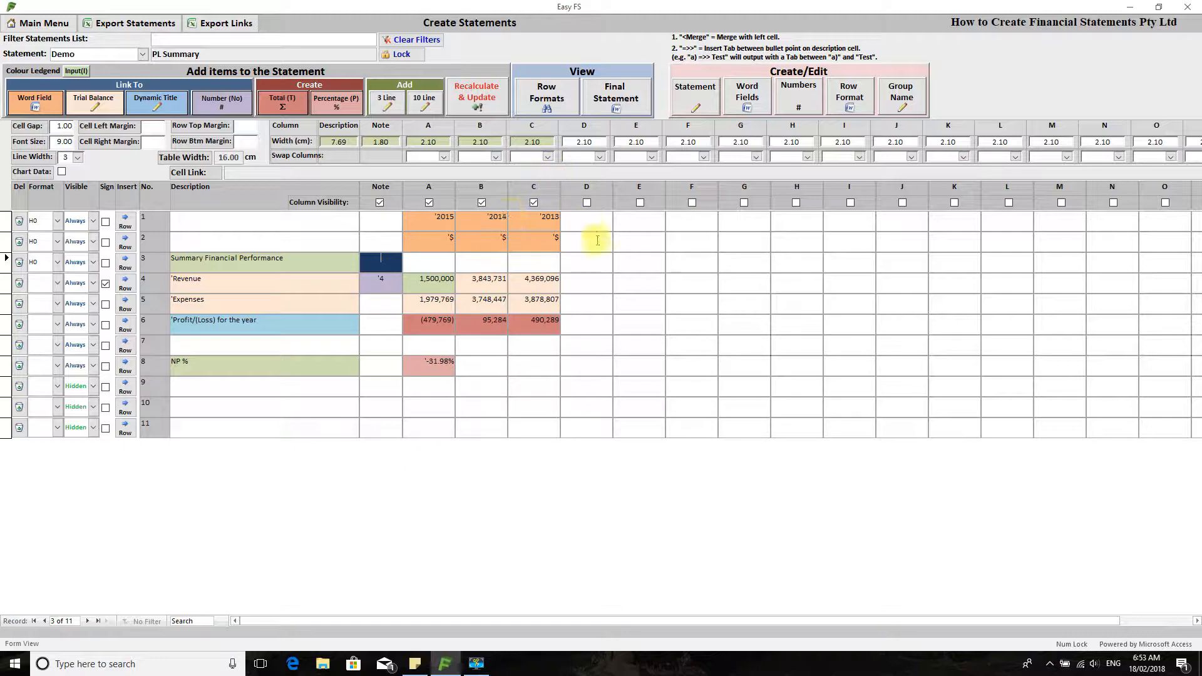
{"action": "left_click", "coordinate": [332, 236]}
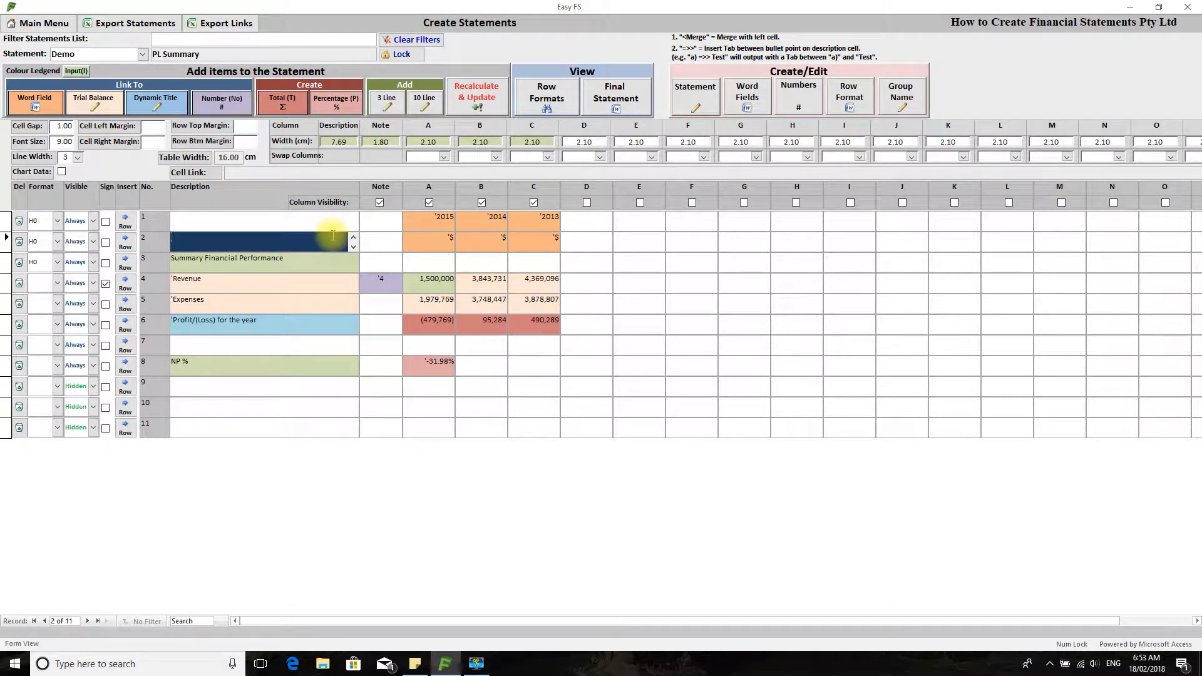
Pick Detail Style 3 (A0) from the row formats and apply it to the Revenue and Expenses rows
{"action": "left_click", "coordinate": [547, 99]}
{"action": "left_click_drag", "start_coordinate": [522, 93], "coordinate": [865, 129]}
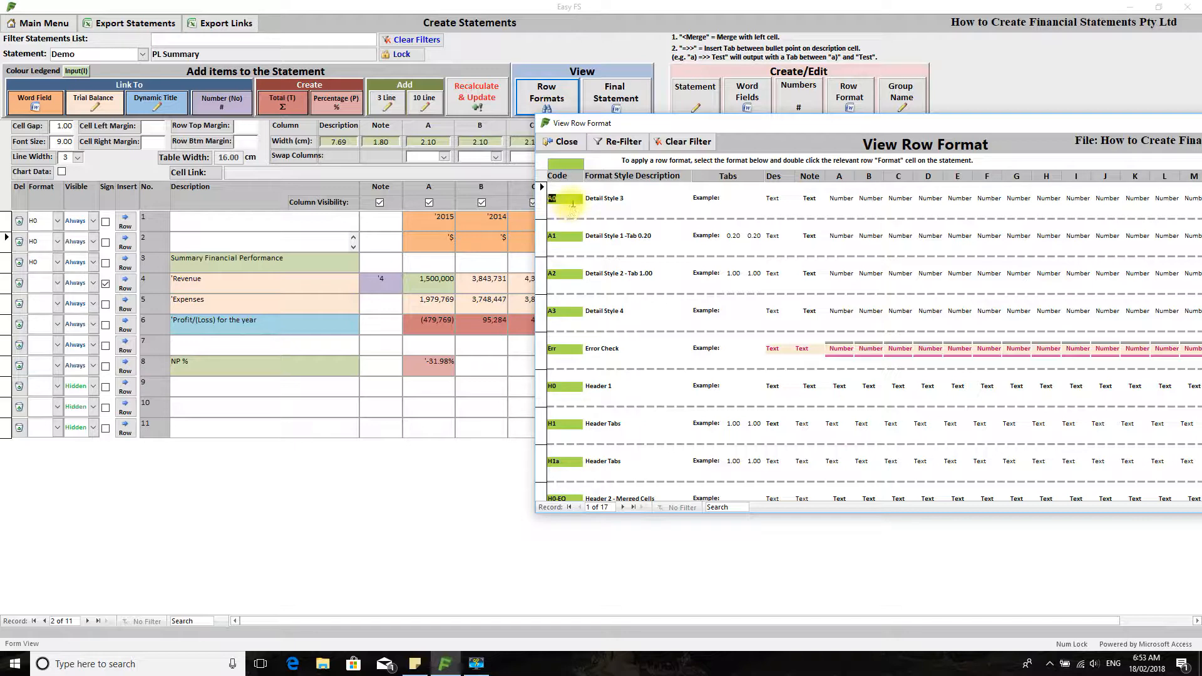
{"action": "left_click", "coordinate": [566, 236]}
{"action": "left_click", "coordinate": [562, 198]}
{"action": "left_click", "coordinate": [39, 284]}
{"action": "double_click", "coordinate": [39, 283]}
{"action": "double_click", "coordinate": [35, 304]}
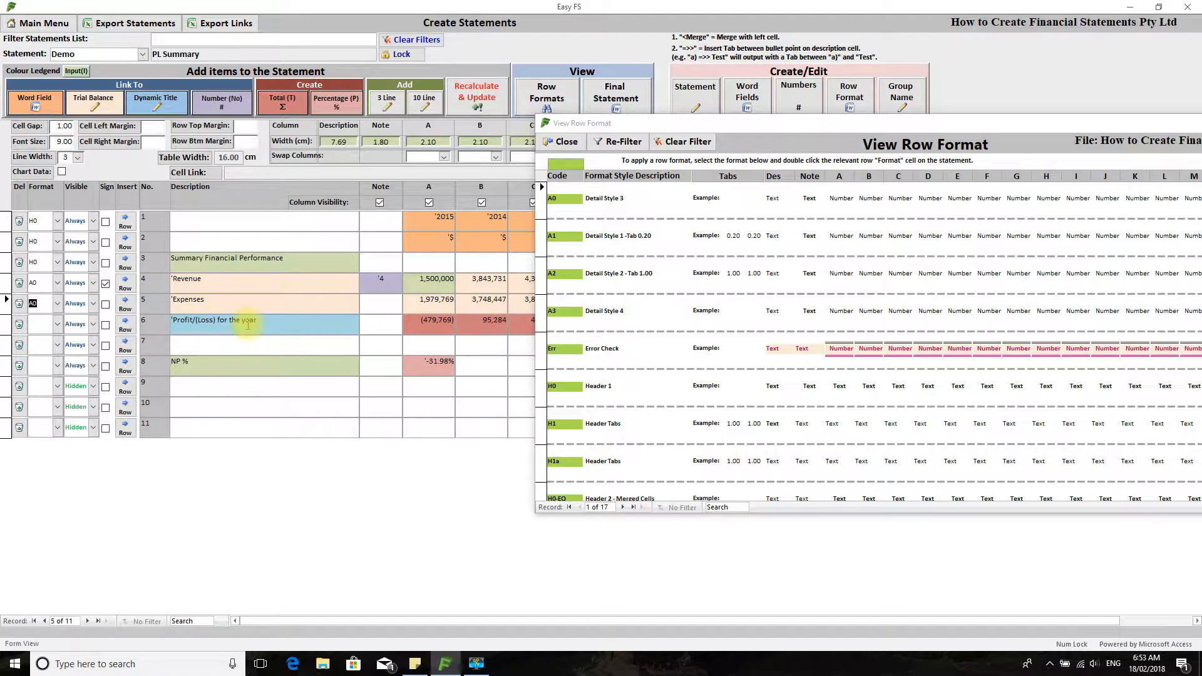
Filter the row formats by "t" and apply Total Style 1 (T0) to the Profit/(Loss) for the year row
{"action": "left_click", "coordinate": [563, 165]}
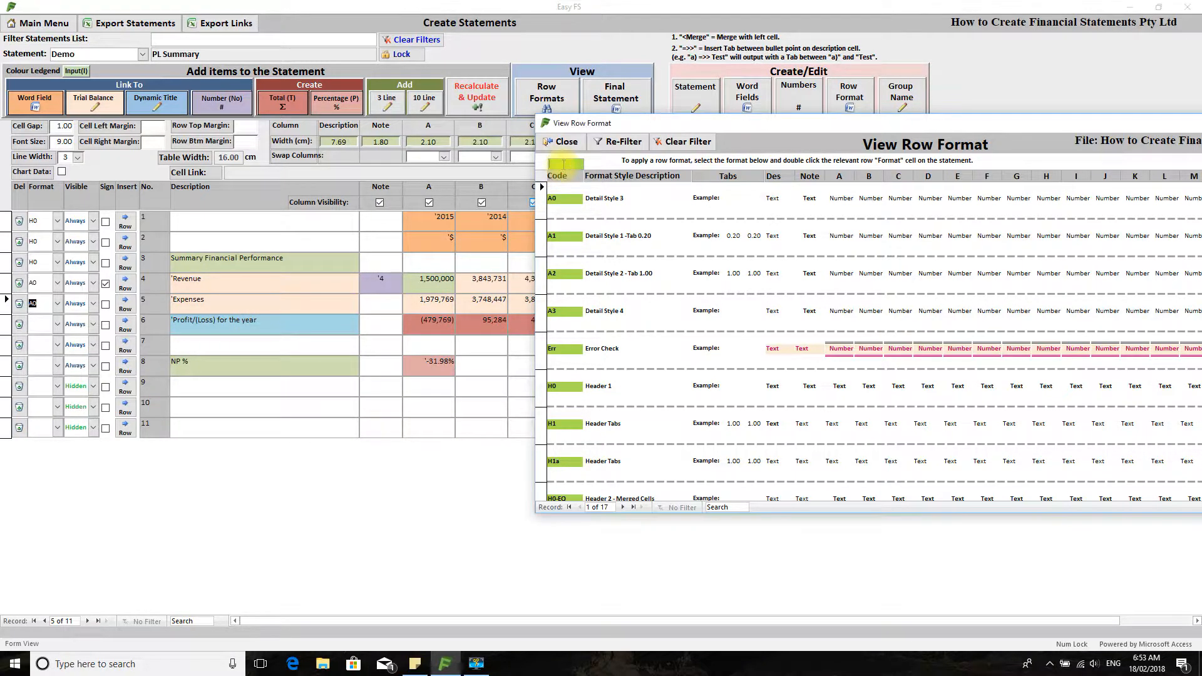
{"action": "type", "text": "t"}
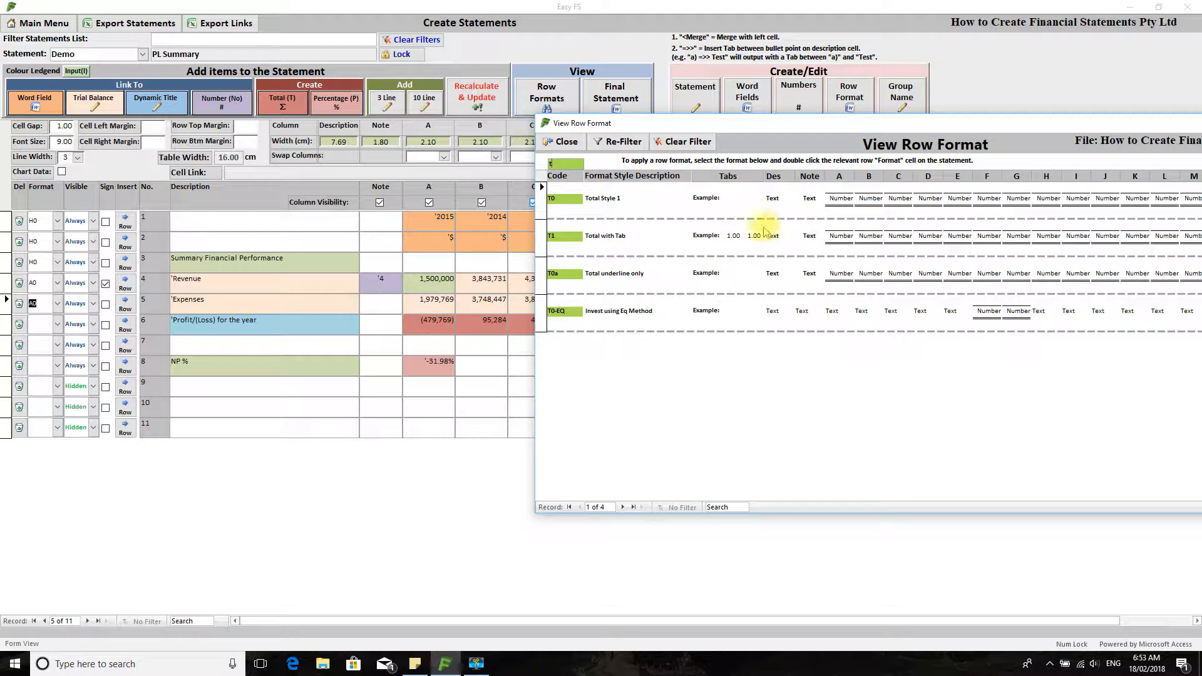
{"action": "left_click", "coordinate": [564, 199]}
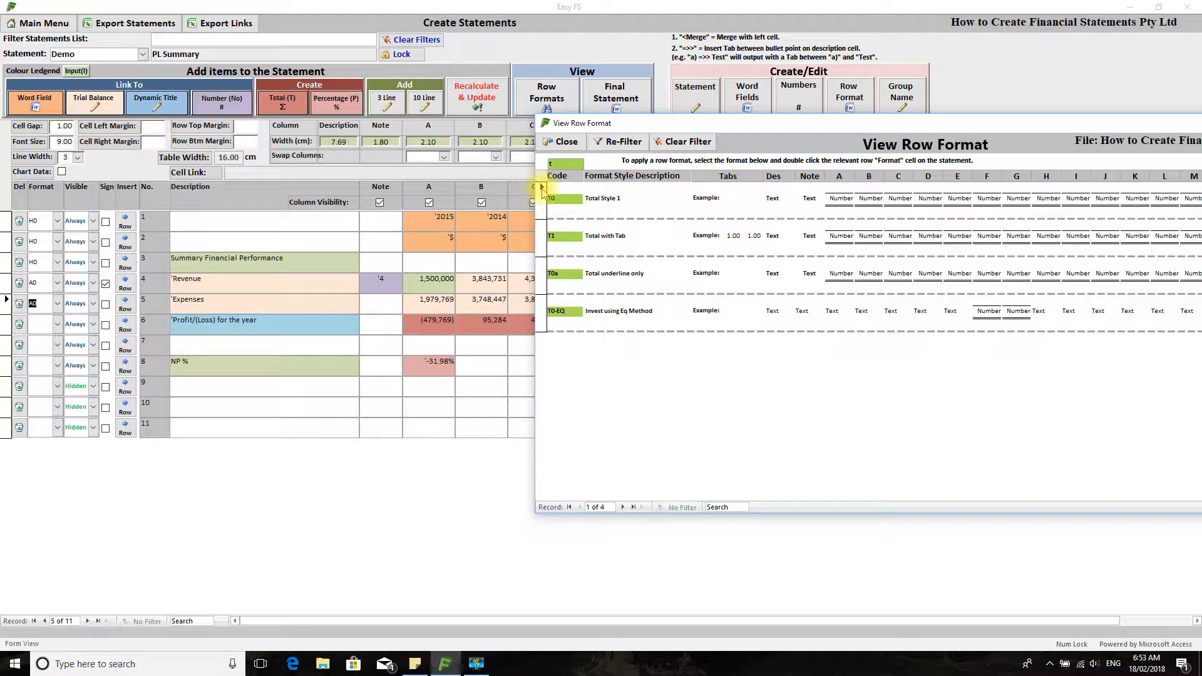
{"action": "left_click", "coordinate": [35, 323]}
{"action": "double_click", "coordinate": [35, 324]}
Filter the row formats by "p", apply the Percentage format (Perc) to the NP % row, and close the format window
{"action": "left_click_drag", "start_coordinate": [566, 160], "coordinate": [543, 161]}
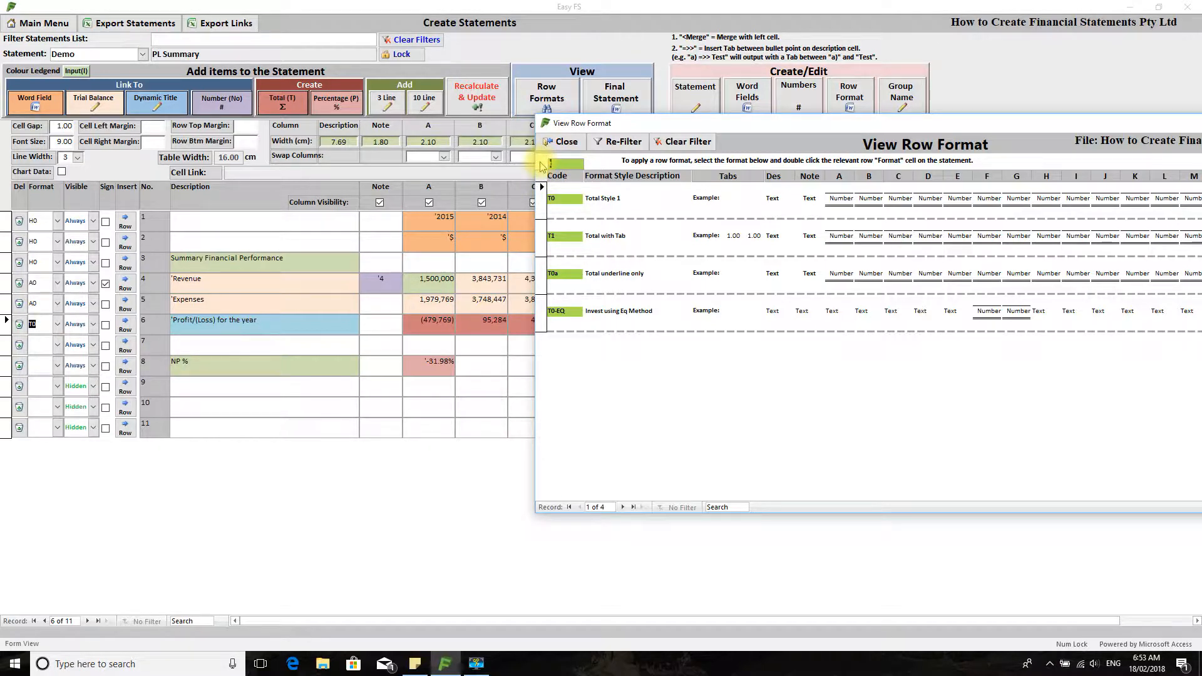
{"action": "type", "text": "p"}
{"action": "left_click", "coordinate": [567, 199]}
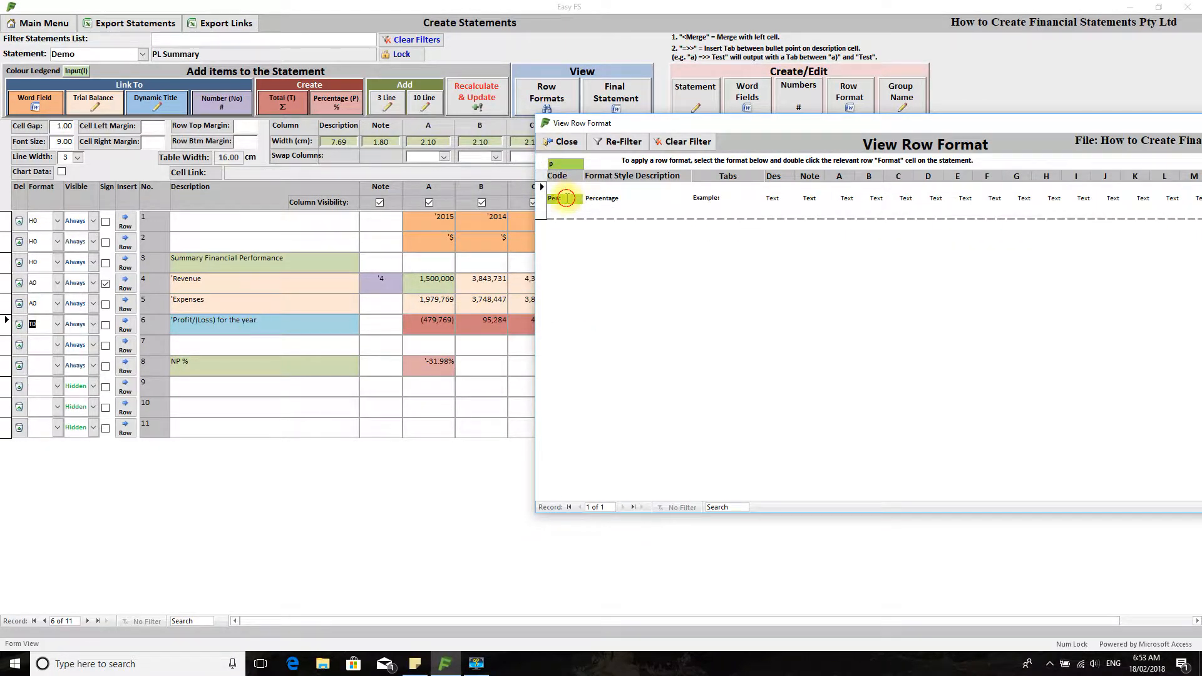
{"action": "double_click", "coordinate": [43, 369]}
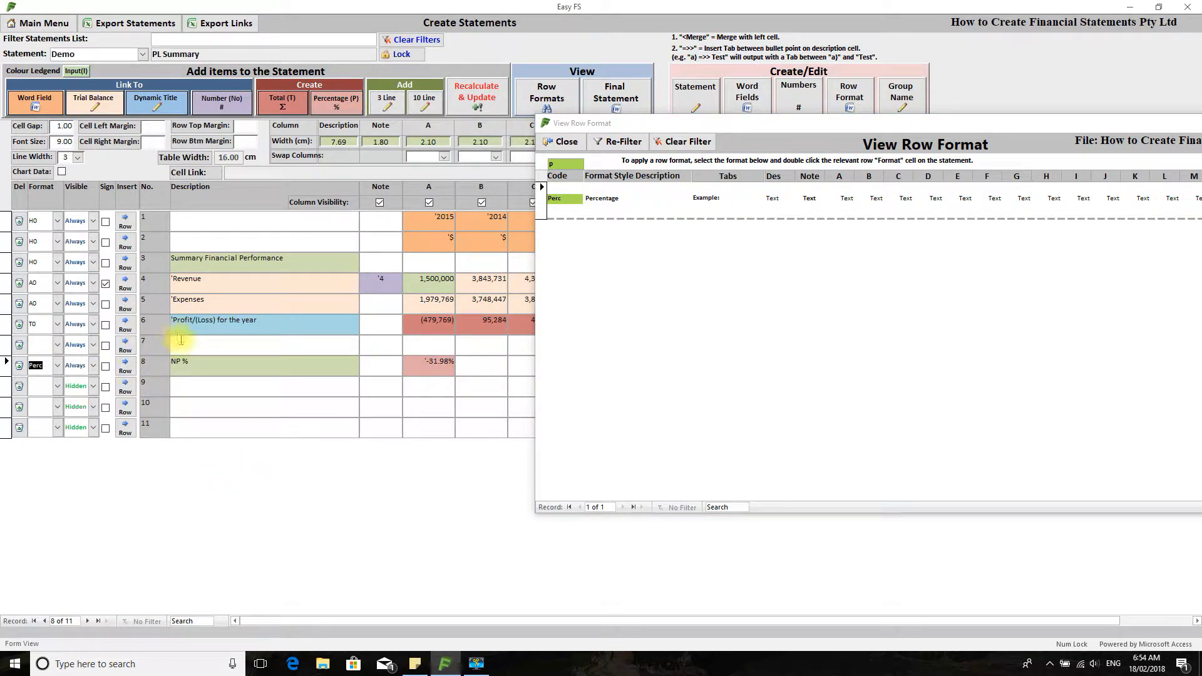
{"action": "left_click", "coordinate": [233, 346]}
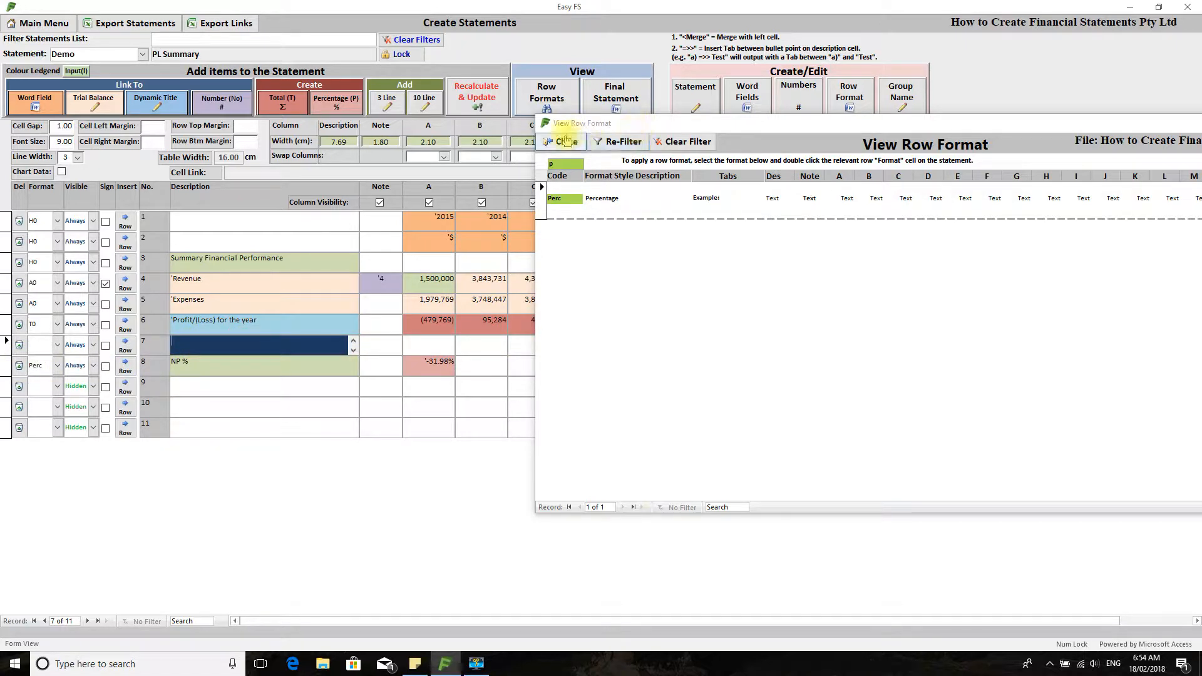
{"action": "left_click", "coordinate": [563, 141]}
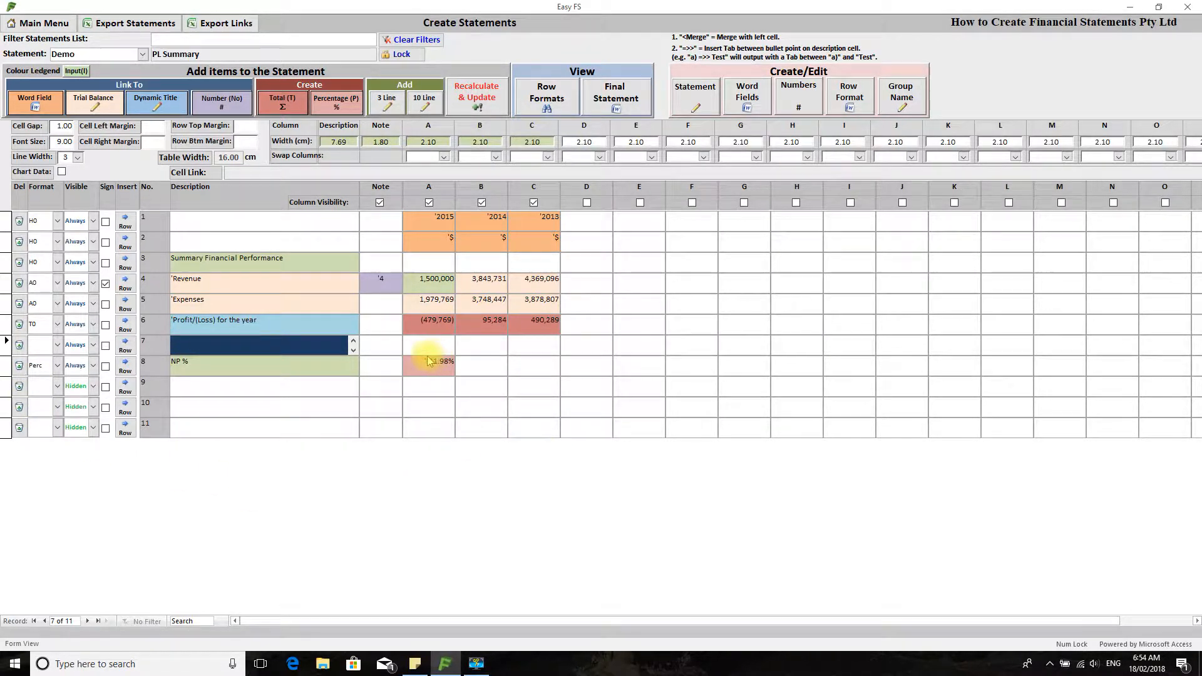
Set the visibility of the Revenue and Expenses rows to Data
{"action": "left_click", "coordinate": [92, 283]}
{"action": "left_click", "coordinate": [94, 306]}
{"action": "left_click", "coordinate": [92, 303]}
{"action": "left_click", "coordinate": [95, 328]}
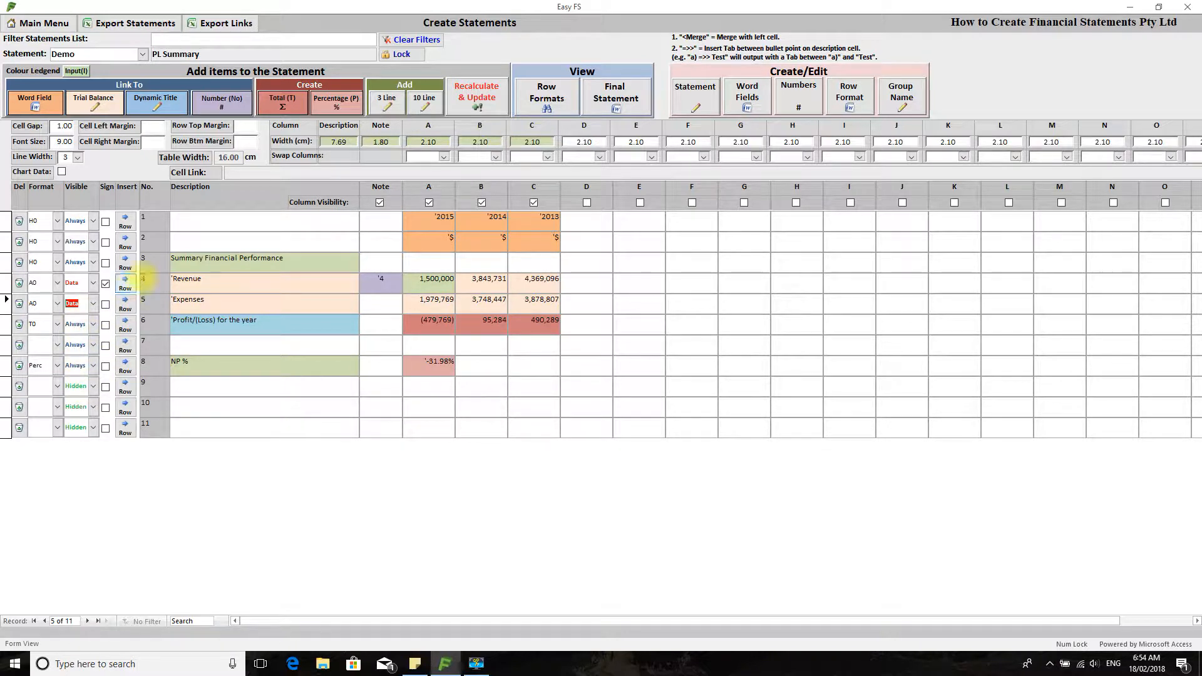
{"action": "left_click", "coordinate": [248, 240]}
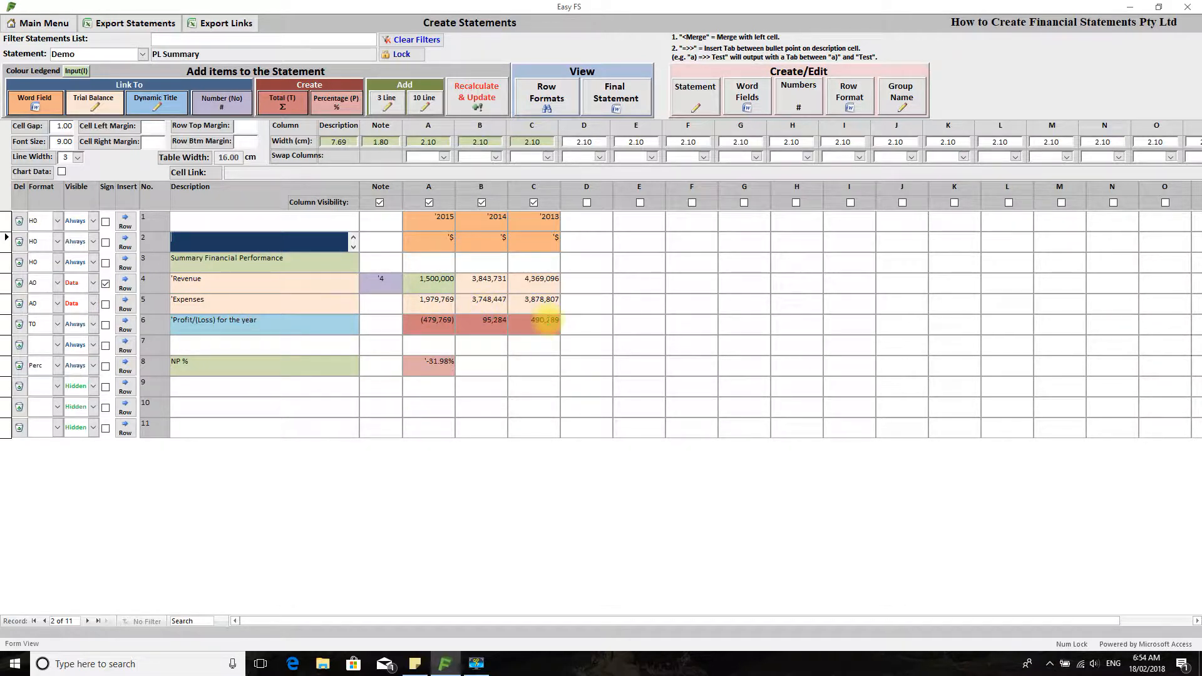
Generate the final PL Summary statement in Word, check the table's width against the page margin, and close the document without saving
{"action": "left_click", "coordinate": [624, 95]}
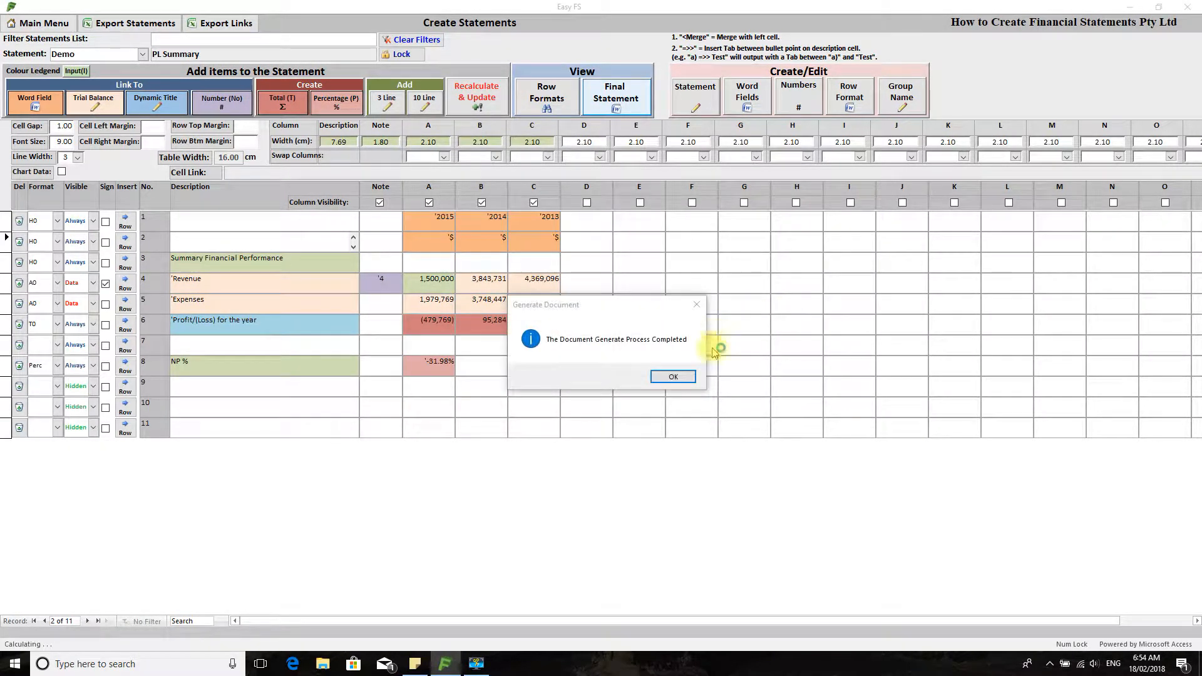
{"action": "left_click", "coordinate": [674, 376]}
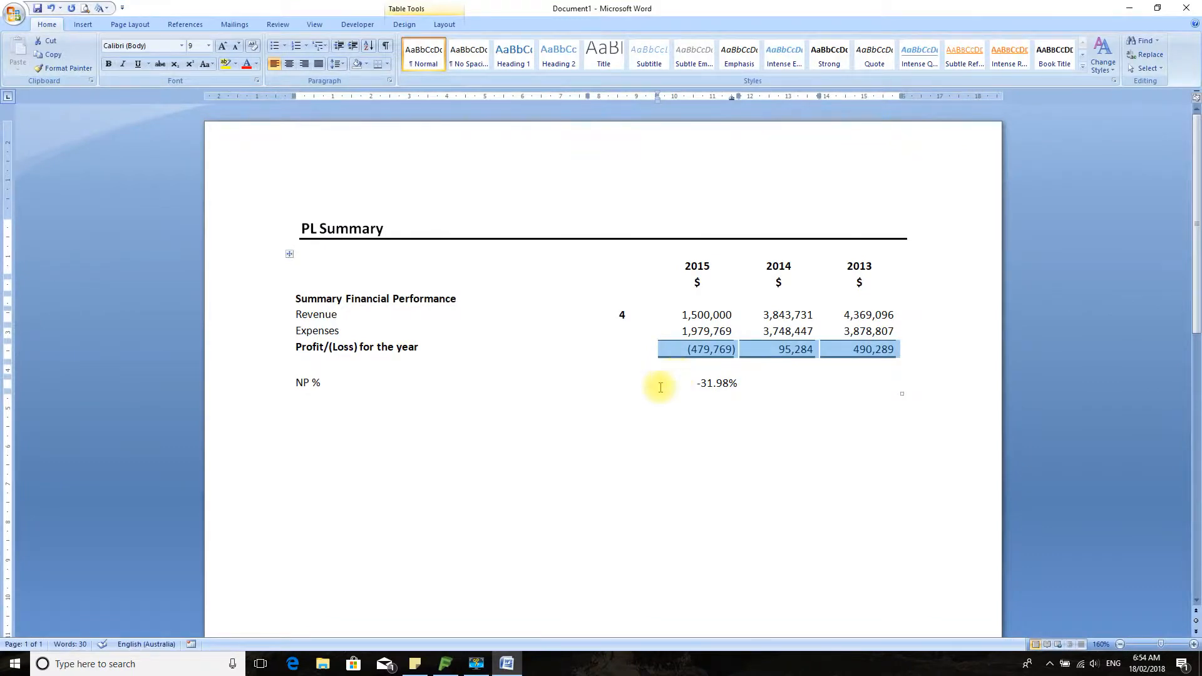
{"action": "left_click", "coordinate": [513, 451]}
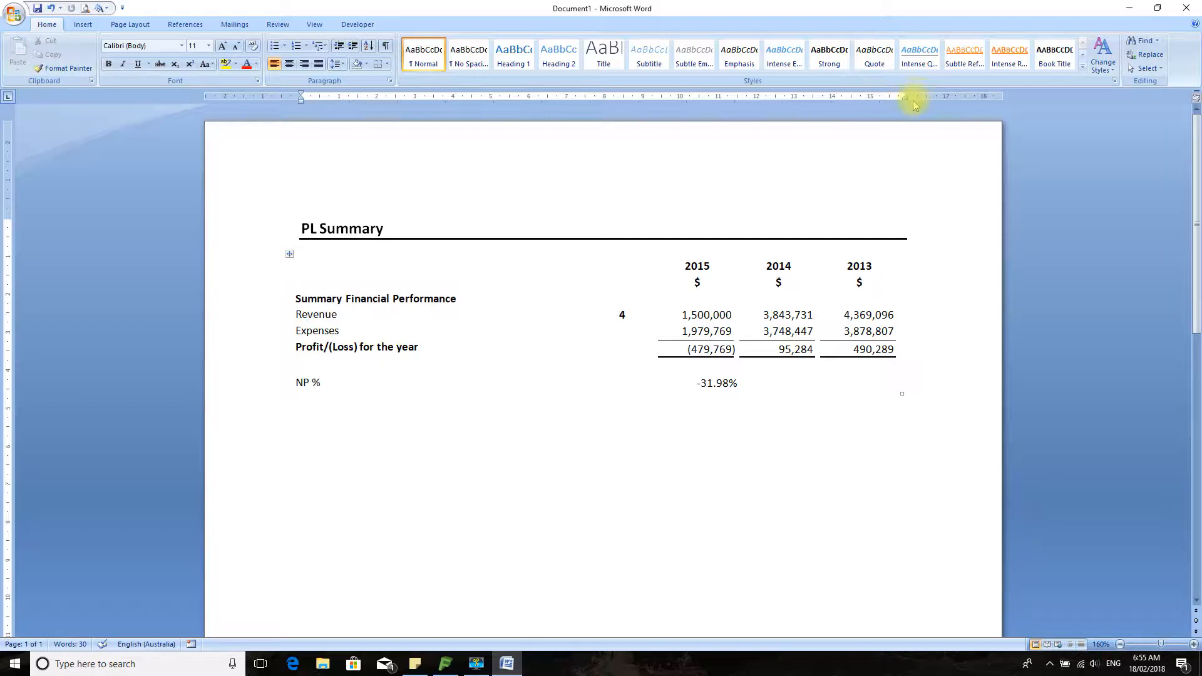
{"action": "left_click_drag", "start_coordinate": [905, 96], "coordinate": [905, 96]}
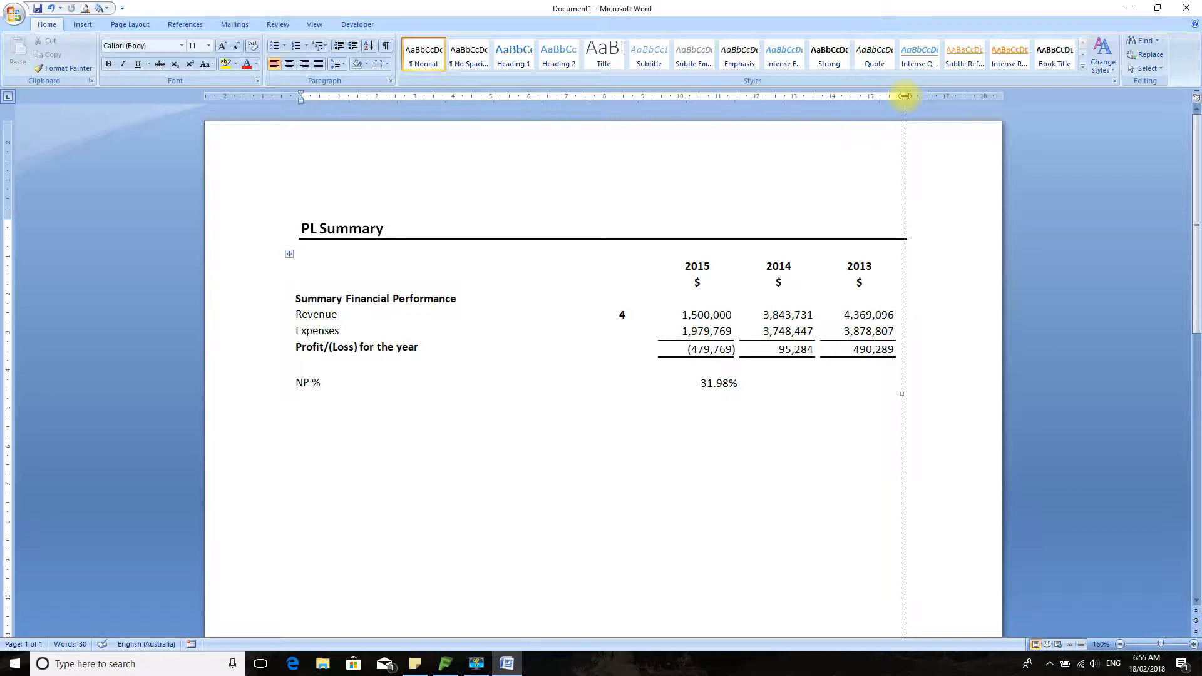
{"action": "left_click_drag", "start_coordinate": [905, 96], "coordinate": [905, 95]}
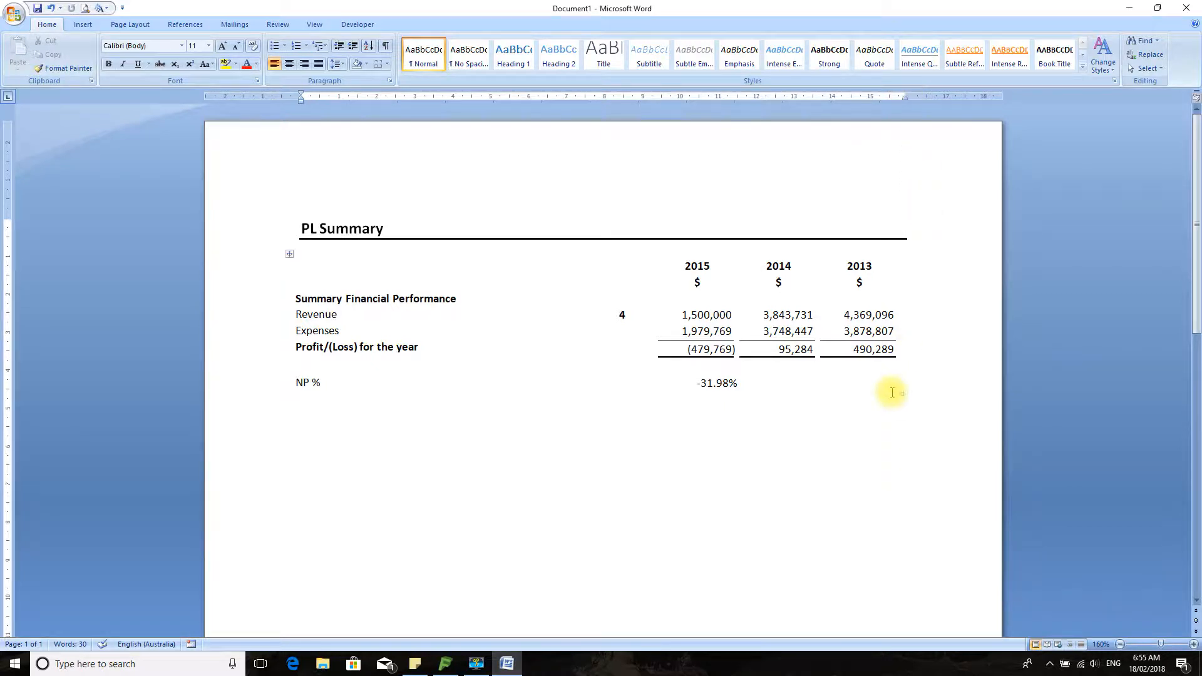
{"action": "left_click", "coordinate": [1187, 8]}
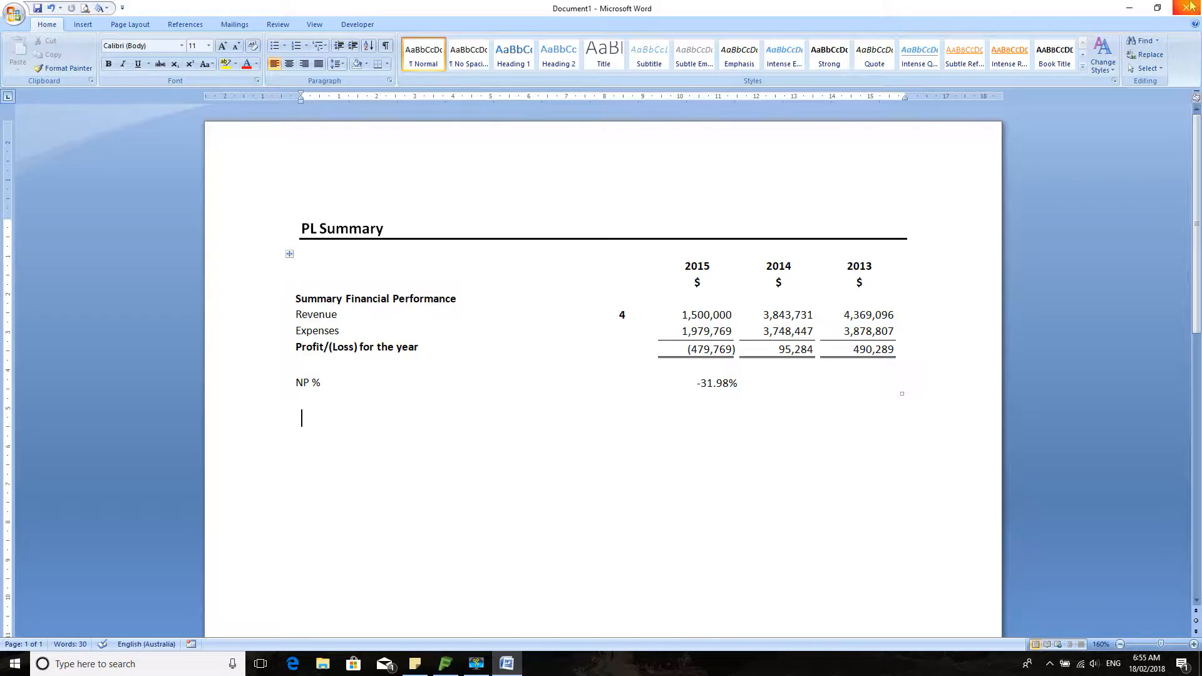
{"action": "left_click", "coordinate": [603, 364]}
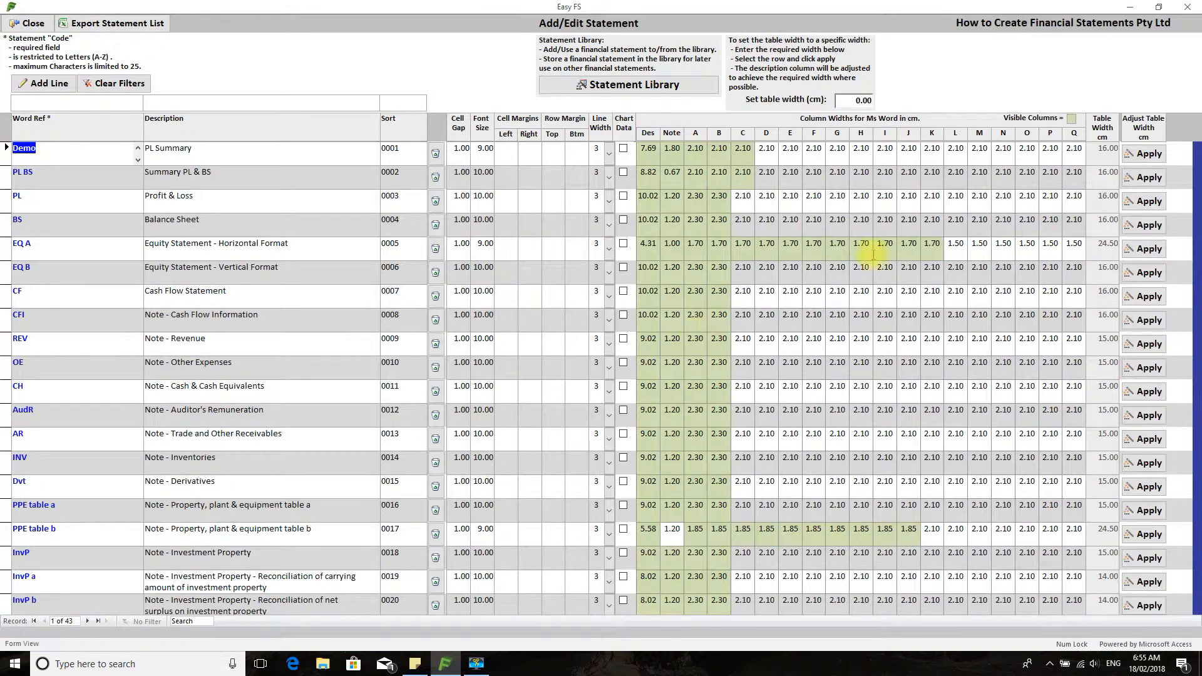
Apply a table width of 16.50 cm to the Demo PL Summary statement in the statement list and return to the statement
{"action": "left_click", "coordinate": [851, 101]}
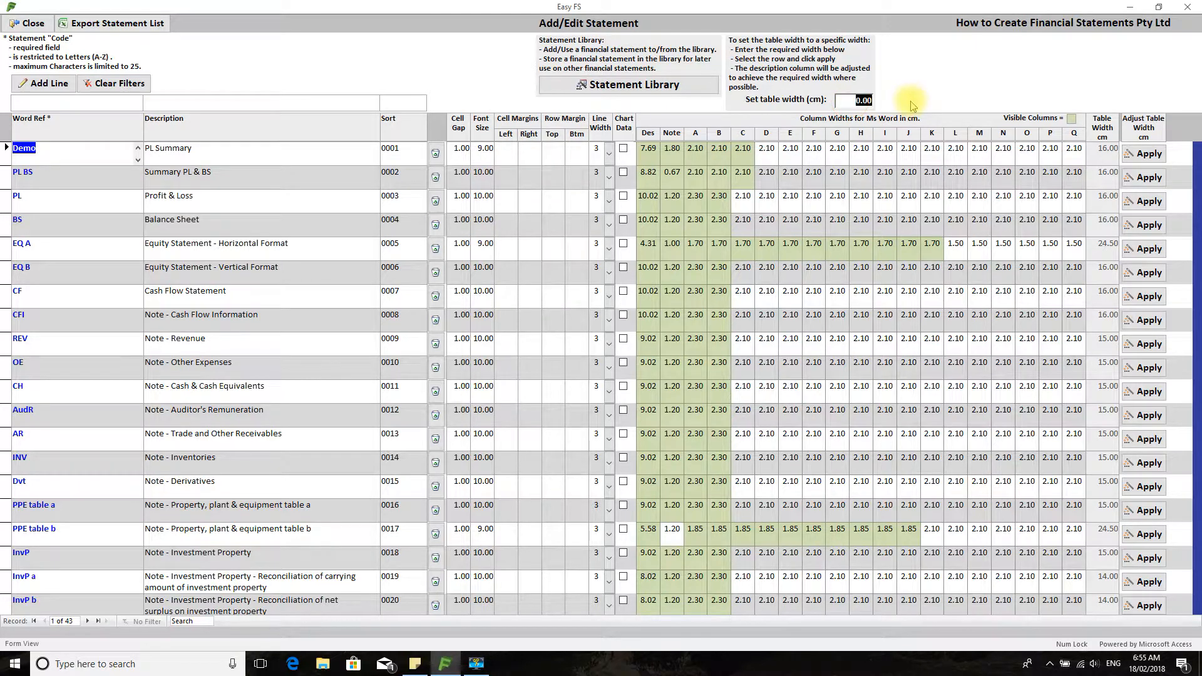
{"action": "type", "text": "16.5"}
{"action": "left_click", "coordinate": [1038, 150]}
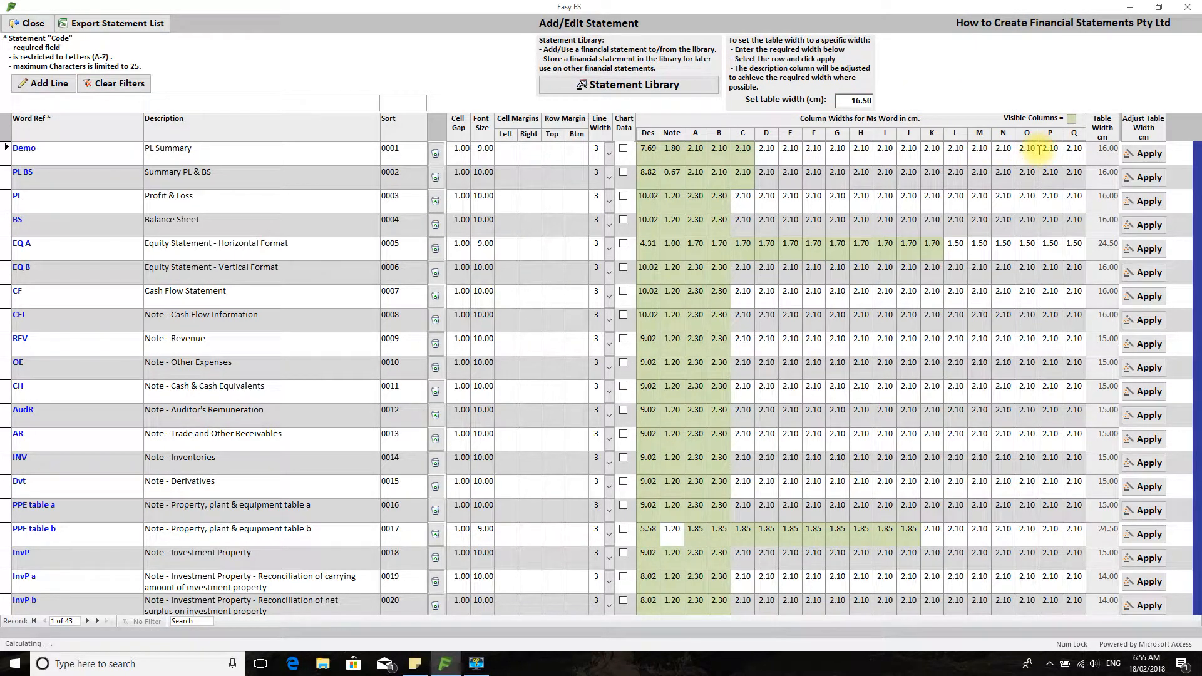
{"action": "left_click", "coordinate": [1151, 156]}
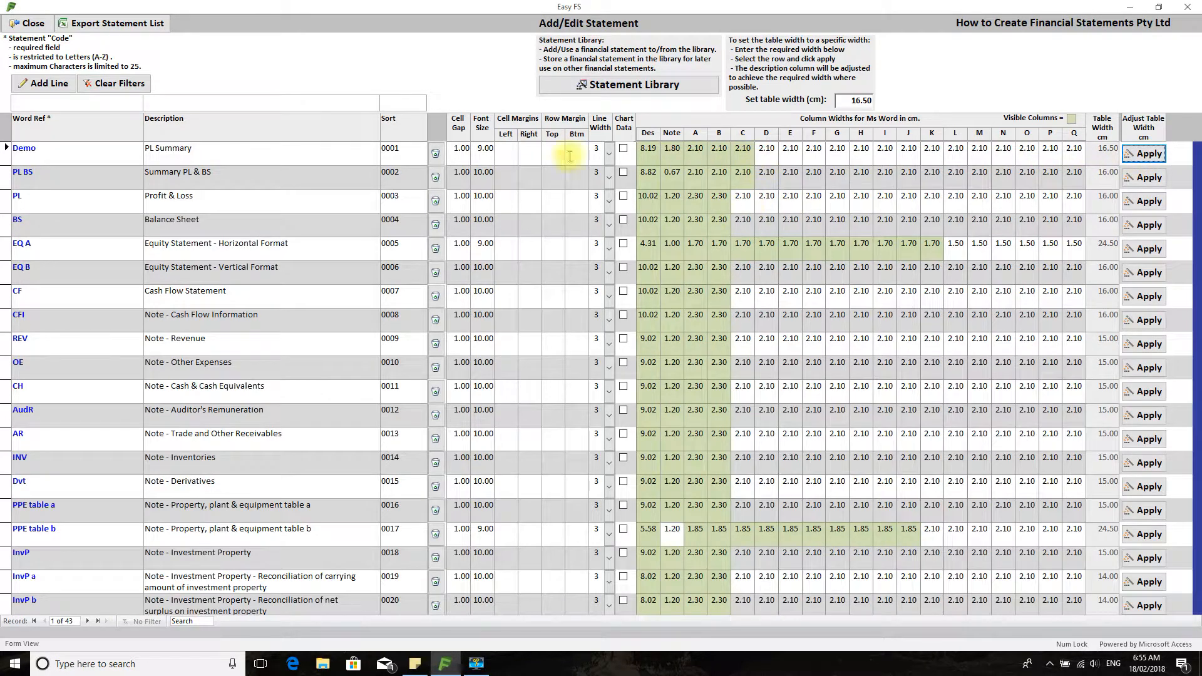
{"action": "left_click", "coordinate": [30, 23]}
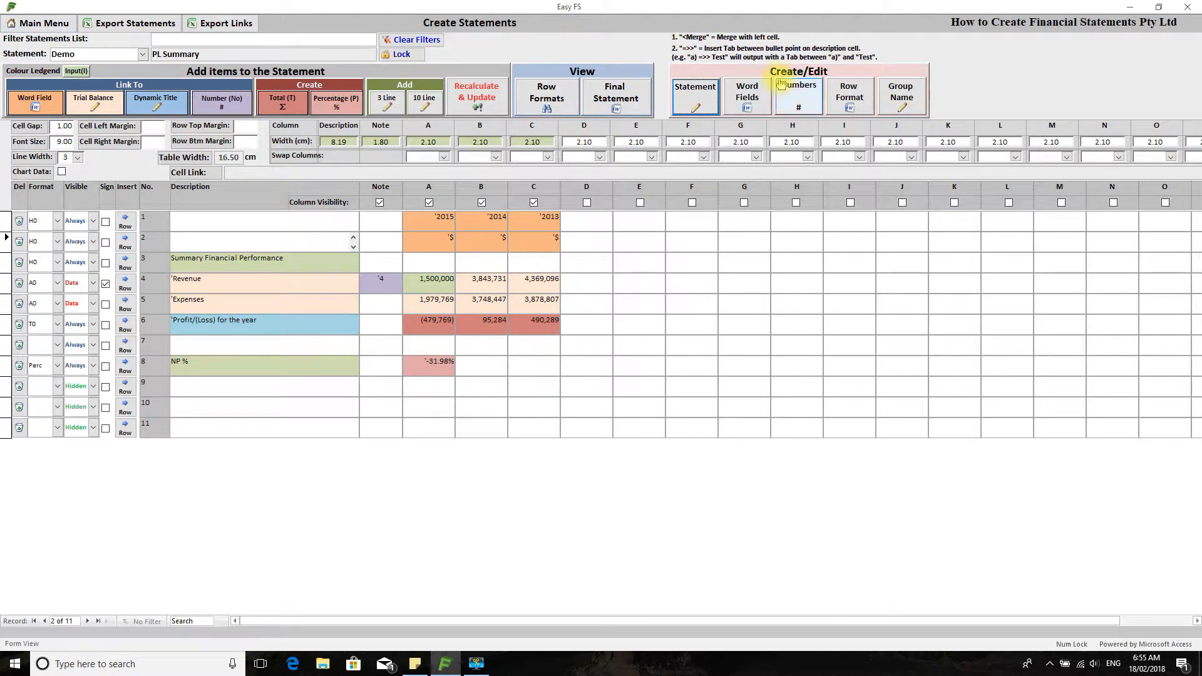
Regenerate the final statement in Word to review the widened table, and close the document without saving
{"action": "left_click", "coordinate": [616, 92]}
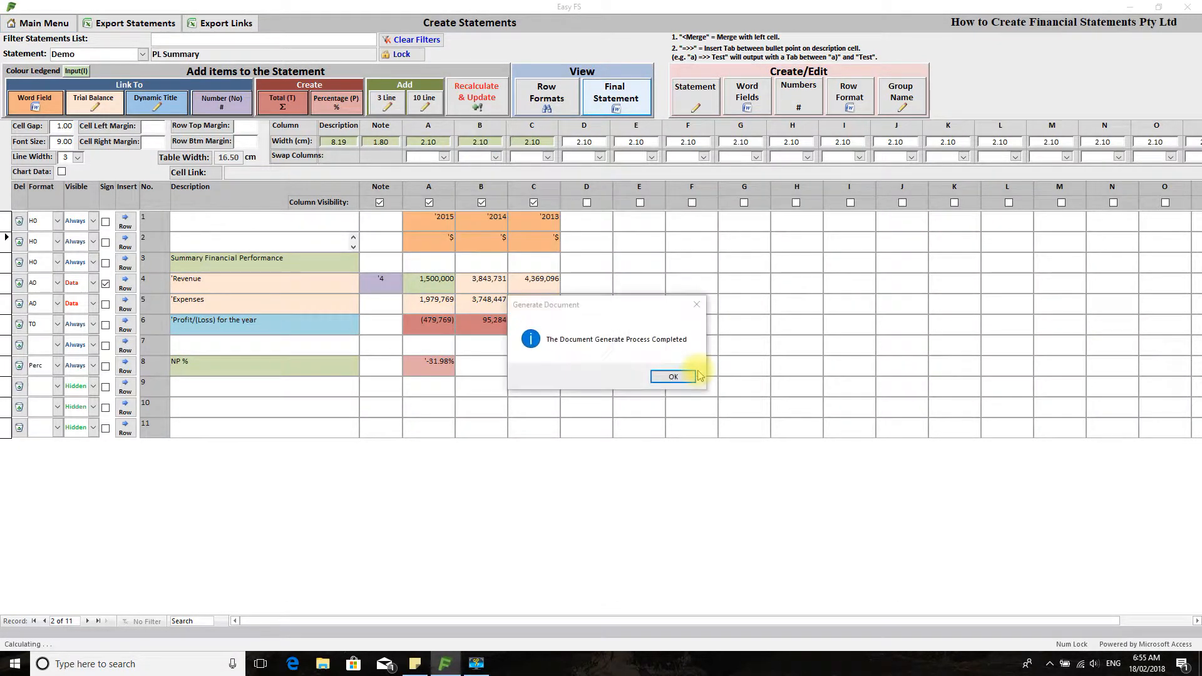
{"action": "left_click", "coordinate": [673, 376]}
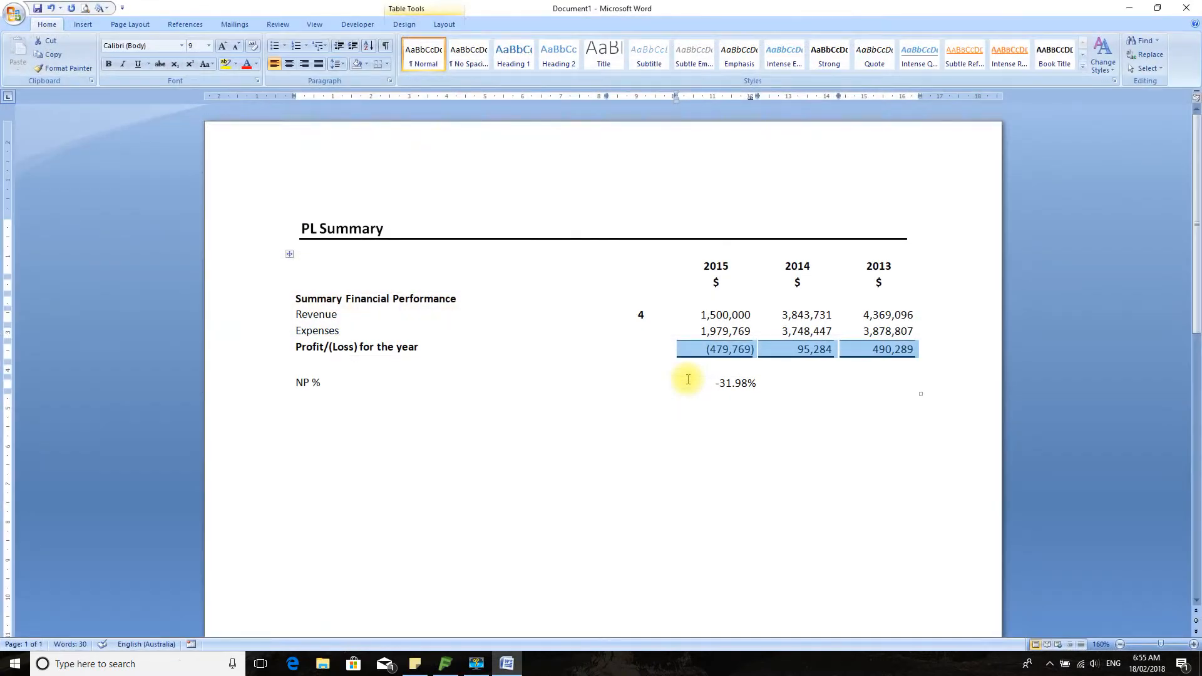
{"action": "left_click", "coordinate": [820, 466]}
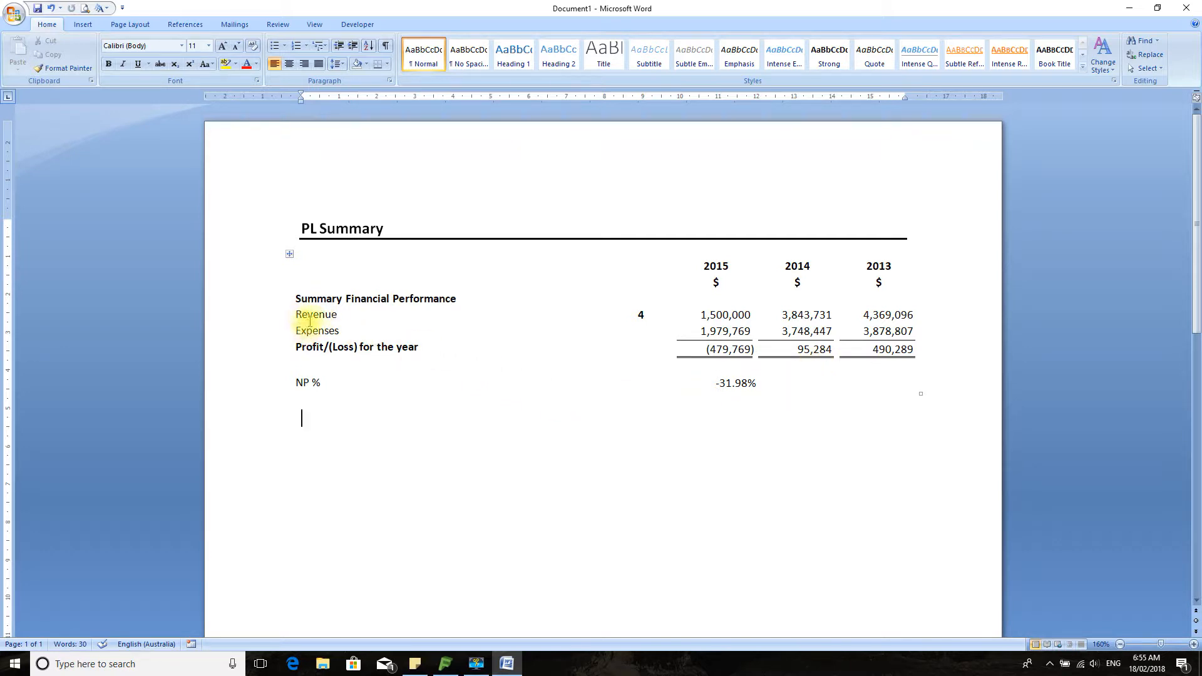
{"action": "left_click", "coordinate": [1188, 9]}
{"action": "left_click", "coordinate": [612, 366]}
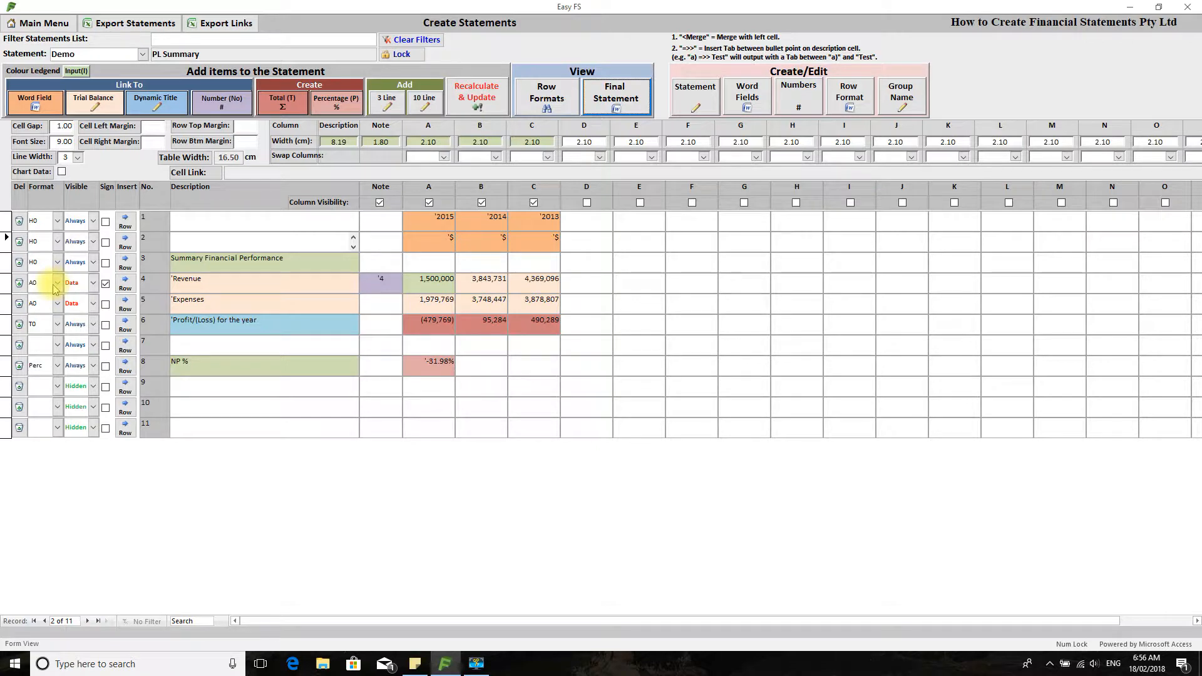
Apply row format A1 (Detail Style 1 -Tab 0.20) to the Revenue and Expenses rows and close the format window
{"action": "left_click", "coordinate": [547, 97]}
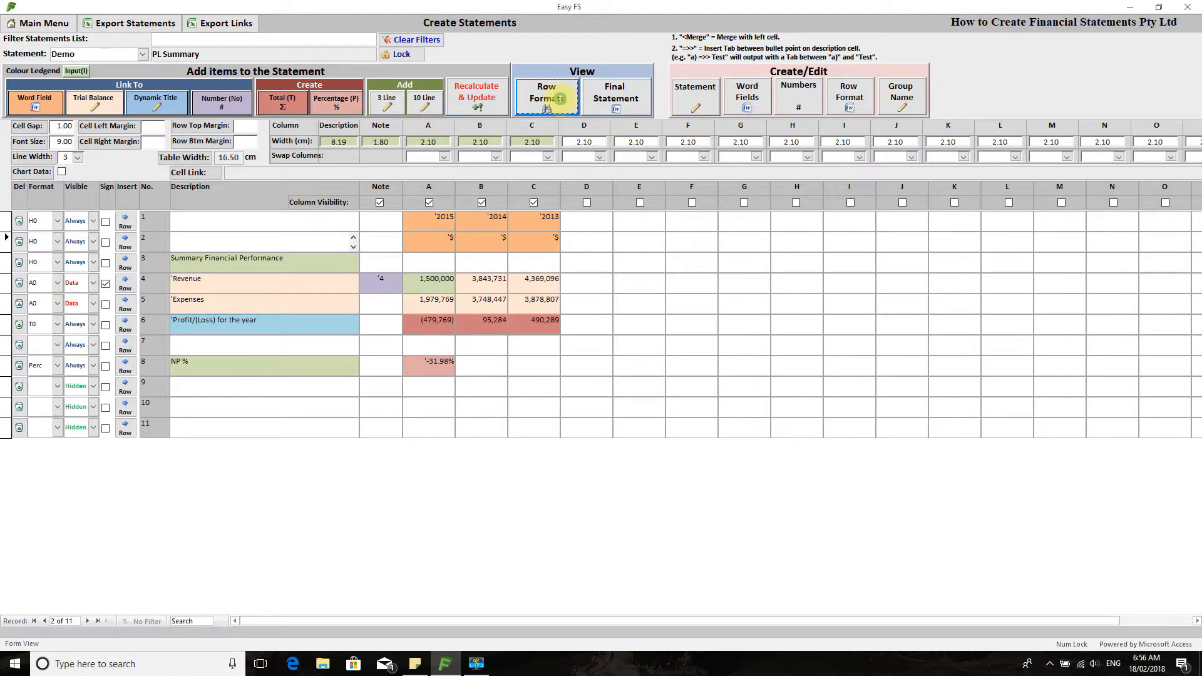
{"action": "left_click_drag", "start_coordinate": [396, 92], "coordinate": [671, 132]}
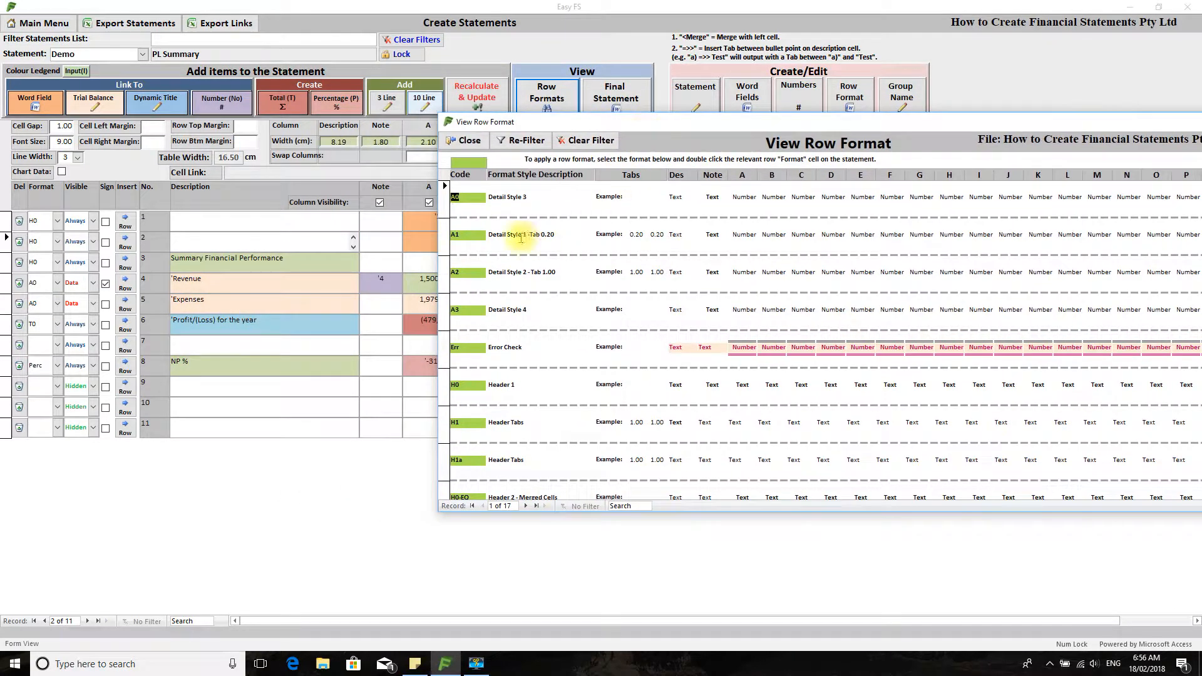
{"action": "left_click", "coordinate": [468, 235]}
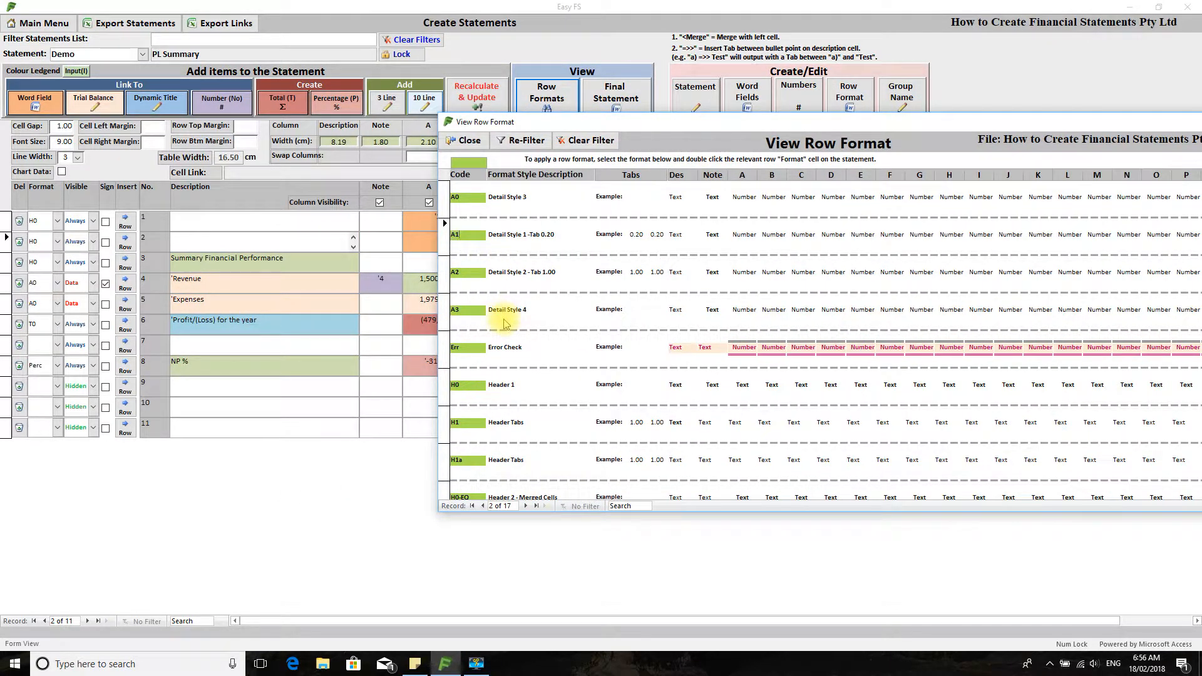
{"action": "double_click", "coordinate": [35, 283]}
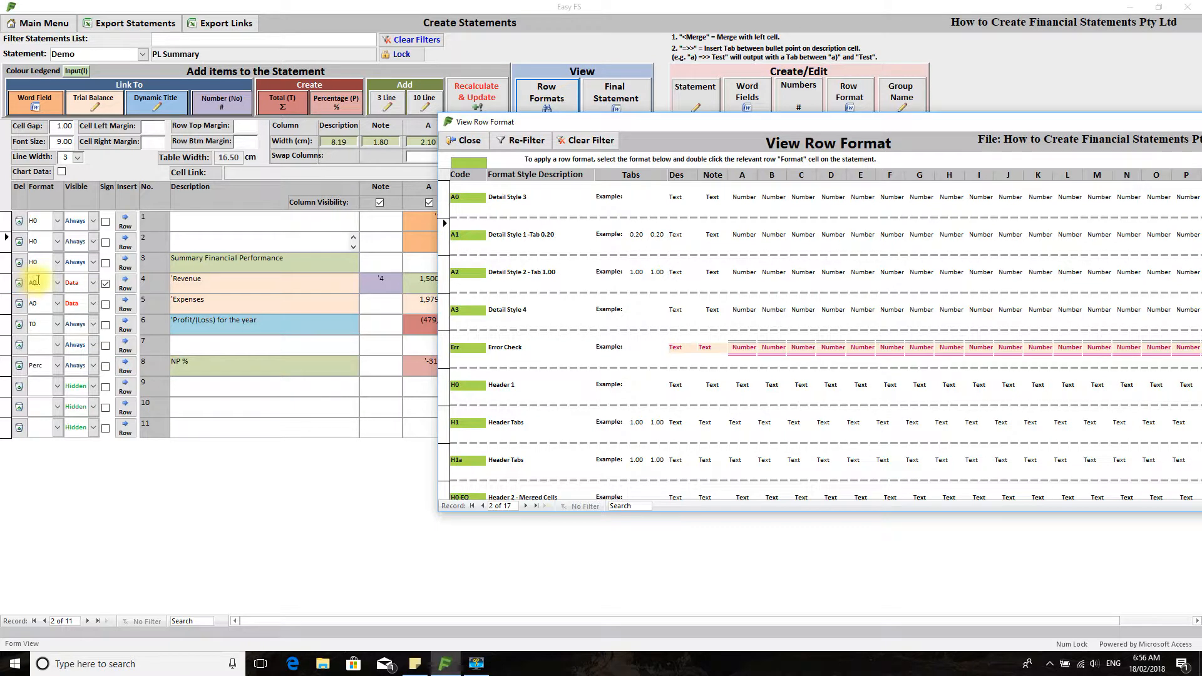
{"action": "double_click", "coordinate": [32, 304]}
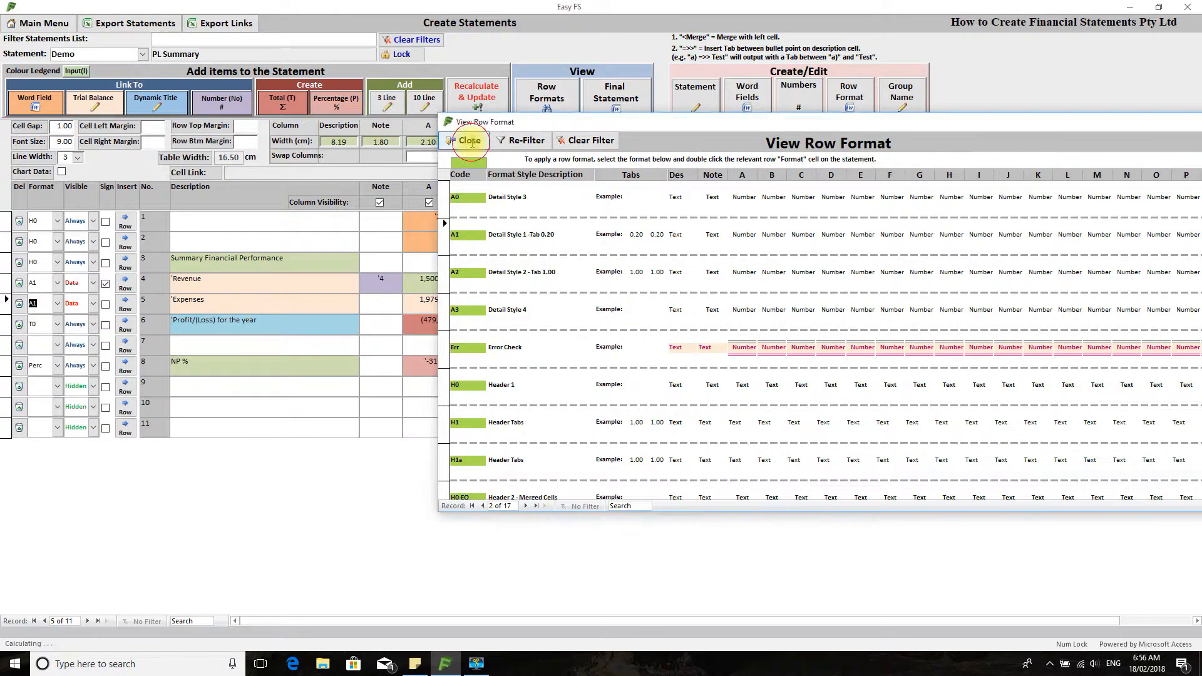
{"action": "left_click", "coordinate": [466, 140]}
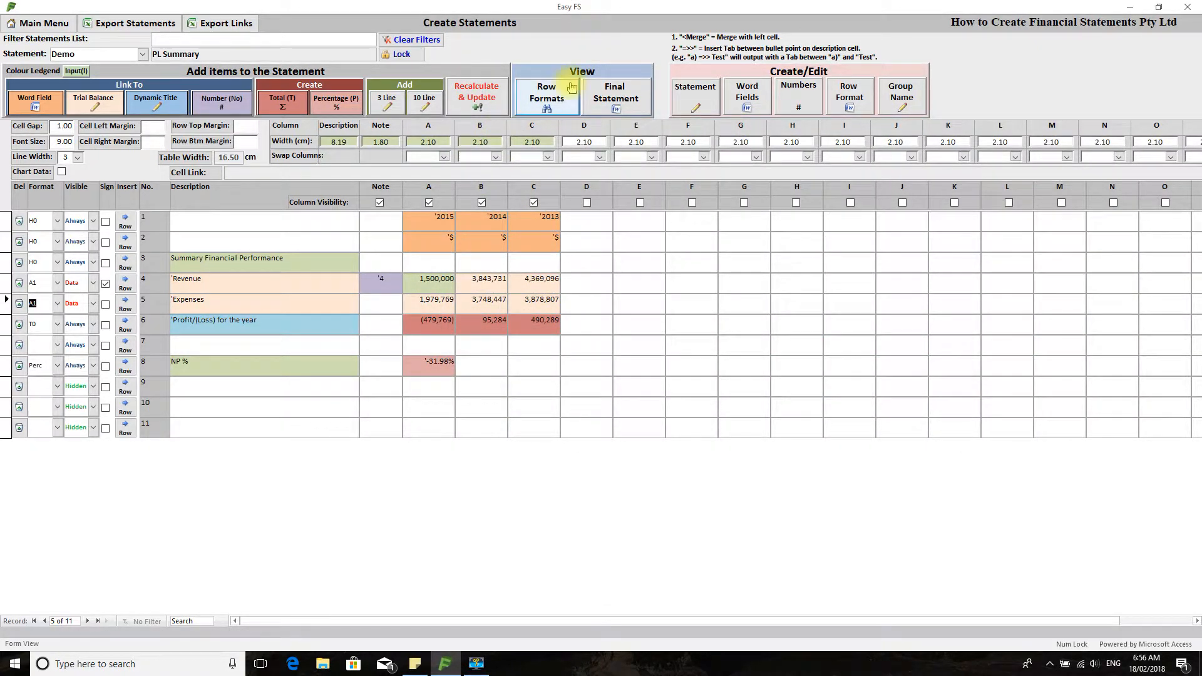
Generate the final statement in Word to check the indent of the Revenue and Expenses rows, and close it without saving
{"action": "left_click", "coordinate": [641, 95]}
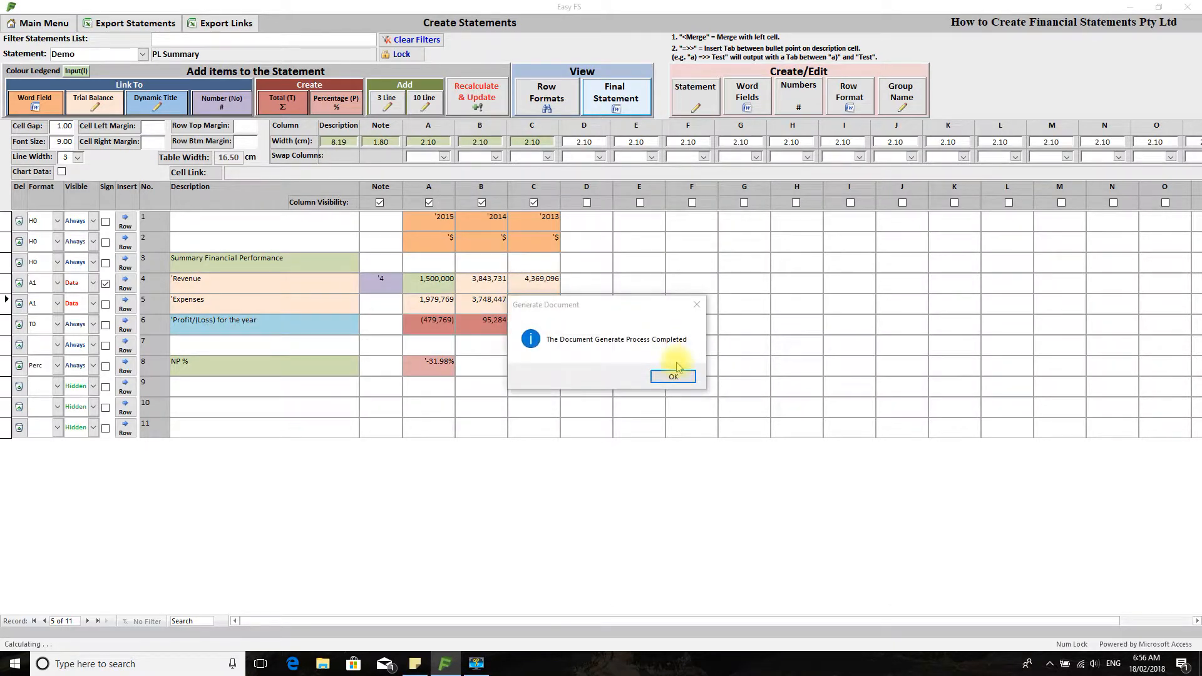
{"action": "left_click", "coordinate": [675, 376]}
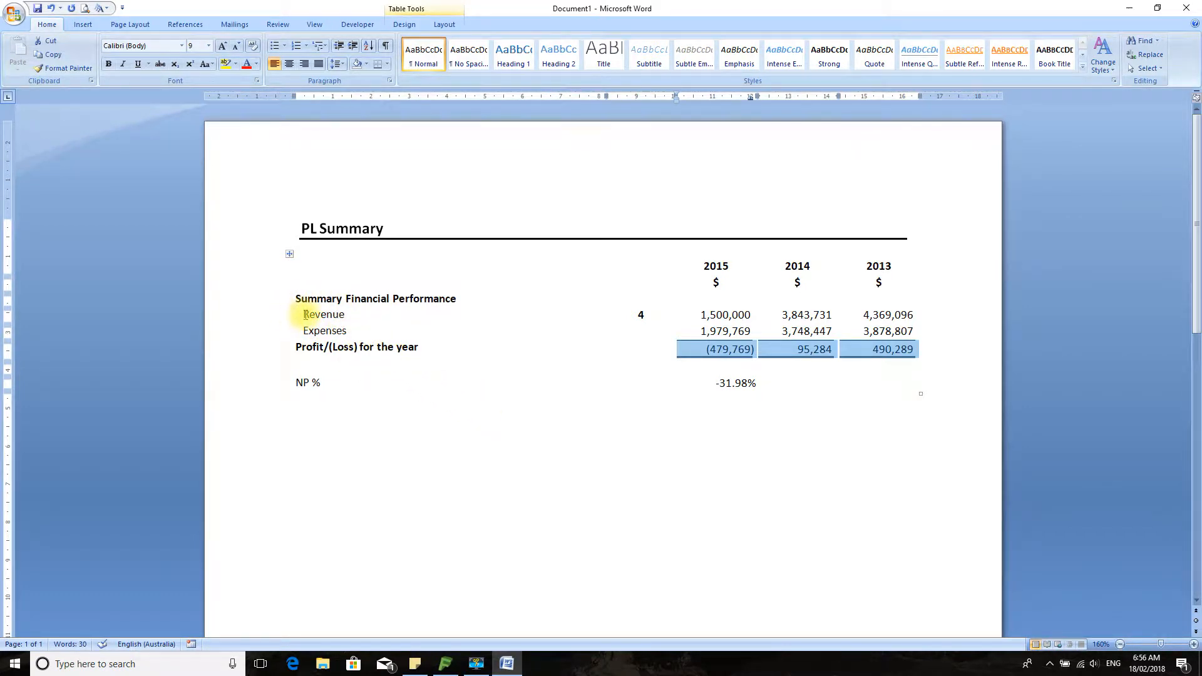
{"action": "left_click_drag", "start_coordinate": [269, 315], "coordinate": [269, 335]}
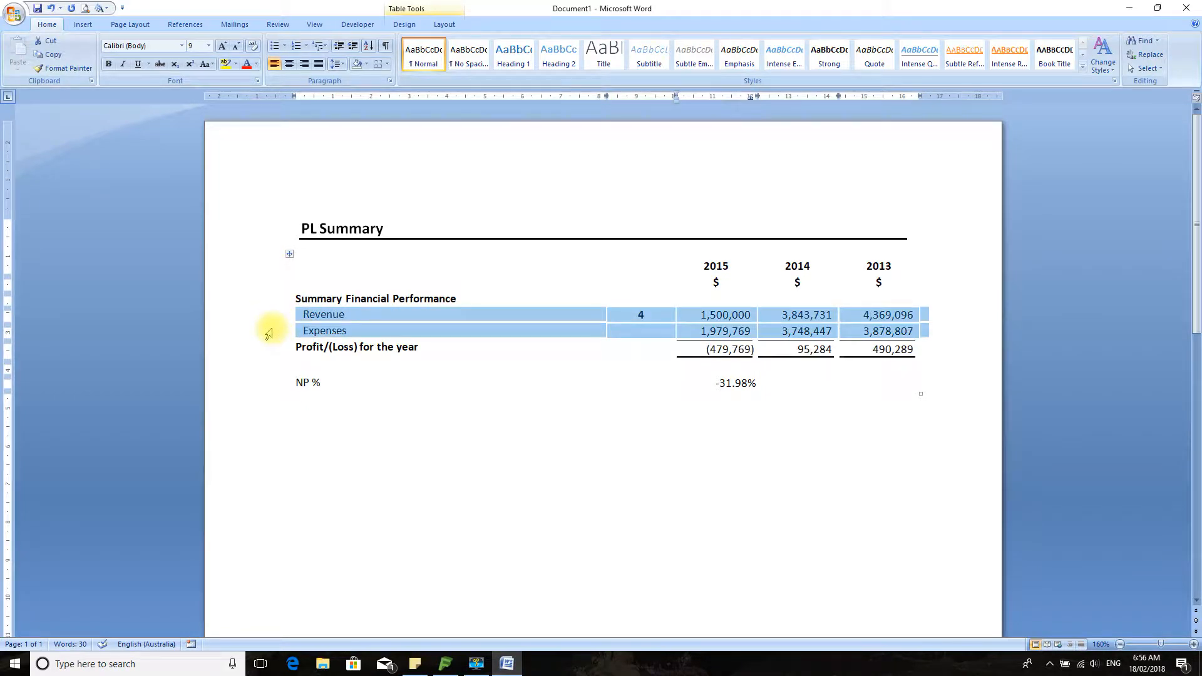
{"action": "left_click", "coordinate": [394, 383]}
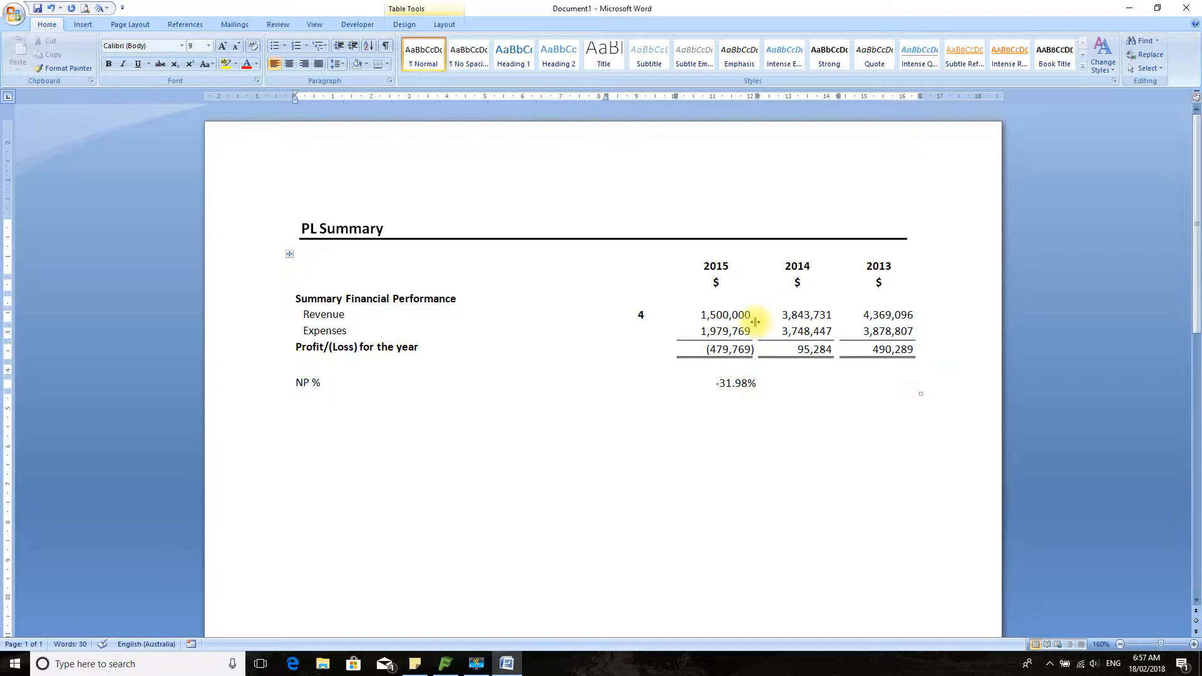
{"action": "left_click", "coordinate": [1188, 7]}
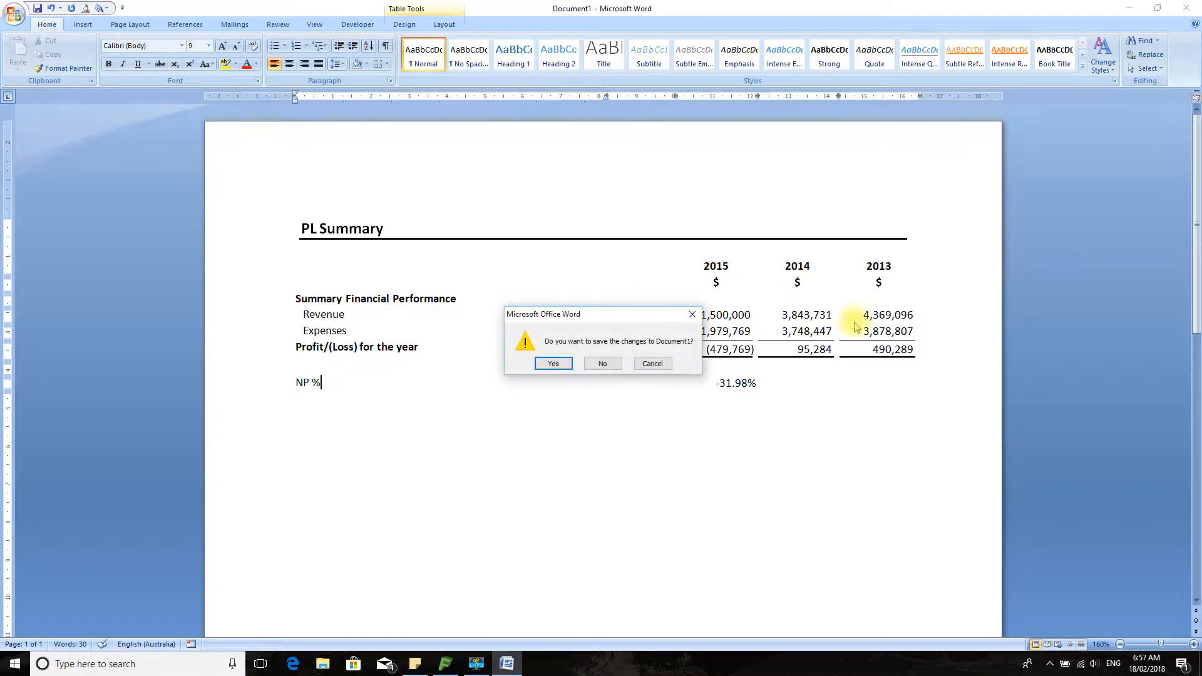
{"action": "left_click", "coordinate": [591, 364]}
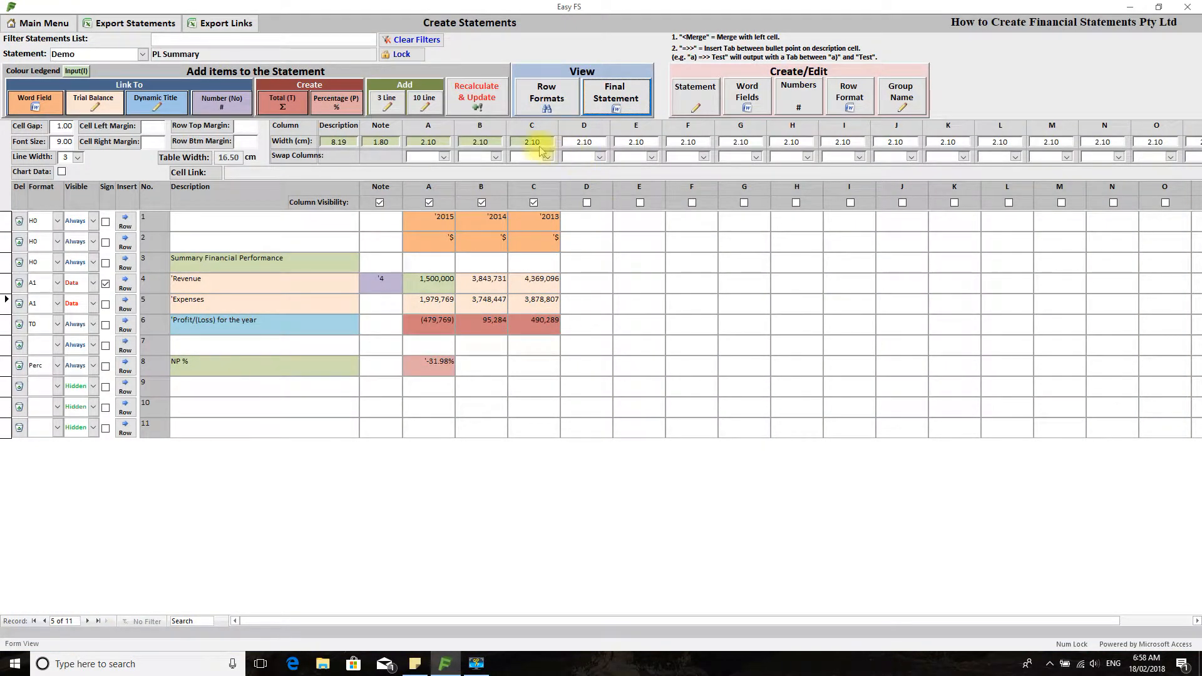
Set the widths of columns A, B and C to 2 cm
{"action": "double_click", "coordinate": [543, 142]}
{"action": "type", "text": "2"}
{"action": "left_click_drag", "start_coordinate": [501, 142], "coordinate": [388, 143]}
{"action": "type", "text": "22"}
{"action": "left_click", "coordinate": [485, 143]}
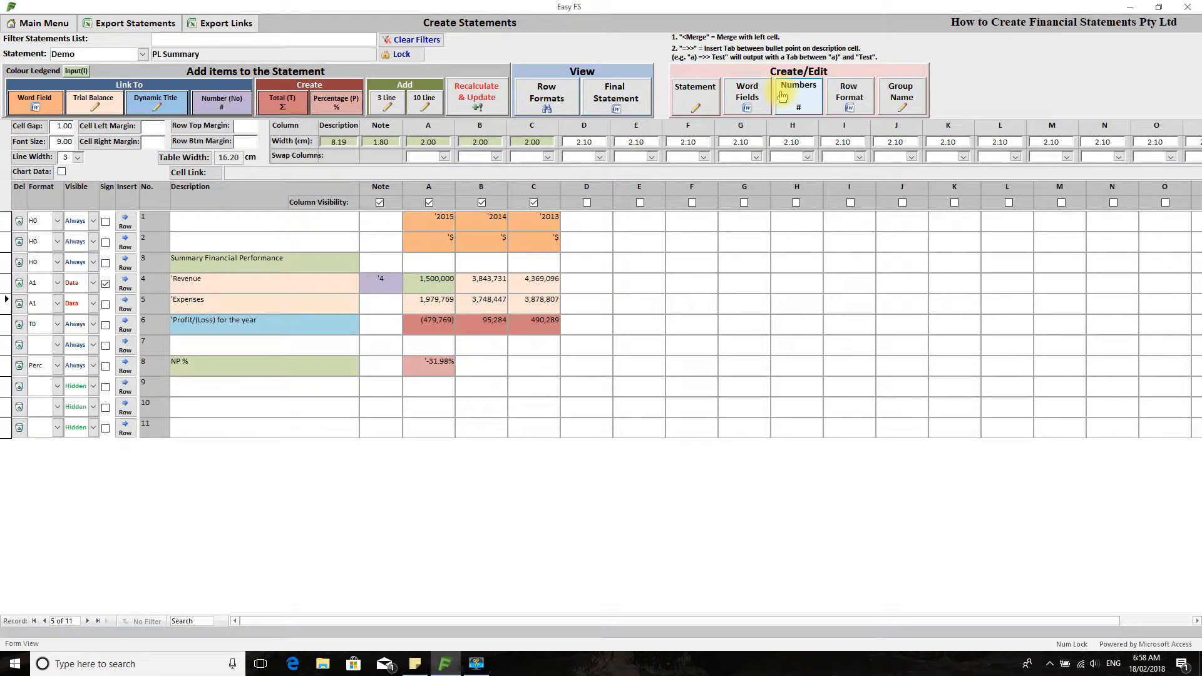
Generate the final statement in Word to check the narrowed year columns, and close the document without saving
{"action": "left_click", "coordinate": [616, 97]}
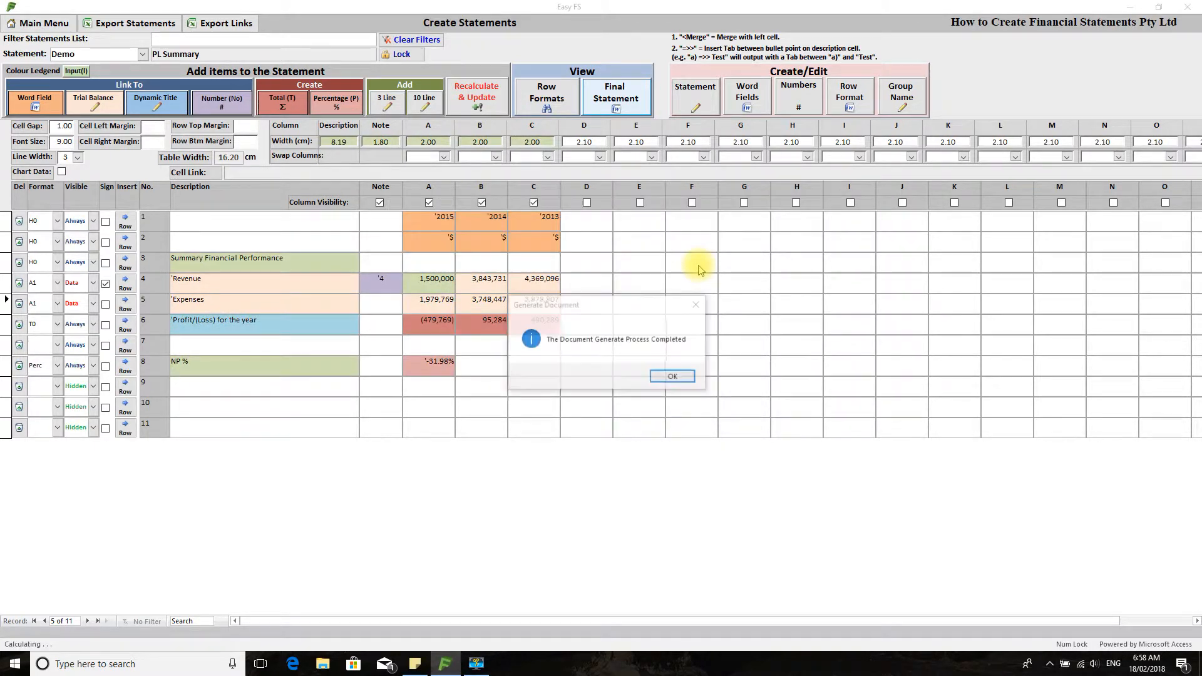
{"action": "left_click", "coordinate": [679, 377]}
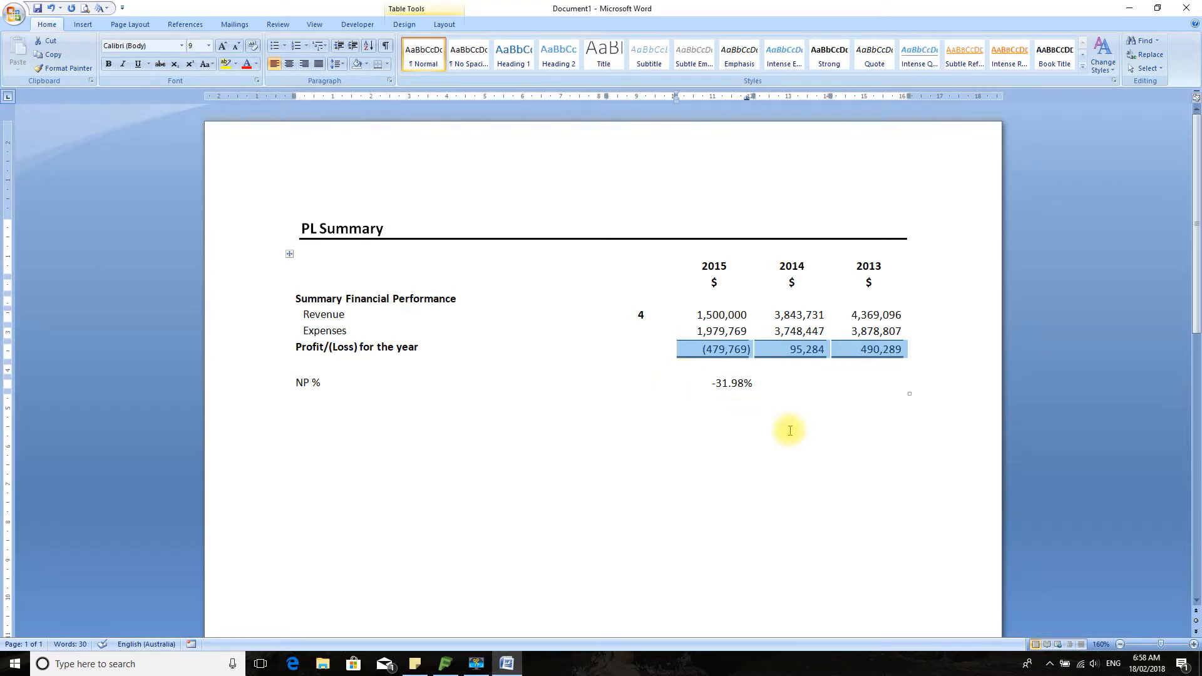
{"action": "left_click", "coordinate": [844, 440]}
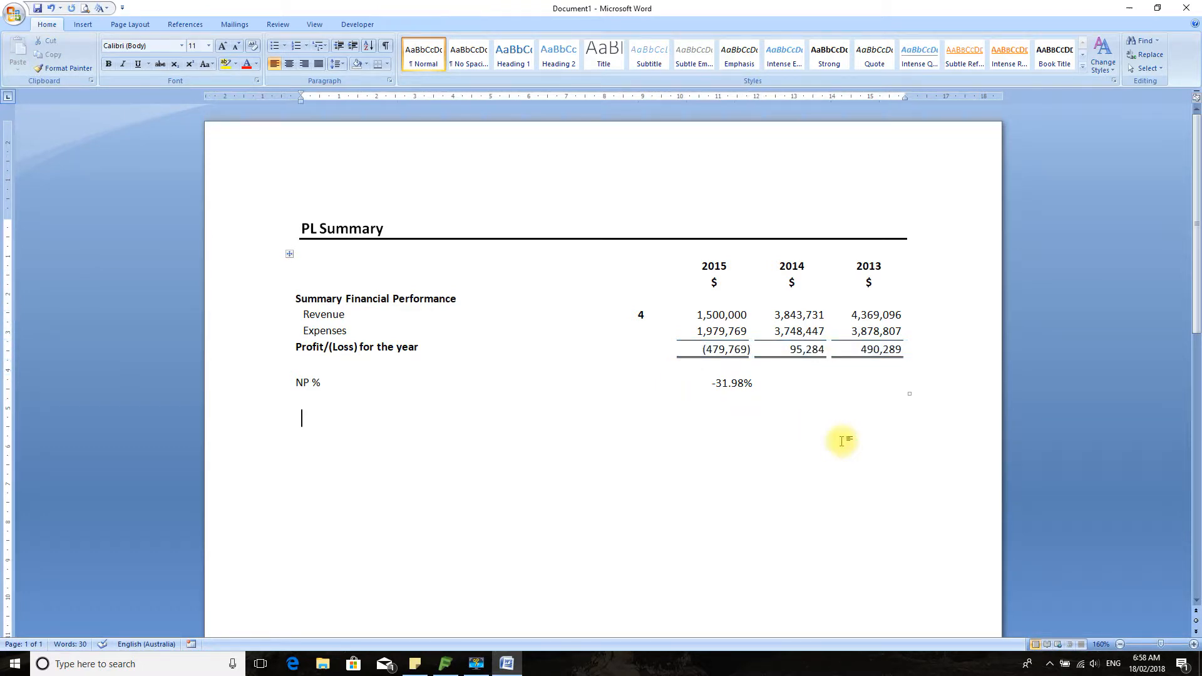
{"action": "left_click", "coordinate": [1186, 7]}
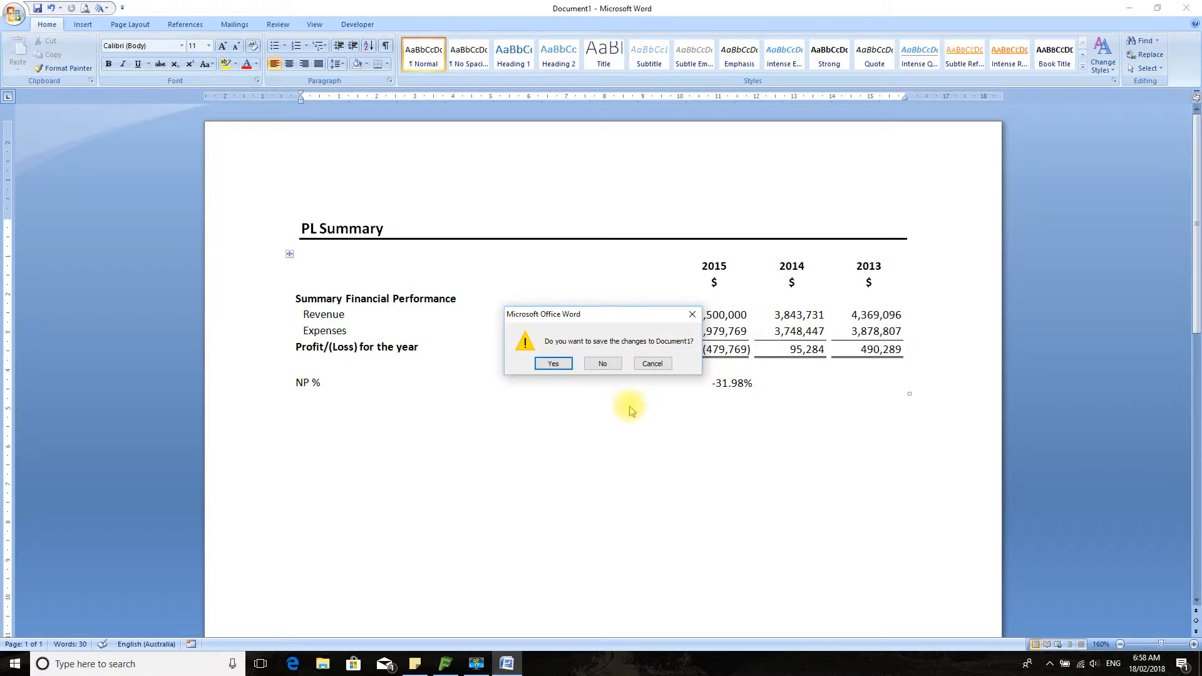
{"action": "left_click", "coordinate": [602, 365]}
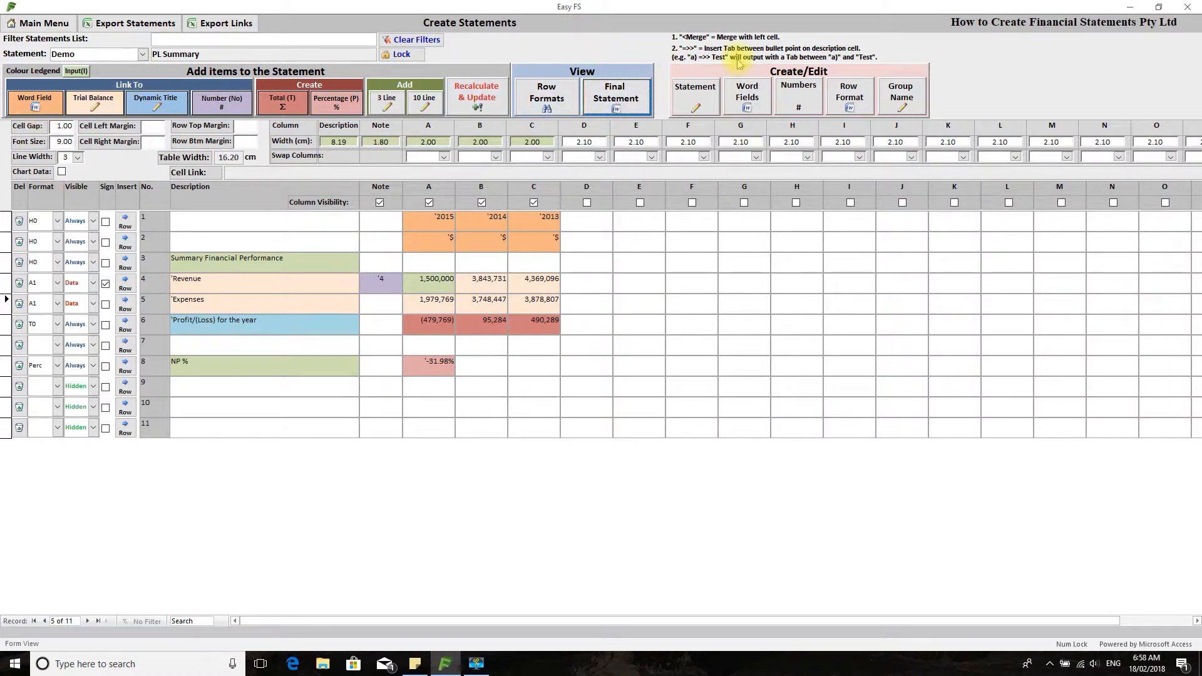
Open the list of statements for editing, look through its entries and column width settings, and close it
{"action": "left_click", "coordinate": [711, 110]}
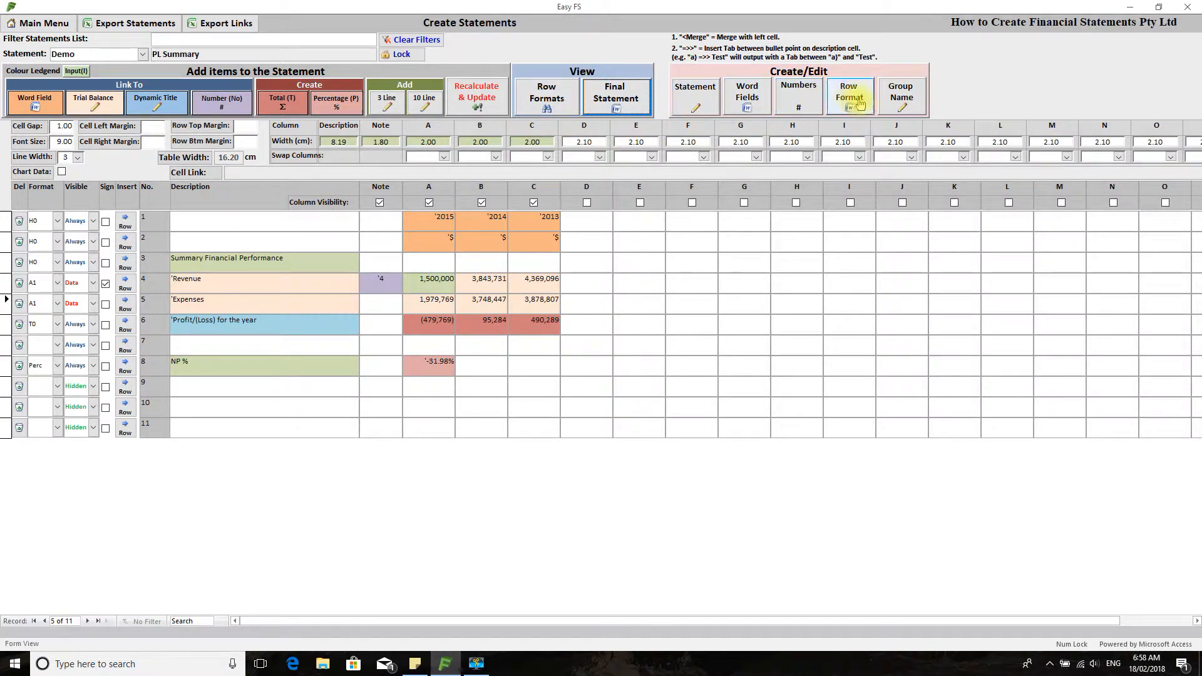
{"action": "left_click", "coordinate": [698, 108]}
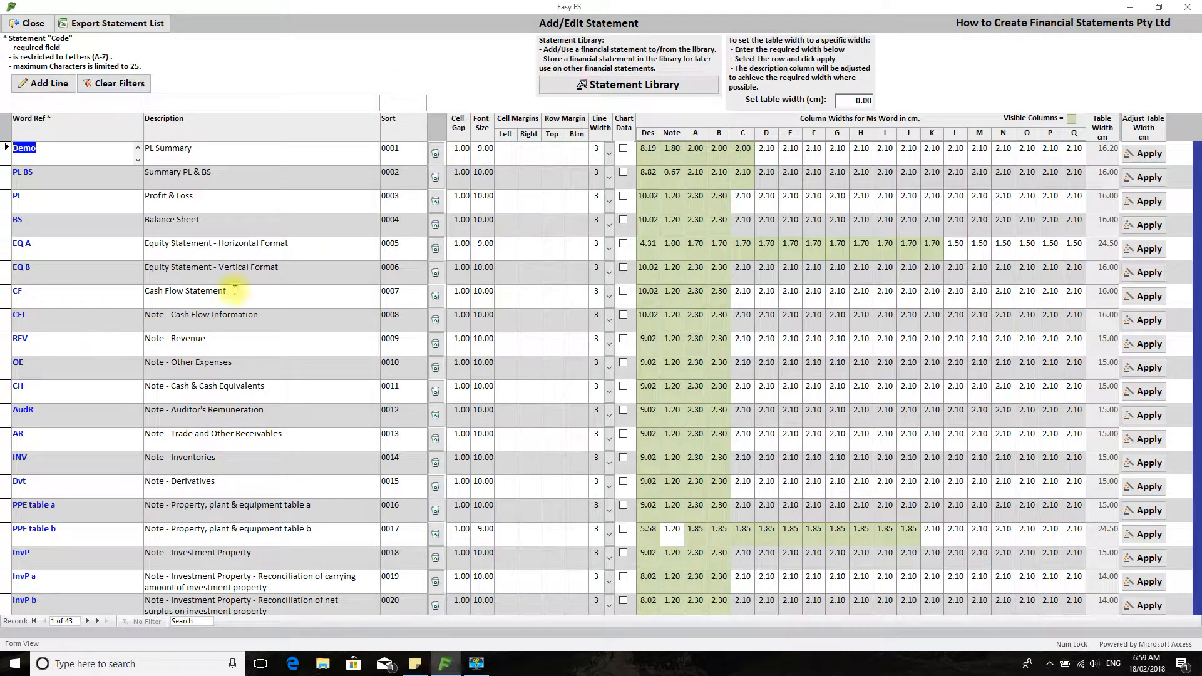
{"action": "left_click", "coordinate": [315, 276]}
{"action": "scroll", "coordinate": [314, 275], "scroll_direction": "down", "scroll_amount": 5}
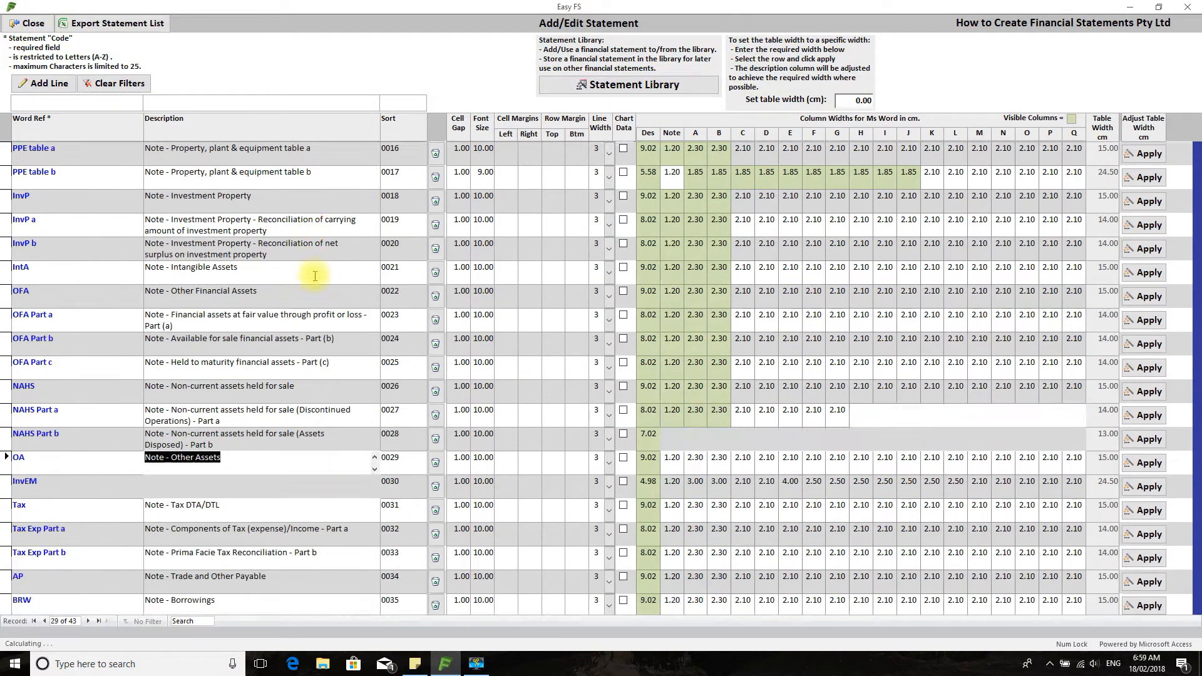
{"action": "scroll", "coordinate": [314, 275], "scroll_direction": "up", "scroll_amount": 4}
{"action": "left_click", "coordinate": [155, 148]}
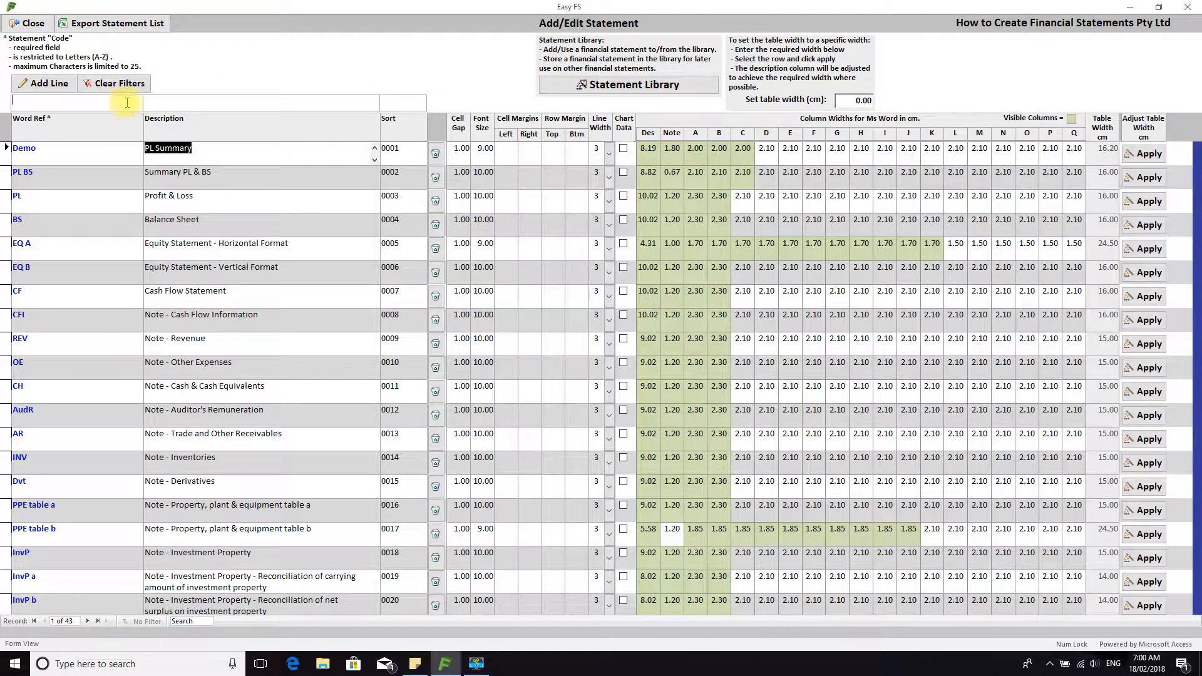
{"action": "left_click", "coordinate": [29, 25]}
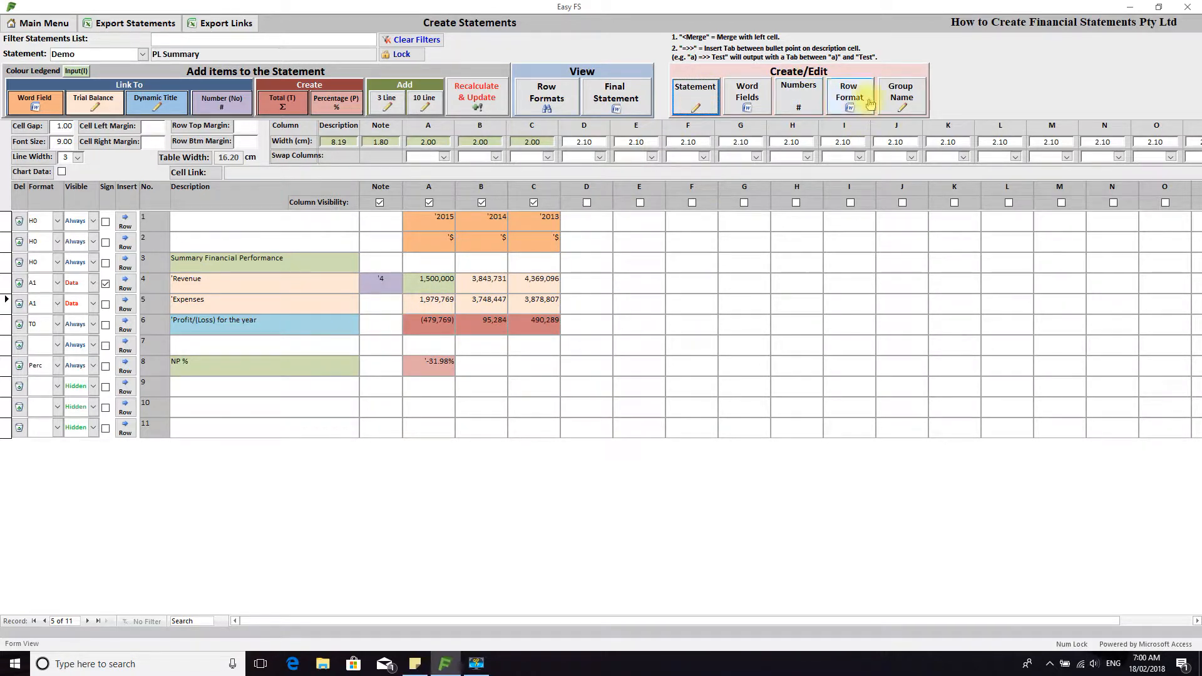
Review the Input, Combined and Linked word fields, and check the list of word fields available for linking to a statement cell
{"action": "left_click", "coordinate": [749, 100]}
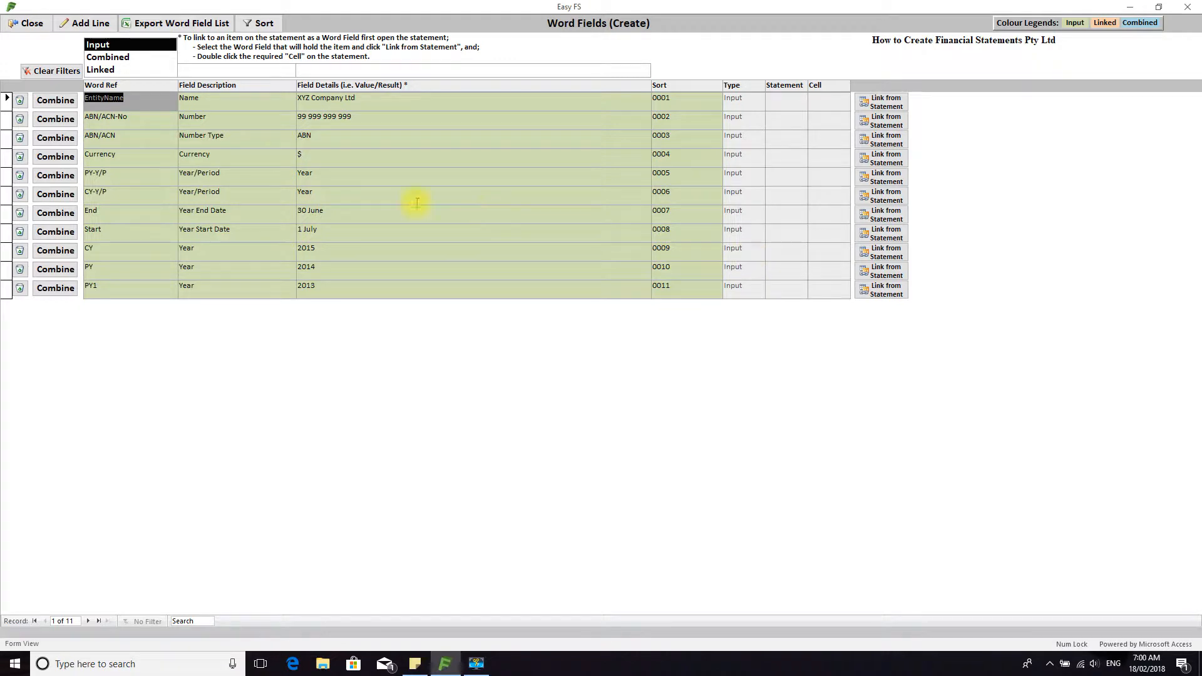
{"action": "left_click", "coordinate": [115, 56]}
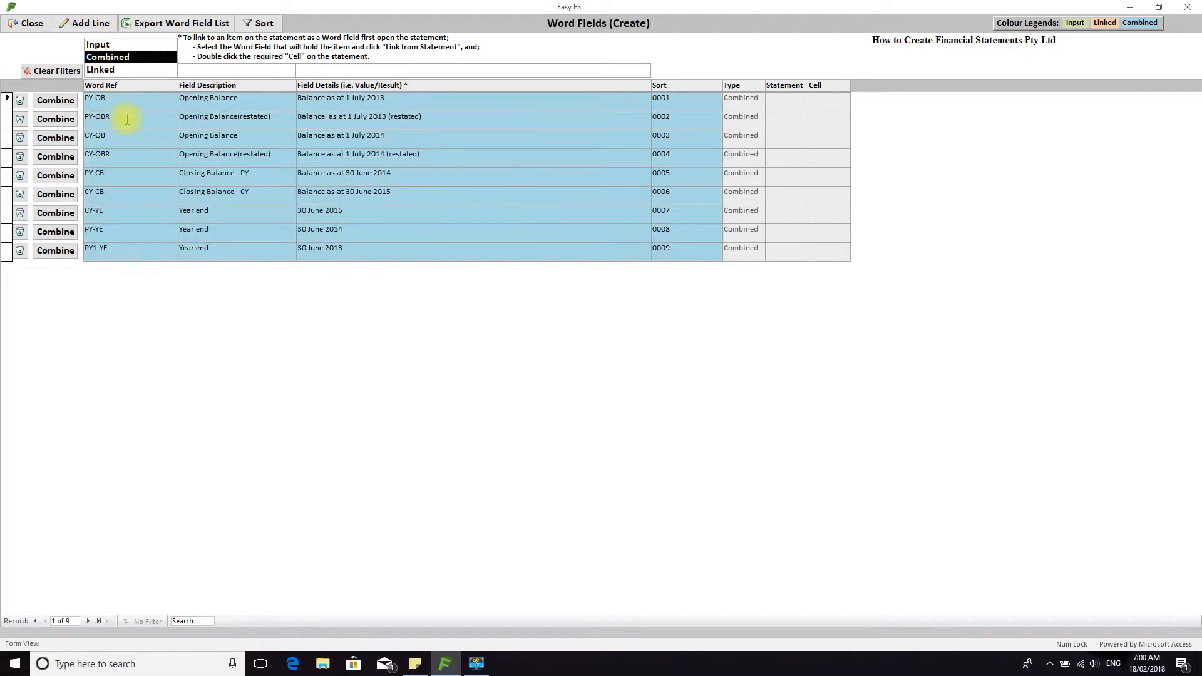
{"action": "left_click", "coordinate": [105, 69]}
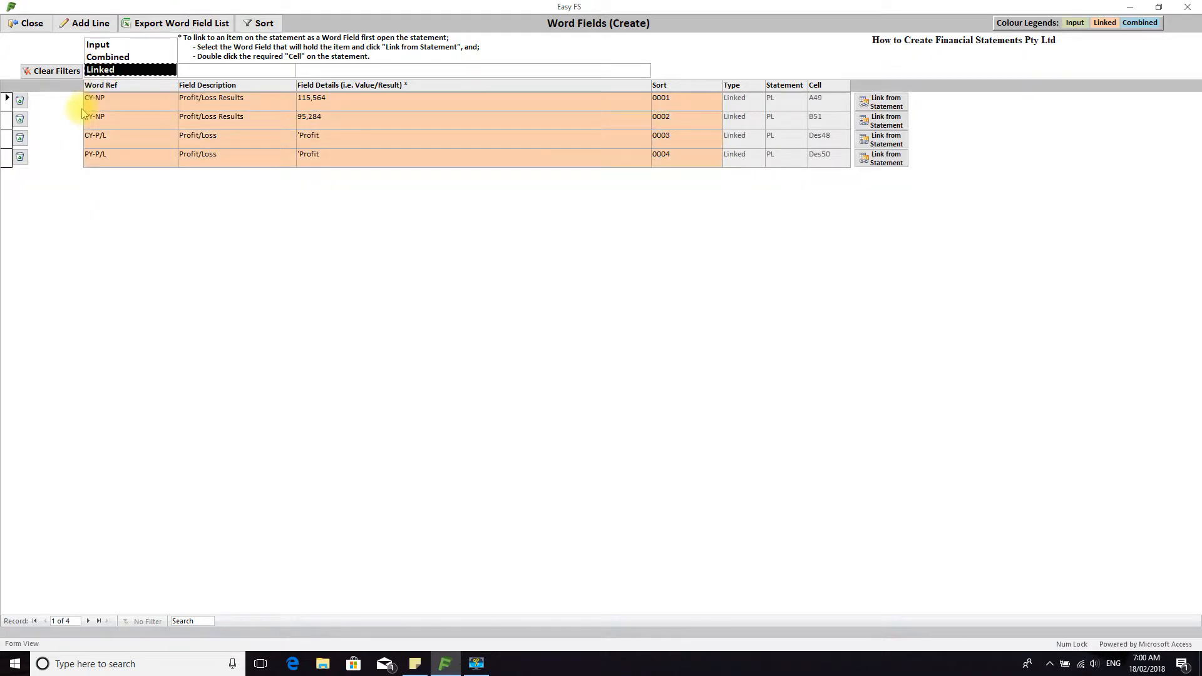
{"action": "left_click", "coordinate": [104, 47]}
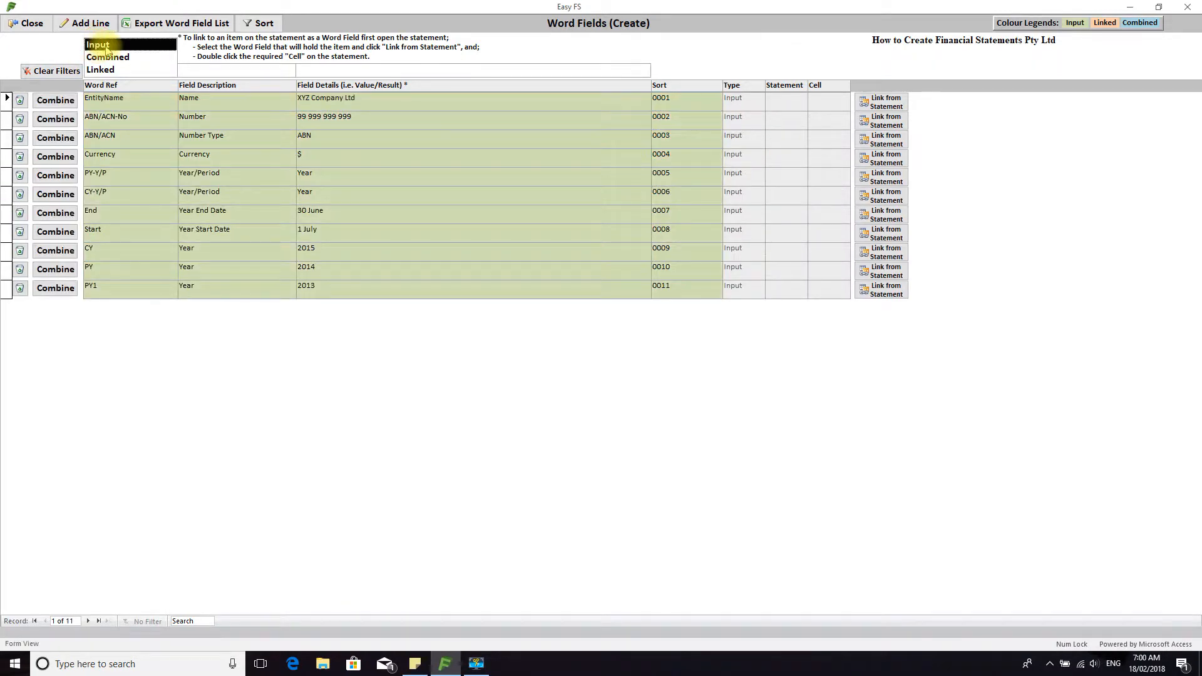
{"action": "left_click", "coordinate": [123, 58]}
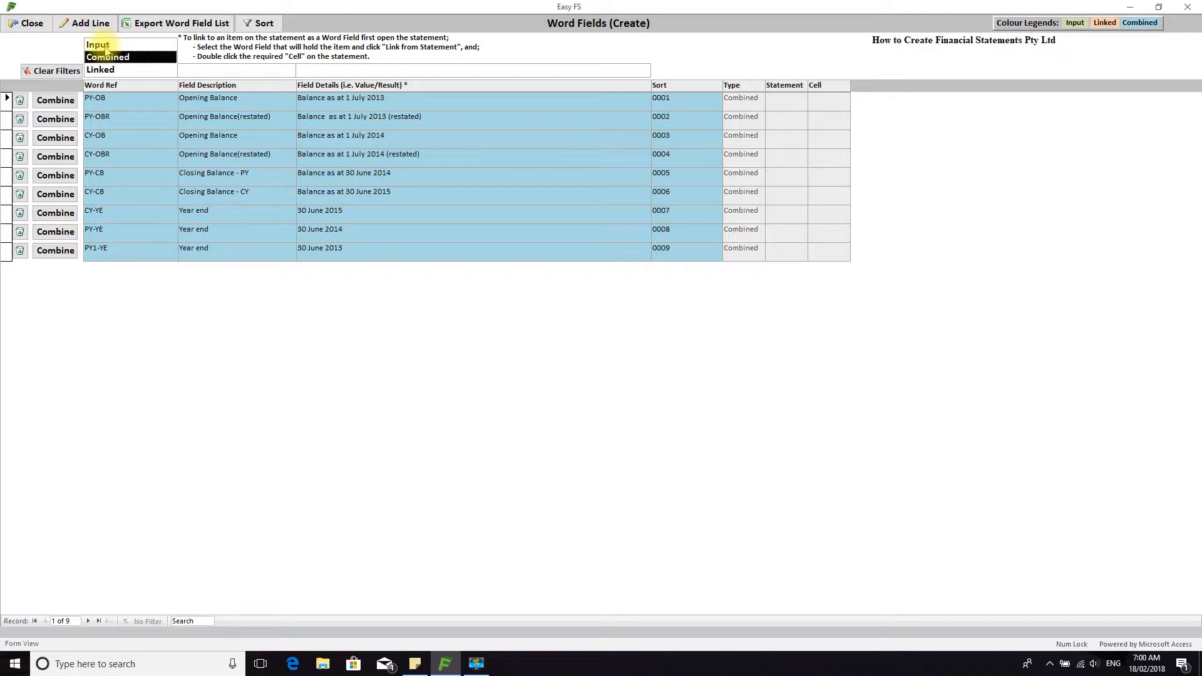
{"action": "left_click", "coordinate": [20, 23]}
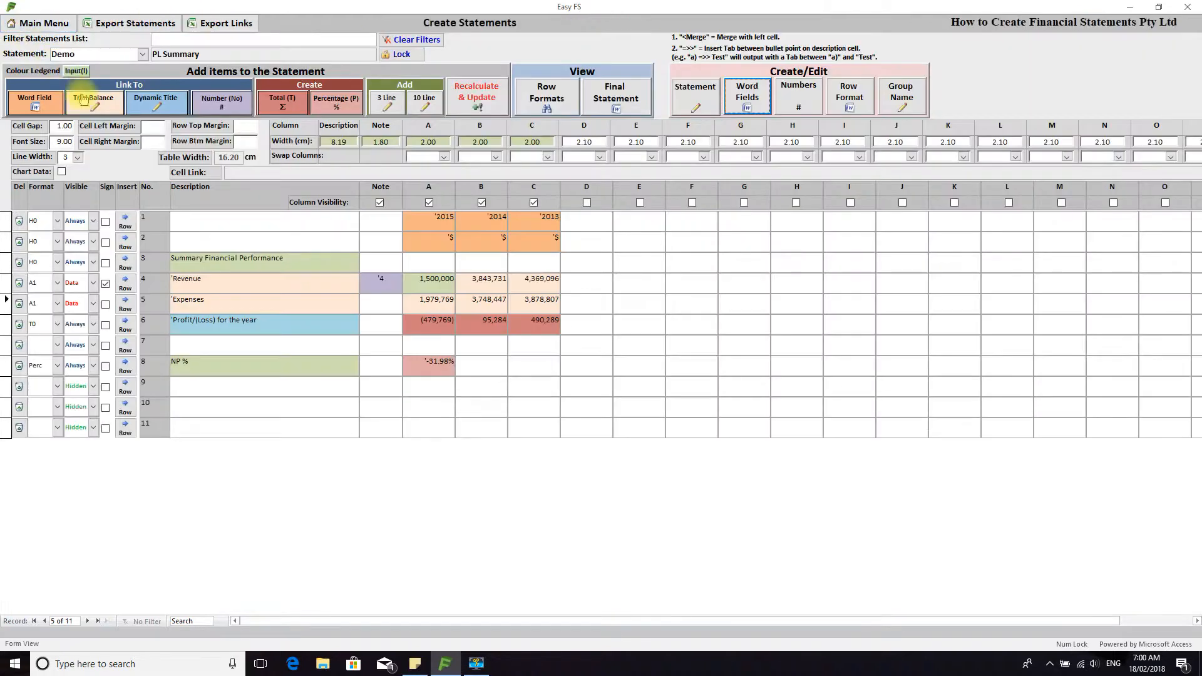
{"action": "left_click", "coordinate": [31, 104]}
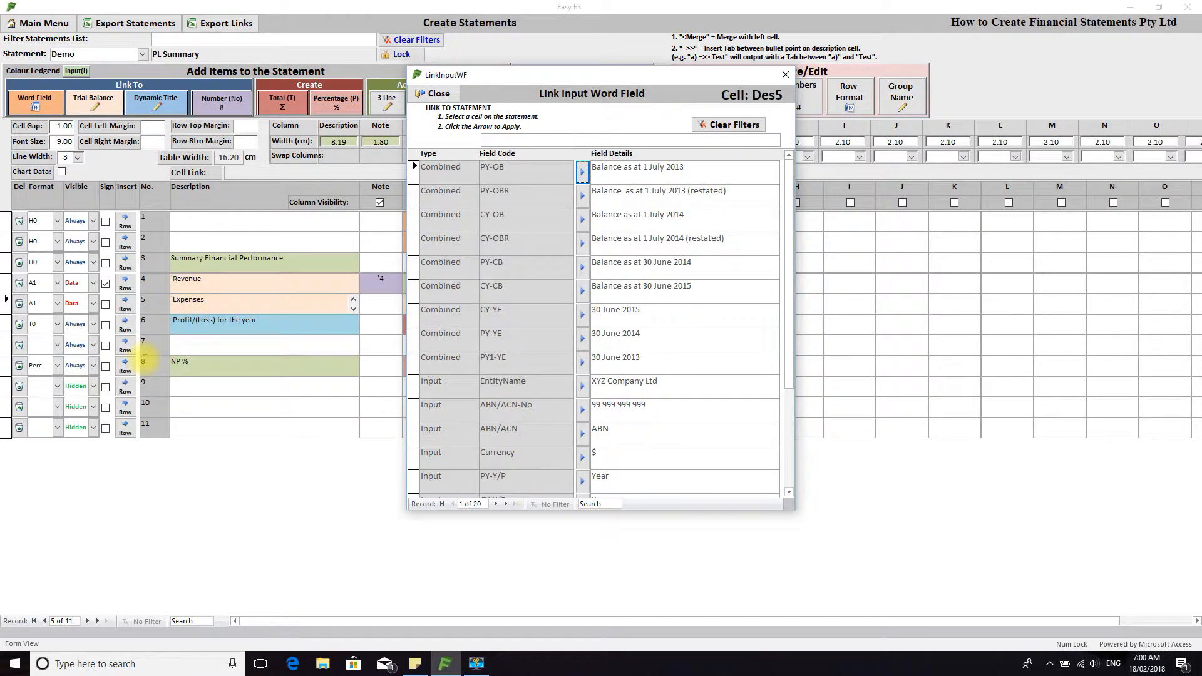
{"action": "left_click", "coordinate": [434, 93]}
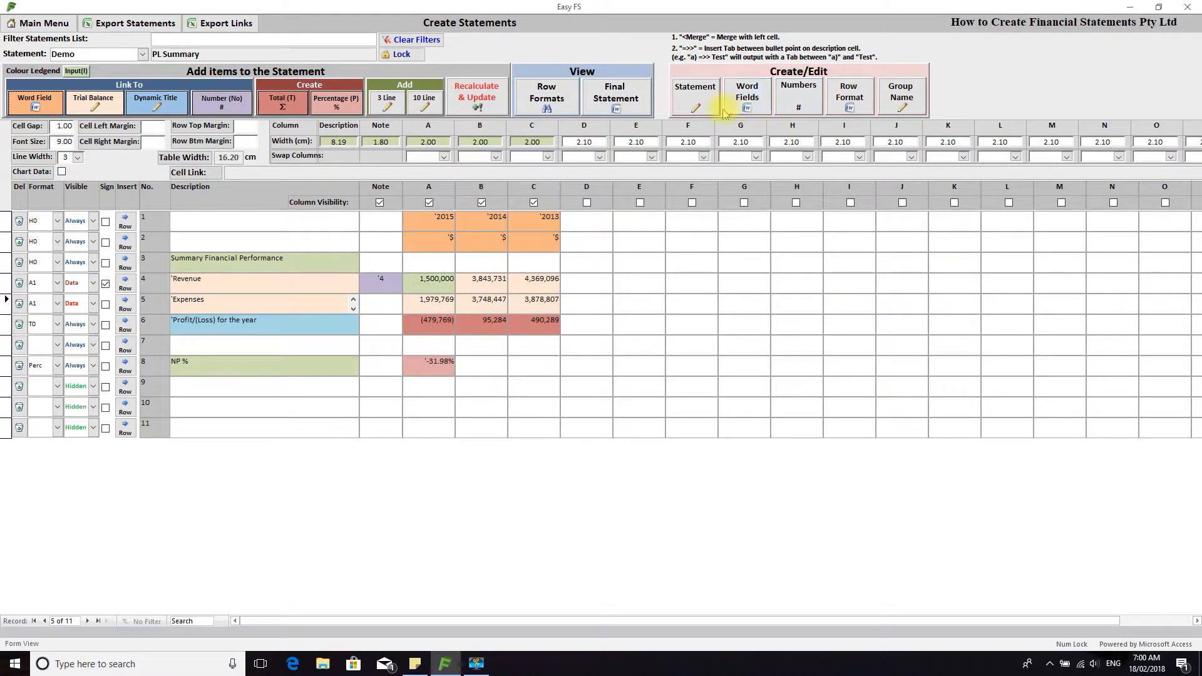
Examine the field details of the Linked word fields CY-NP and PY-NP, and close the word fields form
{"action": "left_click", "coordinate": [745, 104]}
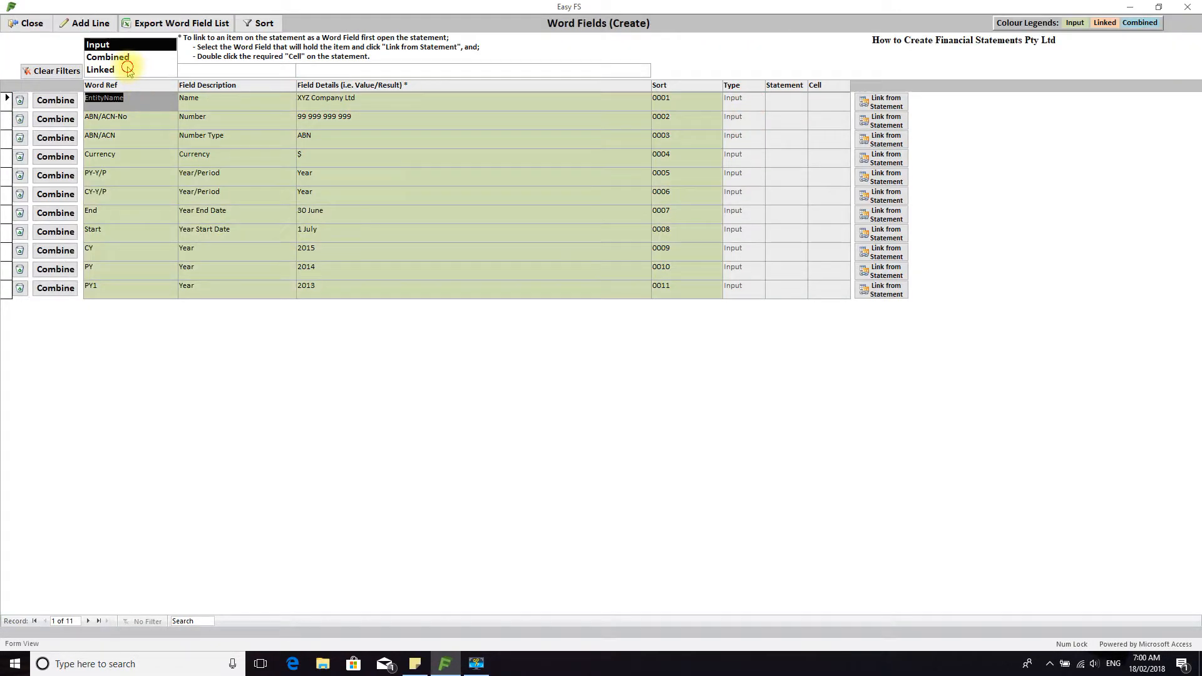
{"action": "left_click", "coordinate": [129, 70]}
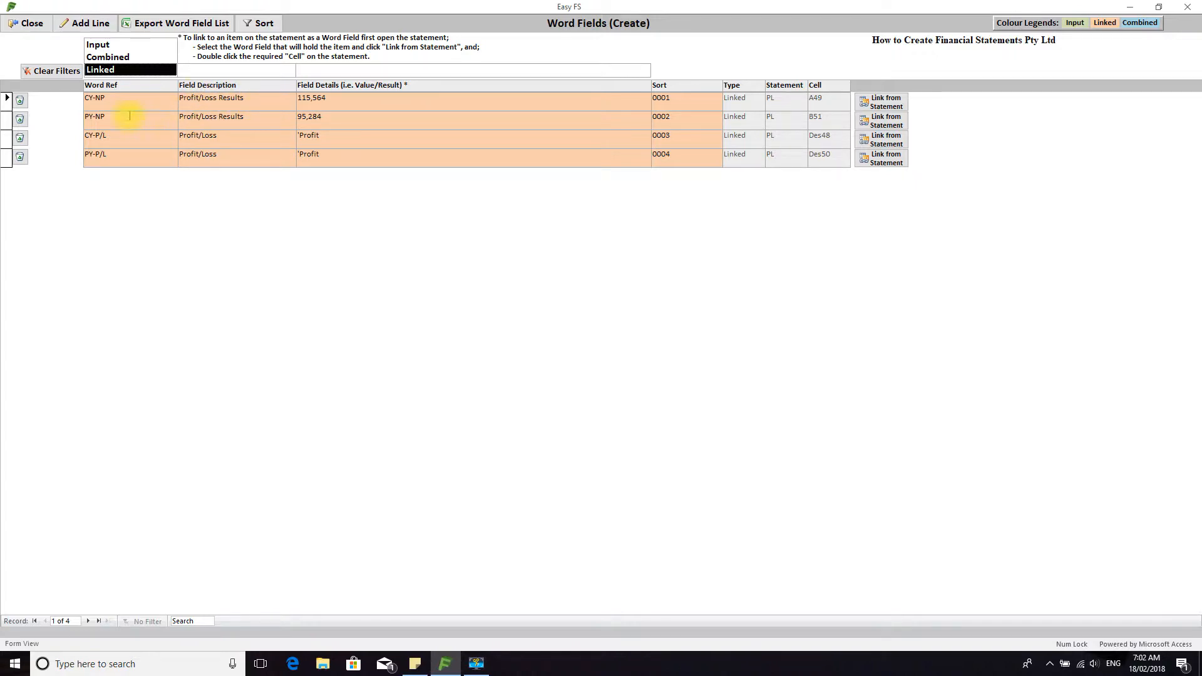
{"action": "left_click", "coordinate": [409, 104]}
{"action": "left_click", "coordinate": [399, 124]}
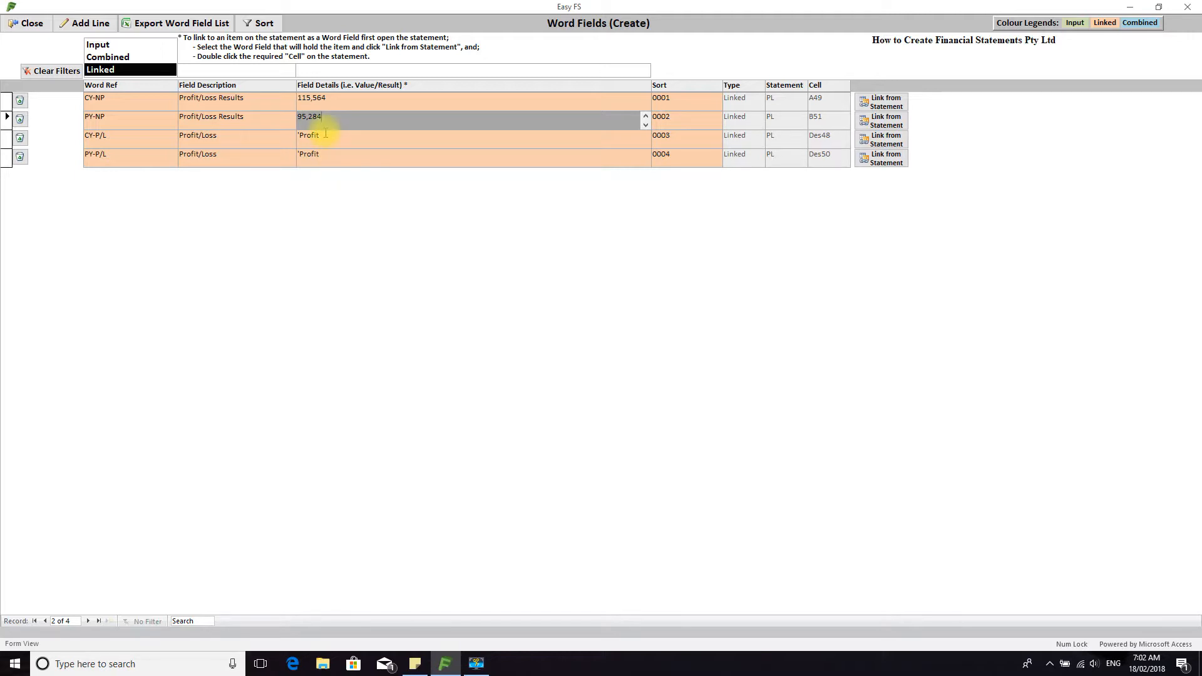
{"action": "left_click", "coordinate": [17, 23]}
Open the PL (Profit & Loss) statement and go to the hidden profit rows 48 to 51
{"action": "left_click", "coordinate": [143, 54]}
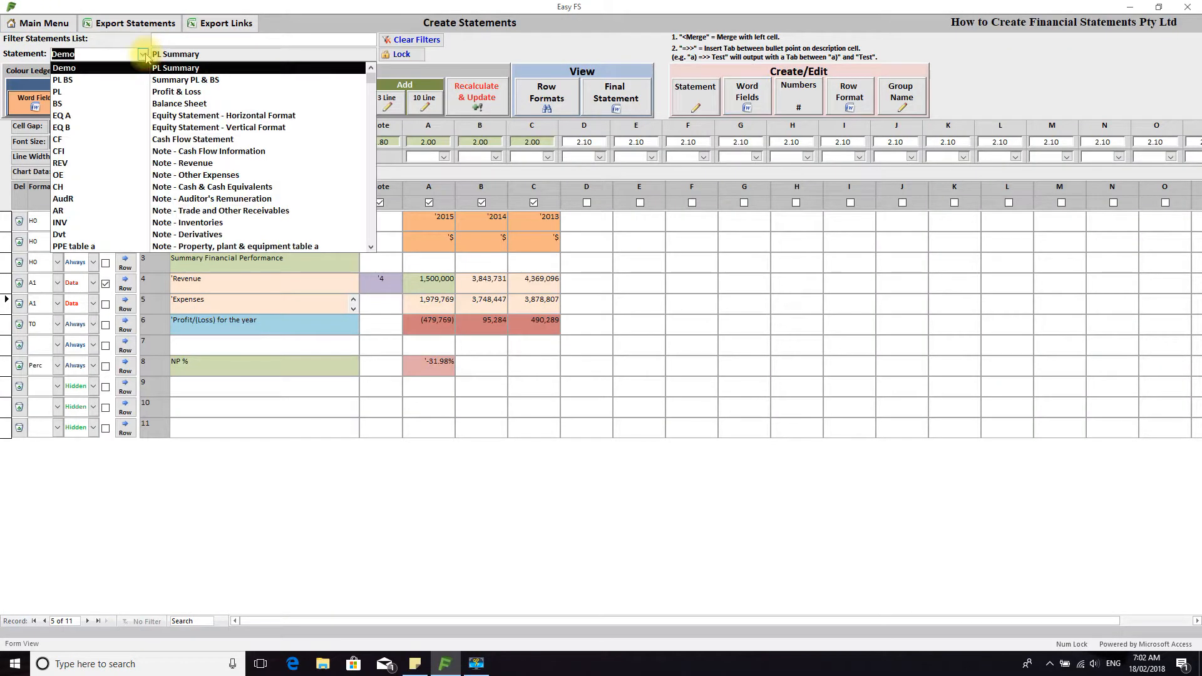
{"action": "left_click", "coordinate": [116, 92]}
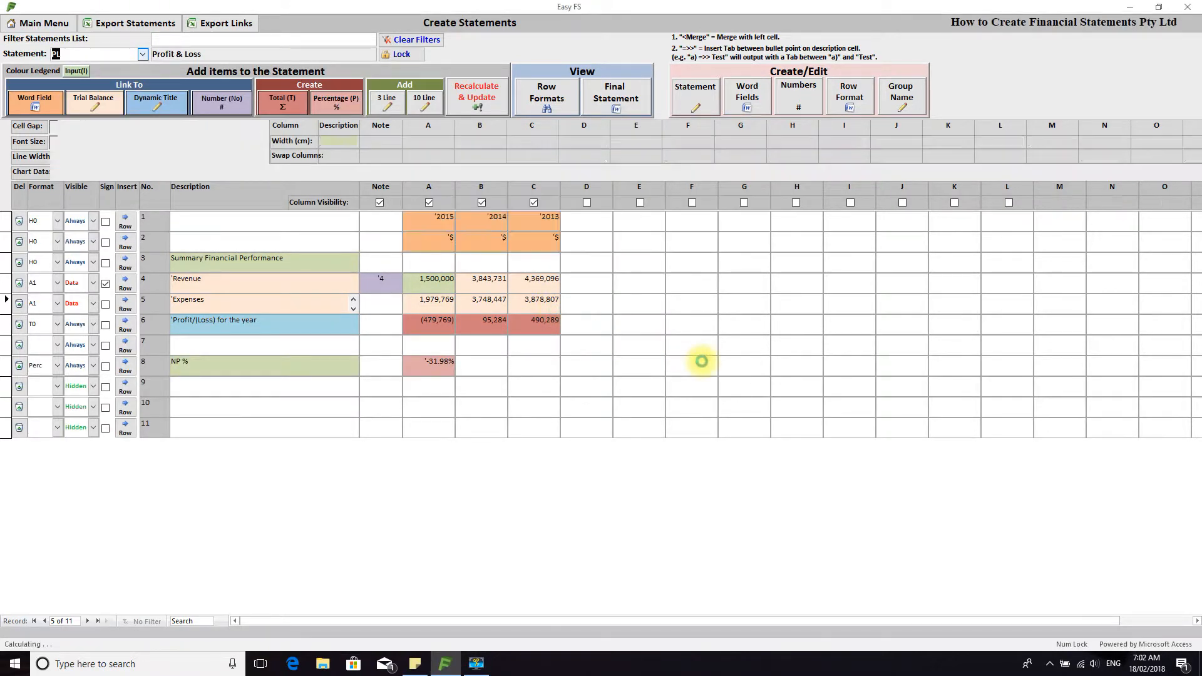
{"action": "left_click_drag", "start_coordinate": [1192, 229], "coordinate": [1195, 564]}
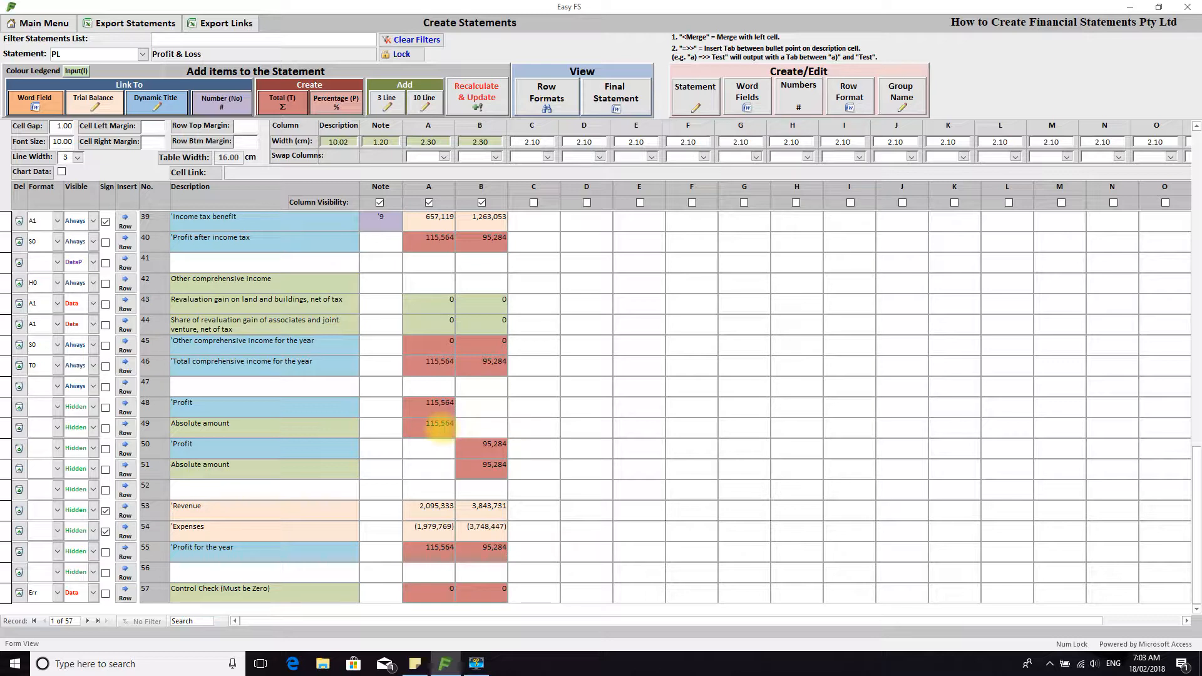
Inspect the total calculation and sign behind the absolute amount in cell A49, and close it unchanged
{"action": "left_click", "coordinate": [435, 426]}
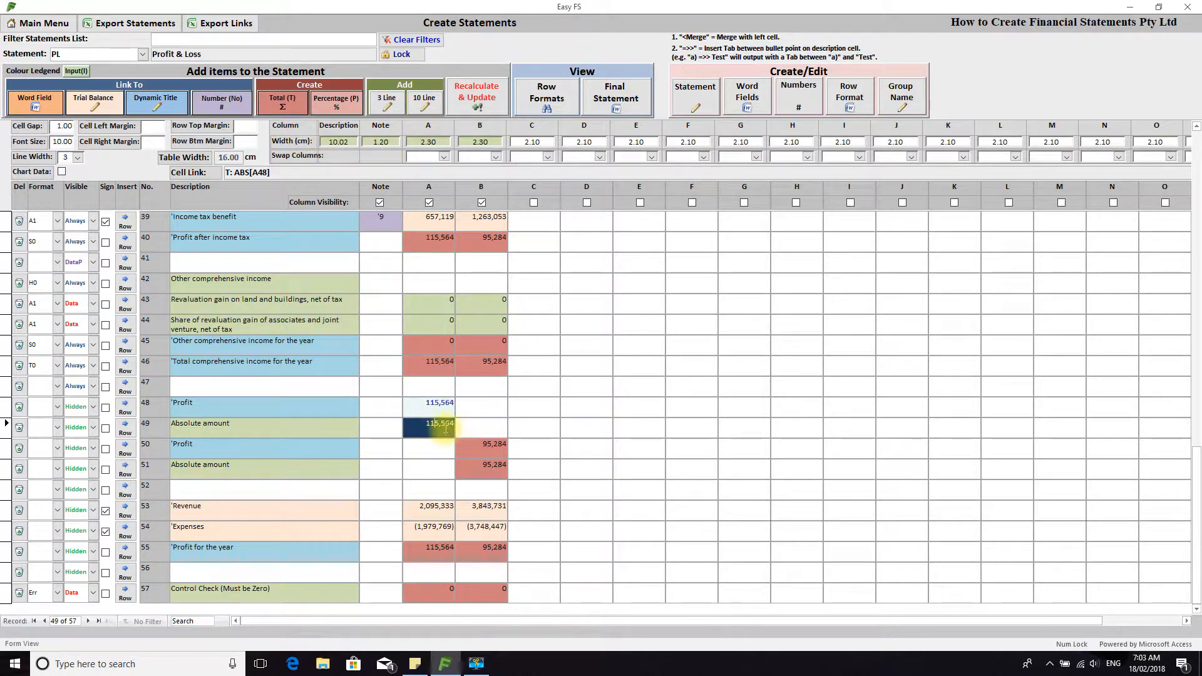
{"action": "left_click", "coordinate": [282, 102]}
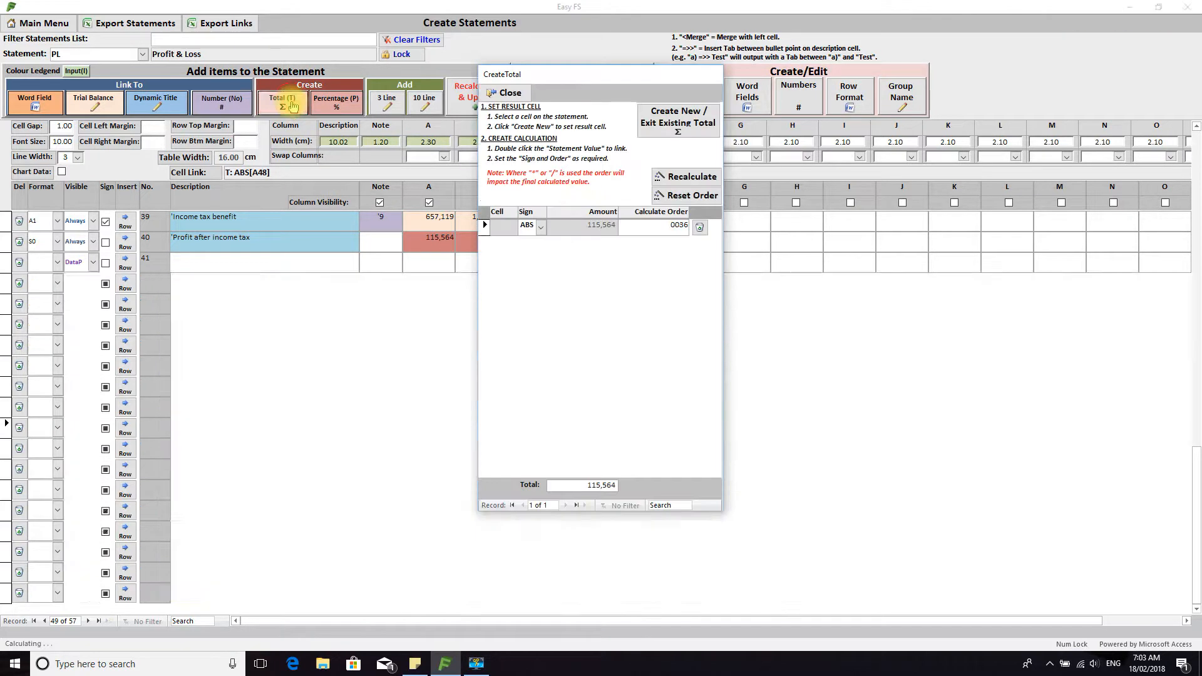
{"action": "left_click_drag", "start_coordinate": [602, 74], "coordinate": [842, 110]}
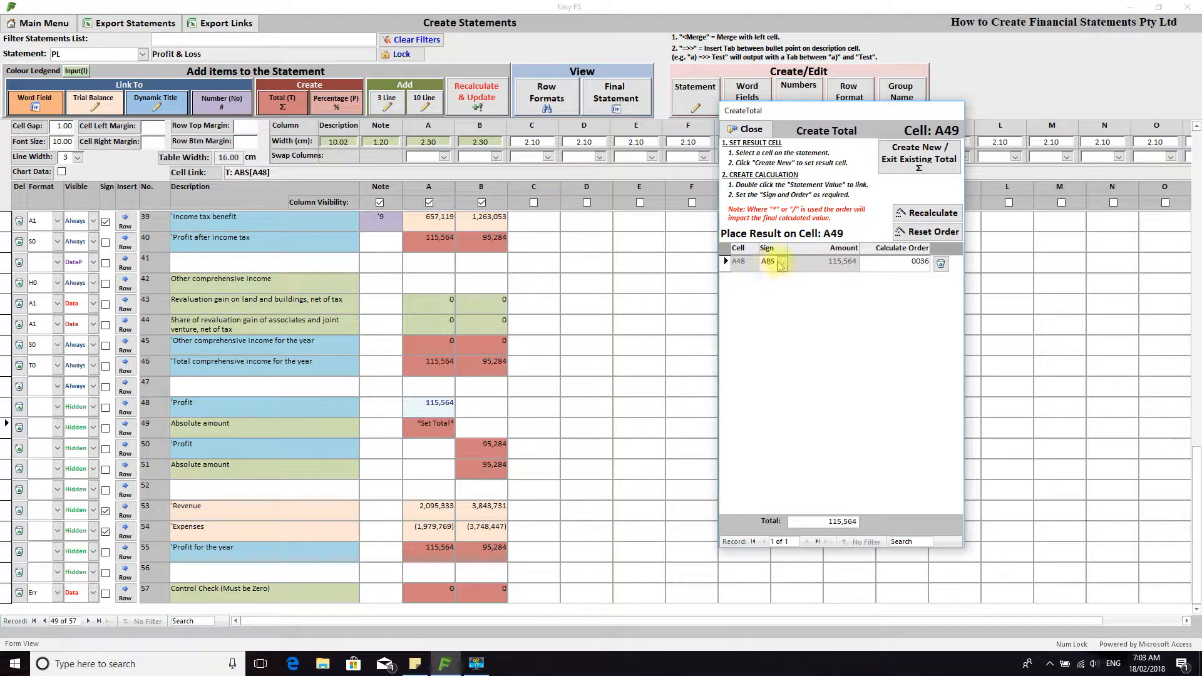
{"action": "left_click", "coordinate": [781, 264]}
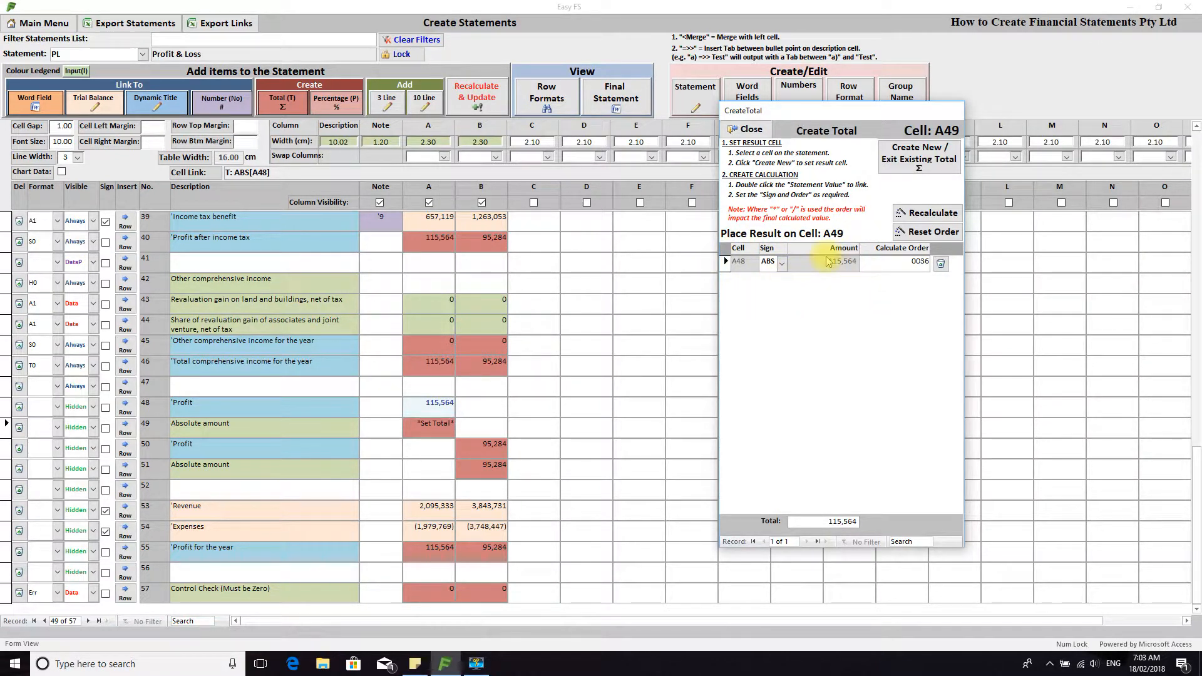
{"action": "left_click", "coordinate": [747, 129]}
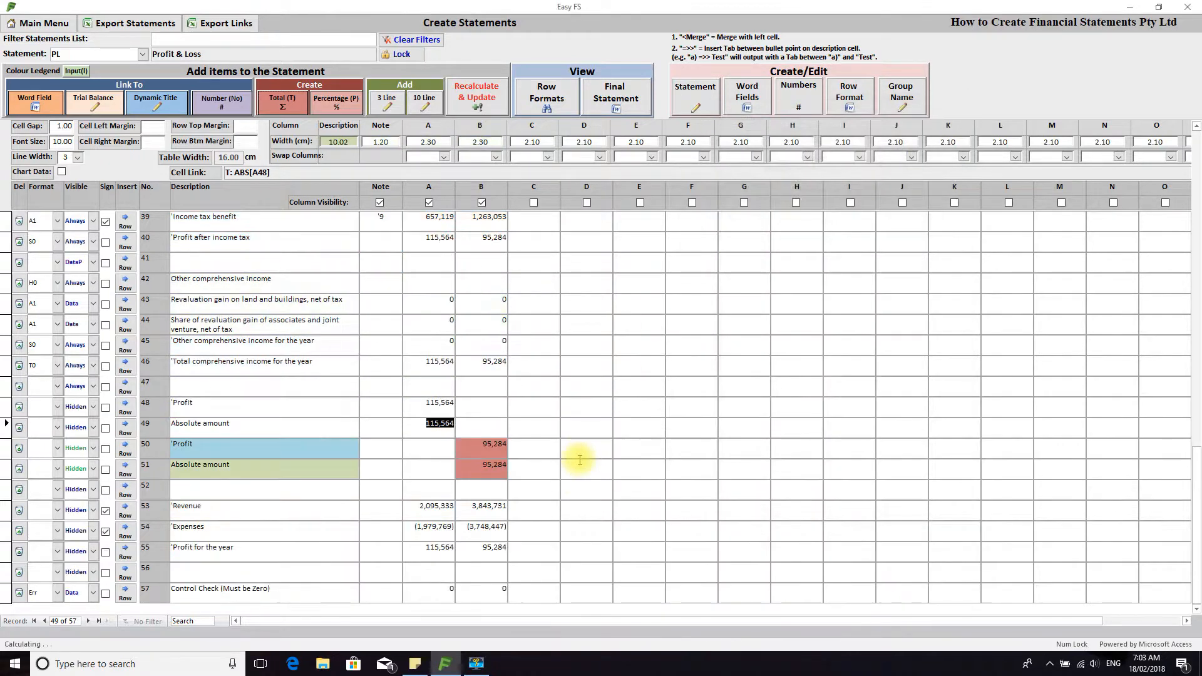
Enter -15000 in cell D48 and create a total in D49 that takes D48 with the ABS sign
{"action": "left_click", "coordinate": [596, 408]}
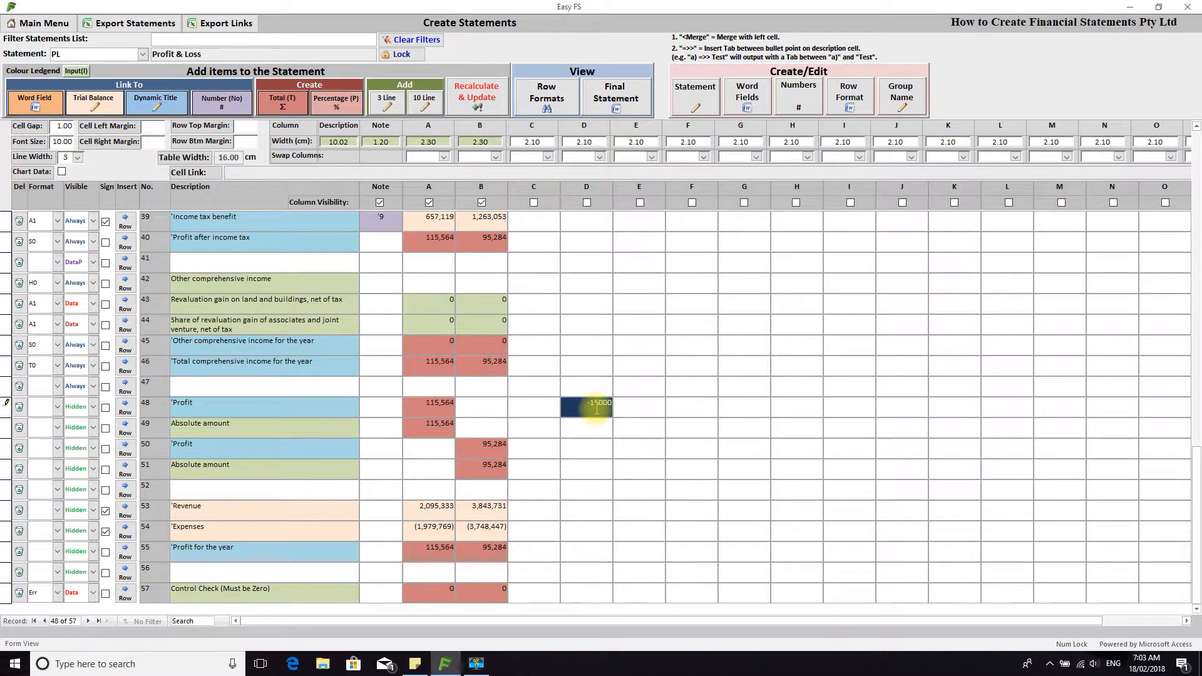
{"action": "left_click", "coordinate": [587, 428]}
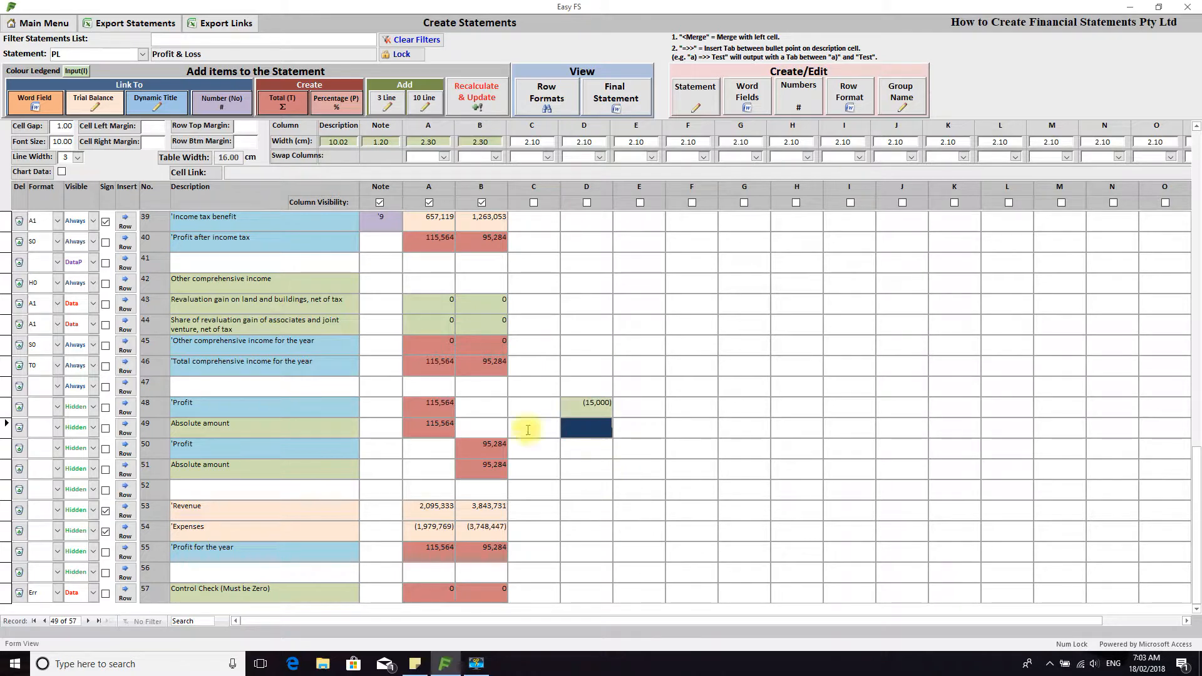
{"action": "left_click", "coordinate": [286, 107]}
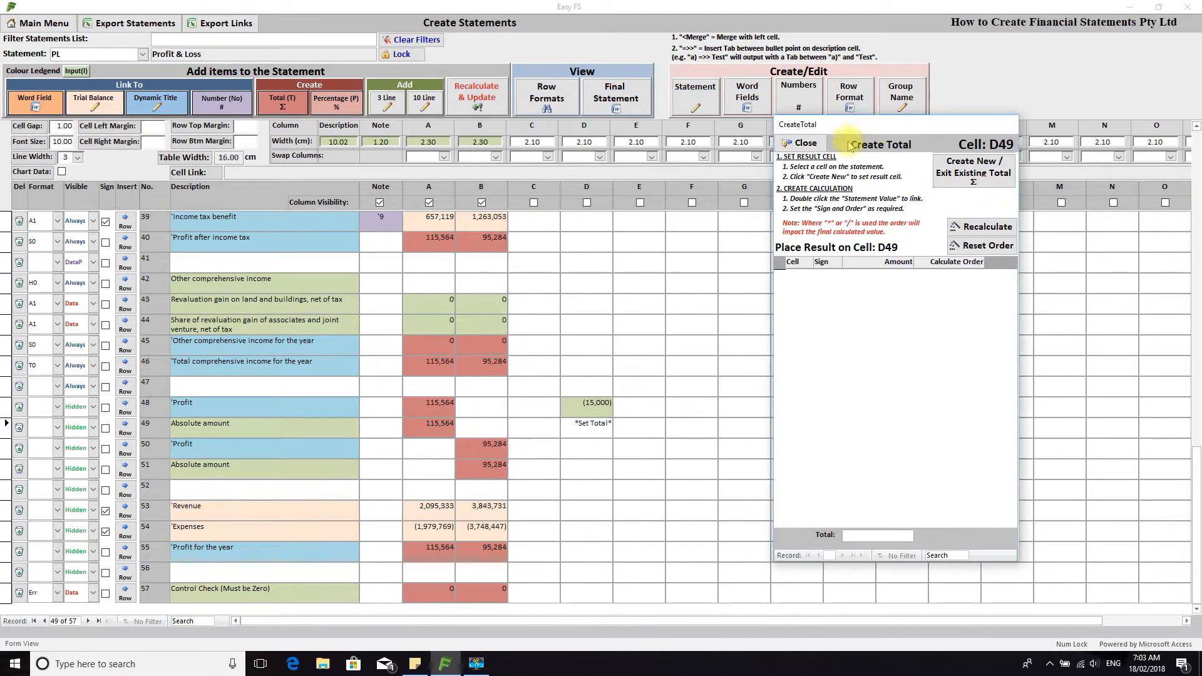
{"action": "double_click", "coordinate": [598, 404]}
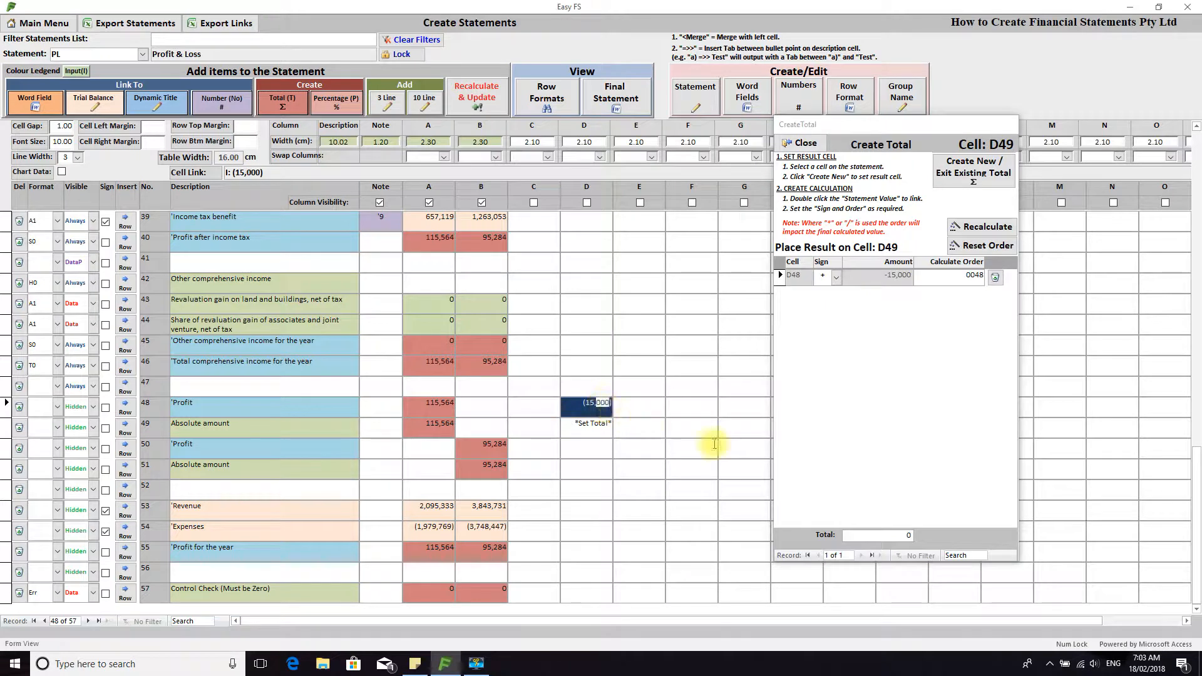
{"action": "left_click", "coordinate": [836, 277]}
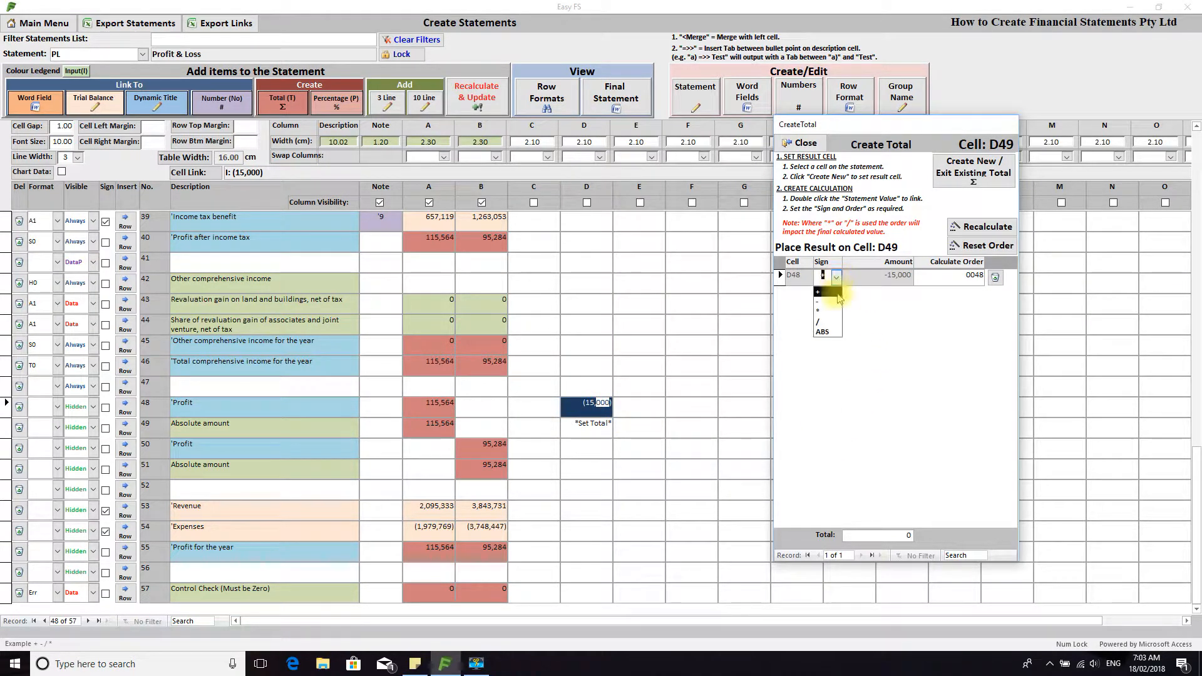
{"action": "left_click", "coordinate": [838, 332]}
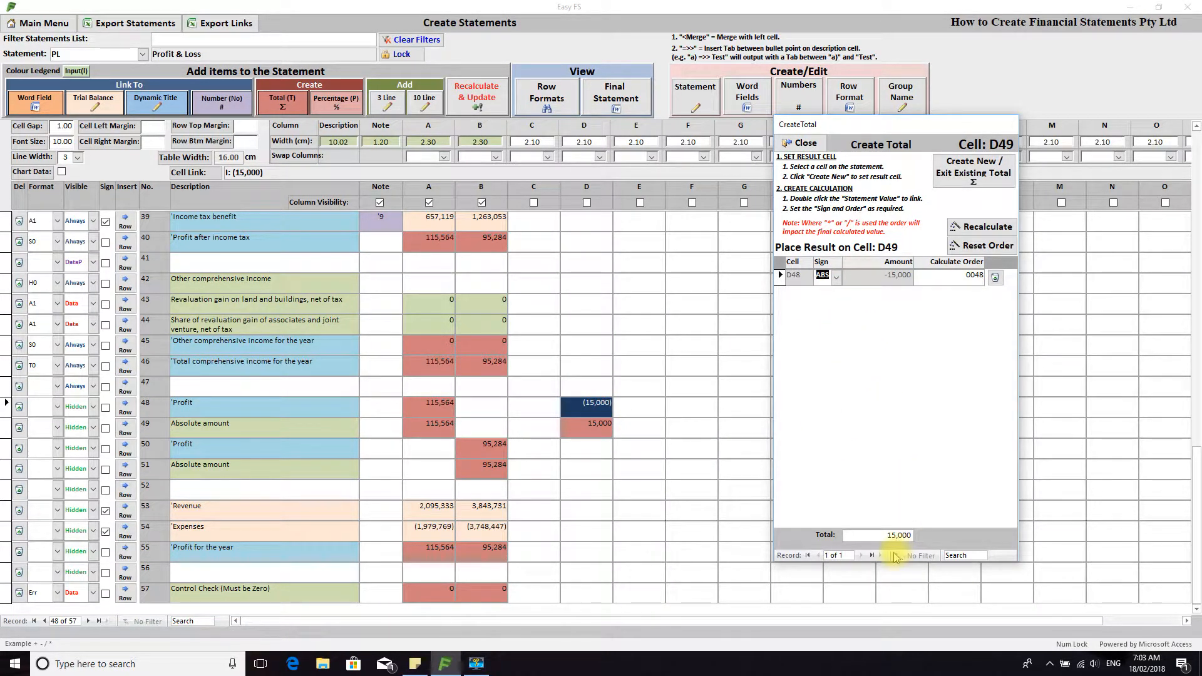
{"action": "left_click", "coordinate": [806, 144]}
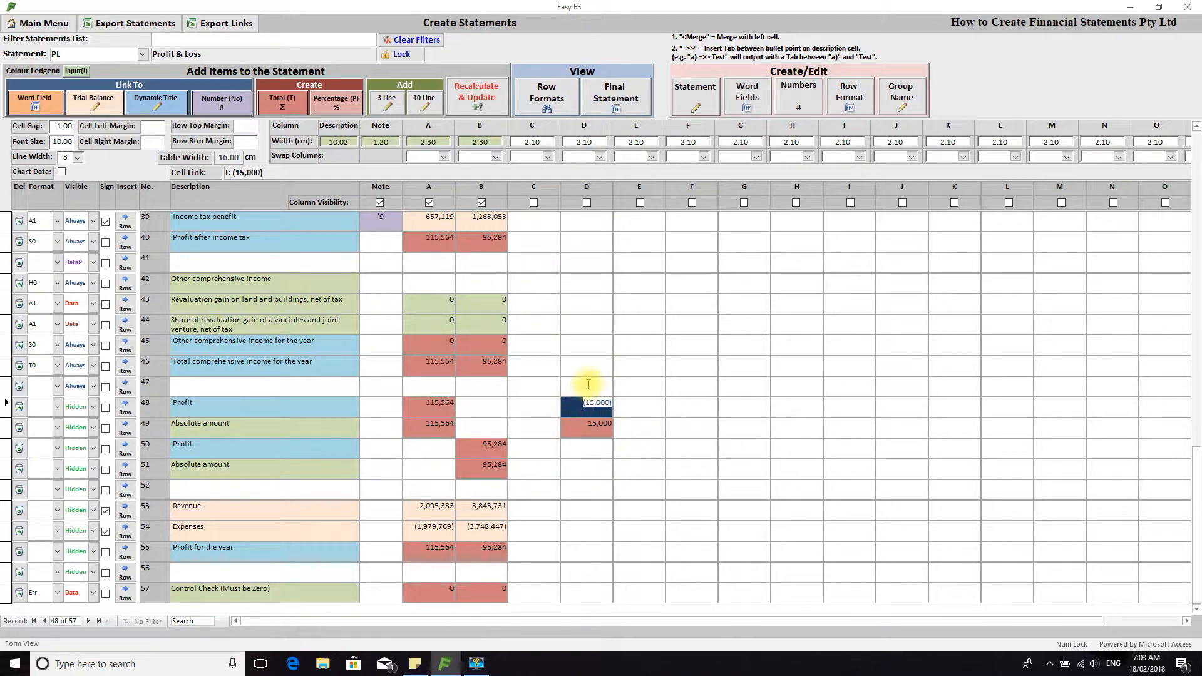
Delete the test value in cell D48 and the absolute total in D49
{"action": "left_click", "coordinate": [632, 405]}
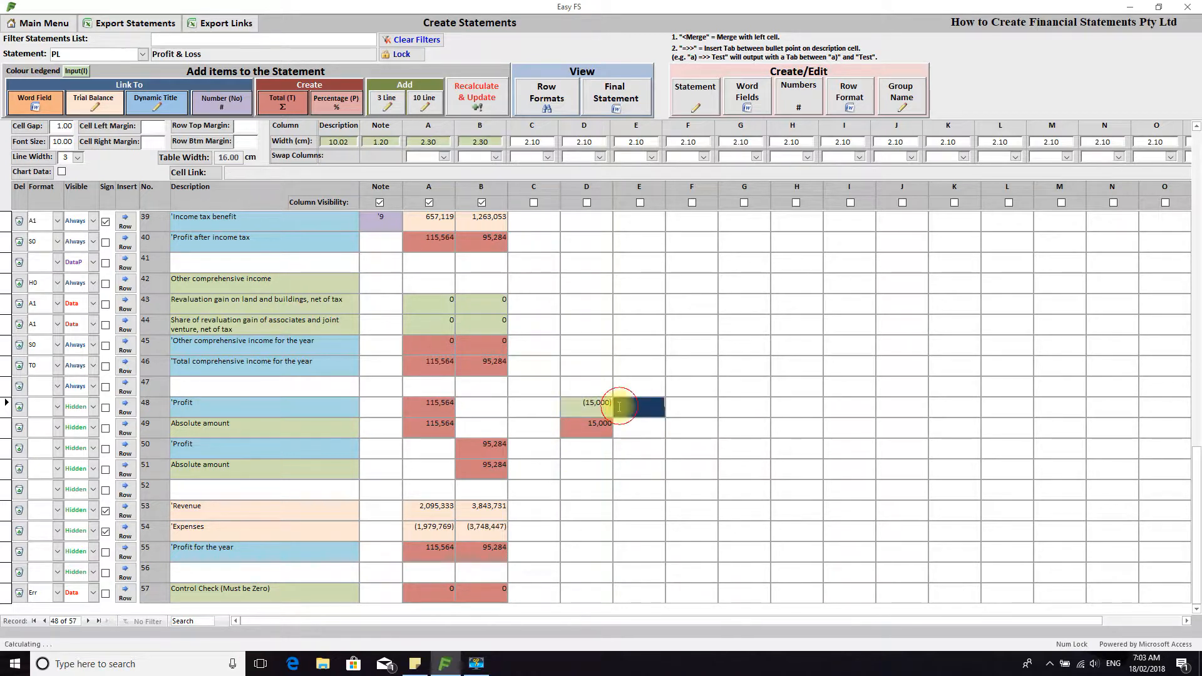
{"action": "left_click", "coordinate": [579, 405]}
{"action": "key", "text": "Delete"}
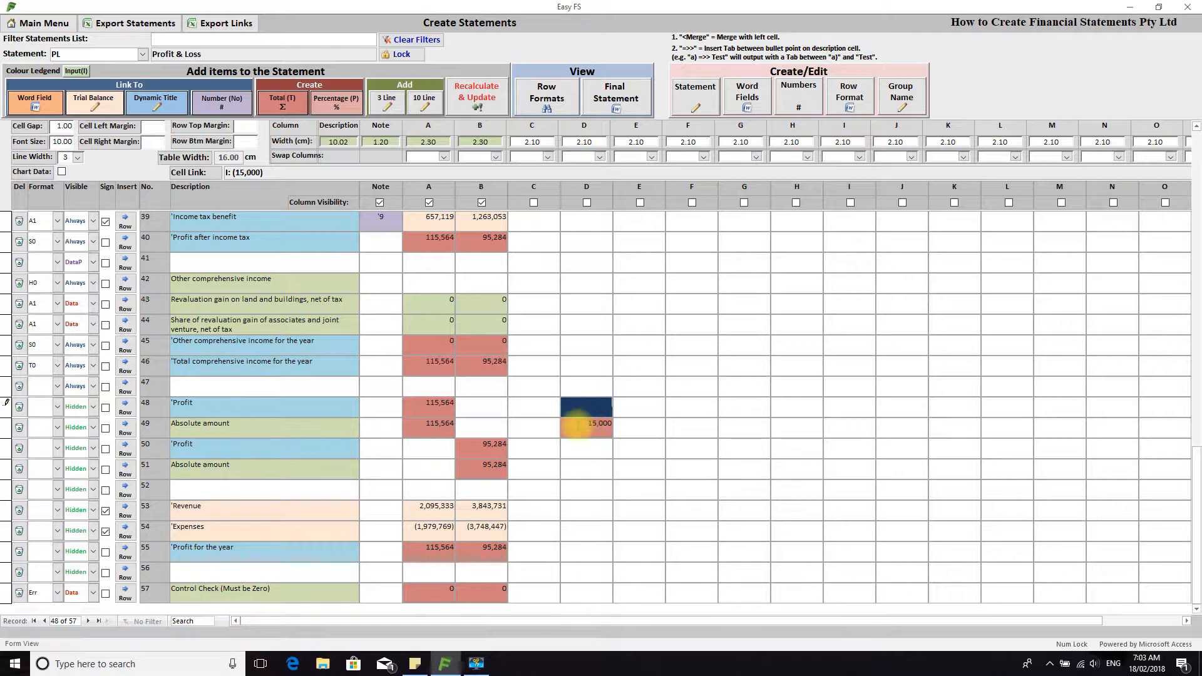
{"action": "left_click", "coordinate": [574, 424]}
{"action": "key", "text": "Delete"}
{"action": "left_click", "coordinate": [588, 445]}
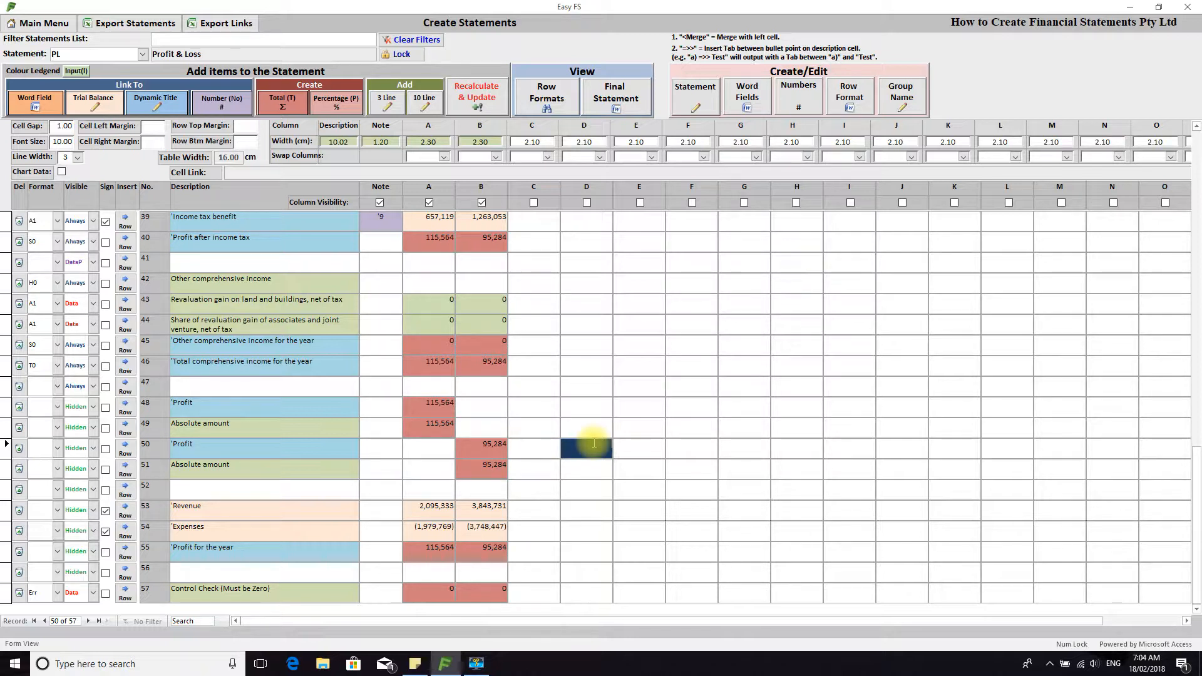
{"action": "left_click", "coordinate": [590, 406]}
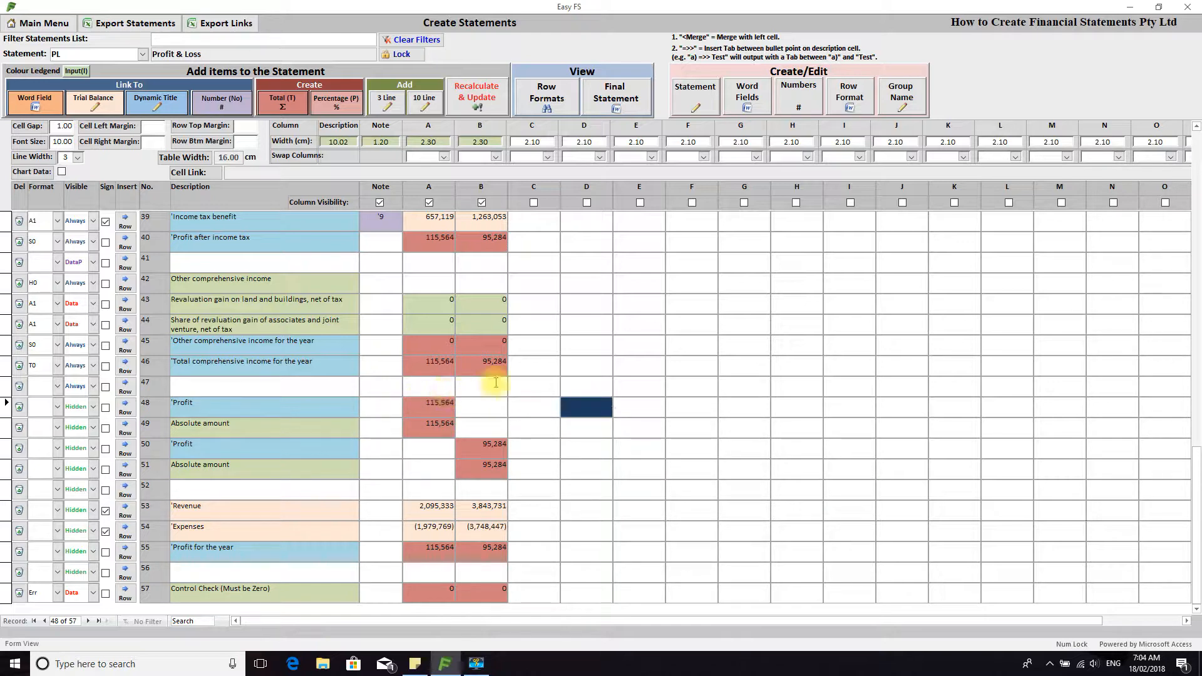
Review the word fields of type Linked with their source statements and cells, and close the list
{"action": "left_click", "coordinate": [747, 95]}
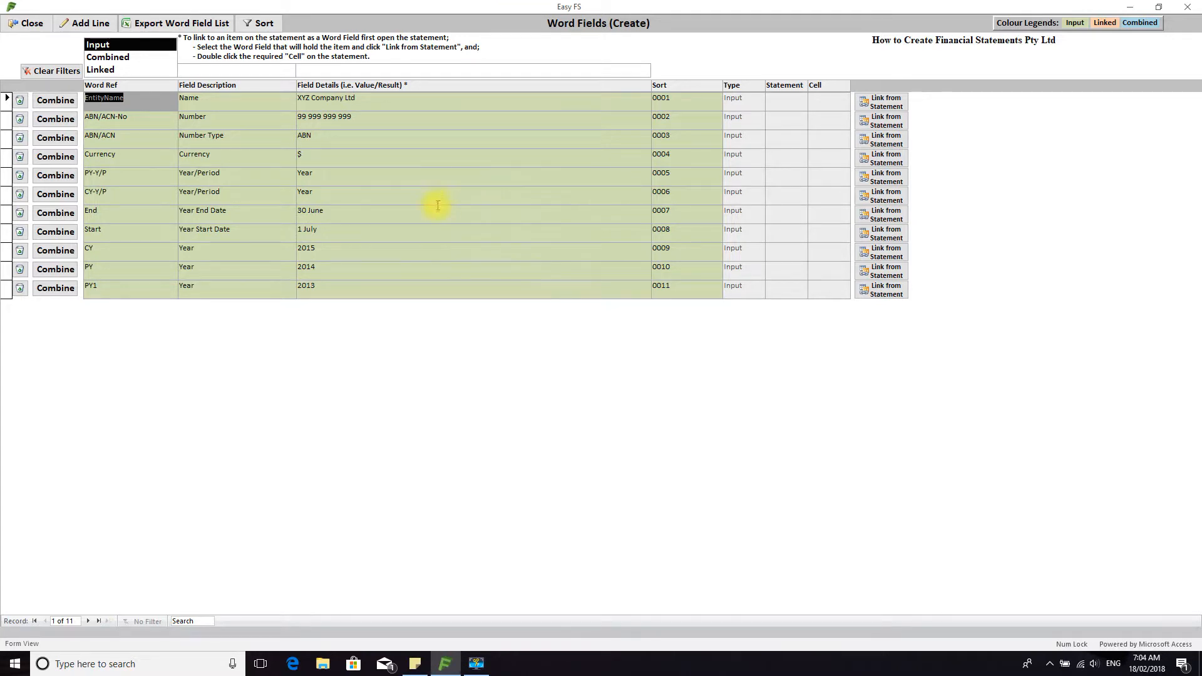
{"action": "left_click", "coordinate": [130, 69]}
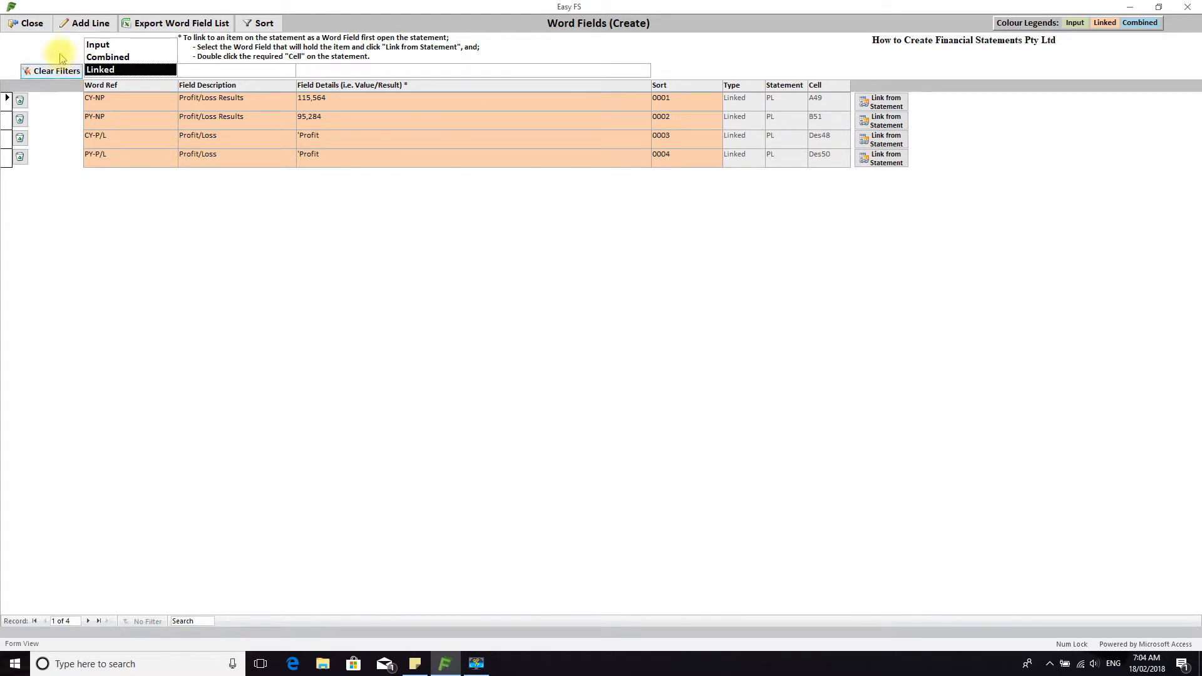
{"action": "left_click", "coordinate": [25, 23]}
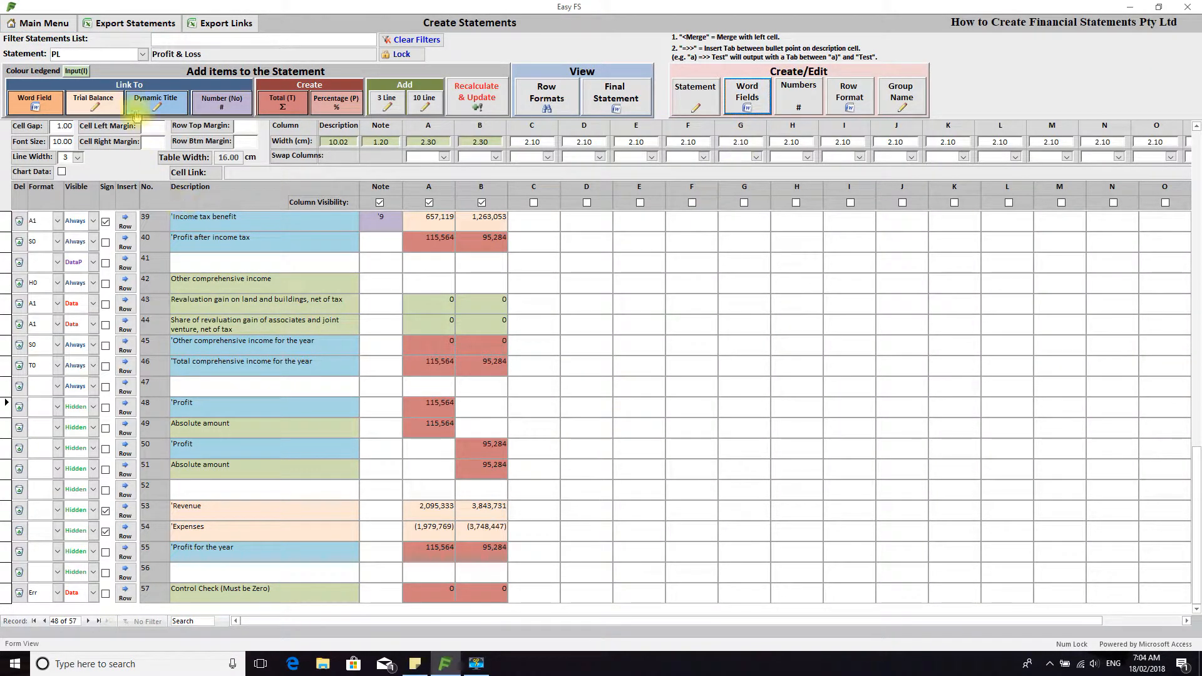
Open the Demo (PL Summary) statement
{"action": "left_click", "coordinate": [143, 54]}
{"action": "scroll", "coordinate": [110, 94], "scroll_direction": "up", "scroll_amount": 1}
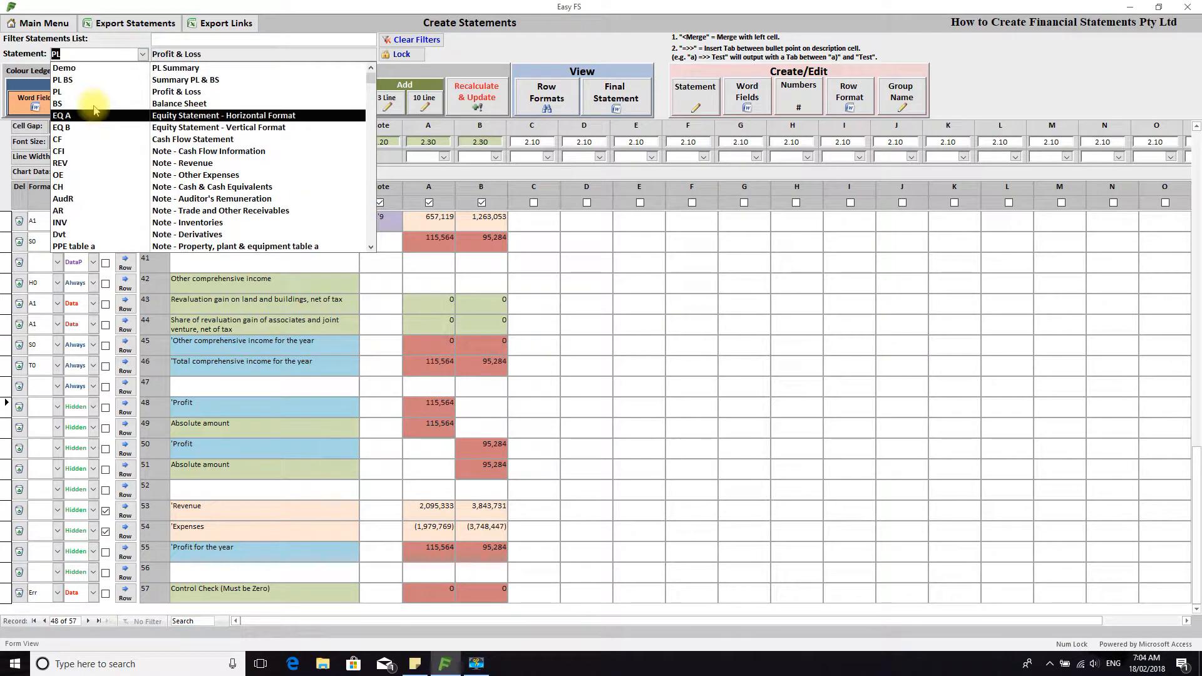
{"action": "left_click", "coordinate": [110, 69]}
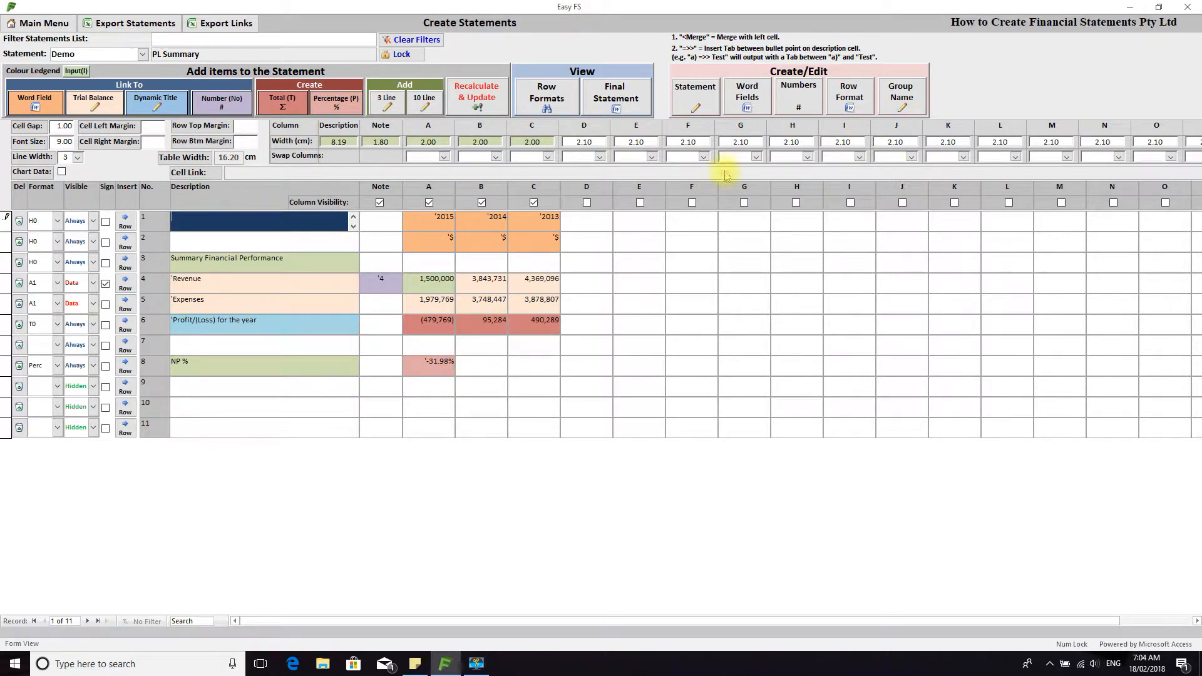
Add a new word field with the reference CYNP% and the field description CYPN%
{"action": "left_click", "coordinate": [757, 100]}
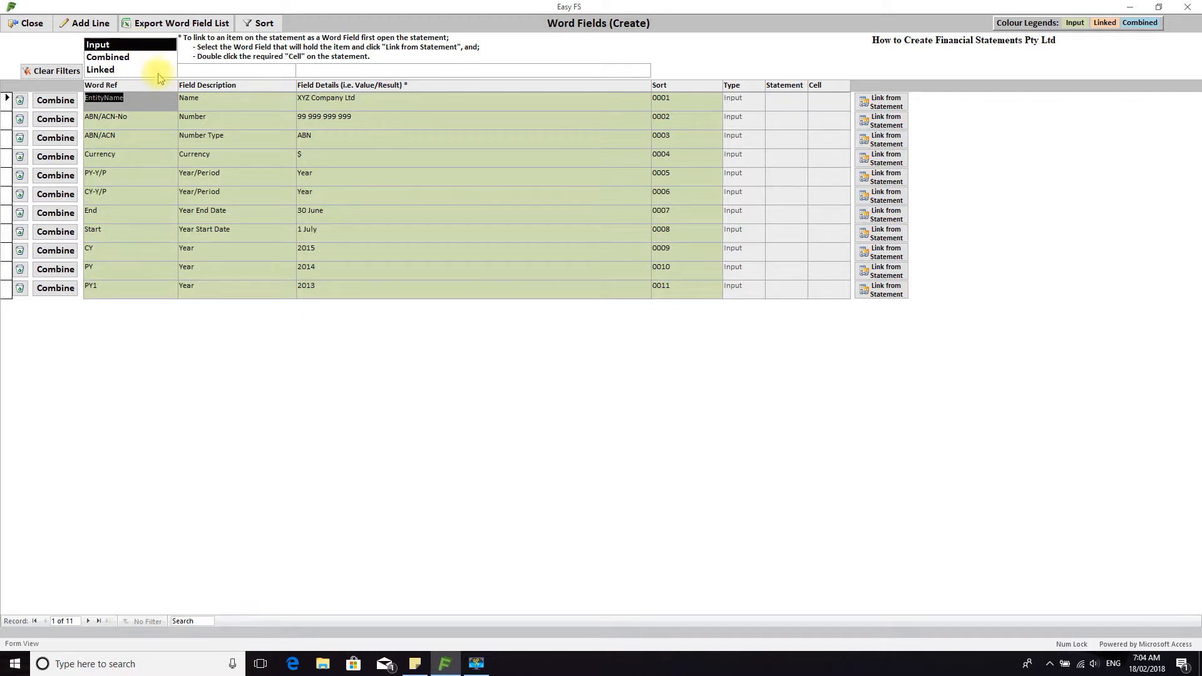
{"action": "left_click", "coordinate": [88, 25]}
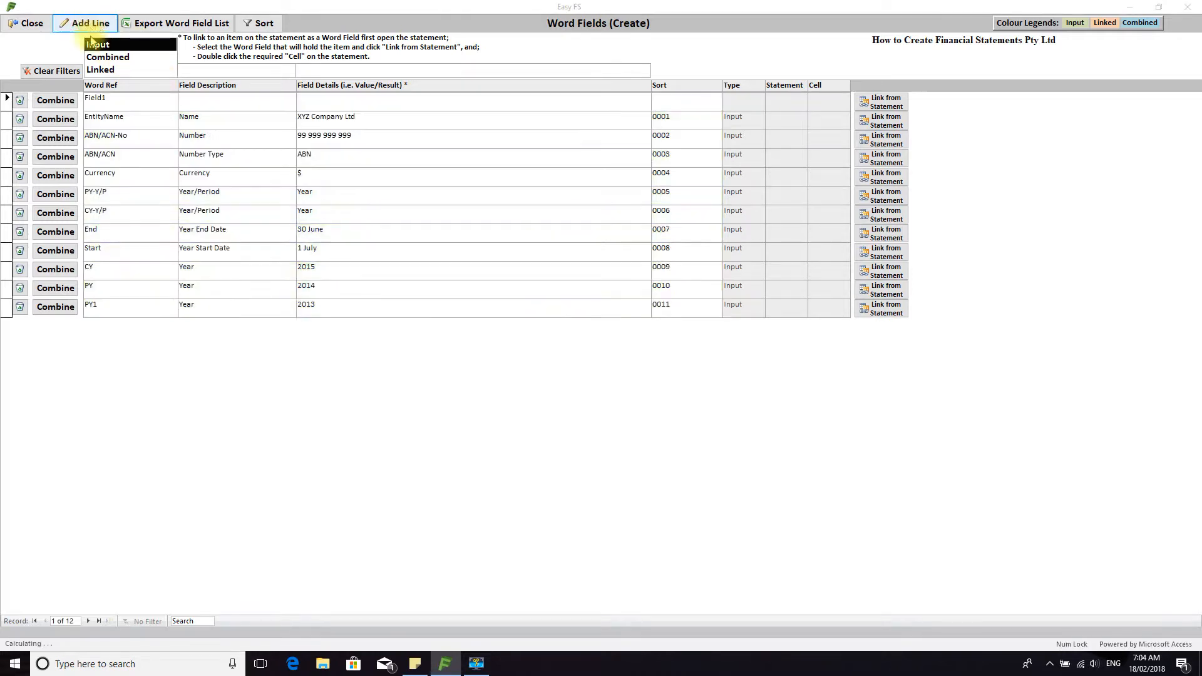
{"action": "left_click", "coordinate": [692, 374]}
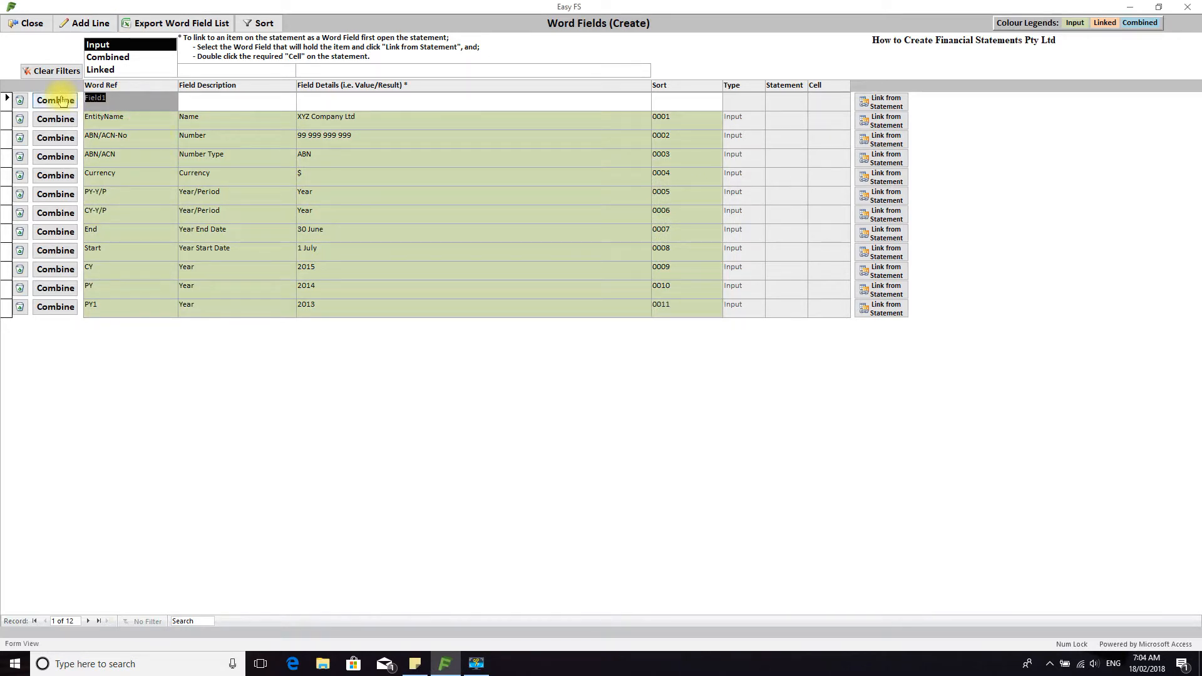
{"action": "type", "text": "CYNP%"}
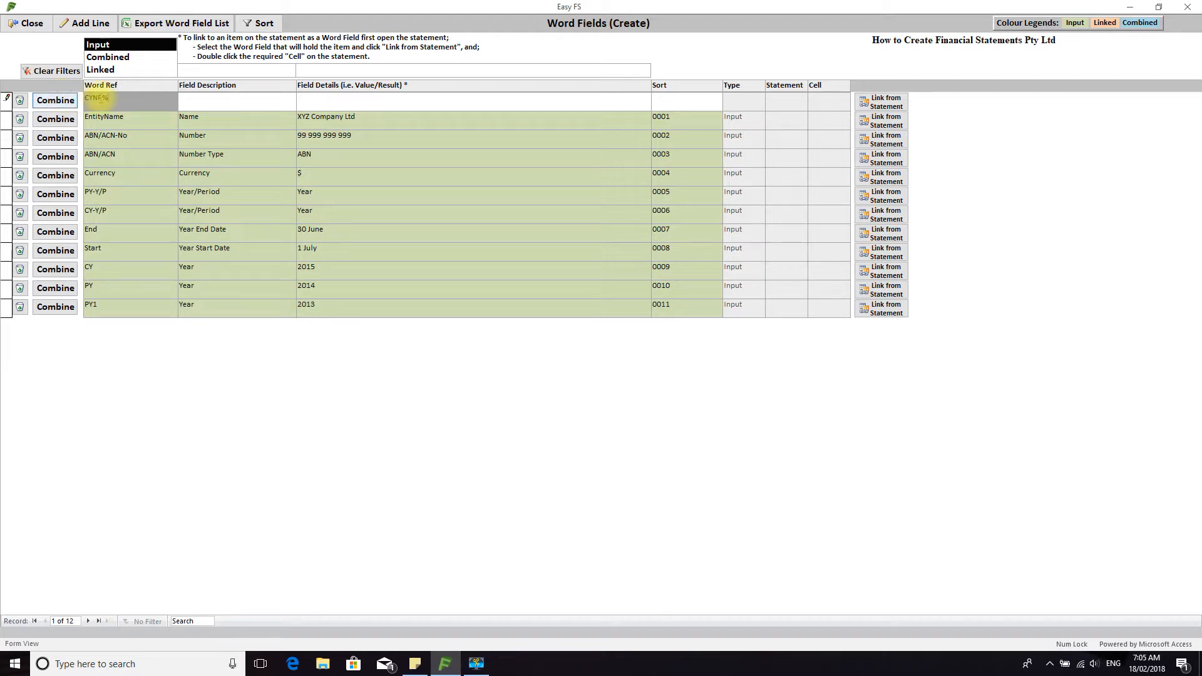
{"action": "left_click", "coordinate": [236, 100]}
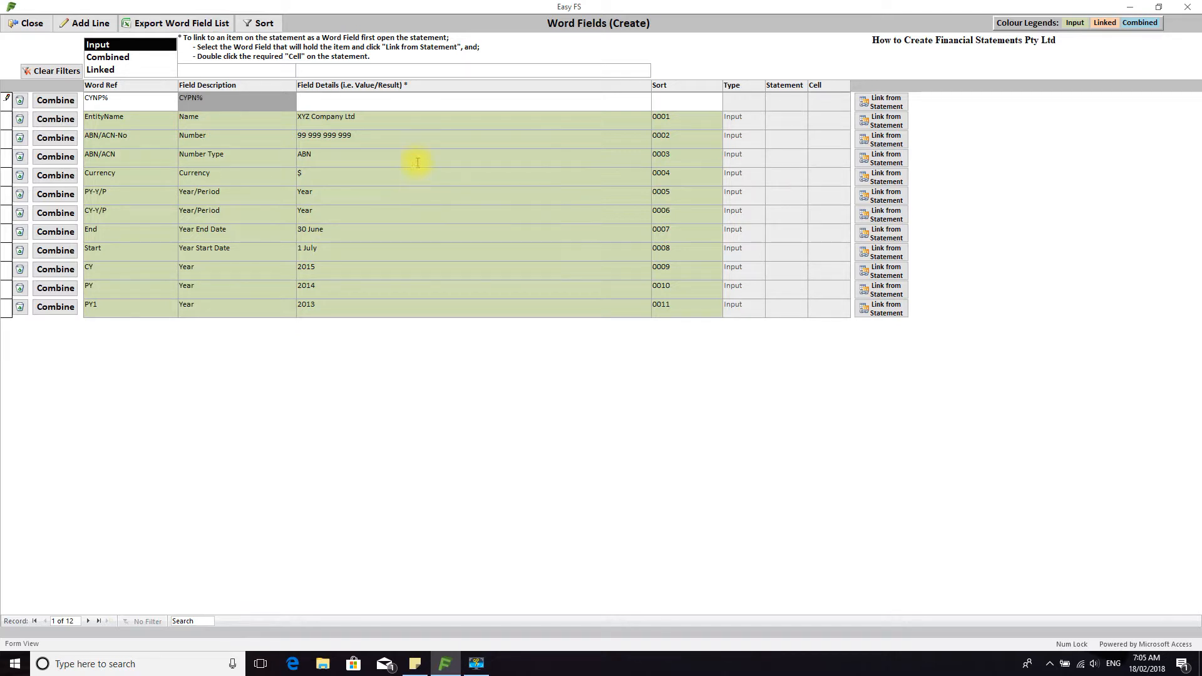
{"action": "left_click", "coordinate": [344, 101]}
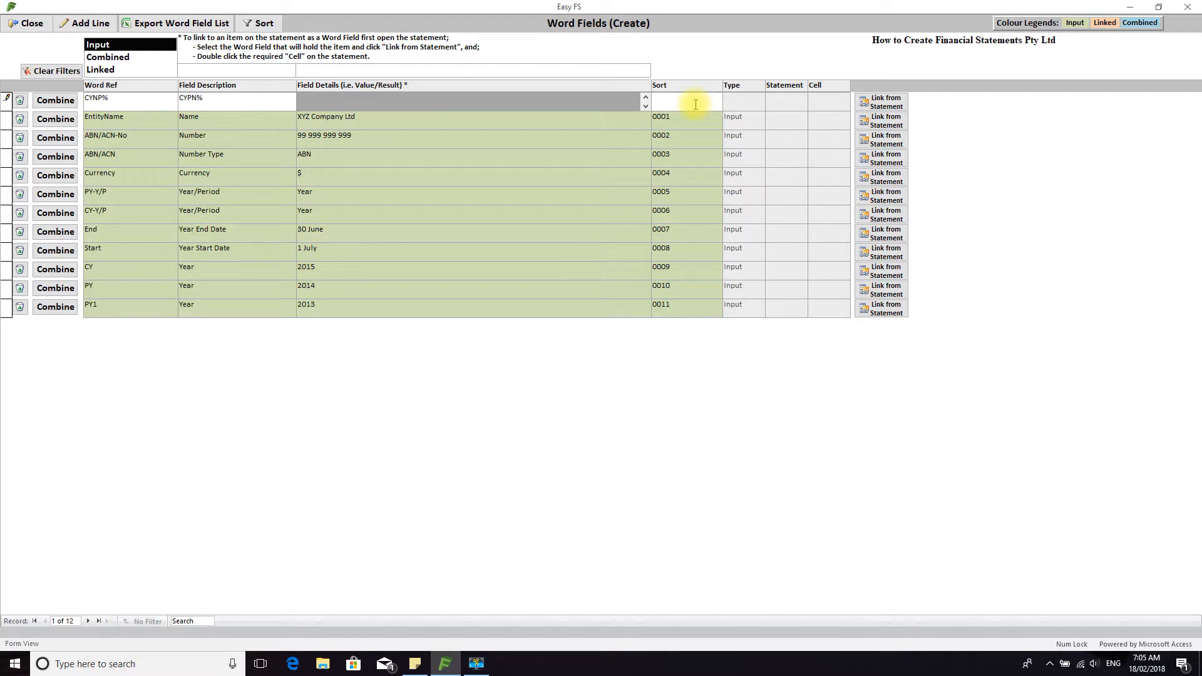
Link the CYNP% word field to the net profit percentage in cell A8 of the Demo statement
{"action": "left_click", "coordinate": [901, 103]}
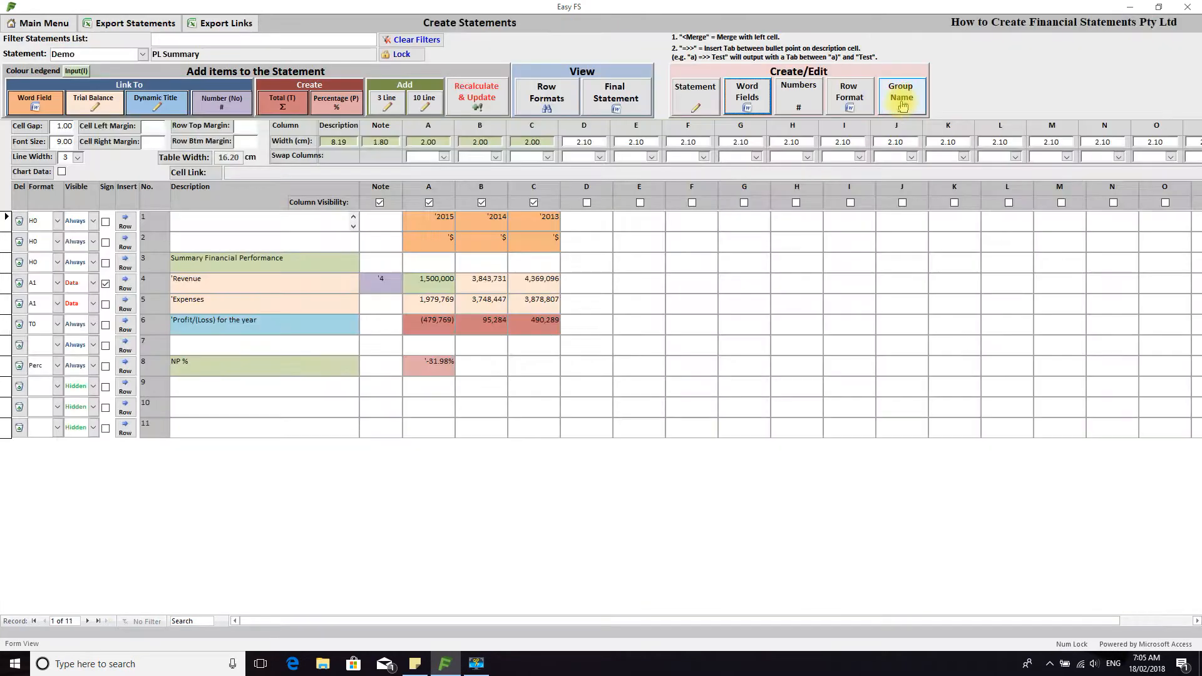
{"action": "left_click", "coordinate": [434, 366]}
{"action": "double_click", "coordinate": [434, 365]}
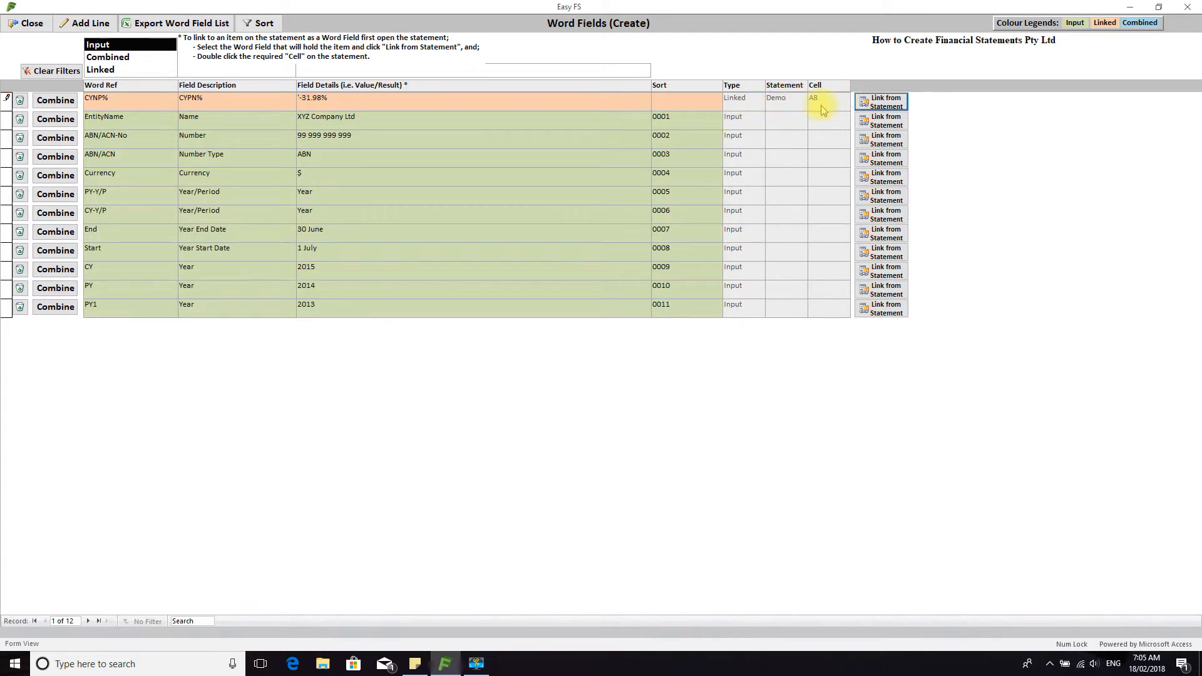
{"action": "left_click", "coordinate": [491, 118]}
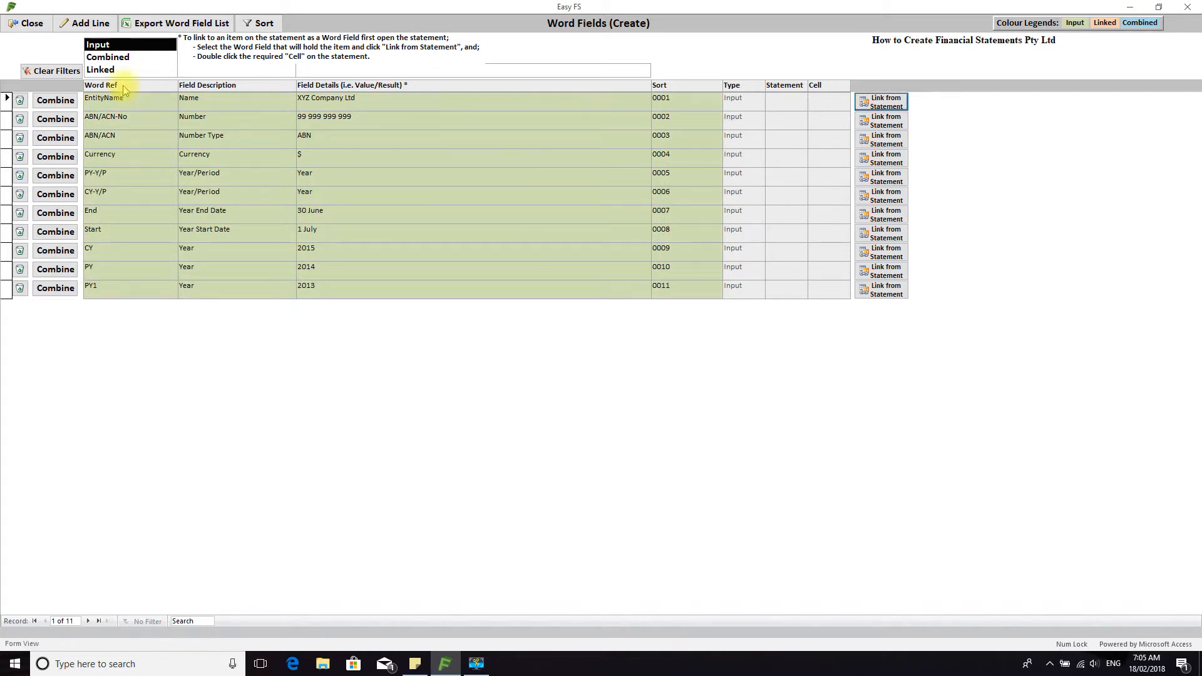
List the linked word fields, set the sort number of CYNP% to 0001 and re-sort the list
{"action": "left_click", "coordinate": [108, 70]}
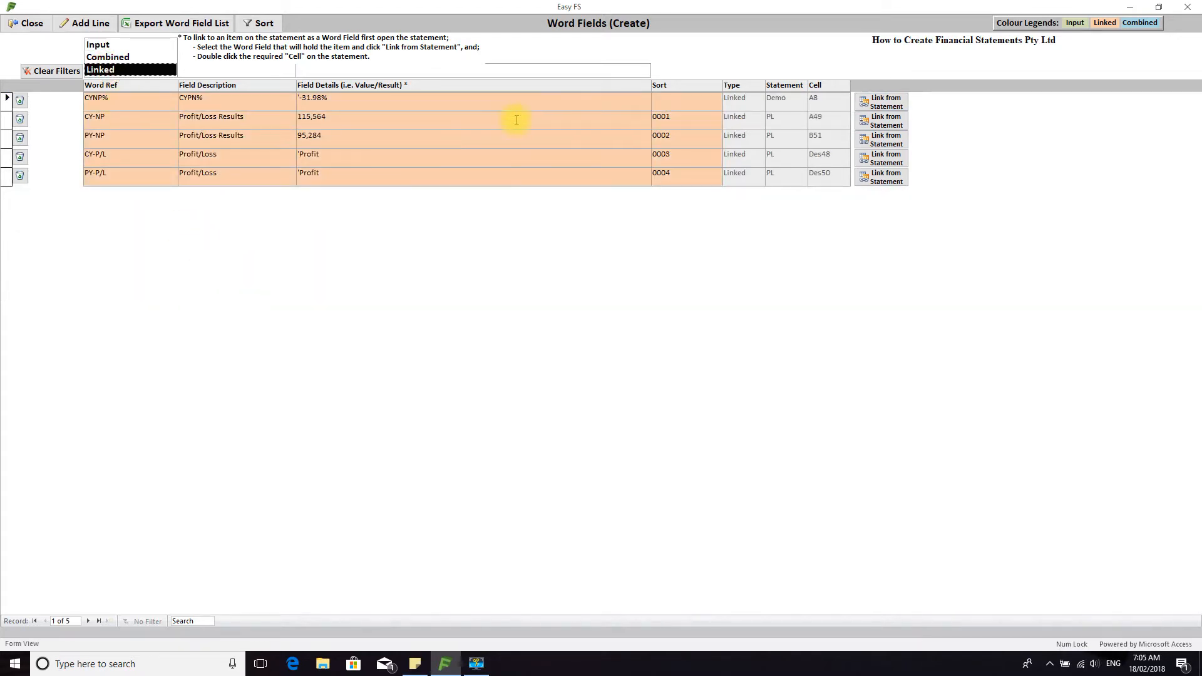
{"action": "left_click", "coordinate": [704, 103]}
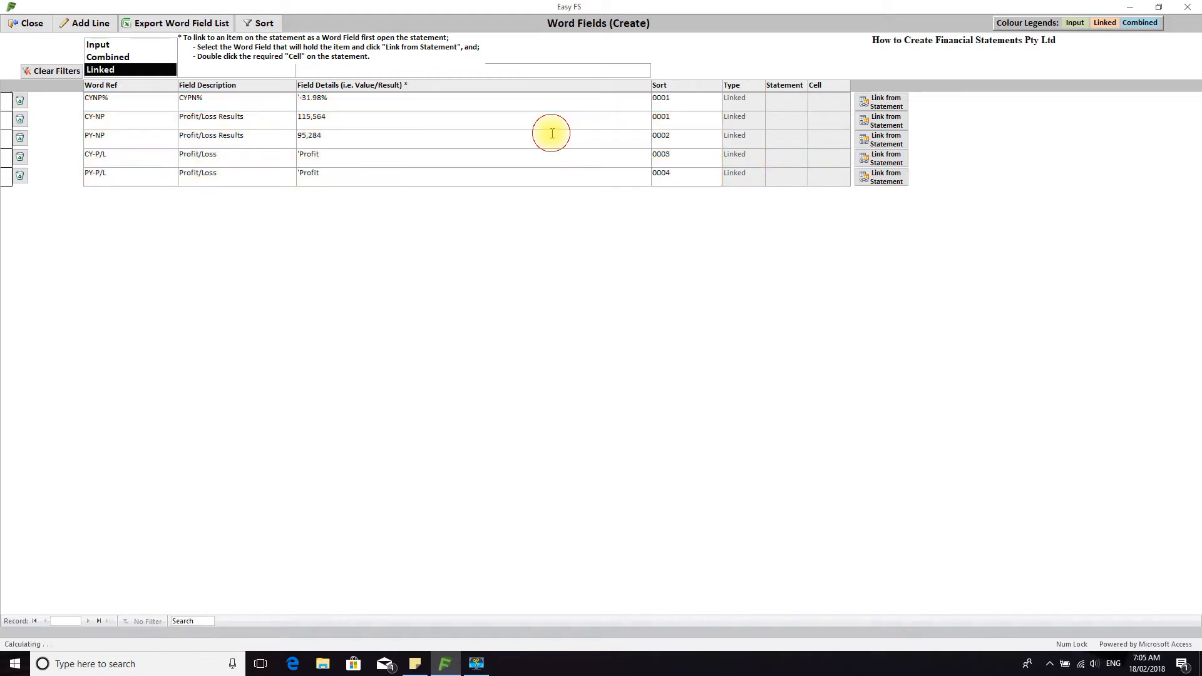
{"action": "left_click", "coordinate": [264, 24]}
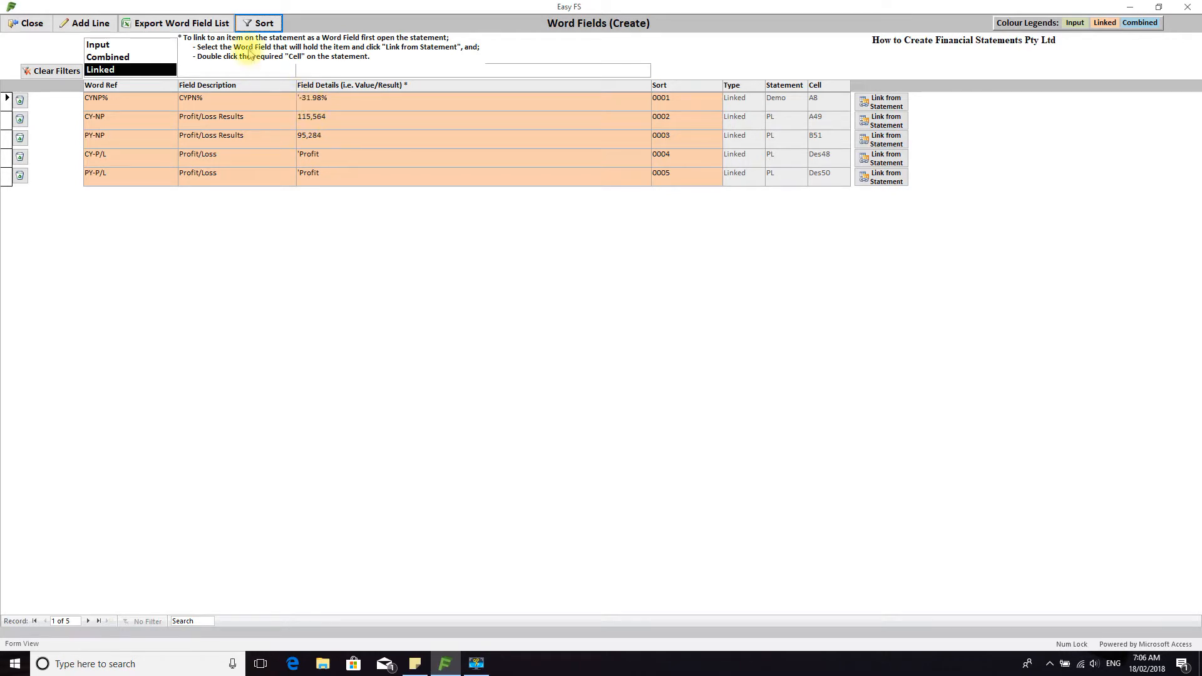
Close the word fields, generate the final PL Summary statement in Word to check it, and close the document without saving
{"action": "left_click", "coordinate": [27, 24]}
{"action": "left_click", "coordinate": [498, 387]}
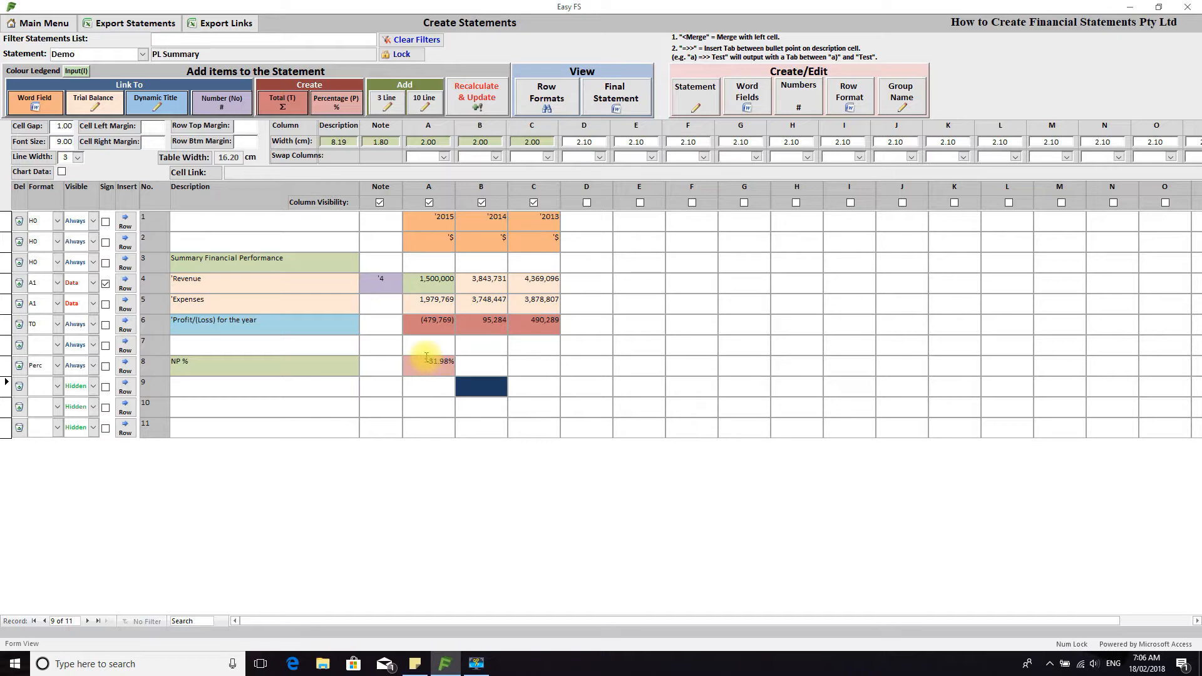
{"action": "left_click", "coordinate": [622, 94]}
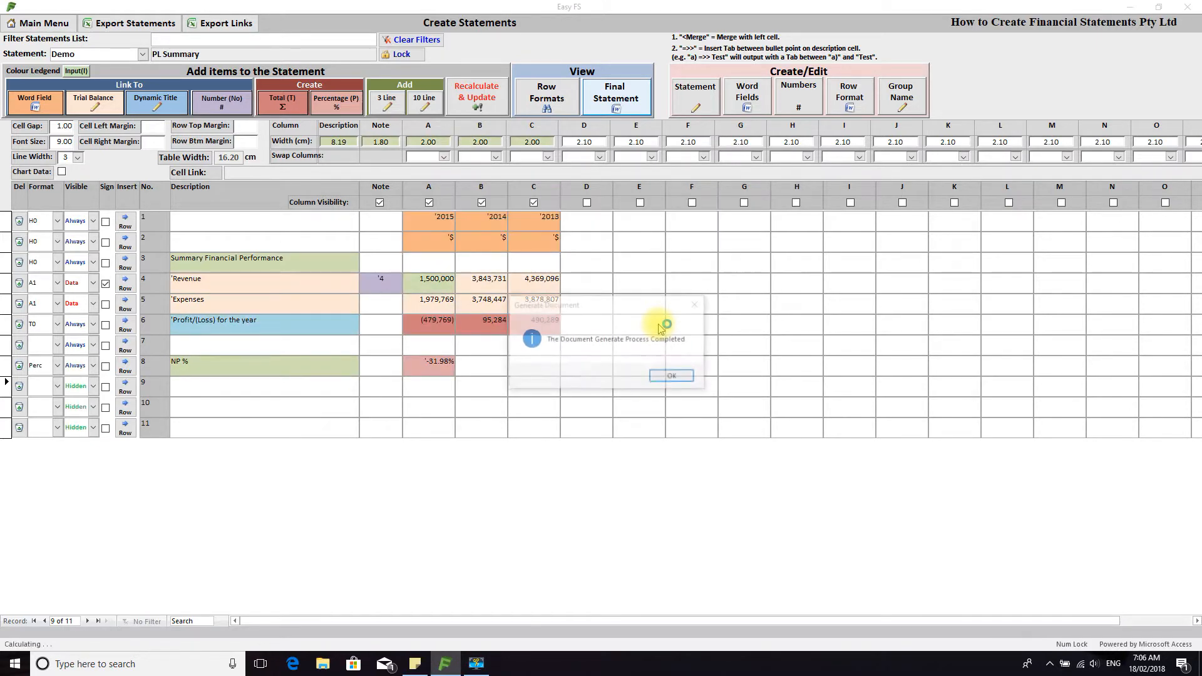
{"action": "left_click", "coordinate": [672, 377]}
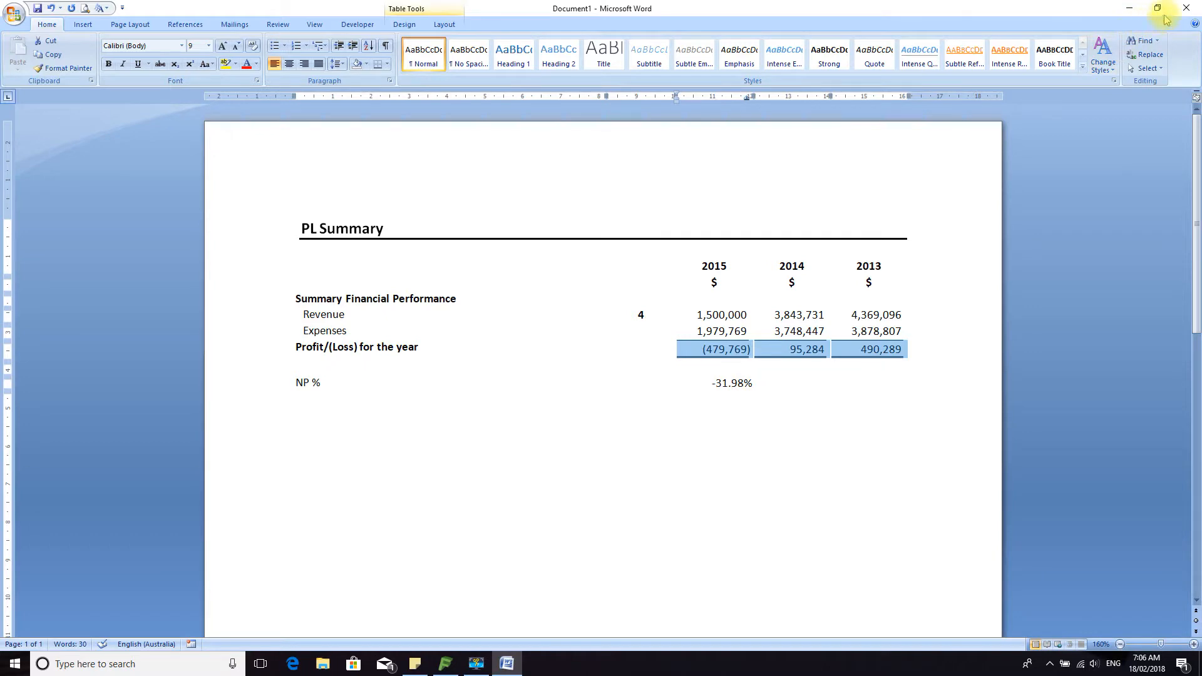
{"action": "left_click", "coordinate": [1187, 8]}
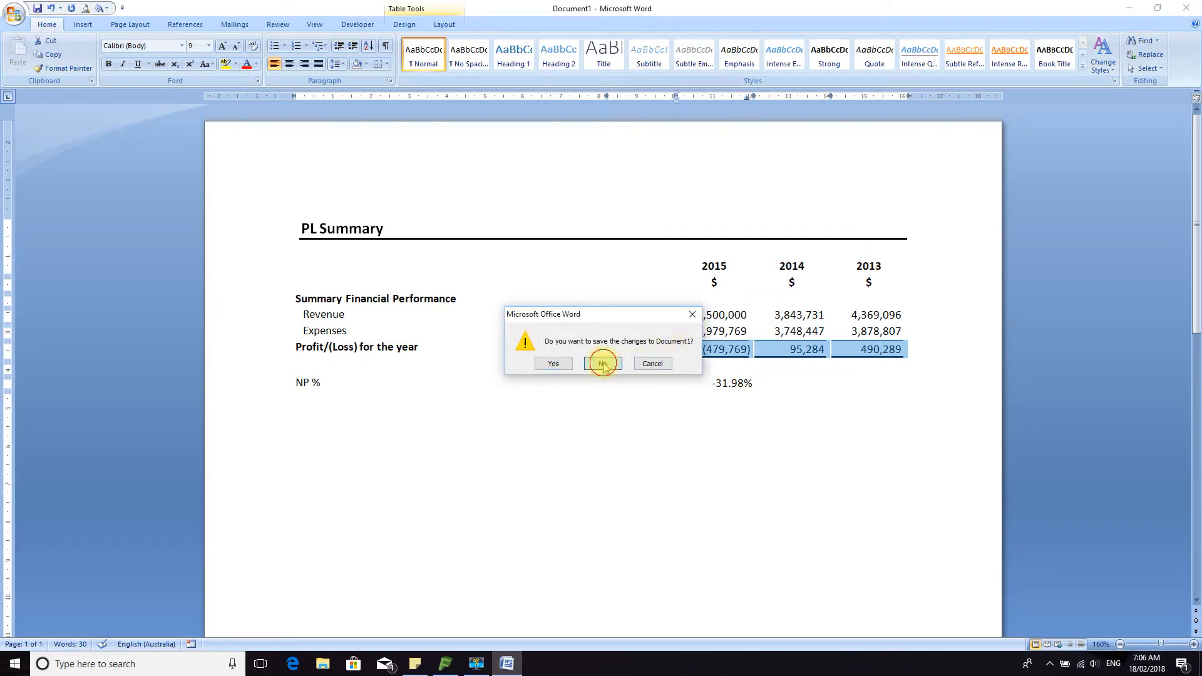
{"action": "left_click", "coordinate": [604, 363]}
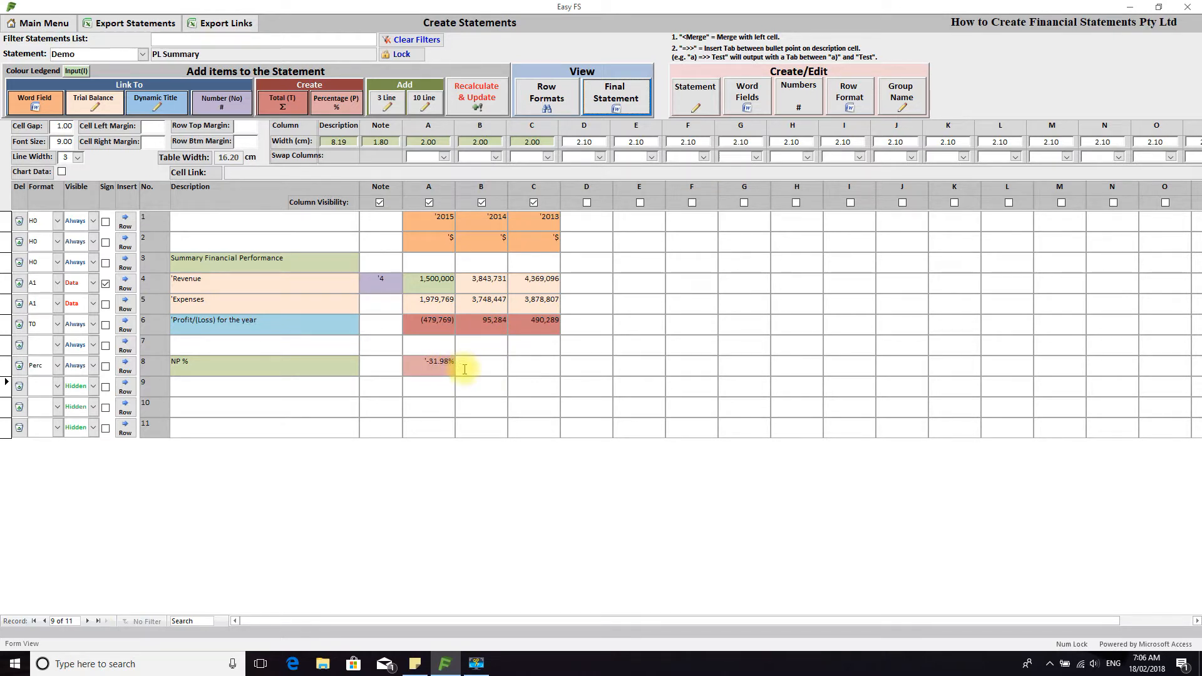
Add another new word field and open it for combining word fields
{"action": "left_click", "coordinate": [488, 348]}
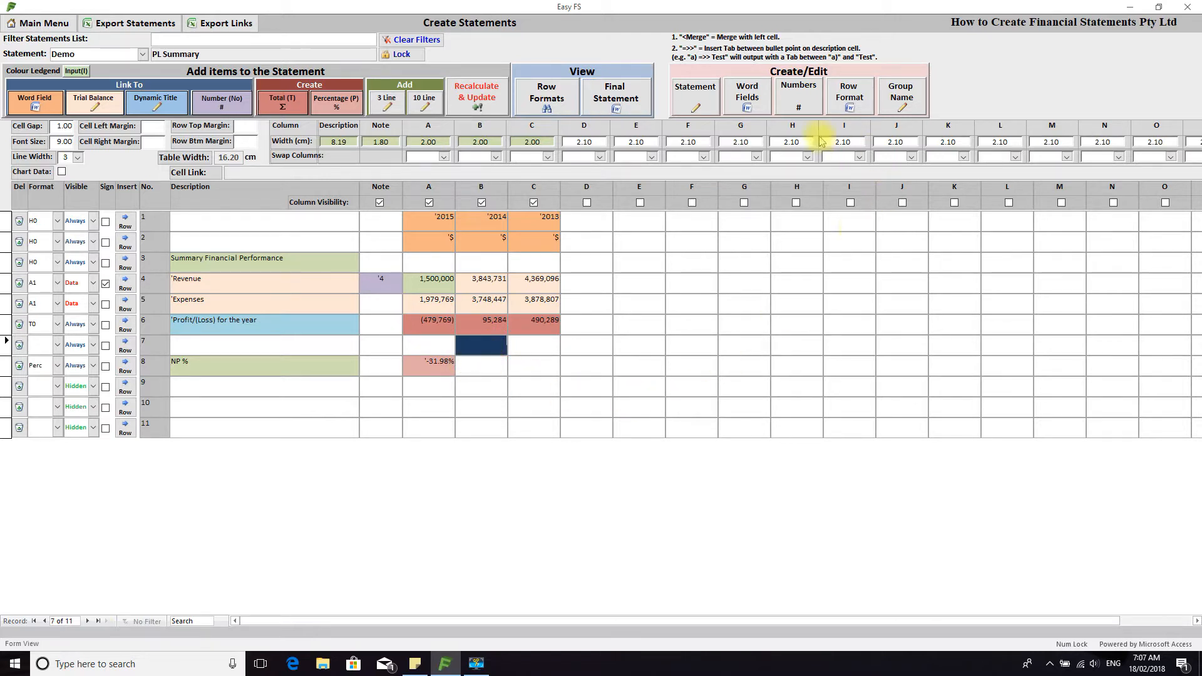
{"action": "left_click", "coordinate": [754, 106]}
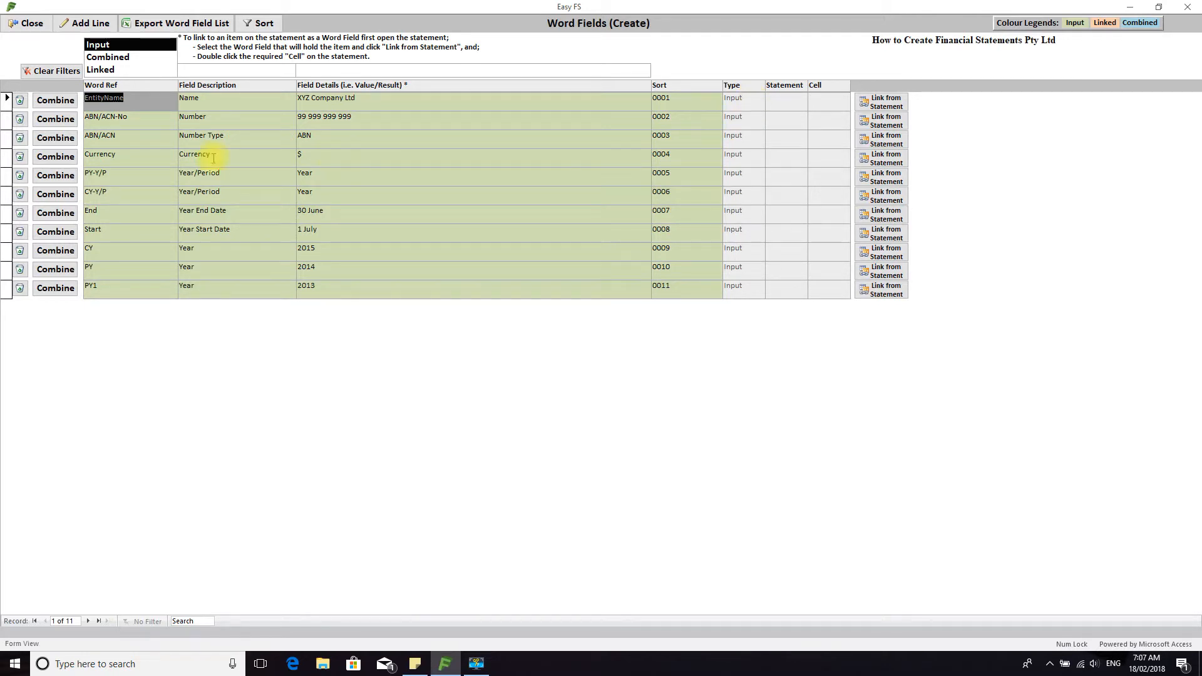
{"action": "left_click", "coordinate": [85, 24]}
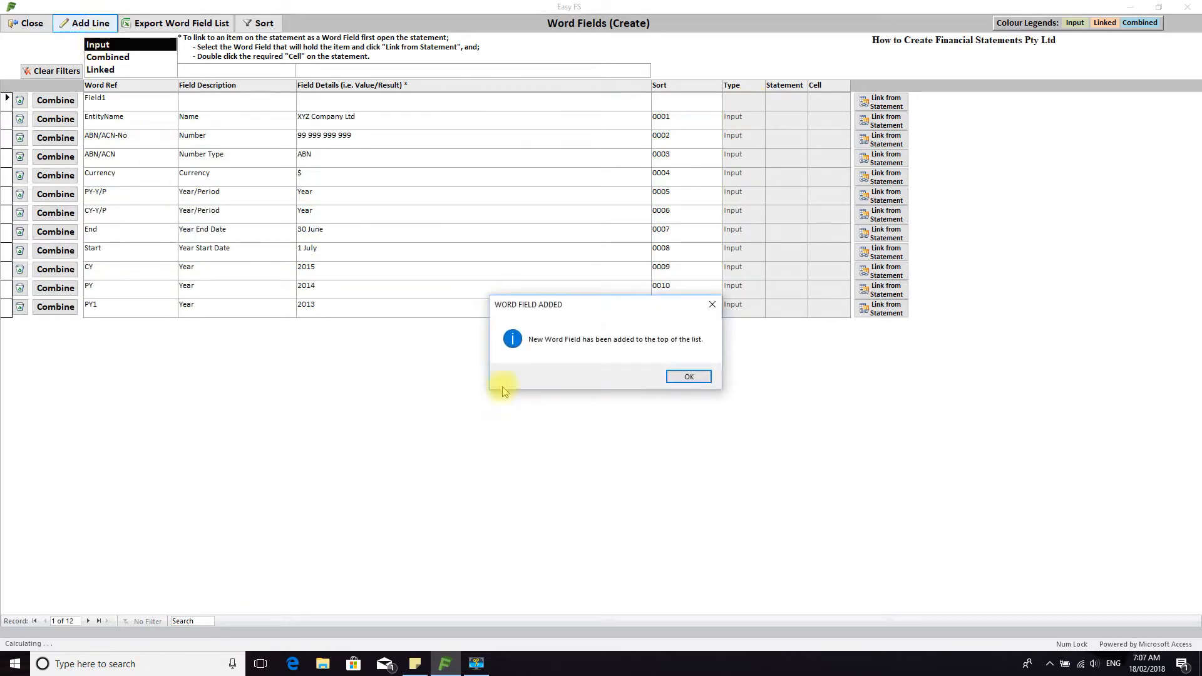
{"action": "left_click", "coordinate": [689, 376]}
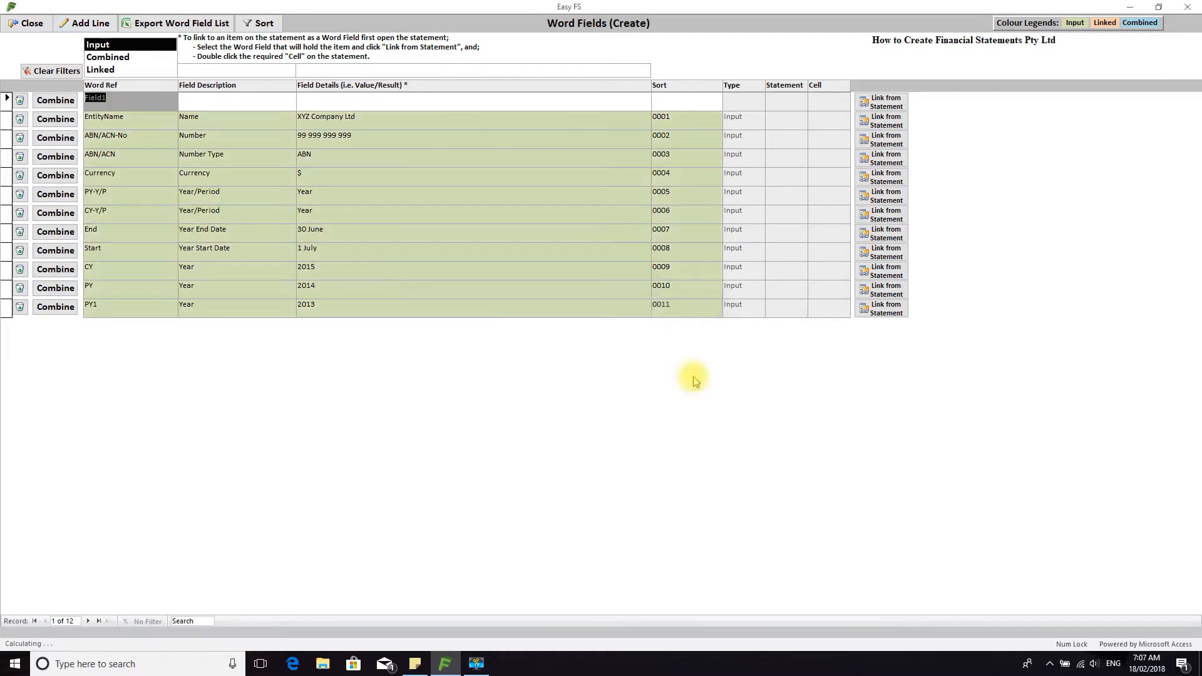
{"action": "left_click", "coordinate": [263, 100]}
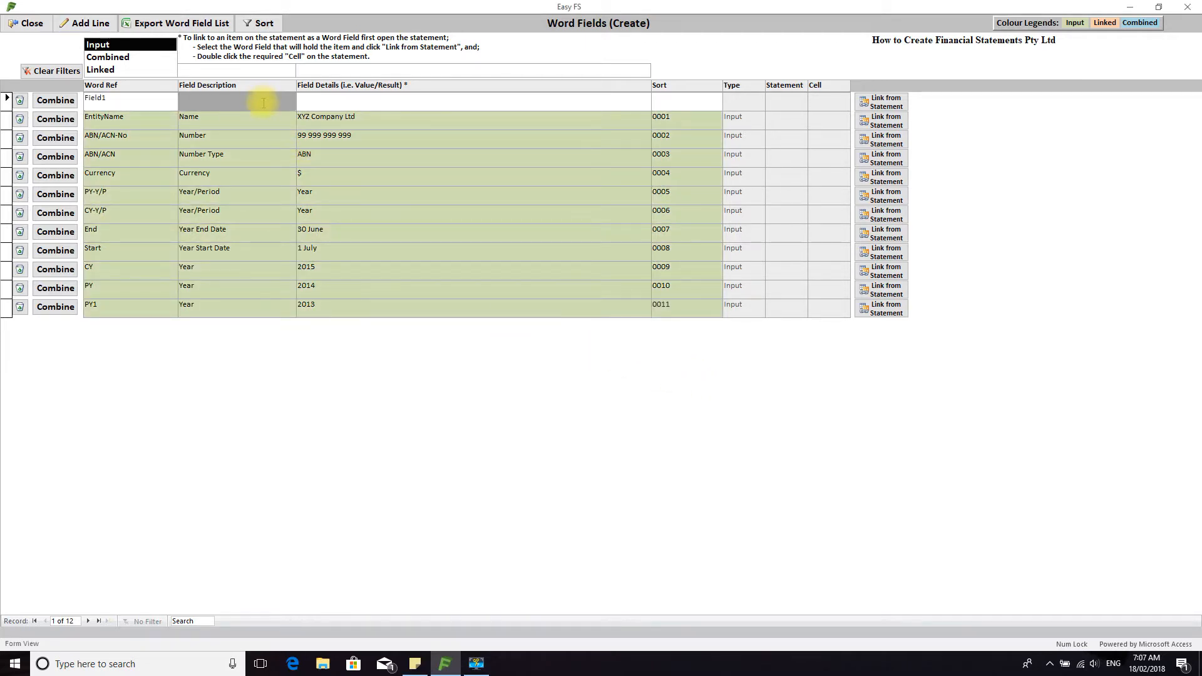
{"action": "left_click", "coordinate": [69, 101]}
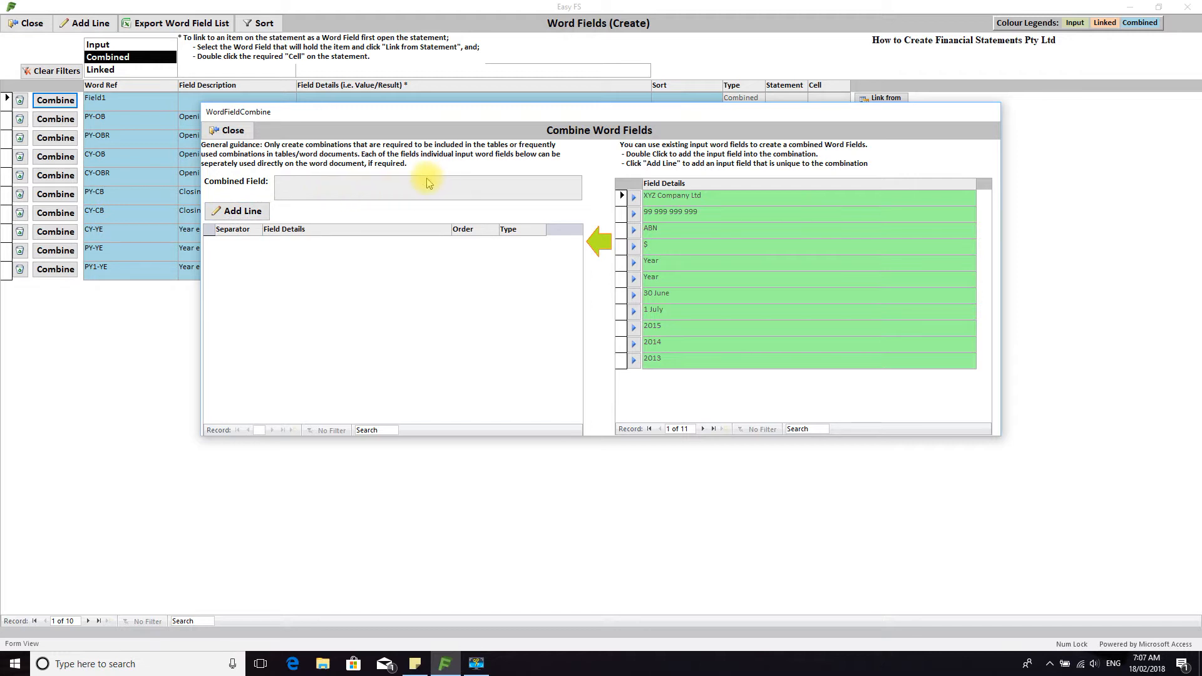
Build the combined field from the input text "Profit for the" and the existing fields Year and 2015, separated by spaces
{"action": "left_click", "coordinate": [244, 211]}
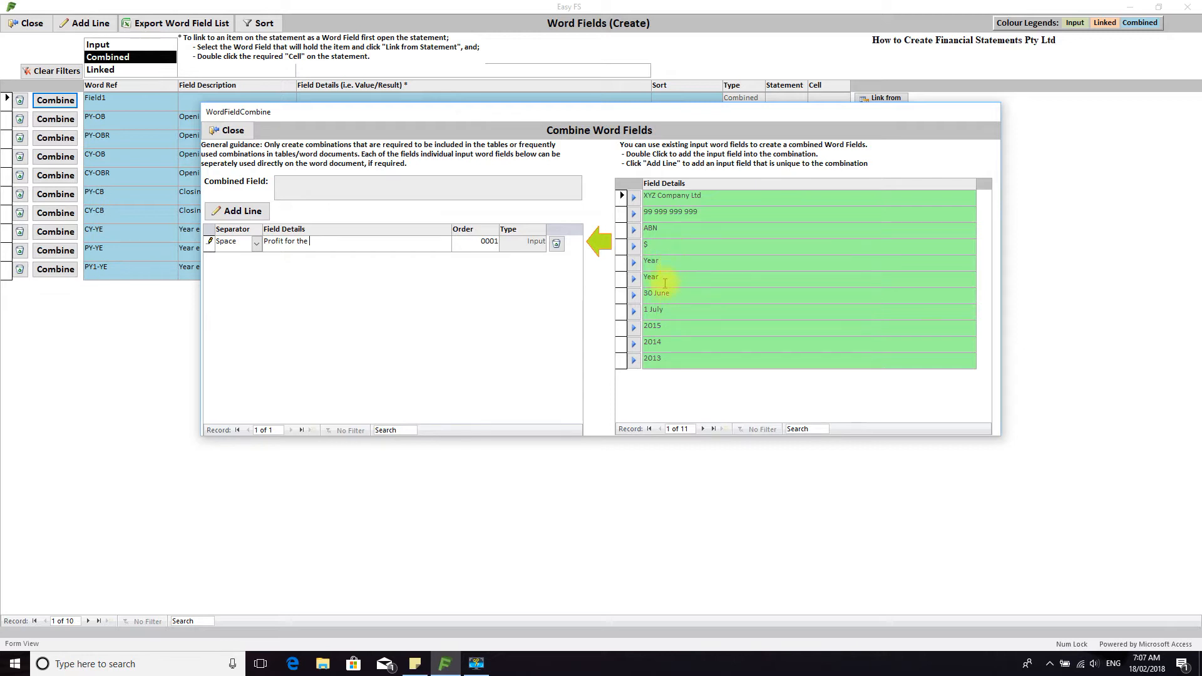
{"action": "double_click", "coordinate": [671, 263]}
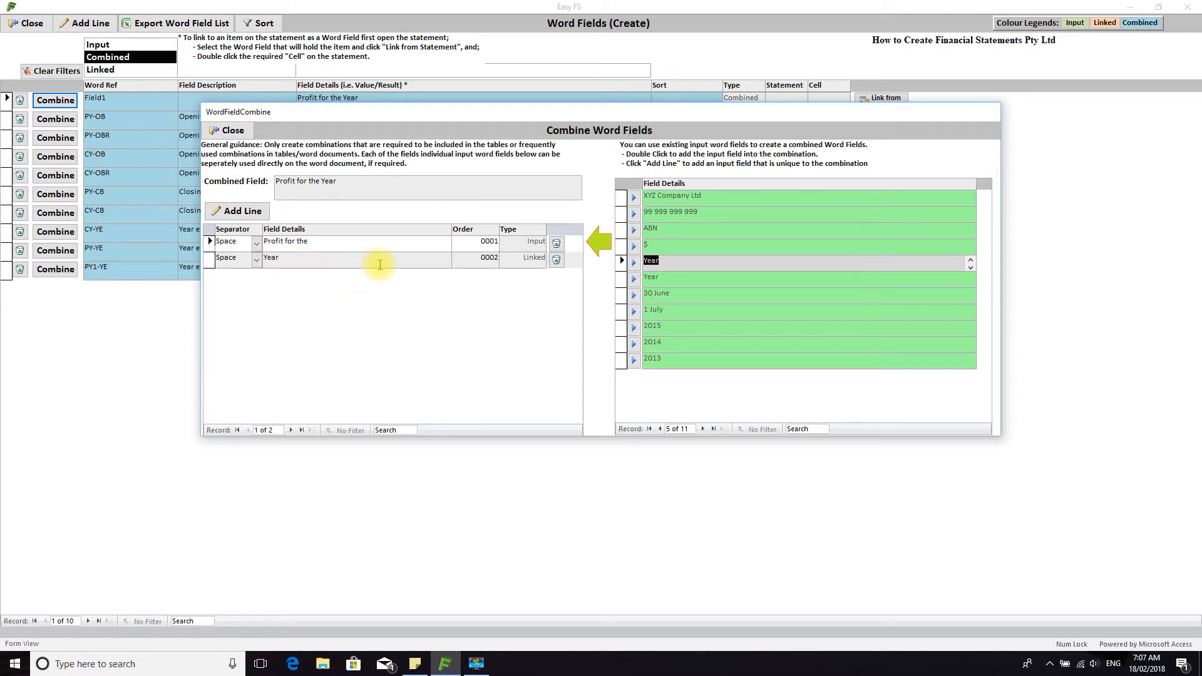
{"action": "left_click", "coordinate": [634, 327]}
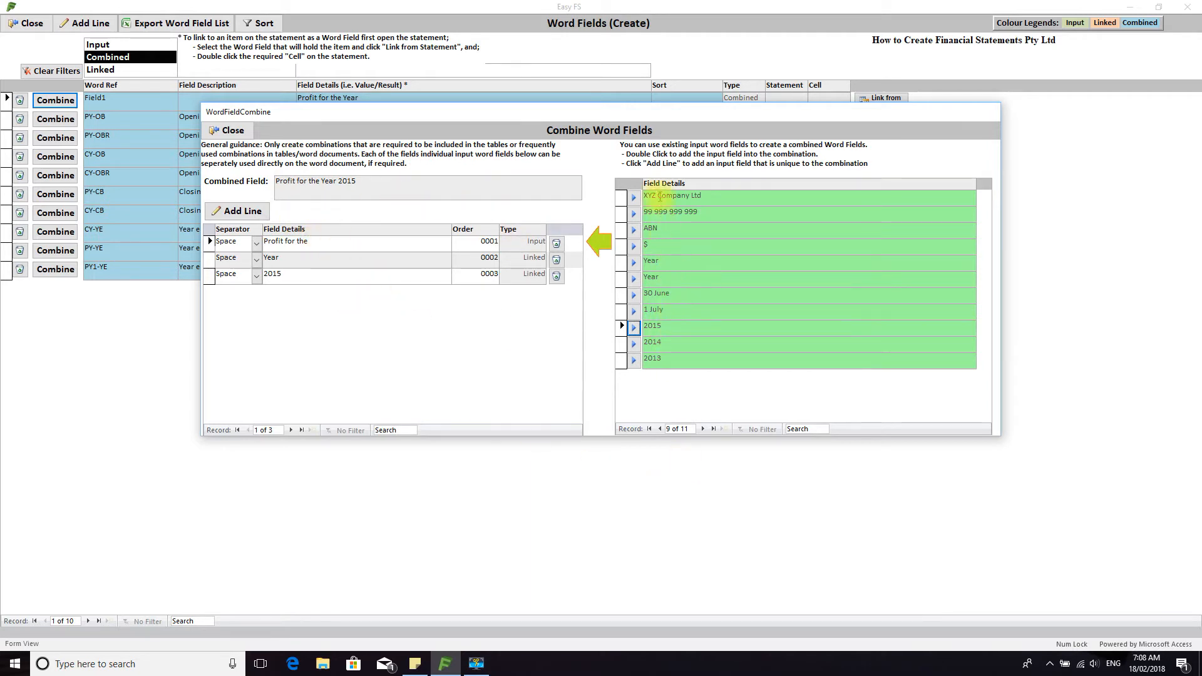
{"action": "left_click", "coordinate": [228, 129]}
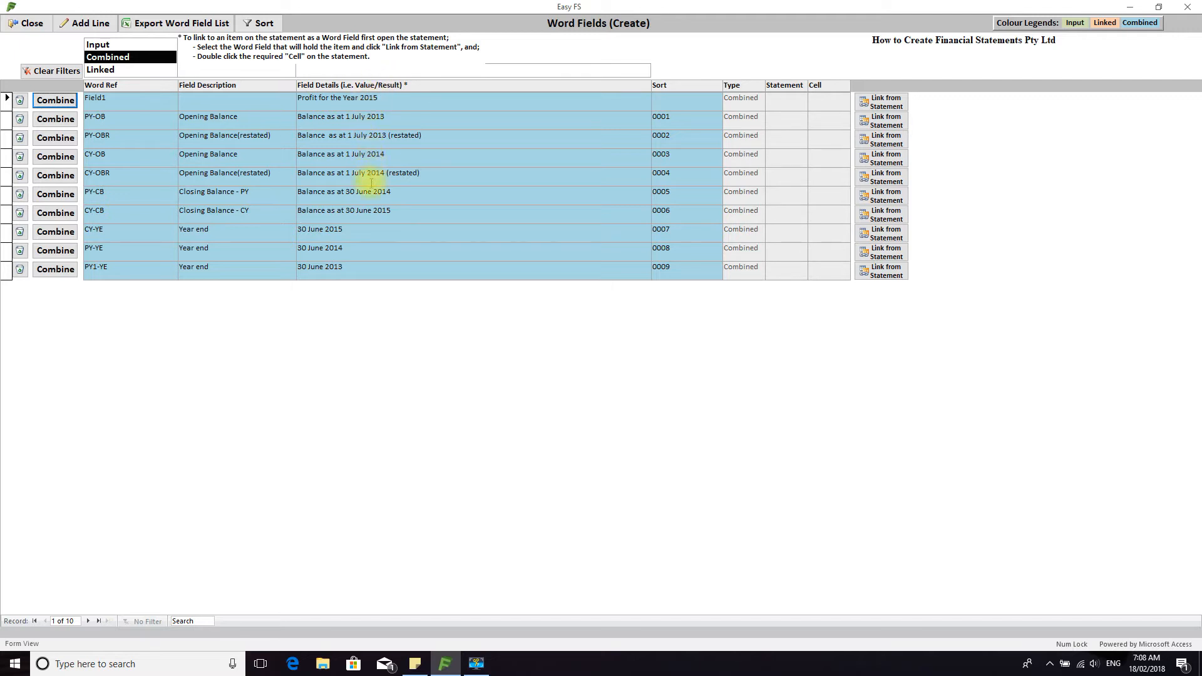
Enter a field description for the new "Profit for the Year 2015" combined field and return to the input word fields
{"action": "left_click", "coordinate": [366, 233]}
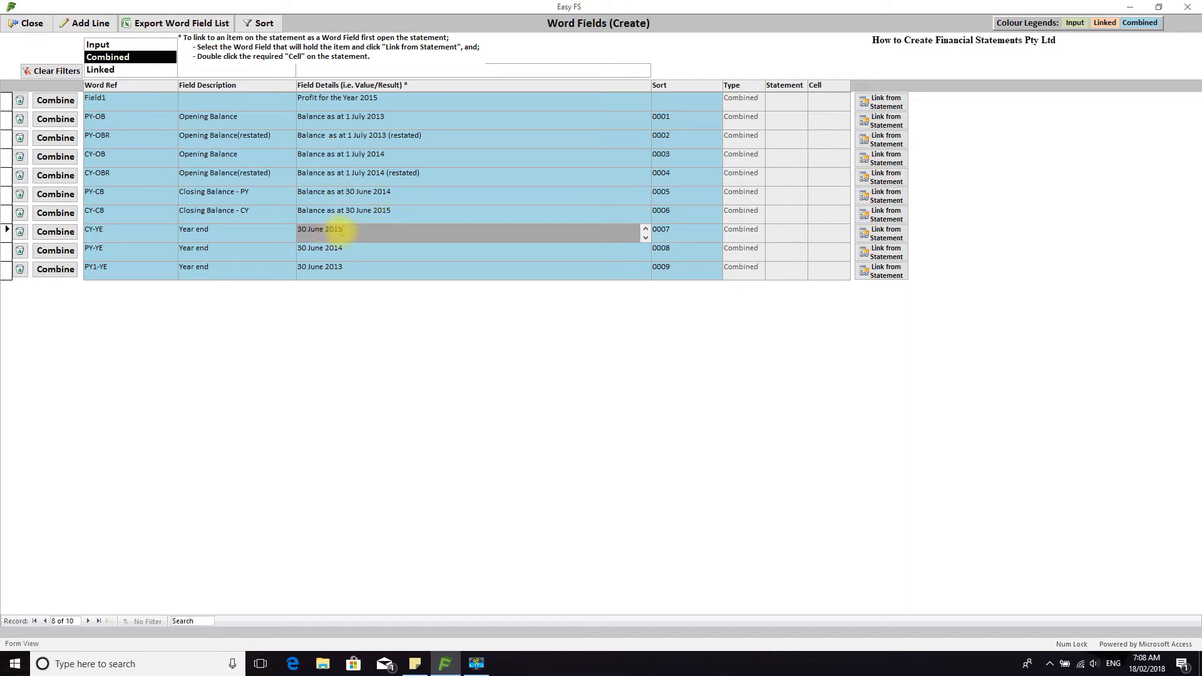
{"action": "left_click", "coordinate": [237, 101]}
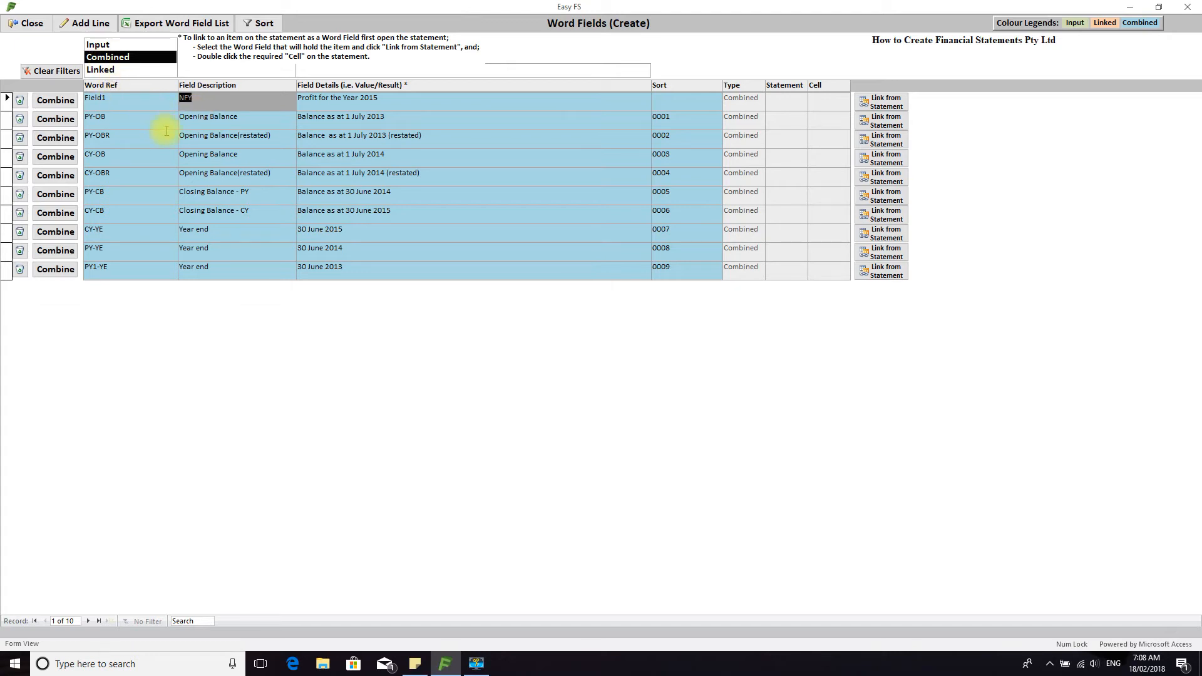
{"action": "left_click", "coordinate": [99, 45]}
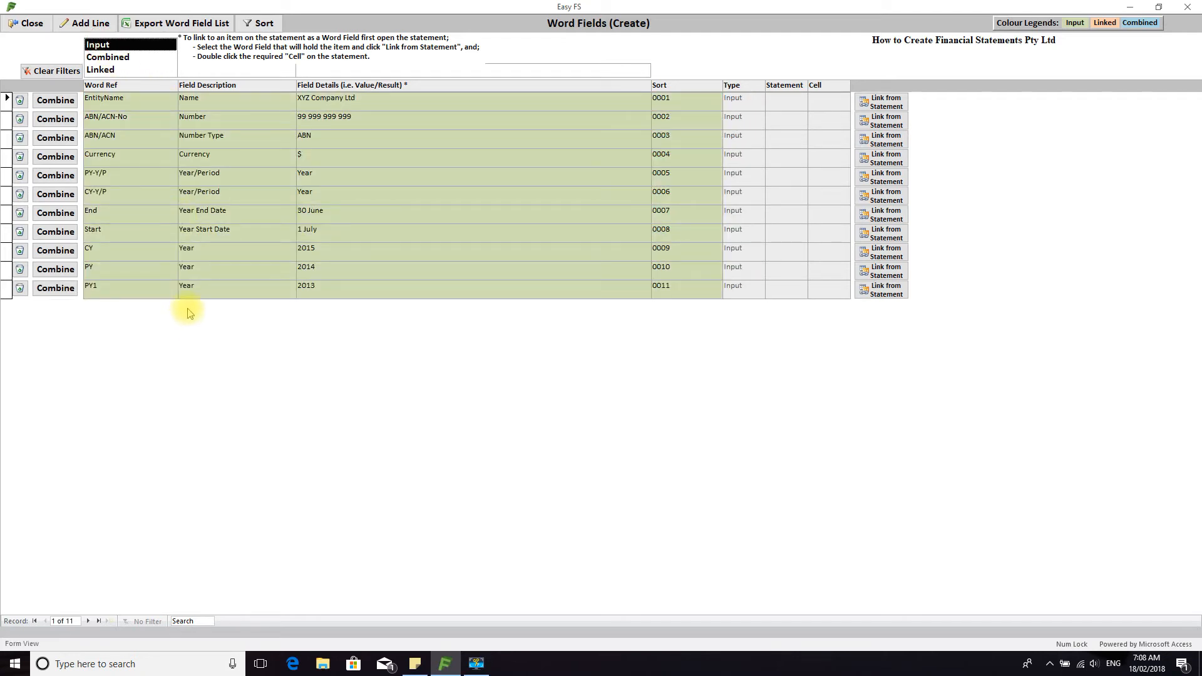
Change the Year input word fields so that CY is 2018, PY is 2017 and PY1 is 2016
{"action": "left_click", "coordinate": [324, 254]}
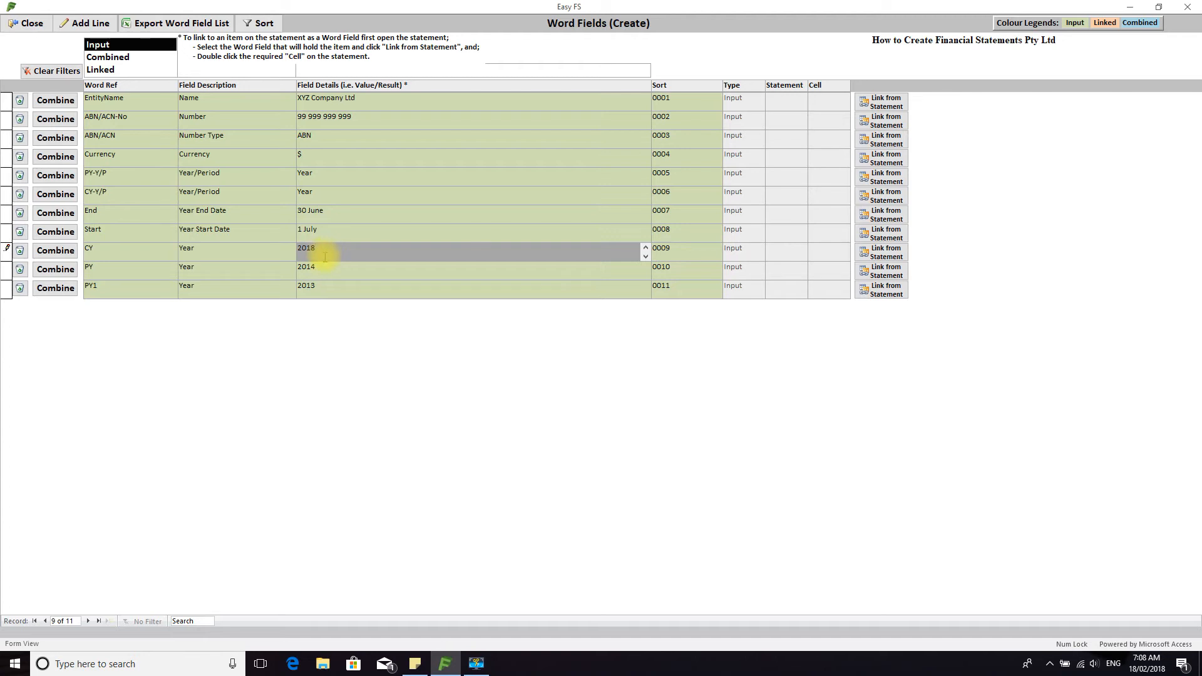
{"action": "left_click", "coordinate": [330, 273]}
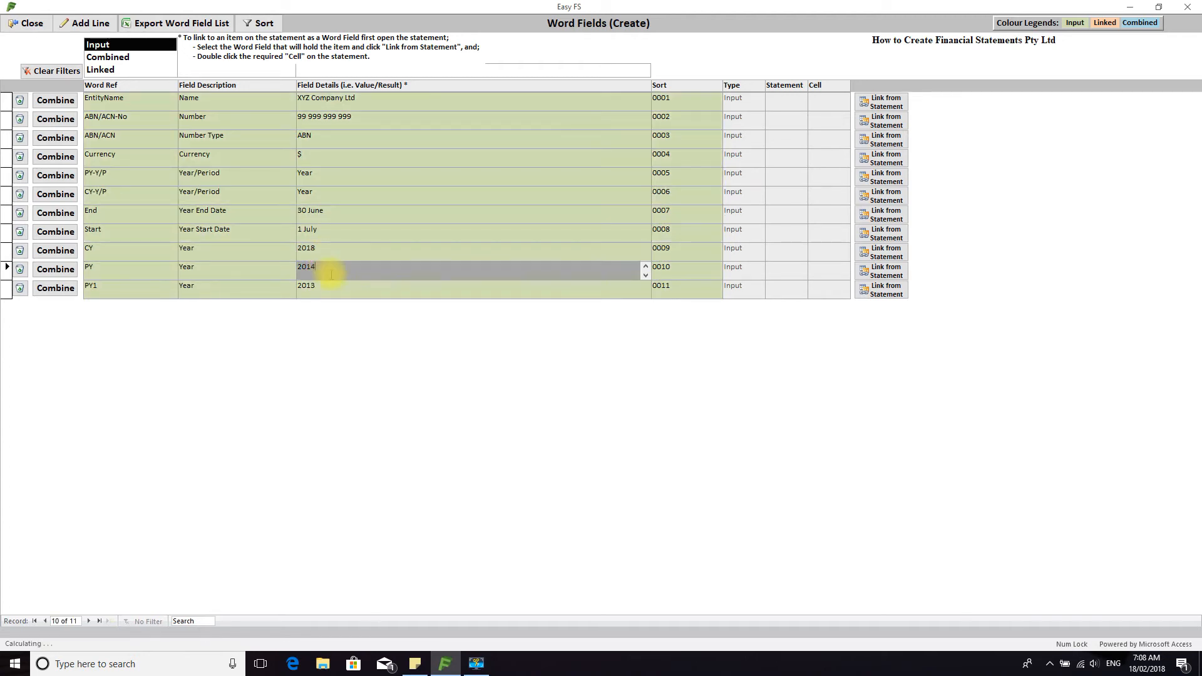
{"action": "type", "text": "7"}
{"action": "left_click", "coordinate": [330, 286]}
{"action": "left_click", "coordinate": [330, 286]}
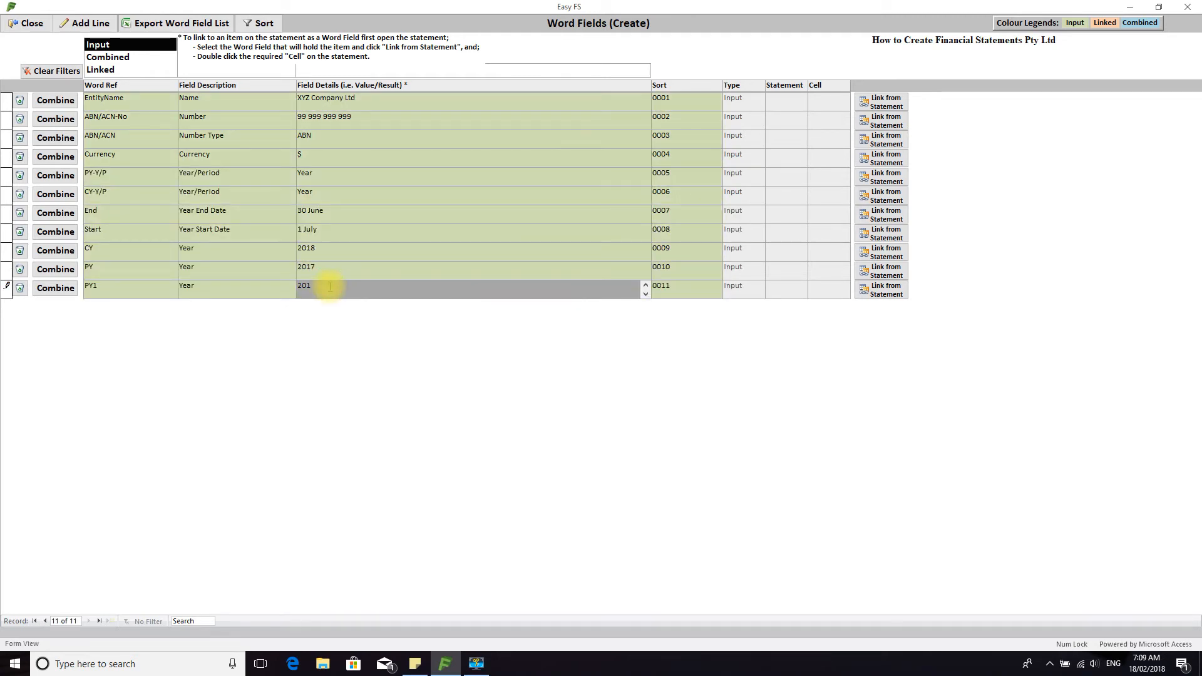
{"action": "type", "text": "2016"}
{"action": "left_click", "coordinate": [332, 260]}
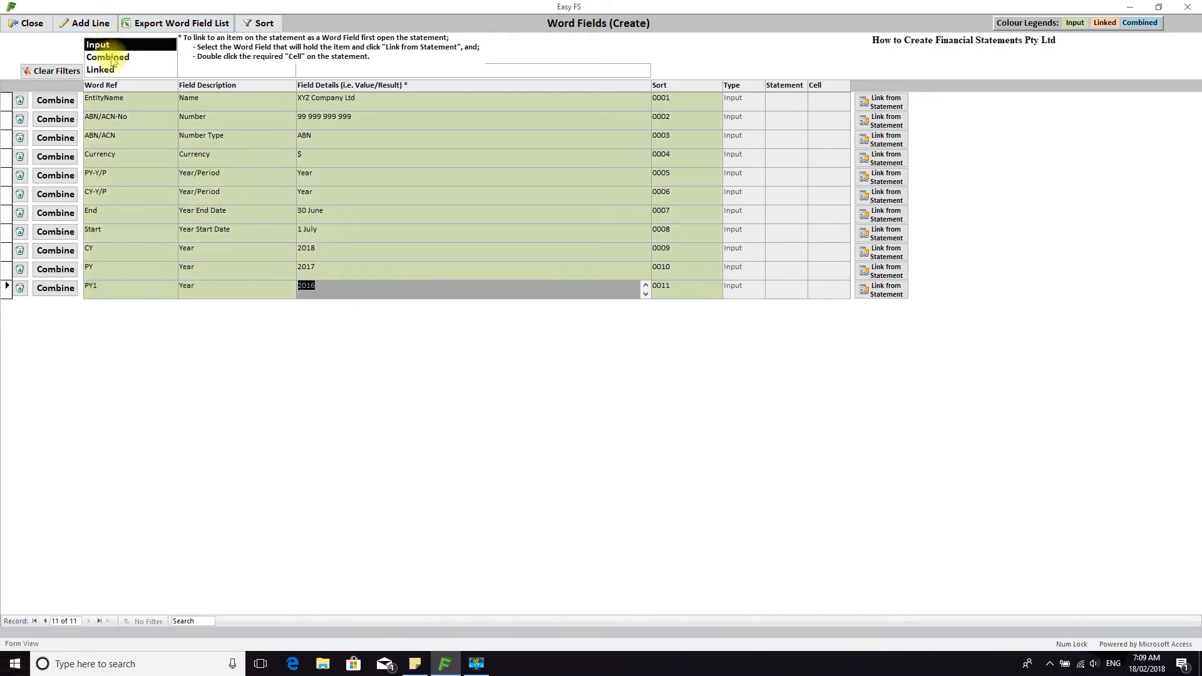
Review the combined, linked and input word field lists to check how the new years carry through
{"action": "left_click", "coordinate": [108, 57]}
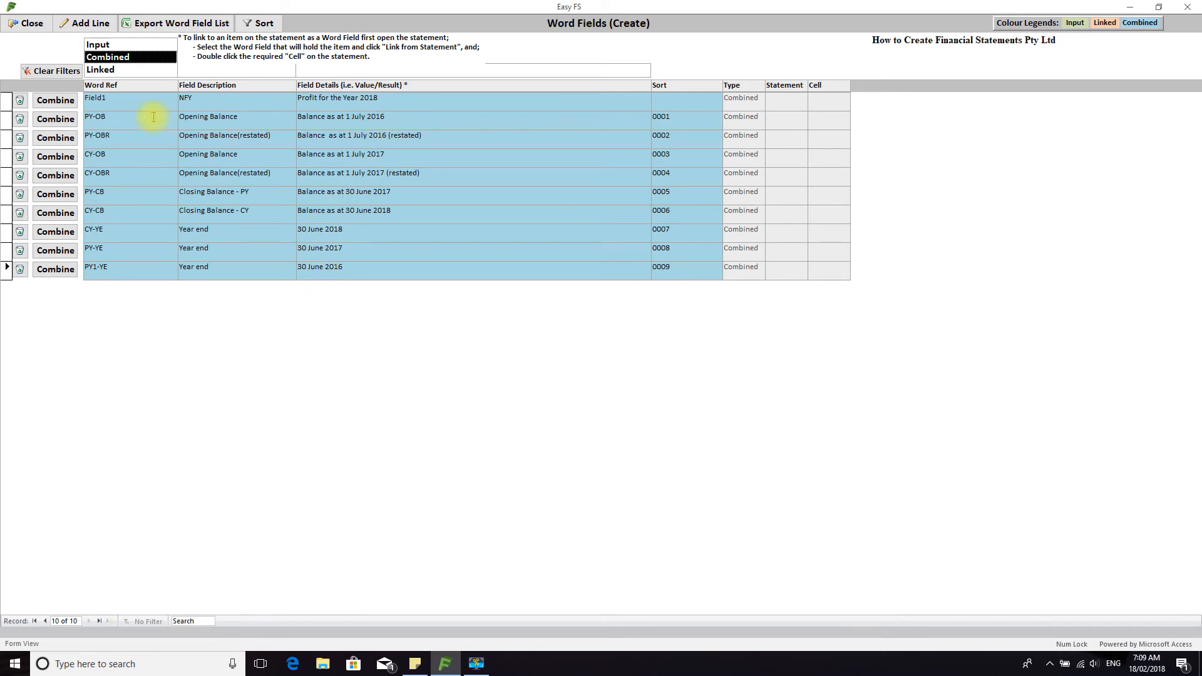
{"action": "left_click", "coordinate": [106, 69]}
{"action": "left_click", "coordinate": [124, 58]}
{"action": "left_click", "coordinate": [124, 46]}
{"action": "left_click", "coordinate": [127, 59]}
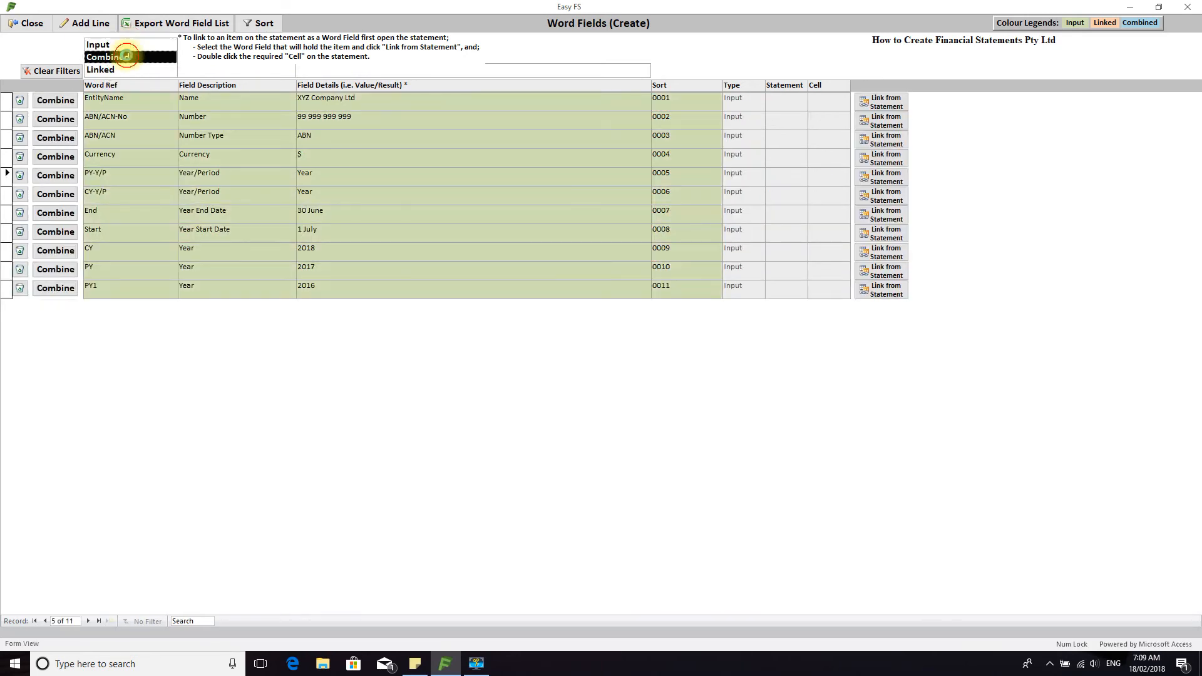
Close the word fields and recalculate and update the Demo PL Summary statement with the new years
{"action": "left_click", "coordinate": [26, 23]}
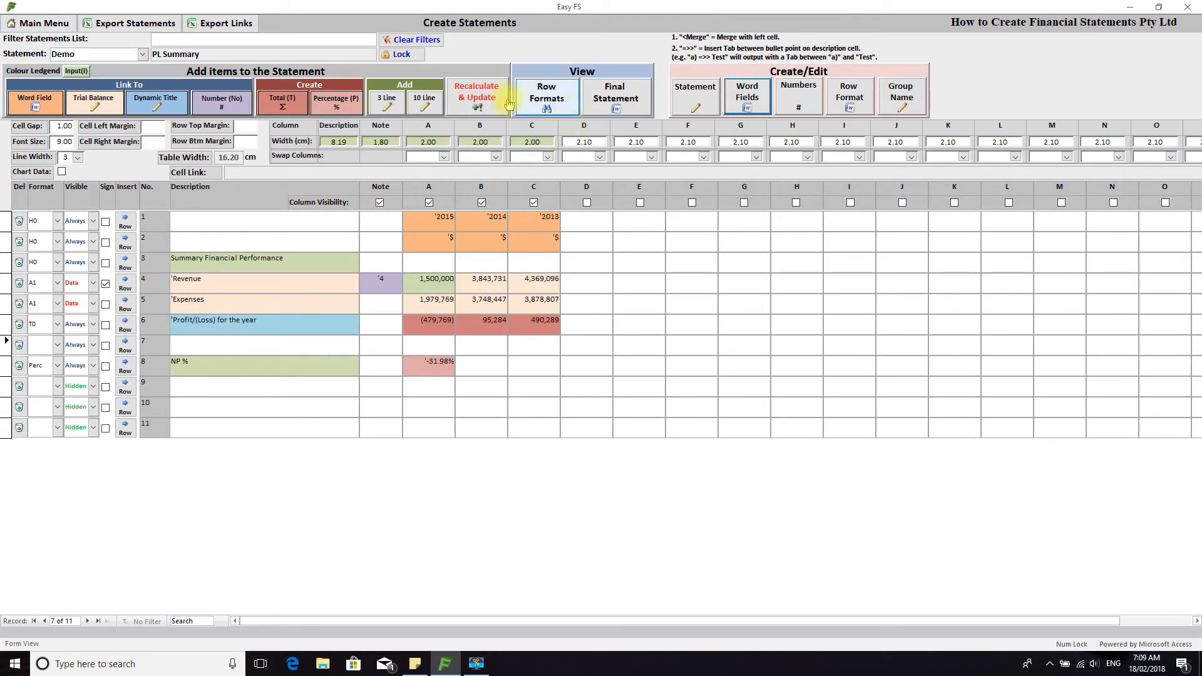
{"action": "left_click", "coordinate": [481, 99]}
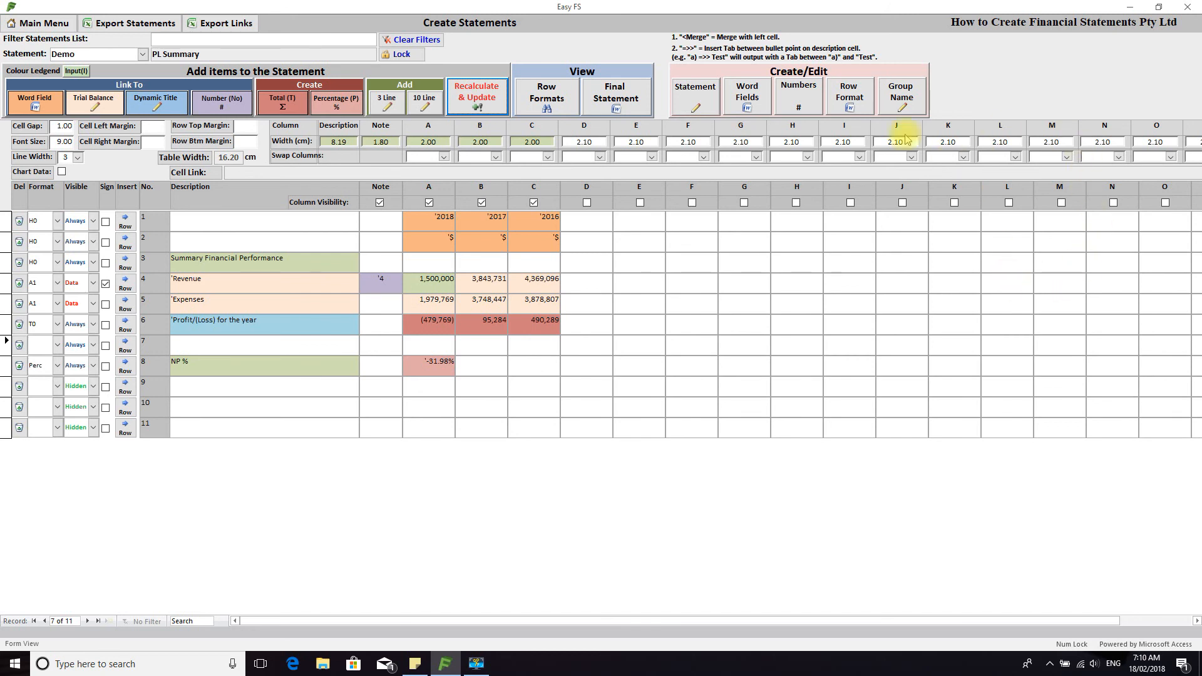
{"action": "left_click", "coordinate": [801, 97]}
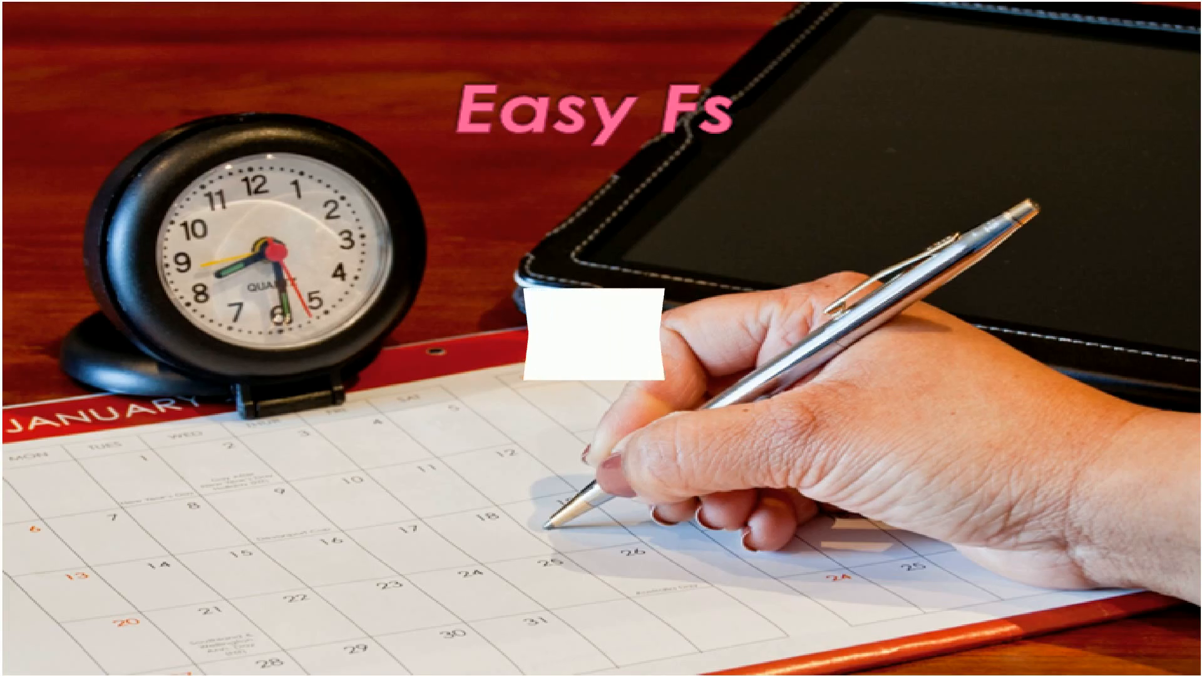